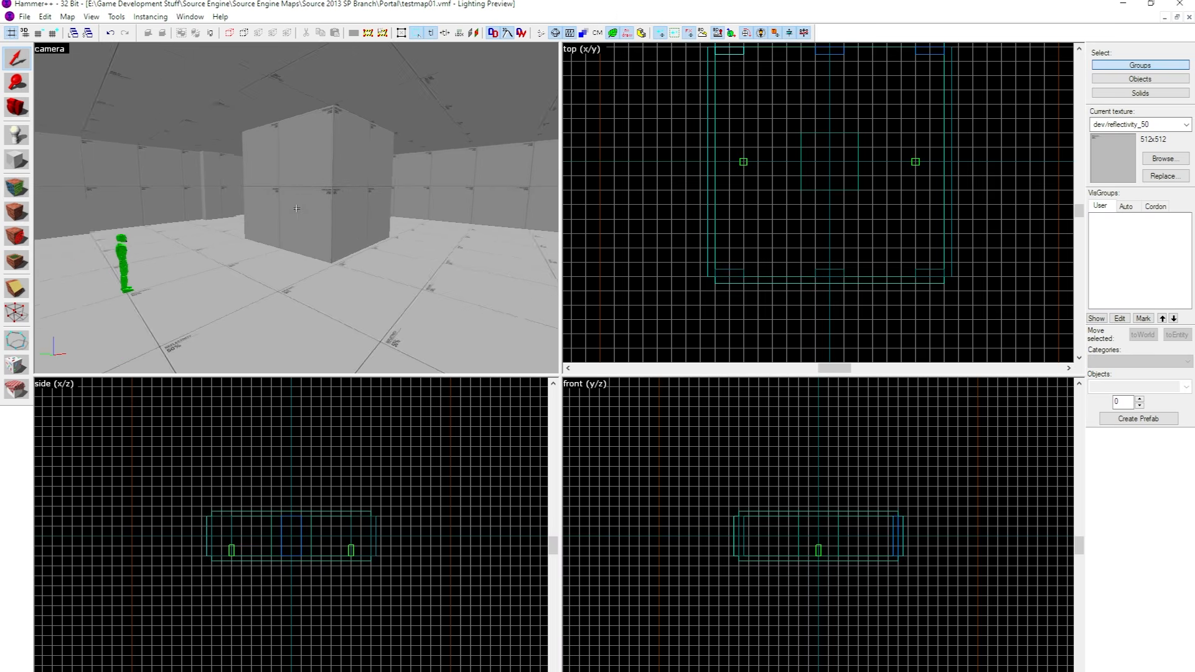
Place a point entity on a side of the large central block and open its properties.
{"action": "key", "text": "a"}
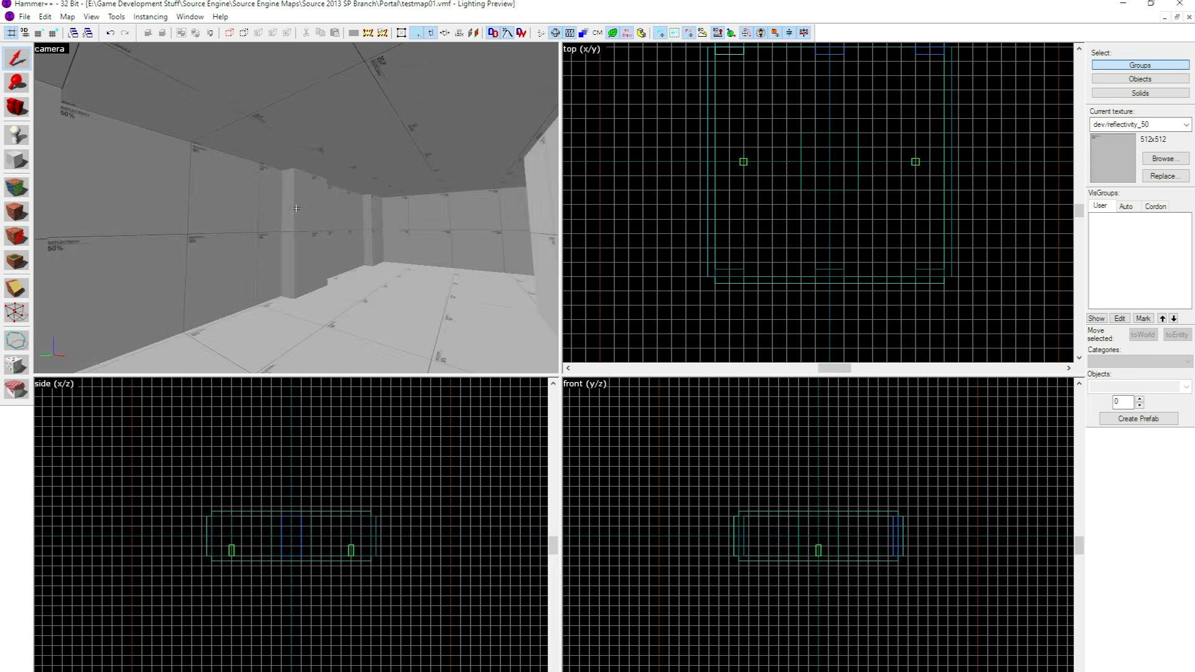
{"action": "key", "text": "w"}
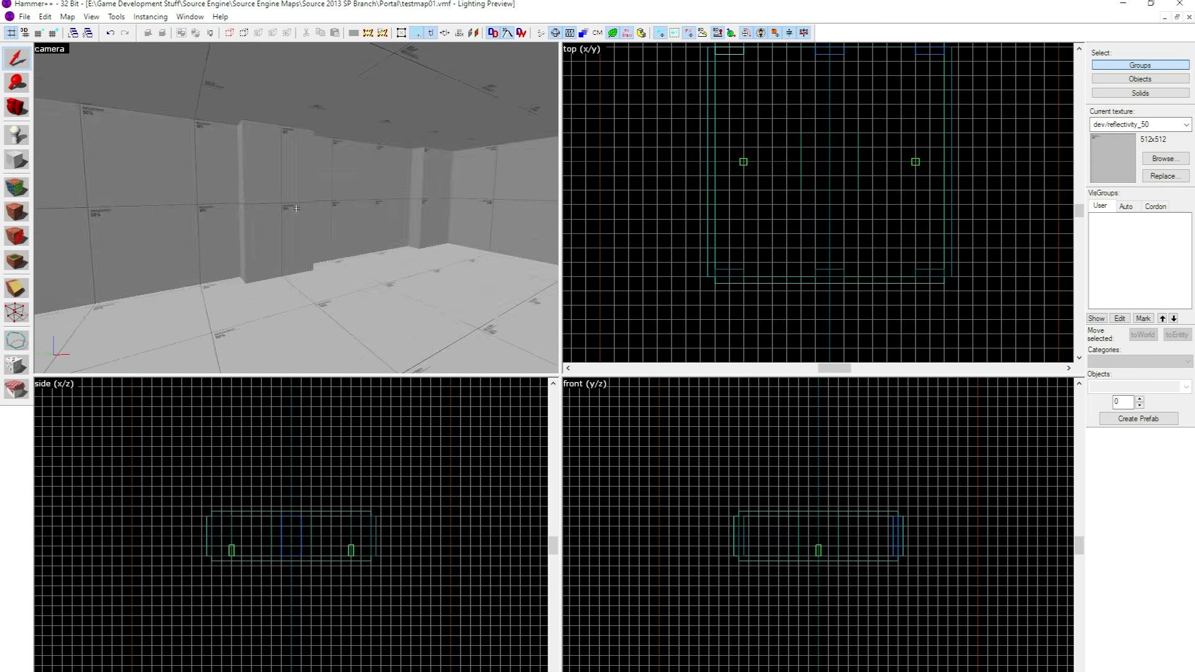
{"action": "key", "text": "w"}
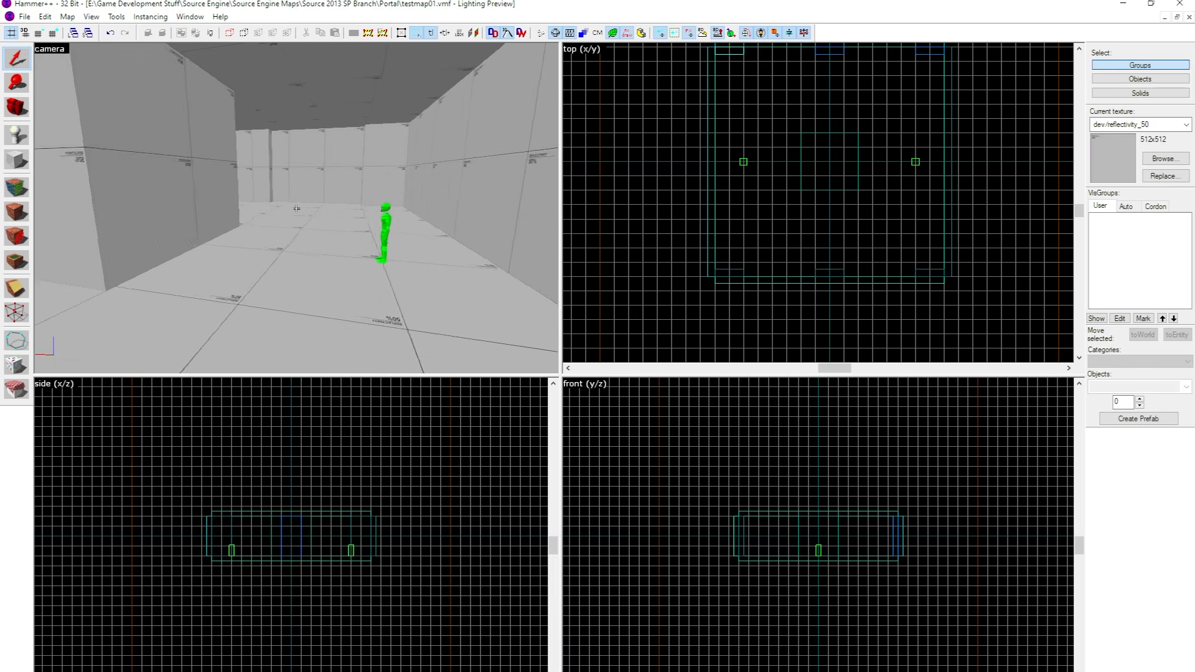
{"action": "key", "text": "d"}
{"action": "key", "text": "z"}
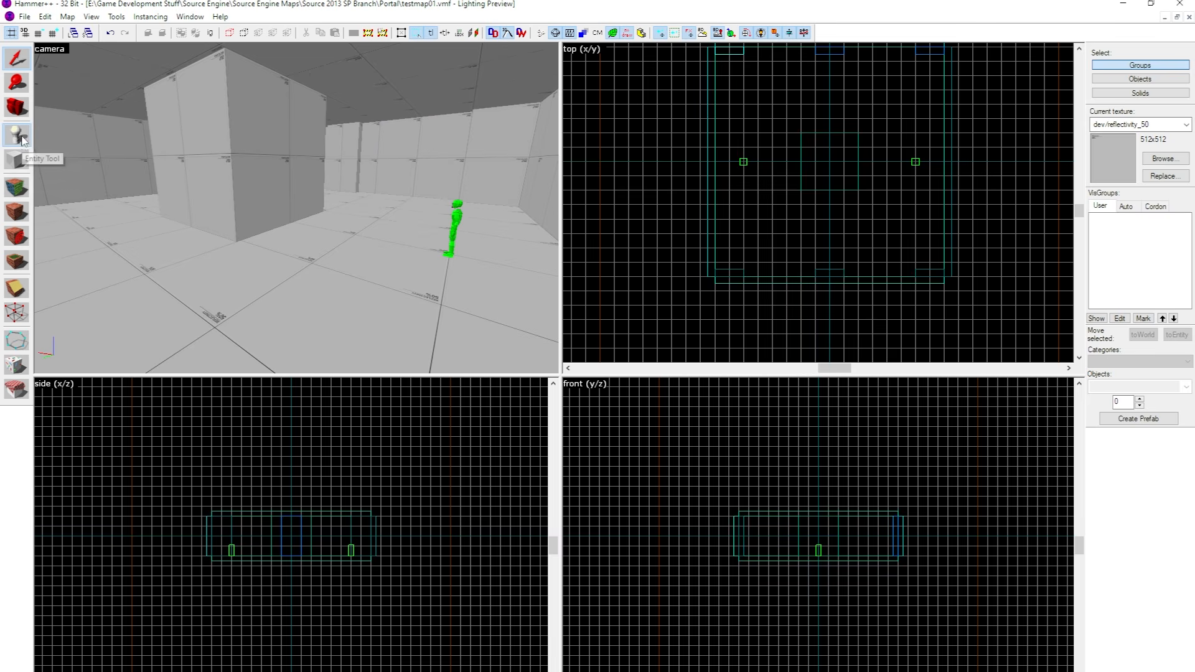
{"action": "left_click", "coordinate": [22, 137]}
{"action": "left_click", "coordinate": [262, 171]}
{"action": "key", "text": "shift+s"}
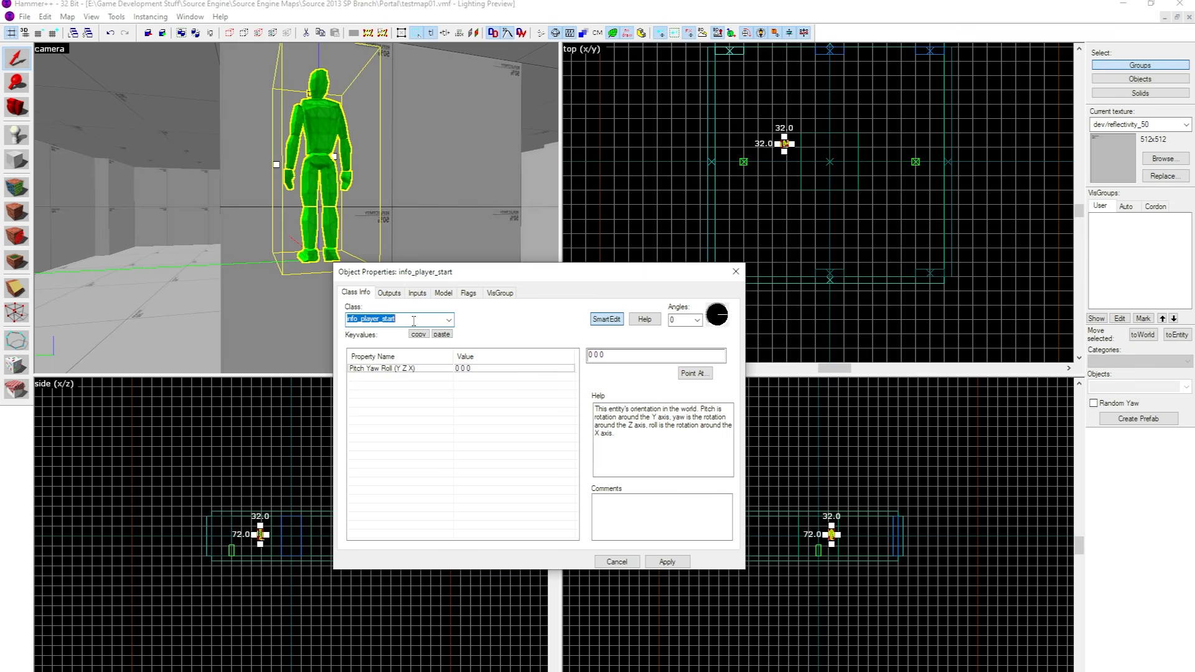
Change the new entity's class to light_environment and close its properties.
{"action": "type", "text": "lig"}
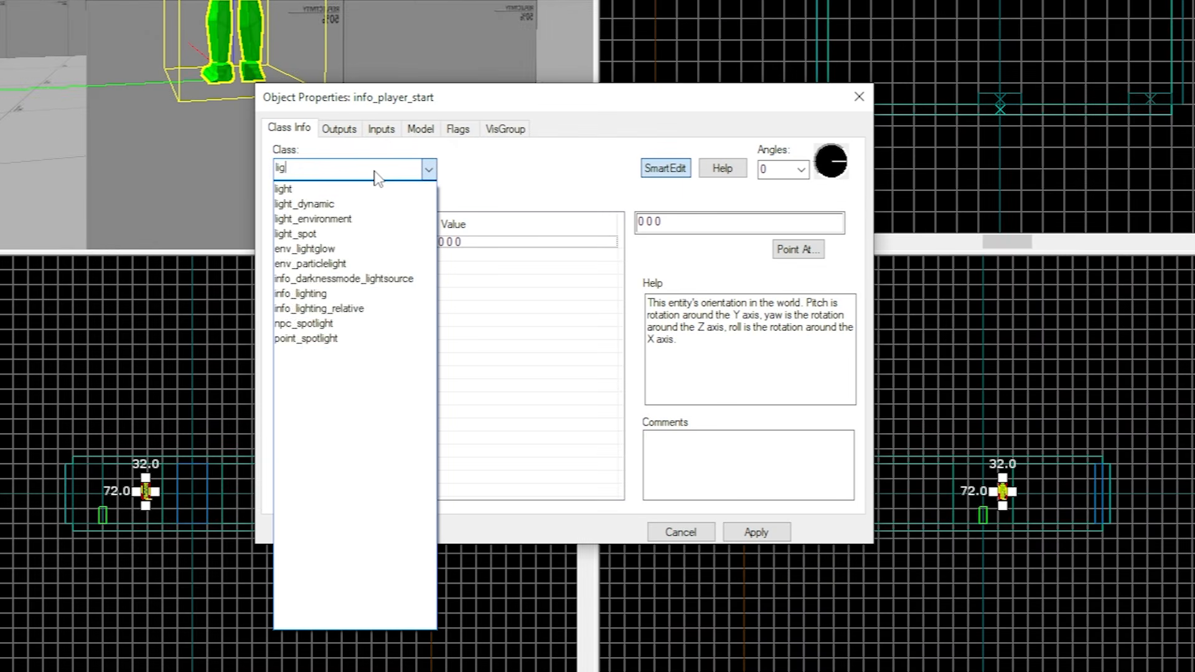
{"action": "type", "text": "ht_e"}
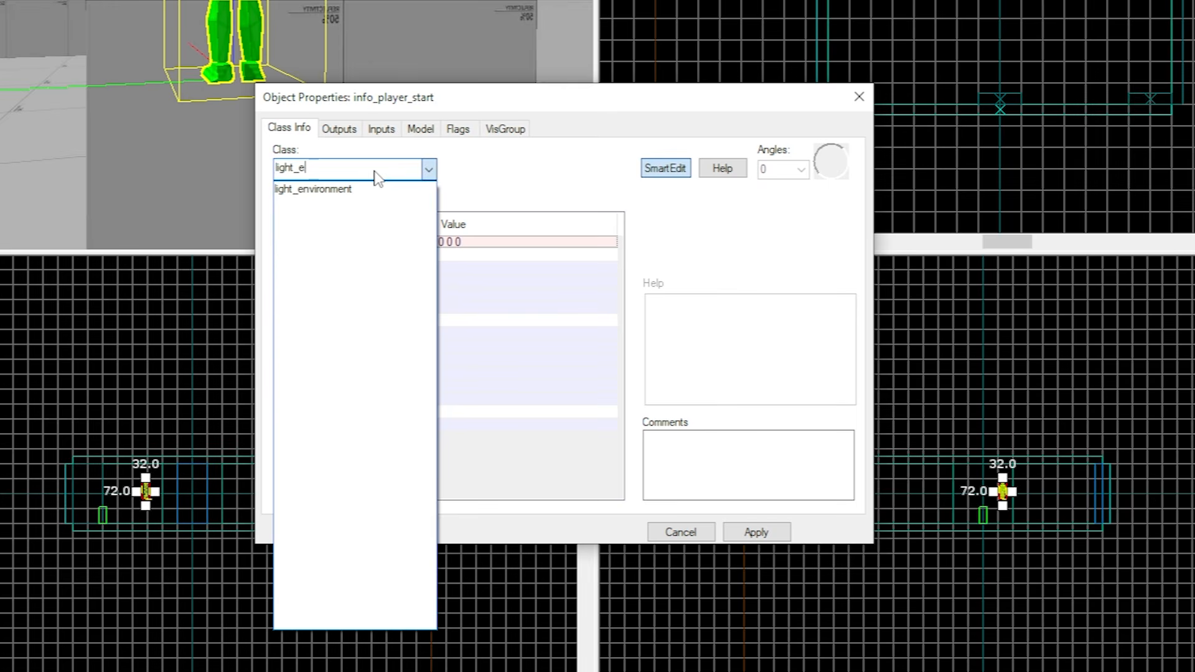
{"action": "key", "text": "Down"}
{"action": "key", "text": "Return"}
{"action": "left_click", "coordinate": [602, 245]}
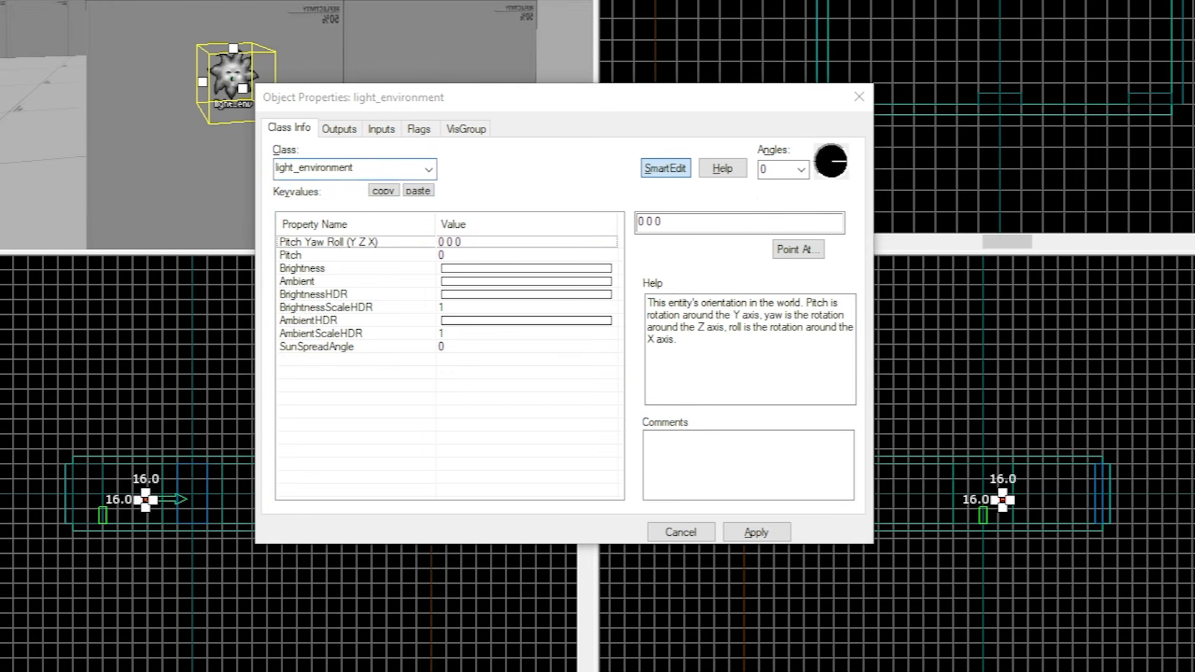
{"action": "left_click_drag", "start_coordinate": [512, 106], "coordinate": [634, 107]}
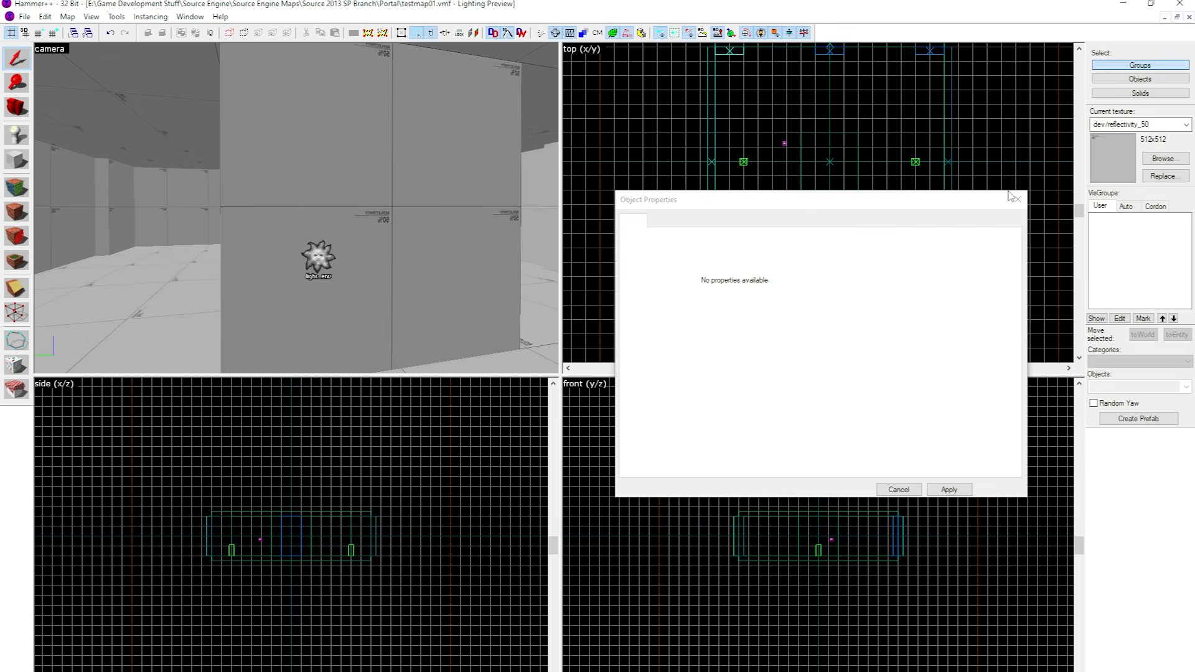
{"action": "left_click", "coordinate": [1016, 198]}
Examine the room around the light_environment entity and the nodraw surfaces outside its ceiling.
{"action": "key", "text": "z"}
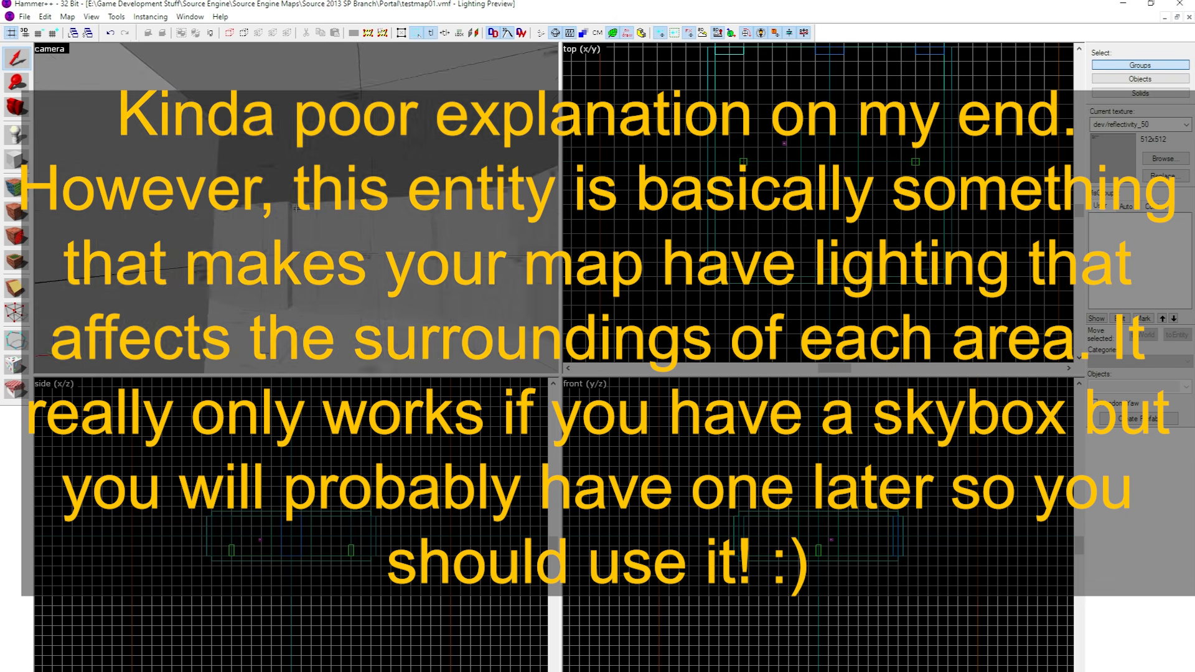
{"action": "key", "text": "w"}
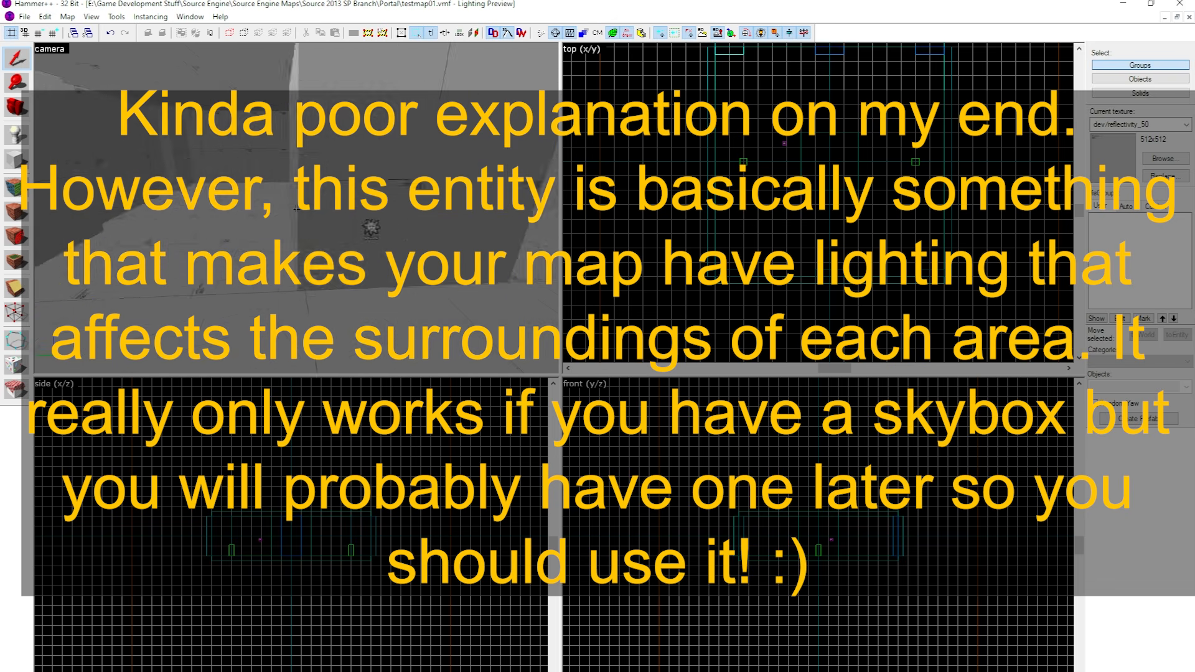
{"action": "key", "text": "w"}
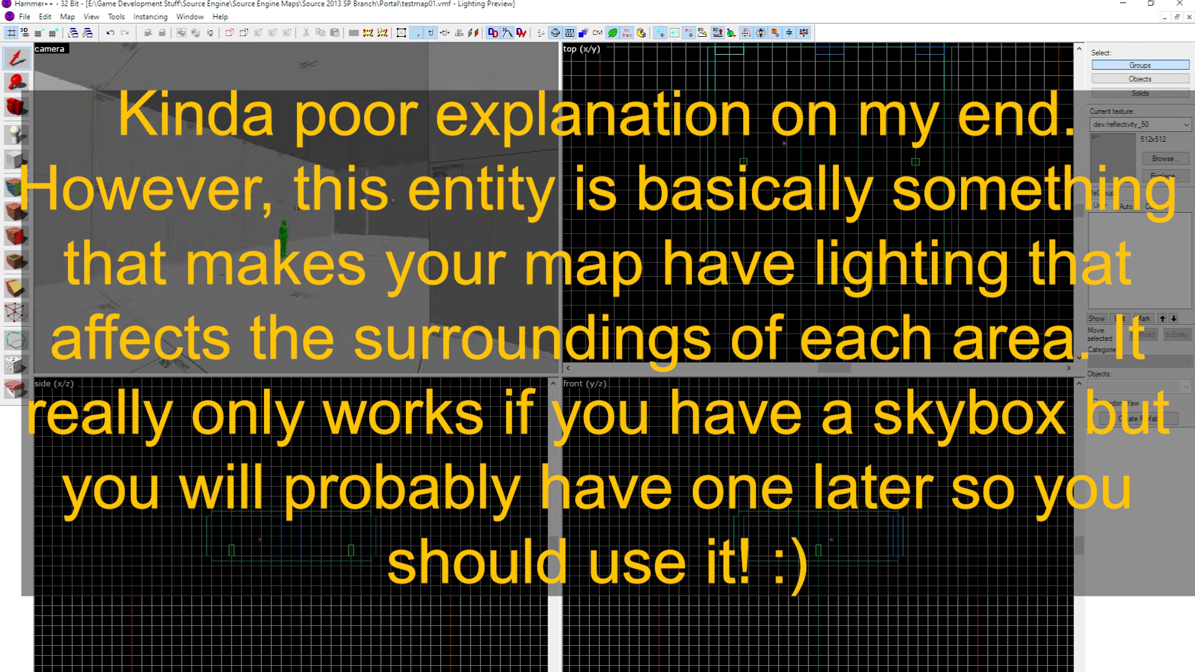
{"action": "key", "text": "w"}
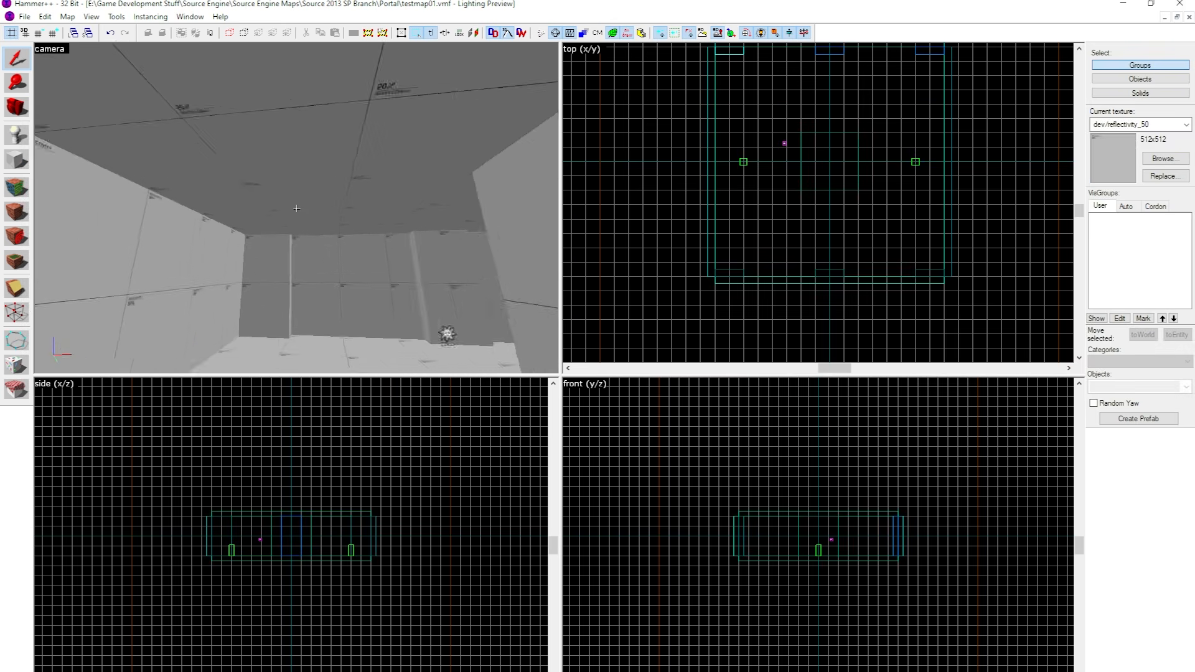
{"action": "key", "text": "w"}
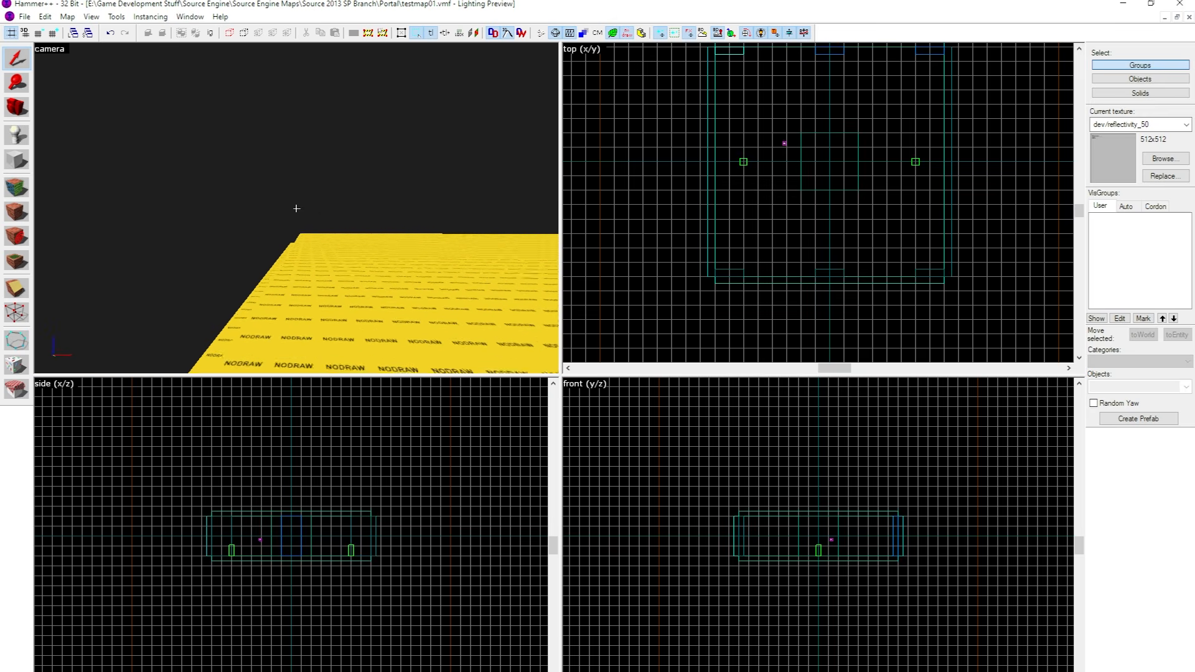
{"action": "key", "text": "w"}
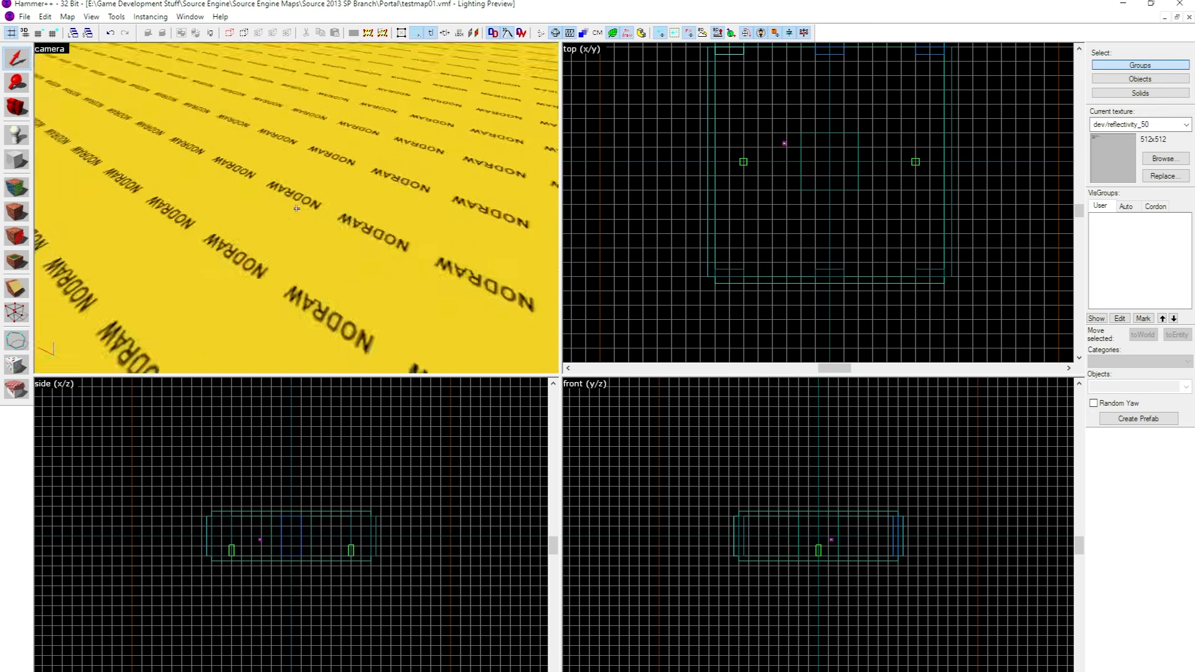
{"action": "key", "text": "w"}
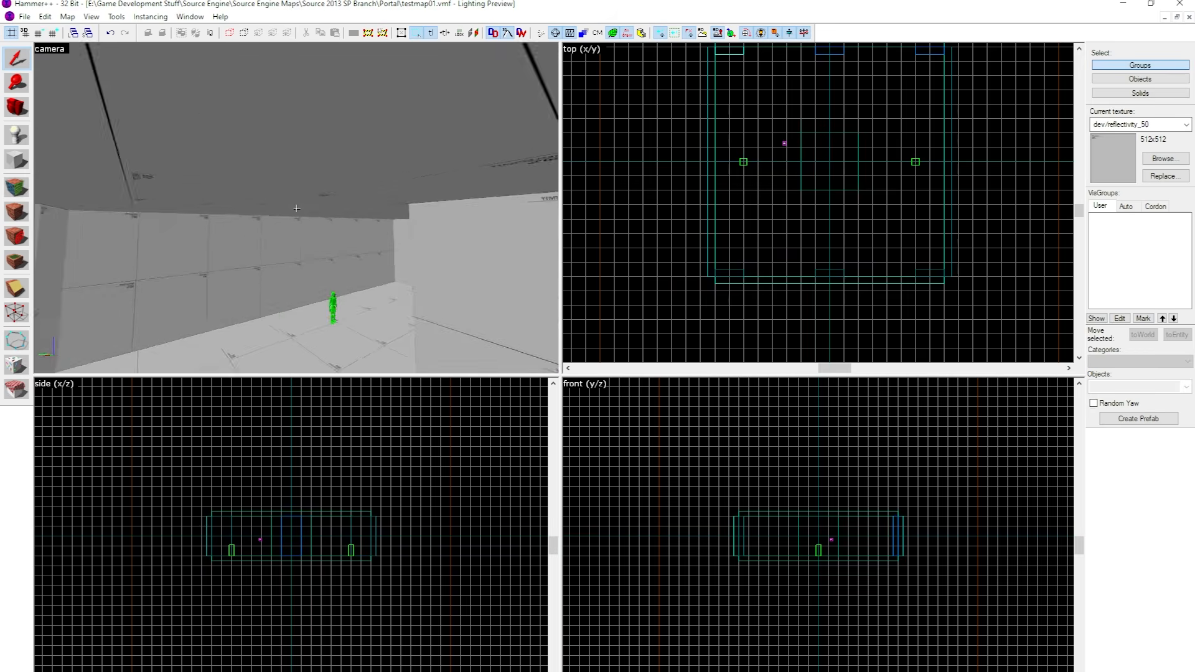
{"action": "key", "text": "w"}
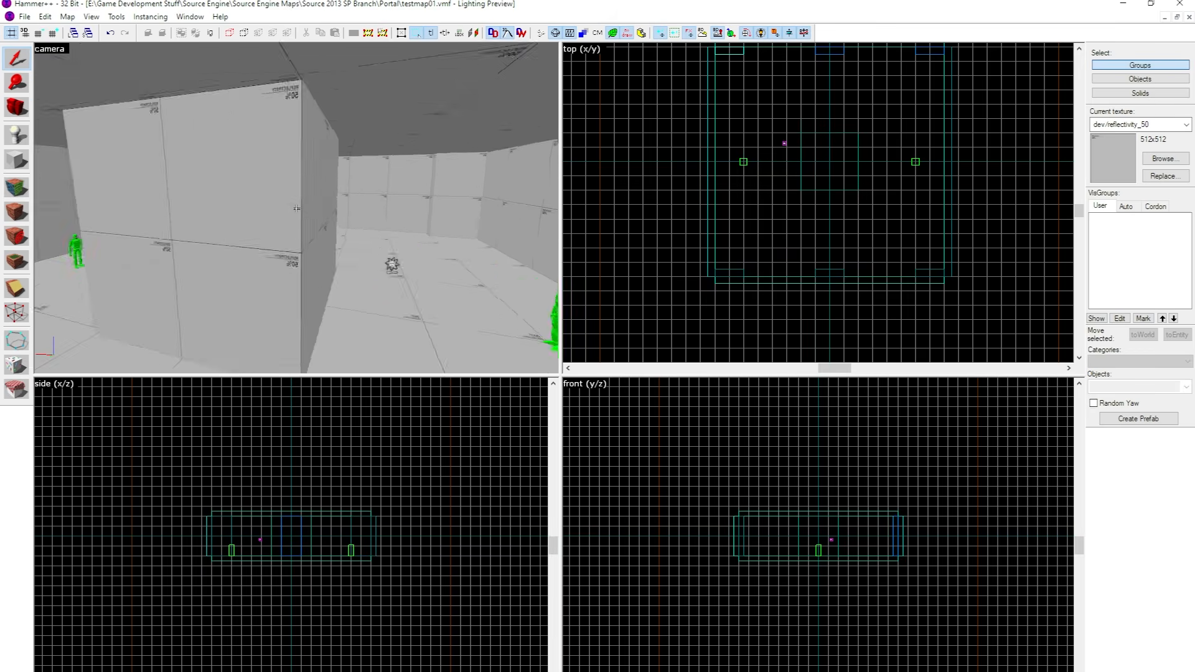
Move the light_environment entity beside the central block, centred on the room's x axis, and deselect it.
{"action": "left_click", "coordinate": [296, 209]}
{"action": "key", "text": "z"}
{"action": "scroll", "coordinate": [816, 179], "scroll_direction": "up", "scroll_amount": 4}
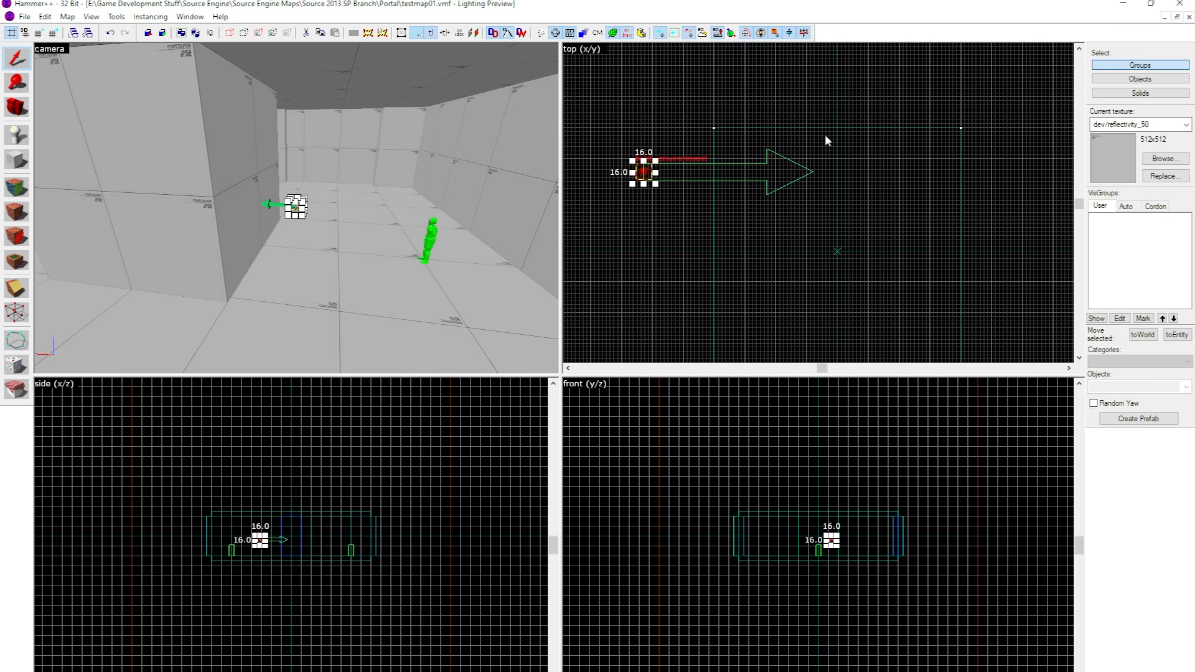
{"action": "left_click_drag", "start_coordinate": [649, 173], "coordinate": [768, 125]}
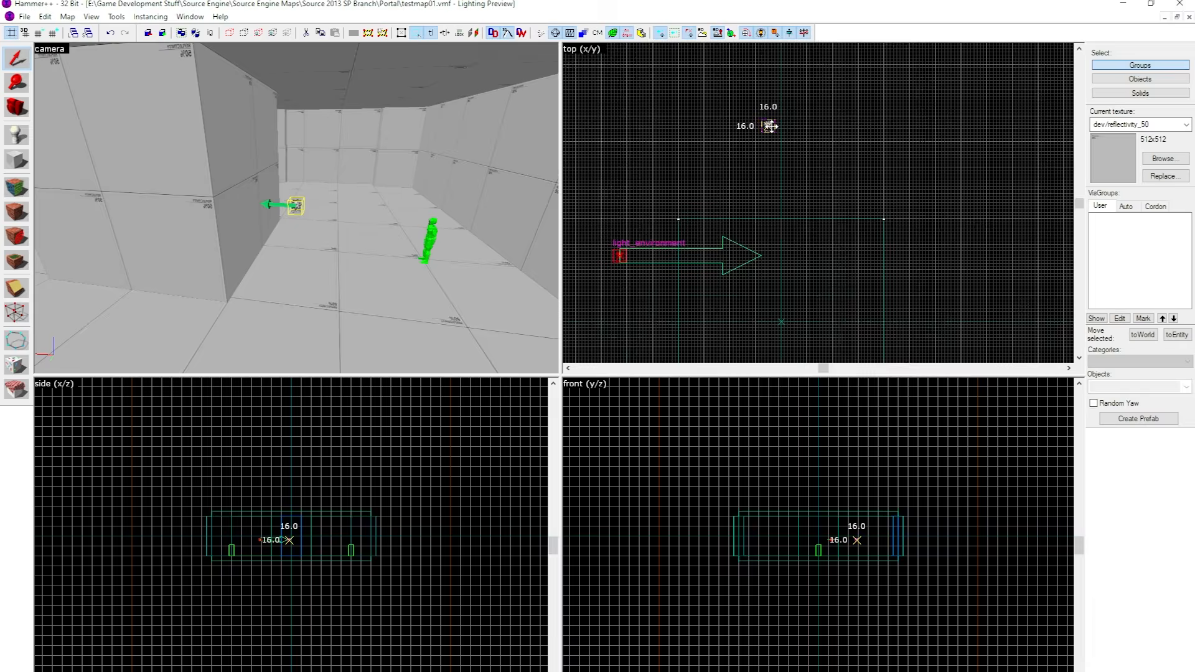
{"action": "key", "text": "ctrl+e"}
{"action": "scroll", "coordinate": [784, 532], "scroll_direction": "up", "scroll_amount": 1}
{"action": "scroll", "coordinate": [784, 532], "scroll_direction": "up", "scroll_amount": 2}
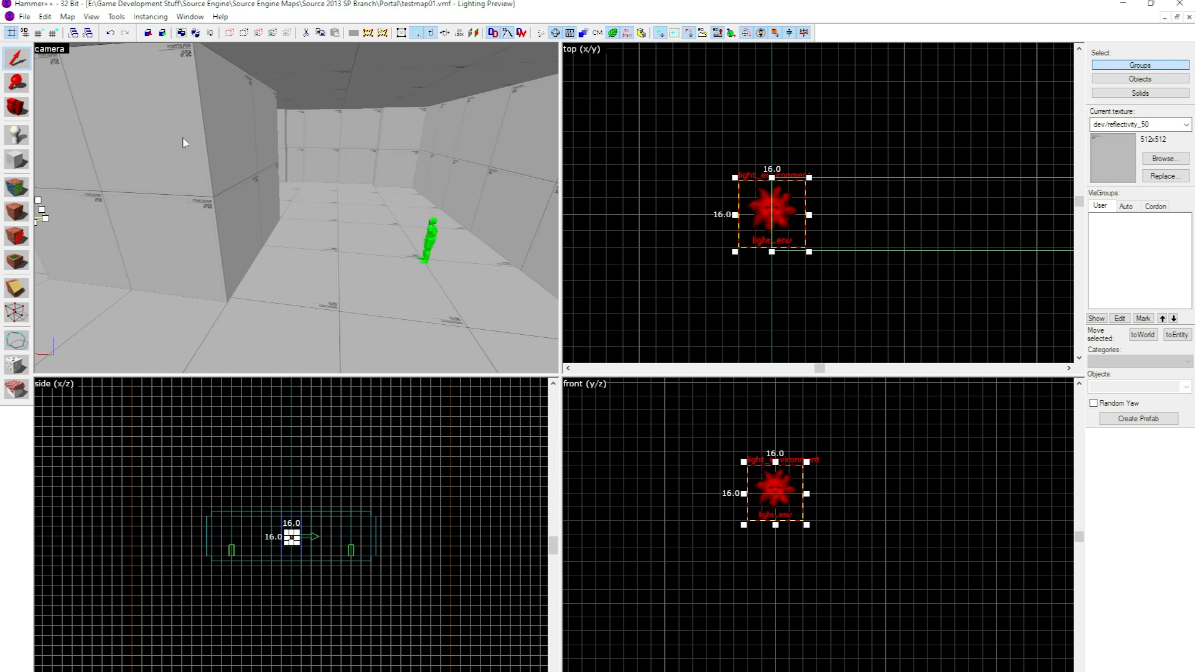
{"action": "key", "text": "z"}
{"action": "key", "text": "w"}
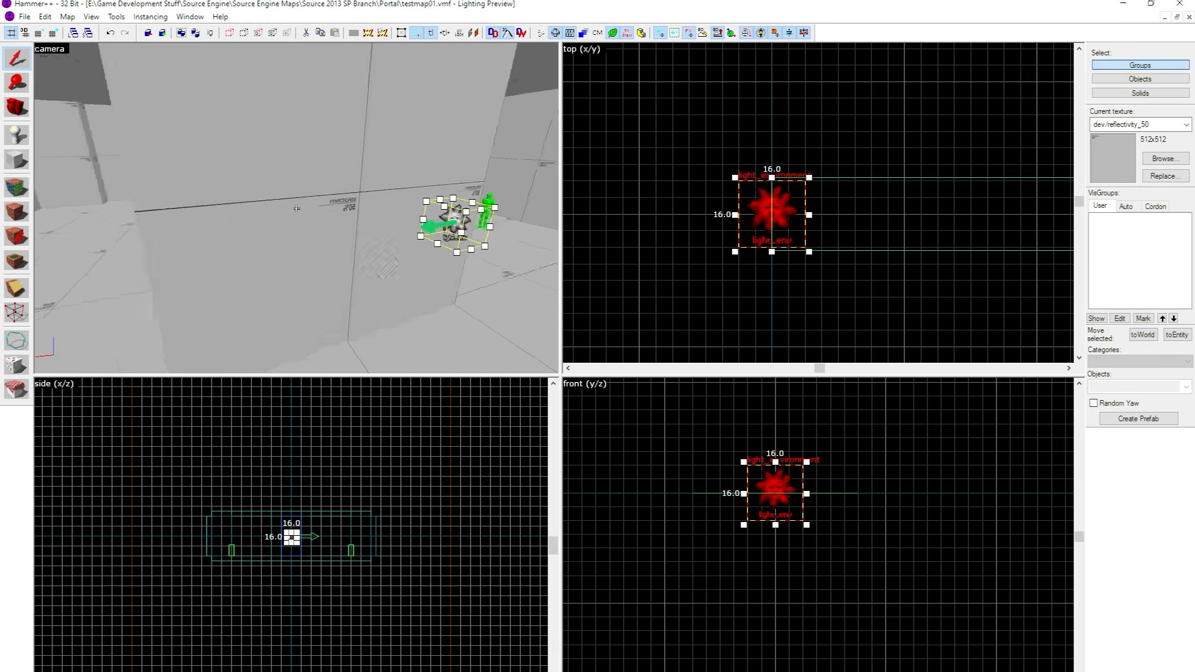
{"action": "key", "text": "z"}
{"action": "left_click", "coordinate": [811, 110]}
Open the light_environment entity's properties and sort its keyvalues by property name.
{"action": "key", "text": "z"}
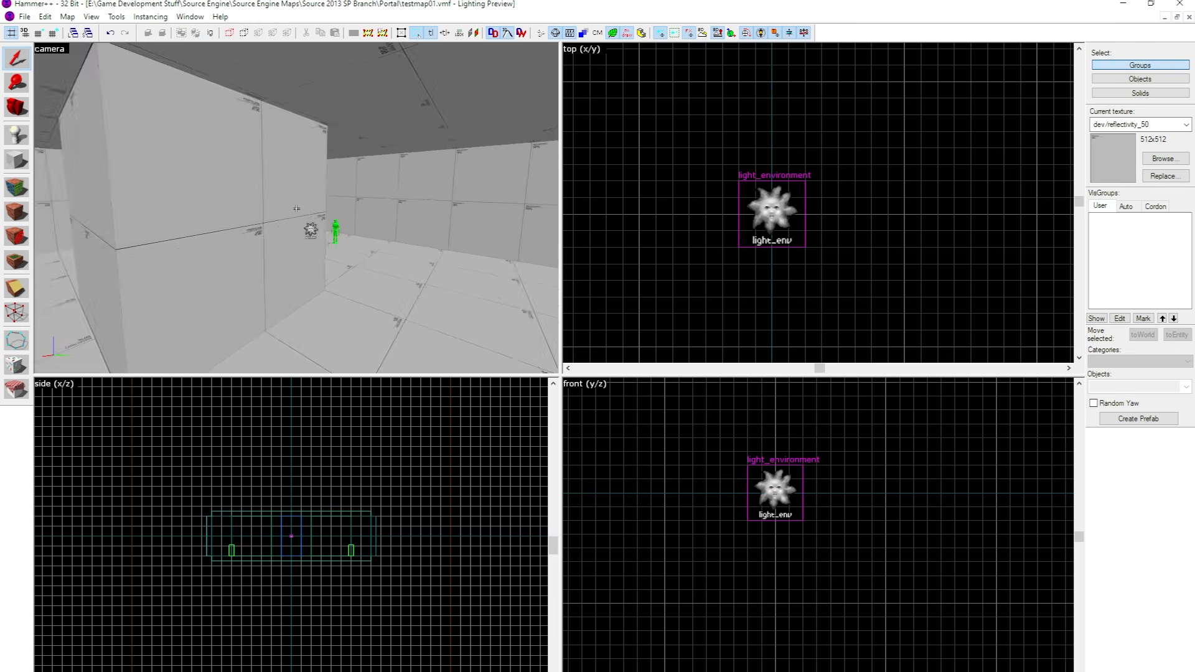
{"action": "double_click", "coordinate": [295, 204]}
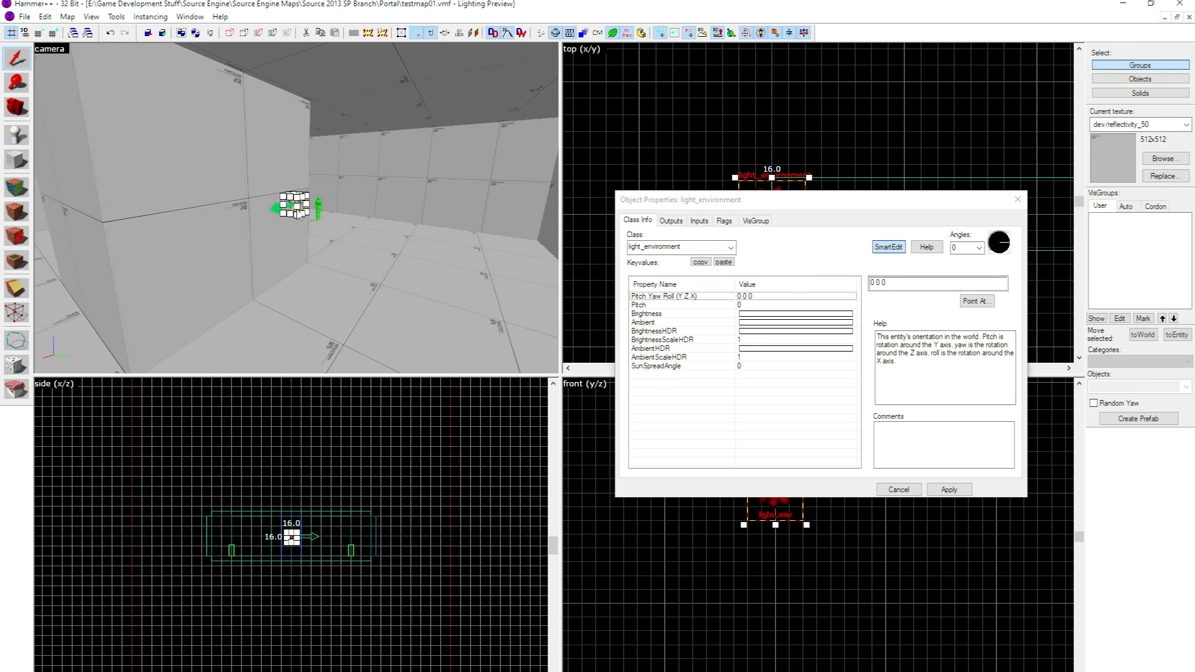
{"action": "left_click", "coordinate": [712, 304]}
{"action": "left_click", "coordinate": [720, 347]}
{"action": "left_click", "coordinate": [723, 315]}
{"action": "left_click", "coordinate": [722, 297]}
{"action": "left_click", "coordinate": [708, 285]}
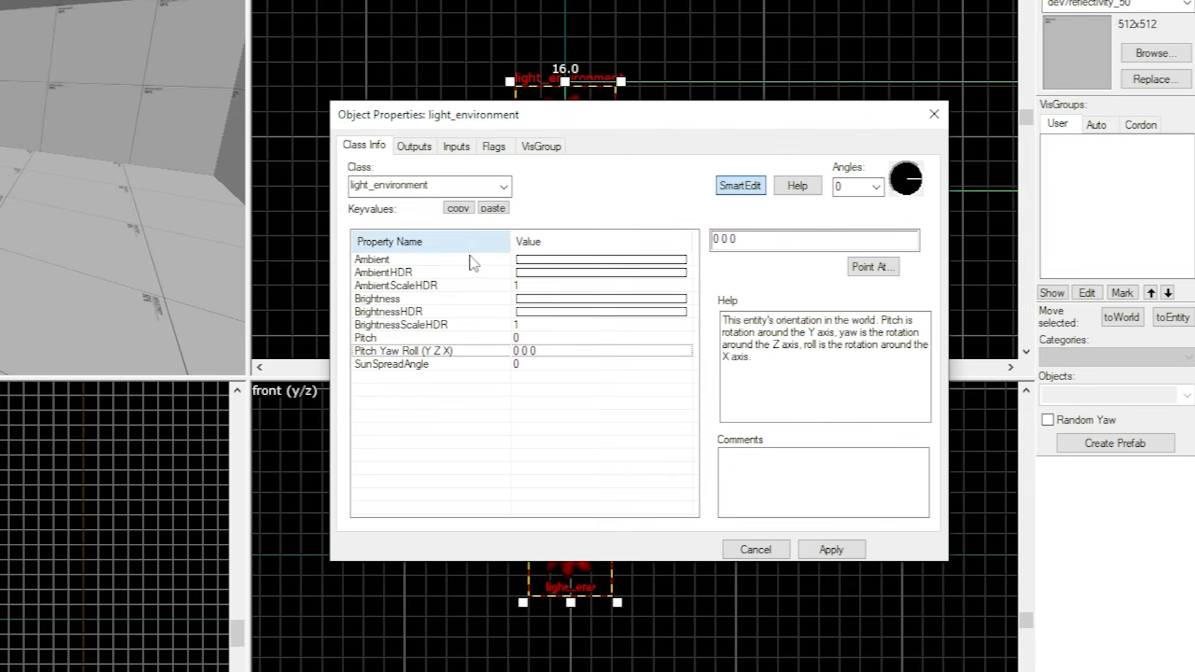
Inspect the light_environment's Brightness value and its colour picker without changing the colour.
{"action": "left_click", "coordinate": [474, 301]}
{"action": "left_click", "coordinate": [806, 242]}
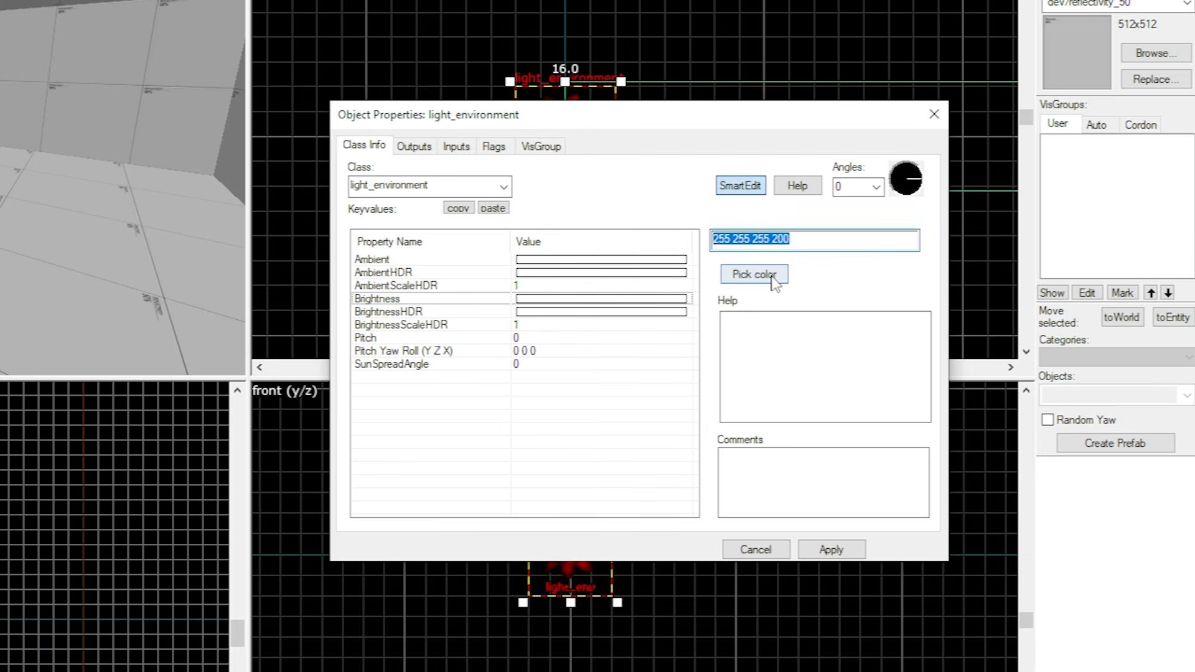
{"action": "left_click", "coordinate": [743, 274]}
{"action": "mouse_move", "coordinate": [883, 326]}
{"action": "left_mouse_down"}
{"action": "mouse_move", "coordinate": [907, 301]}
{"action": "mouse_move", "coordinate": [1118, 258]}
{"action": "mouse_move", "coordinate": [532, 249]}
{"action": "left_mouse_up"}
{"action": "left_click_drag", "start_coordinate": [1111, 253], "coordinate": [833, 301]}
{"action": "left_click", "coordinate": [929, 294]}
{"action": "left_click_drag", "start_coordinate": [812, 249], "coordinate": [782, 244]}
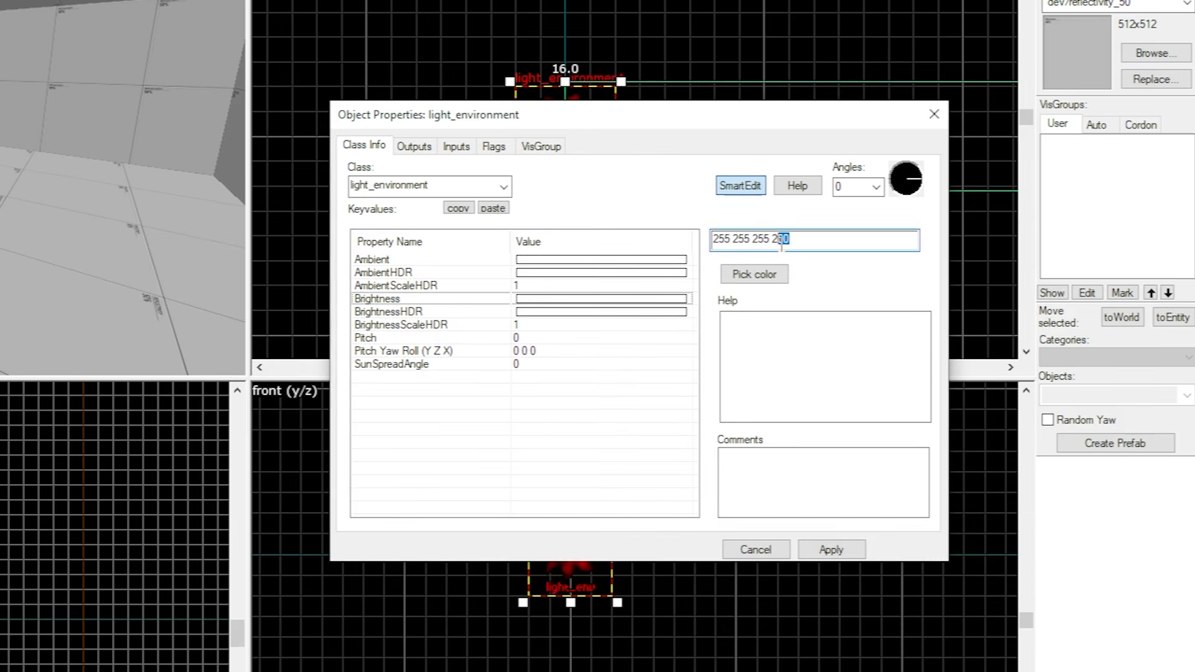
{"action": "left_click", "coordinate": [1120, 173]}
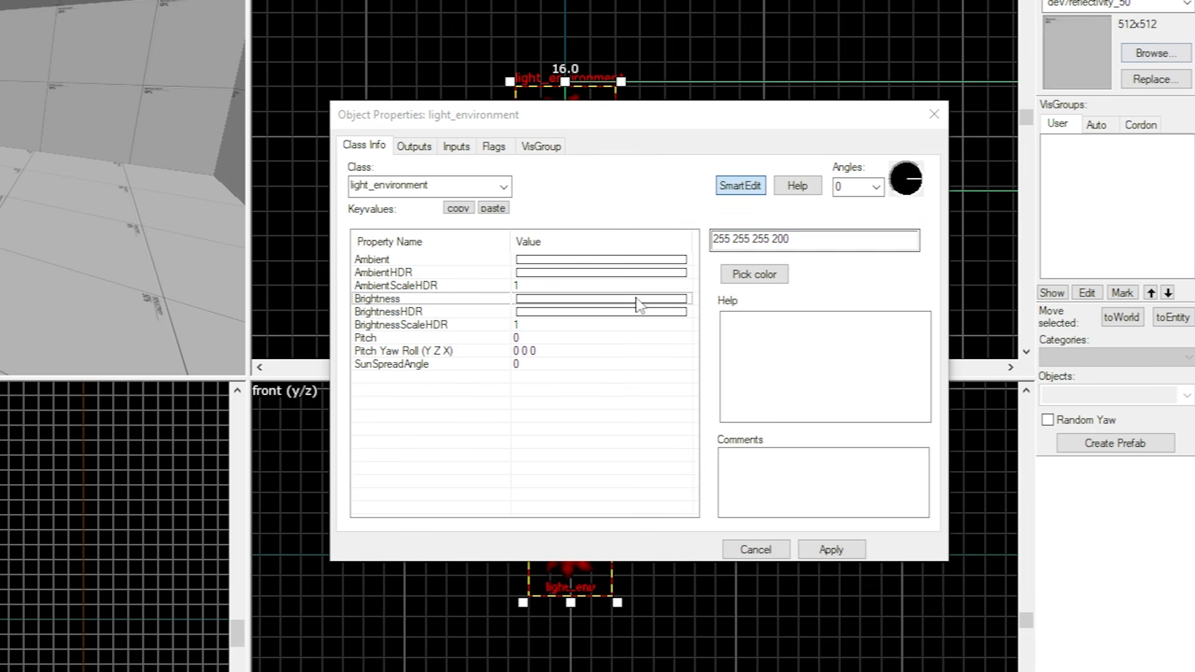
{"action": "double_click", "coordinate": [807, 241]}
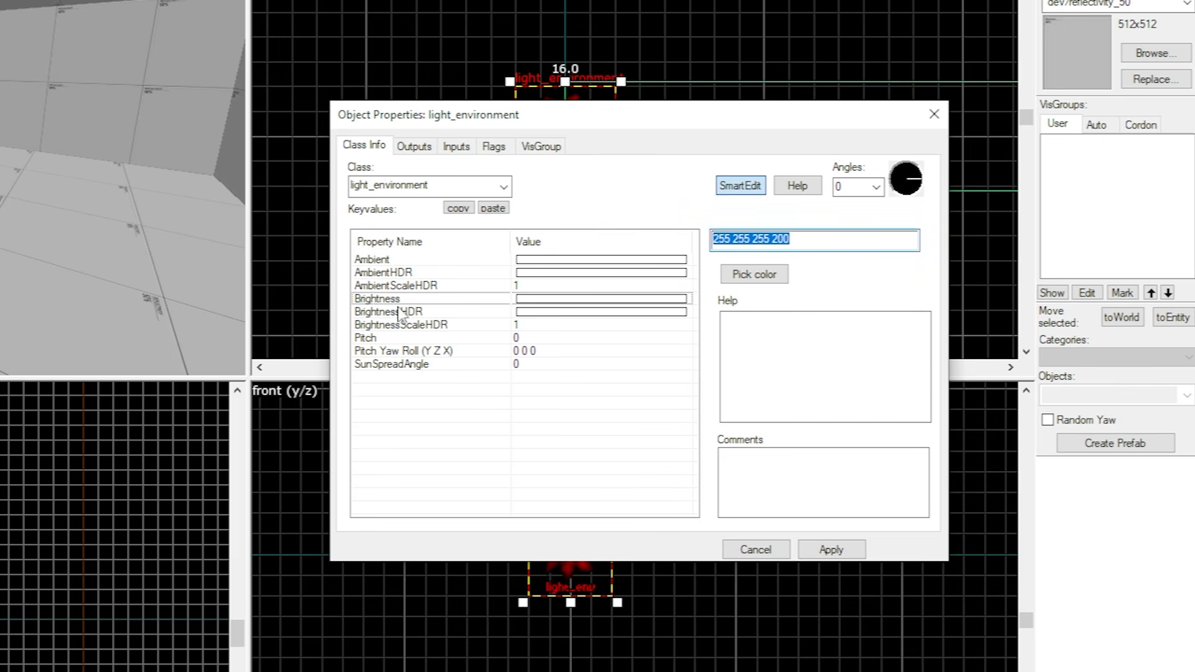
Compare the Ambient value of the light_environment with its Brightness value.
{"action": "left_click", "coordinate": [415, 263]}
{"action": "left_click", "coordinate": [431, 295]}
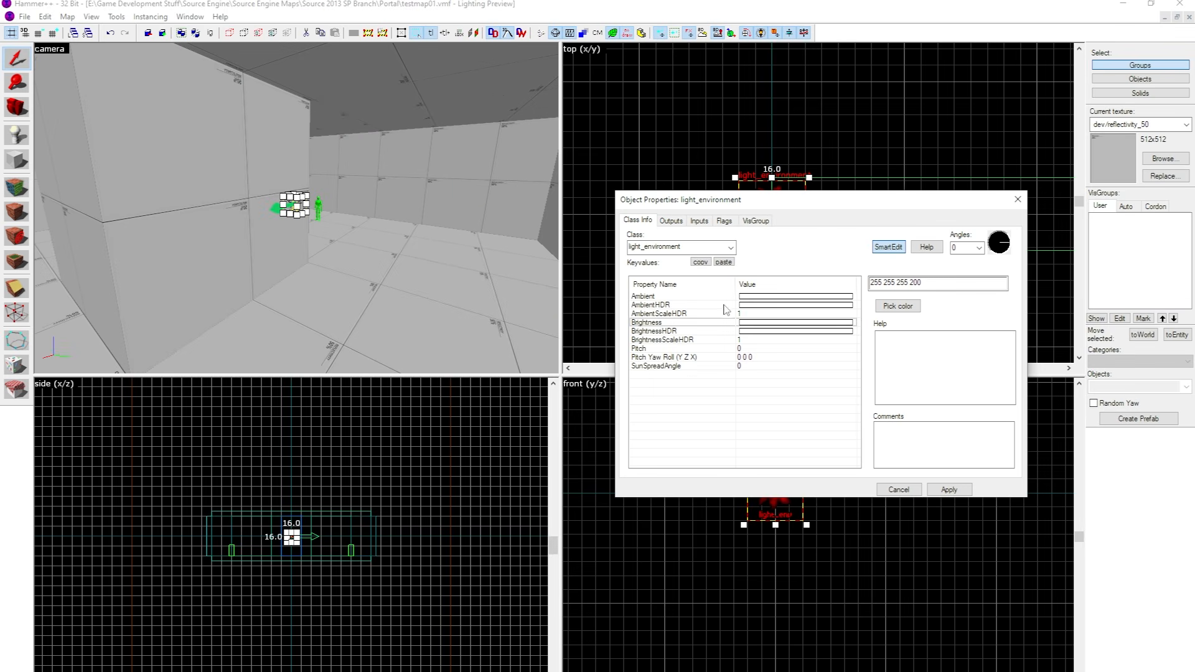
{"action": "left_click", "coordinate": [676, 297]}
{"action": "left_click_drag", "start_coordinate": [932, 284], "coordinate": [867, 285]}
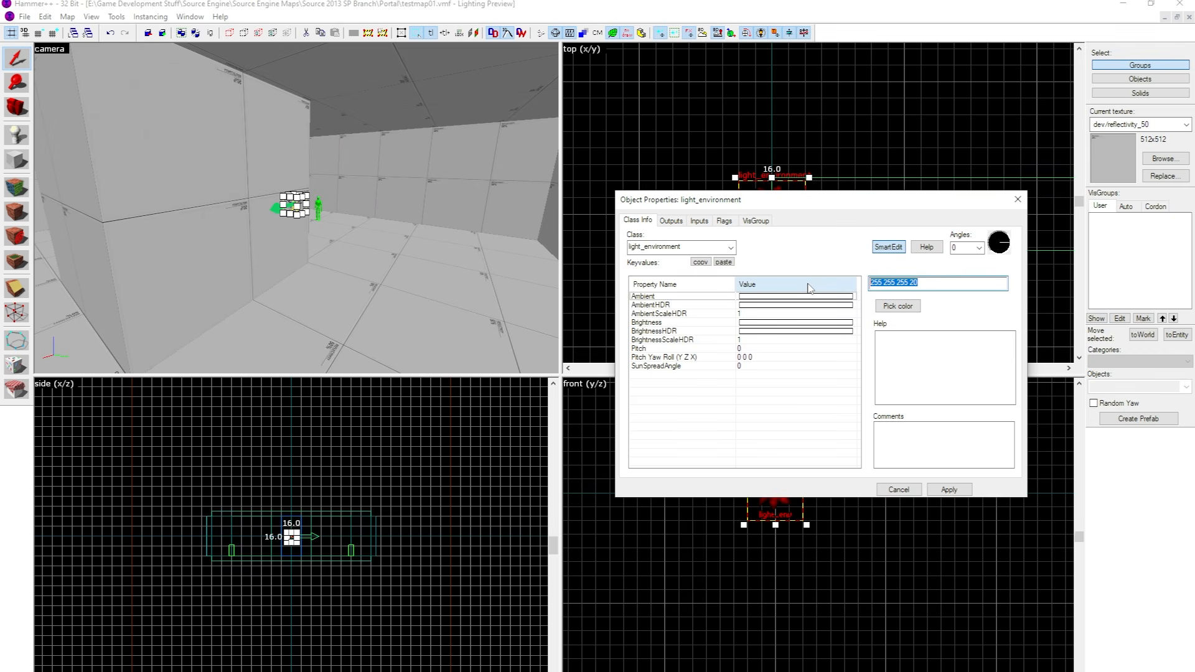
Examine the hue control in the Brightness colour picker, dismiss the picker, and highlight the intensity number in the Brightness value.
{"action": "left_click", "coordinate": [665, 322]}
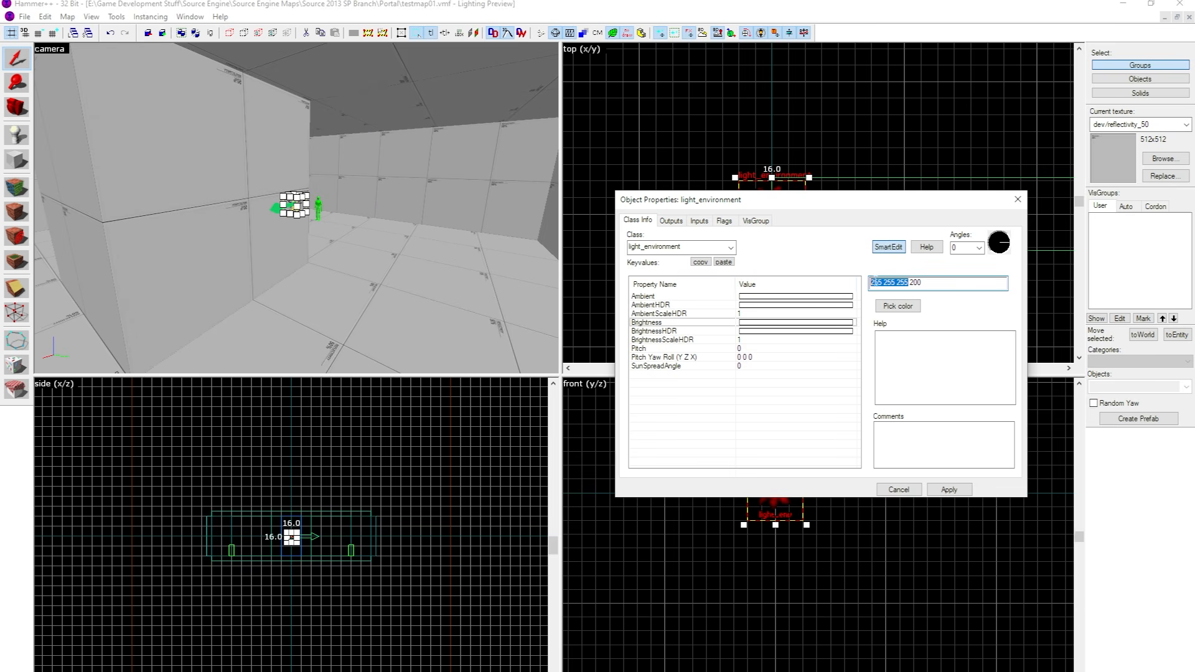
{"action": "left_click", "coordinate": [897, 310]}
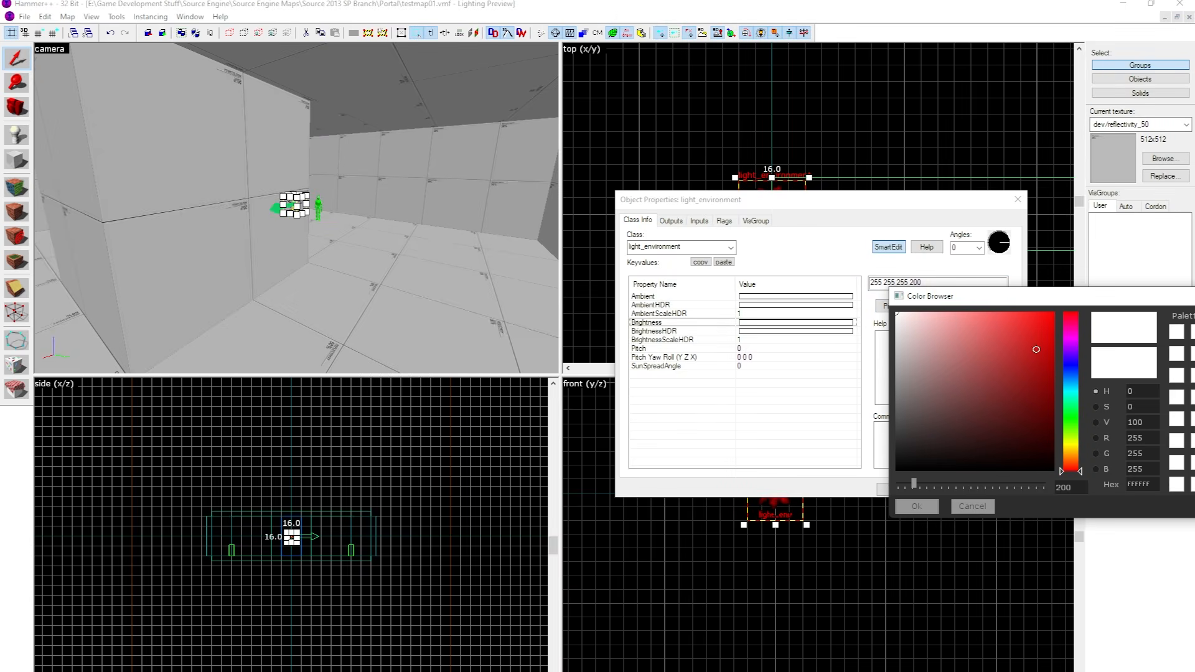
{"action": "left_click_drag", "start_coordinate": [985, 298], "coordinate": [581, 295]}
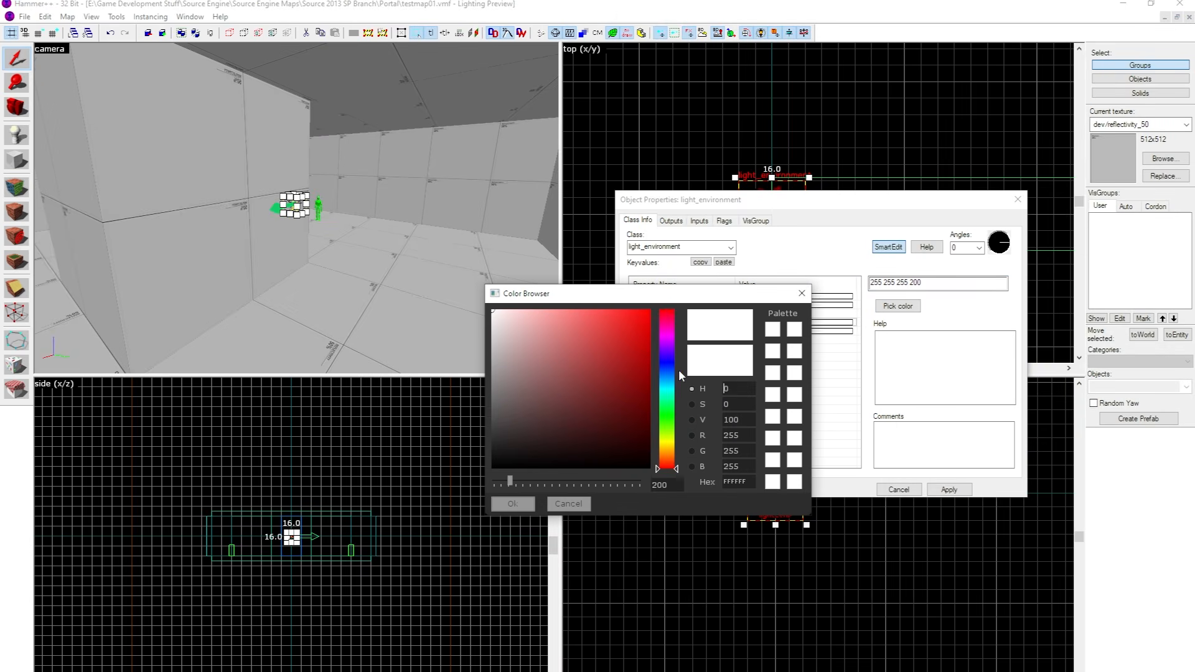
{"action": "mouse_move", "coordinate": [672, 372]}
{"action": "left_mouse_down"}
{"action": "mouse_move", "coordinate": [672, 319]}
{"action": "mouse_move", "coordinate": [676, 359]}
{"action": "mouse_move", "coordinate": [691, 303]}
{"action": "left_mouse_up"}
{"action": "left_click", "coordinate": [801, 294]}
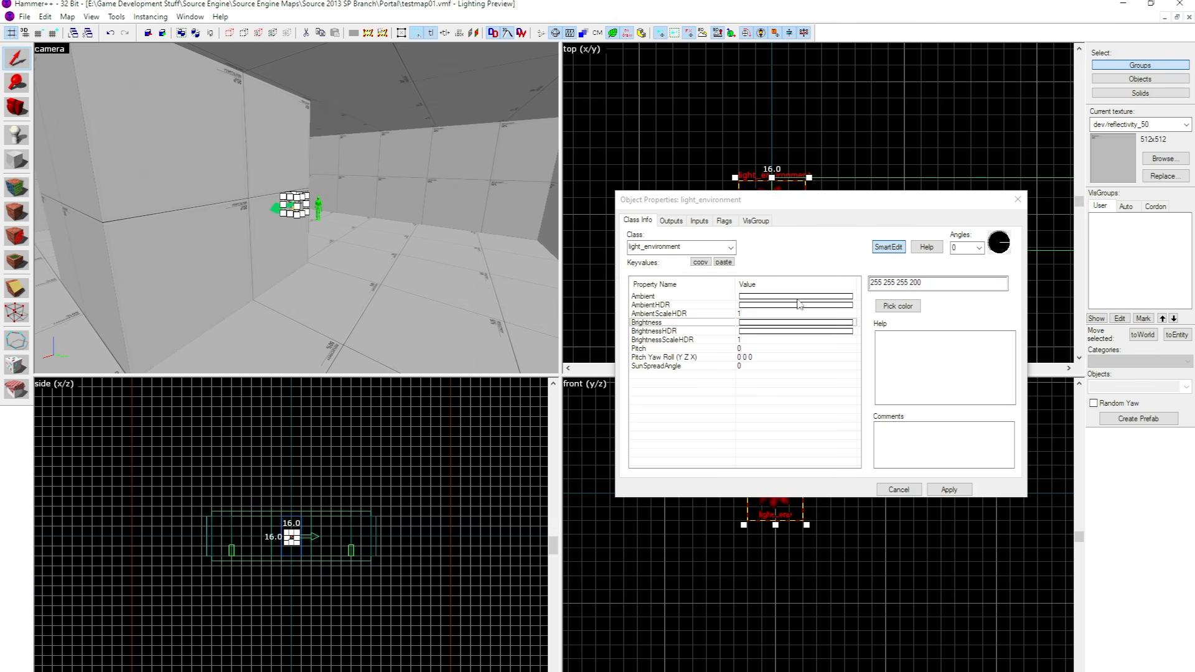
{"action": "left_click_drag", "start_coordinate": [935, 288], "coordinate": [884, 298]}
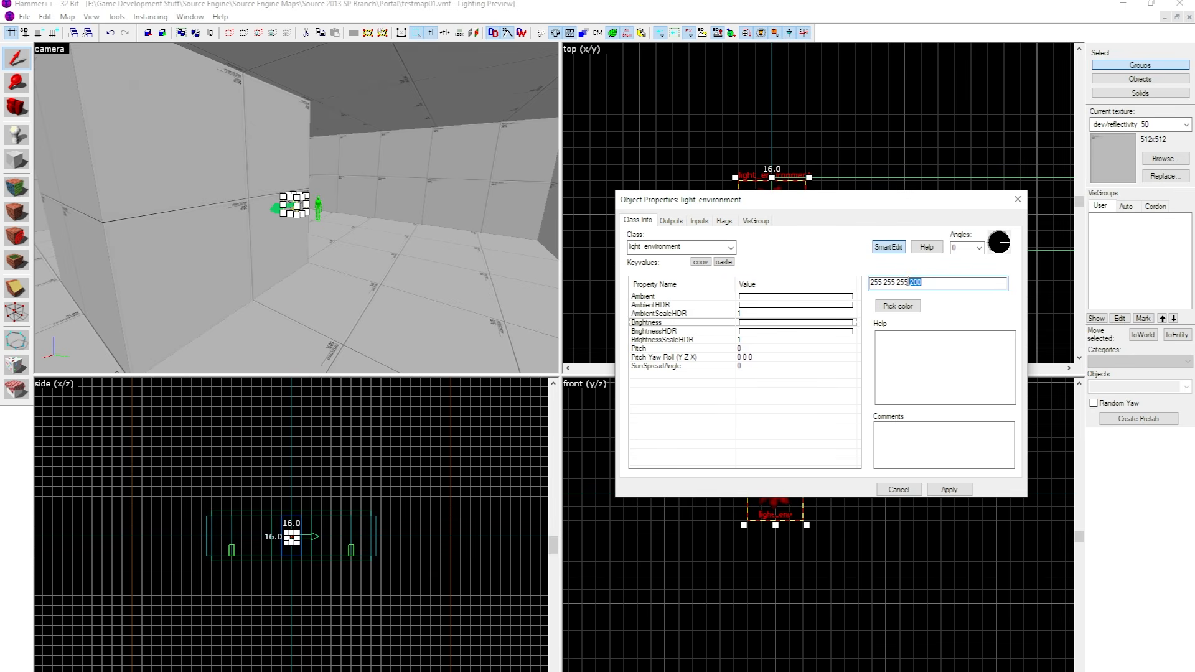
Close the light_environment properties, then compile testmap01 and launch it in the game.
{"action": "left_click", "coordinate": [1016, 200]}
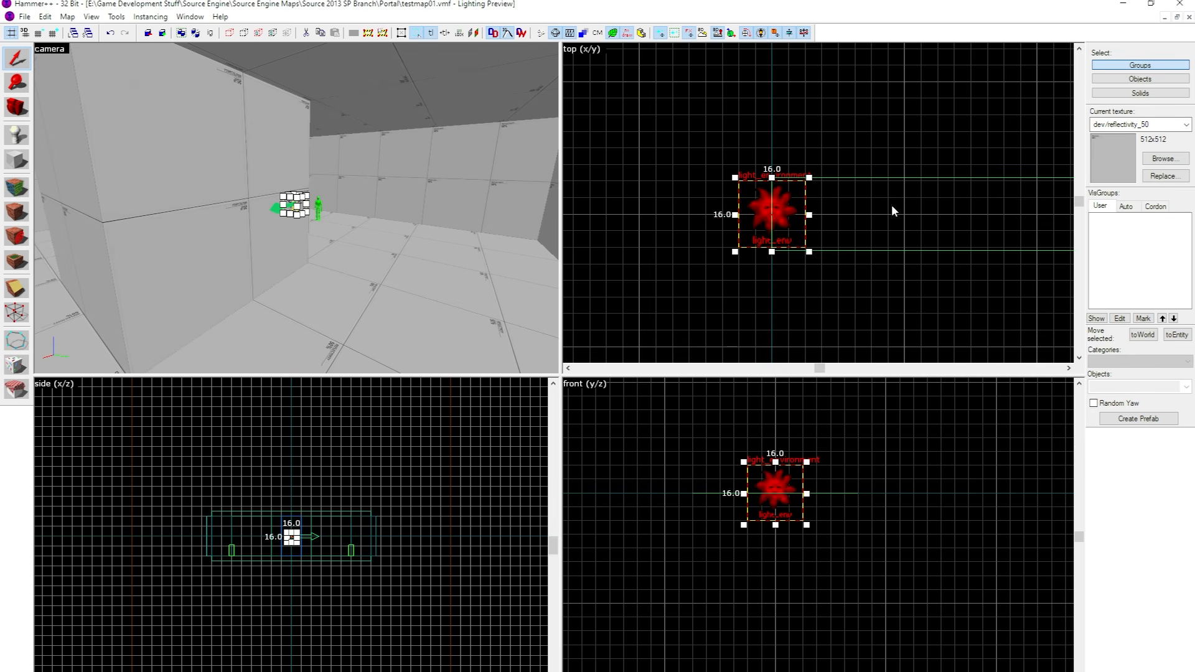
{"action": "left_click", "coordinate": [24, 17]}
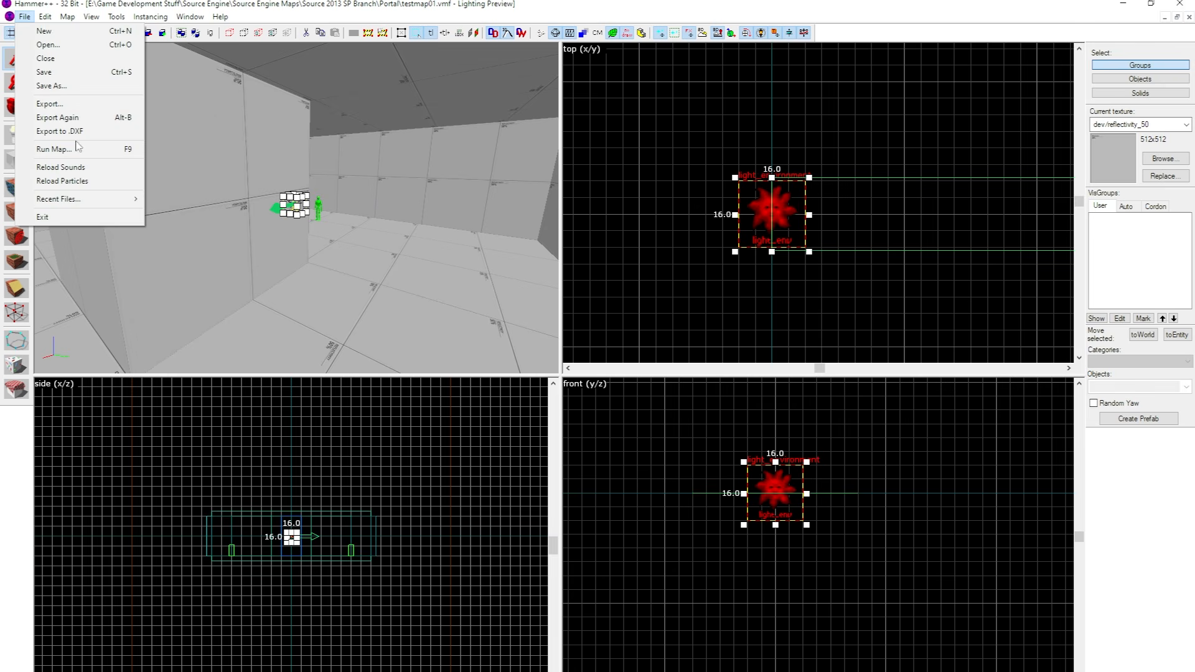
{"action": "left_click", "coordinate": [53, 149]}
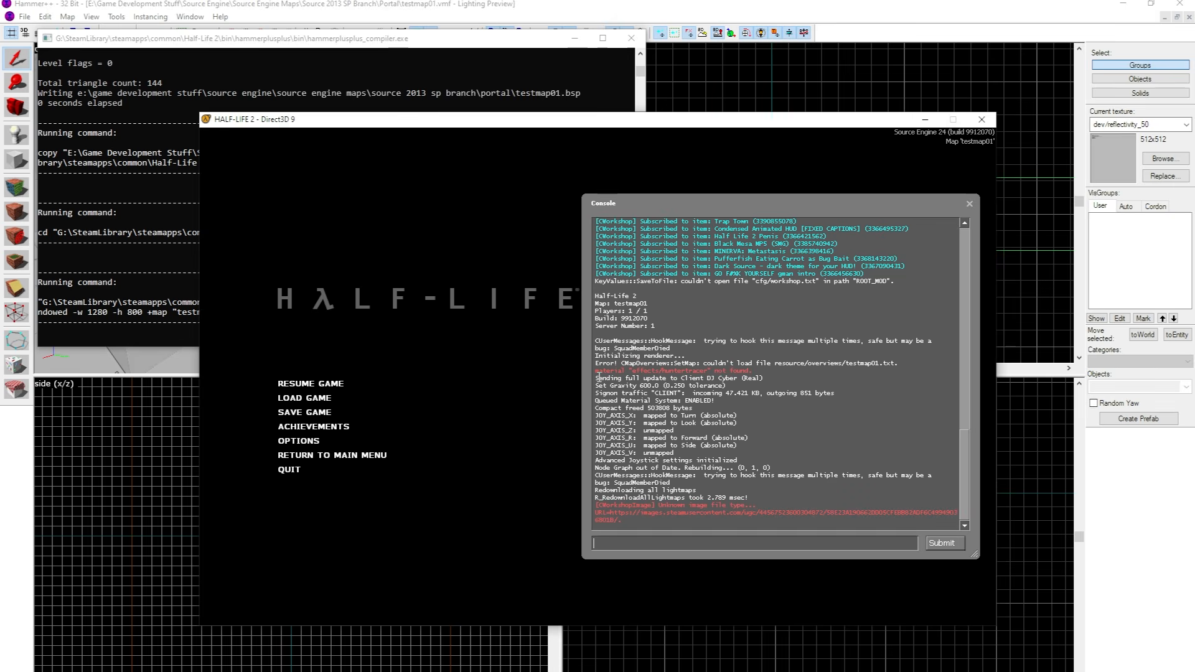
Run impulse 101 in the game console to get all weapons, and return to gameplay.
{"action": "type", "text": "im"}
{"action": "key", "text": "Return"}
{"action": "key", "text": "Escape"}
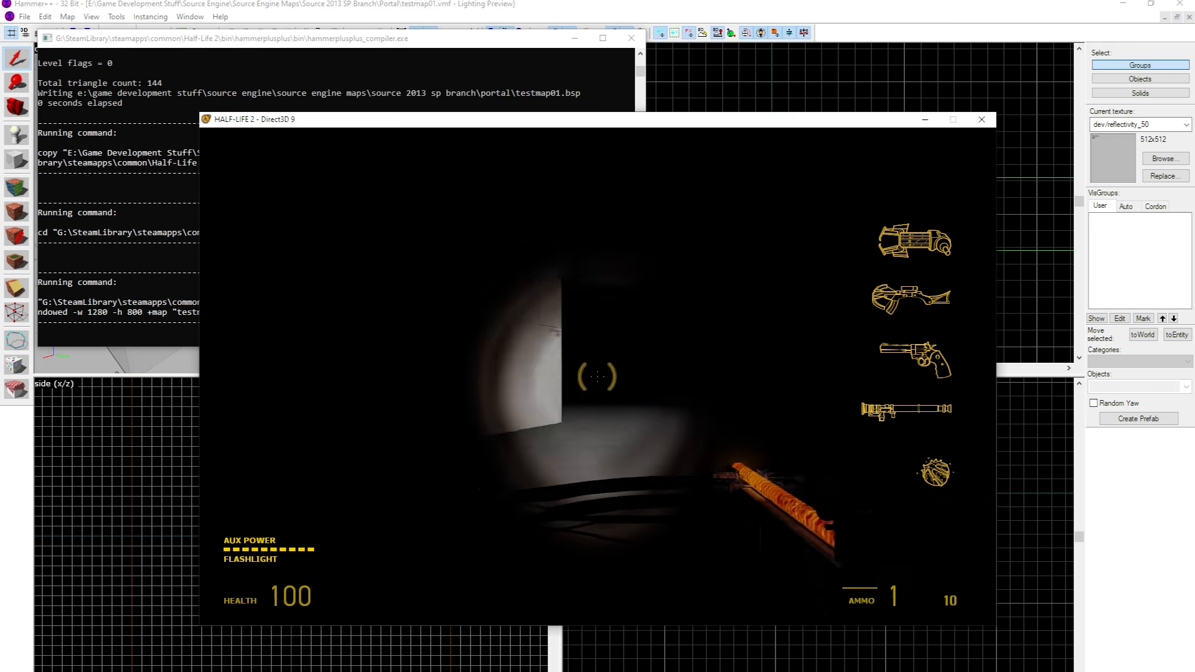
Inspect the map's lighting in-game by switching and firing weapons and turning the flashlight off.
{"action": "scroll", "coordinate": [598, 377], "scroll_direction": "down", "scroll_amount": 1}
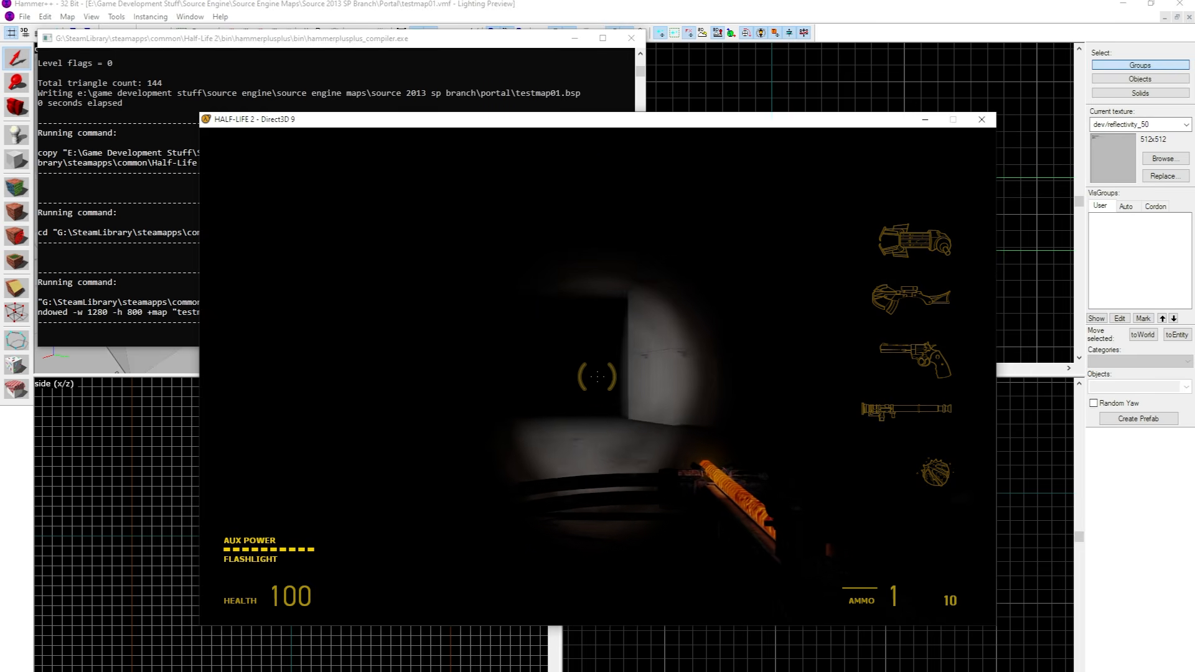
{"action": "scroll", "coordinate": [597, 376], "scroll_direction": "down", "scroll_amount": 1}
{"action": "left_click", "coordinate": [598, 377]}
{"action": "left_click", "coordinate": [597, 376]}
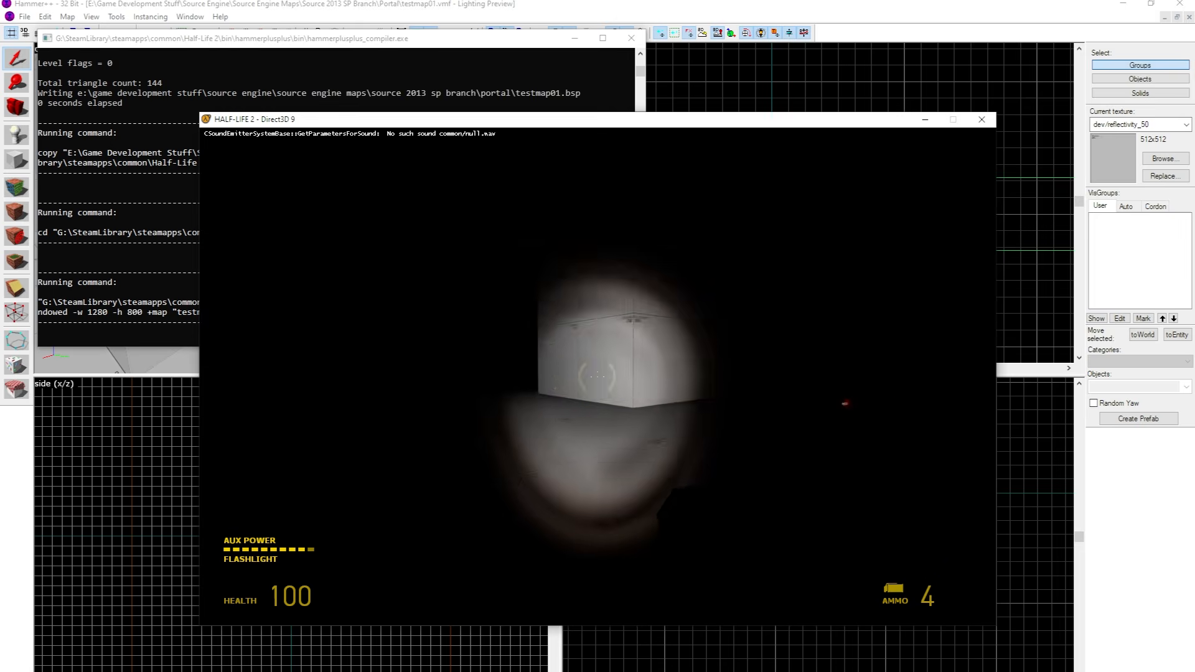
{"action": "left_click", "coordinate": [597, 376]}
{"action": "key", "text": "f"}
{"action": "key", "text": "1"}
{"action": "key", "text": "2"}
{"action": "left_click", "coordinate": [597, 377]}
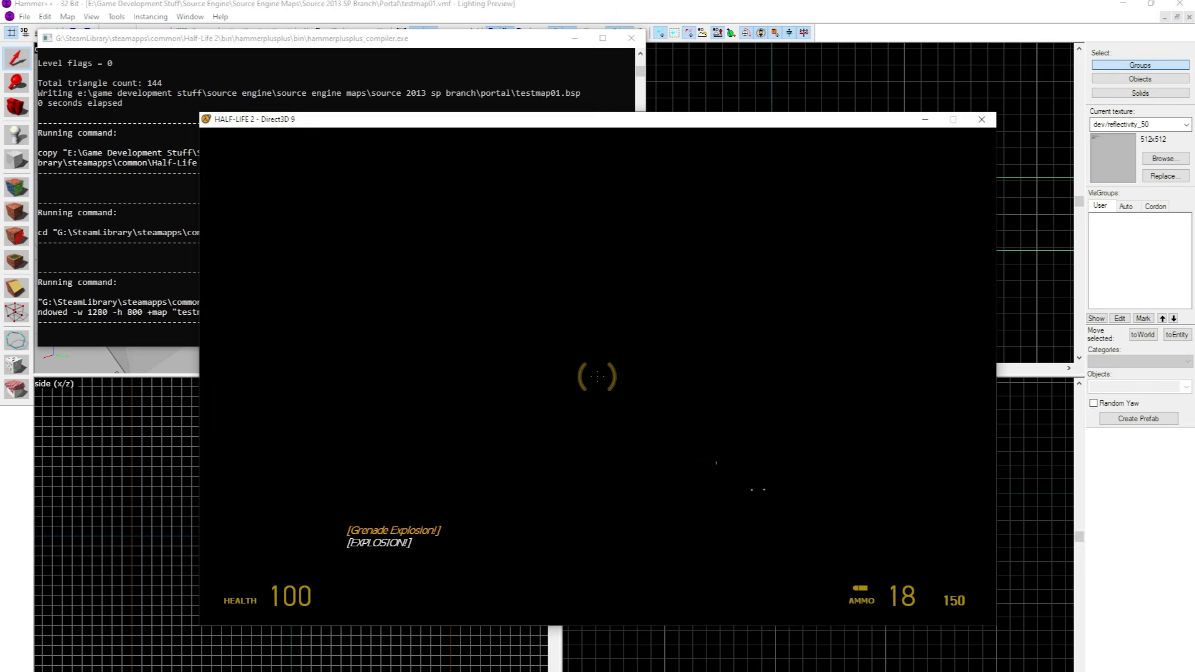
{"action": "left_click", "coordinate": [598, 377]}
{"action": "left_click", "coordinate": [597, 377]}
{"action": "left_click", "coordinate": [597, 377]}
{"action": "left_click", "coordinate": [597, 376]}
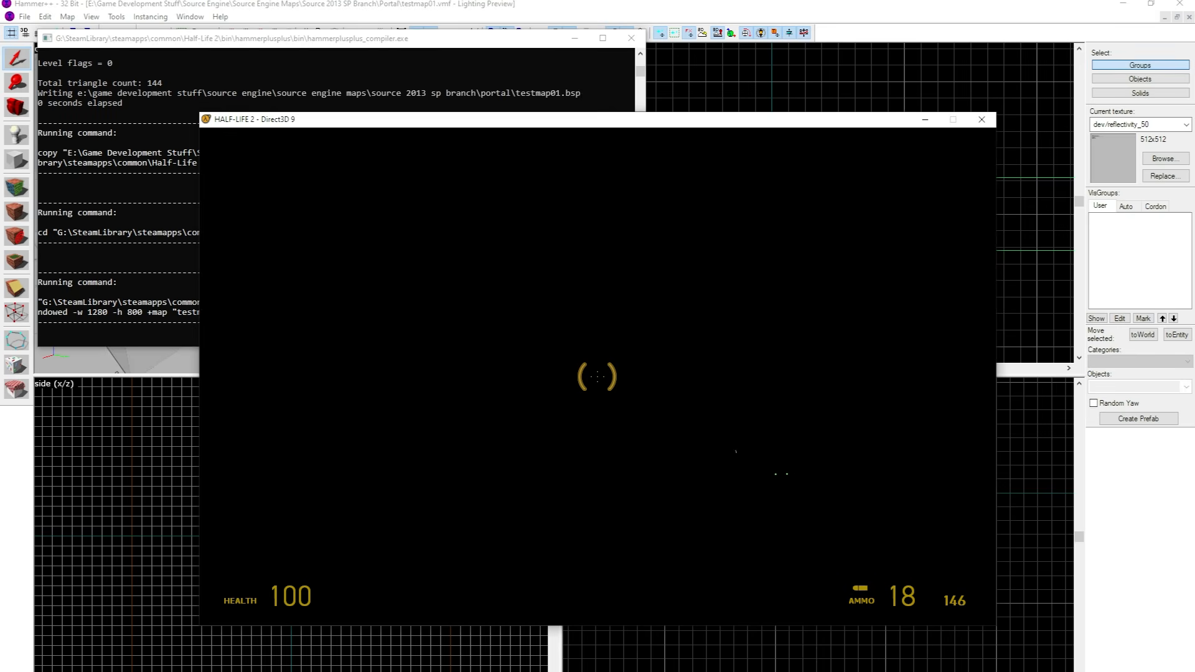
Quit the game with the quit console command and close the finished compile window to return to the map.
{"action": "key", "text": "grave"}
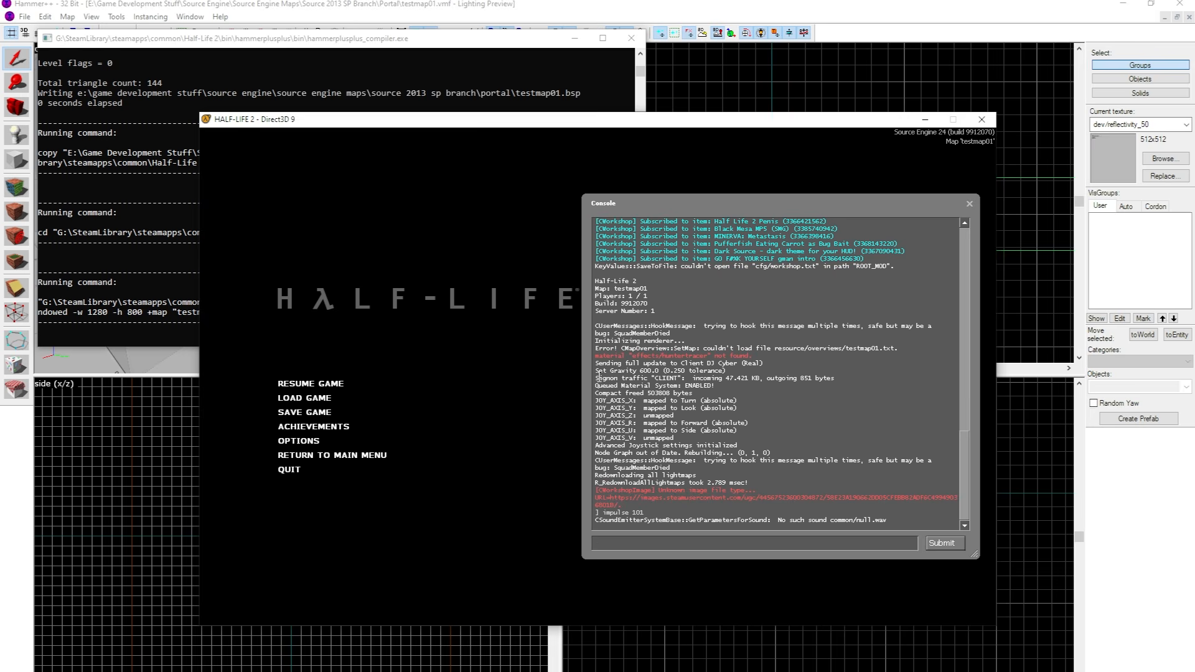
{"action": "type", "text": "quit"}
{"action": "key", "text": "Return"}
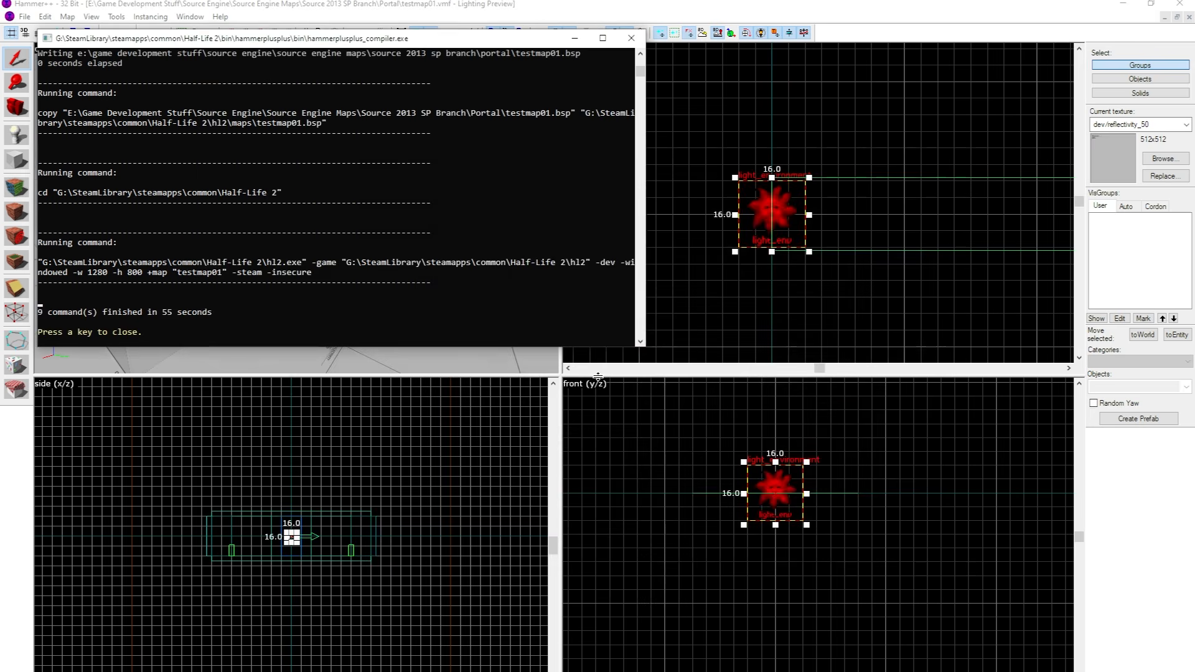
{"action": "key", "text": "w"}
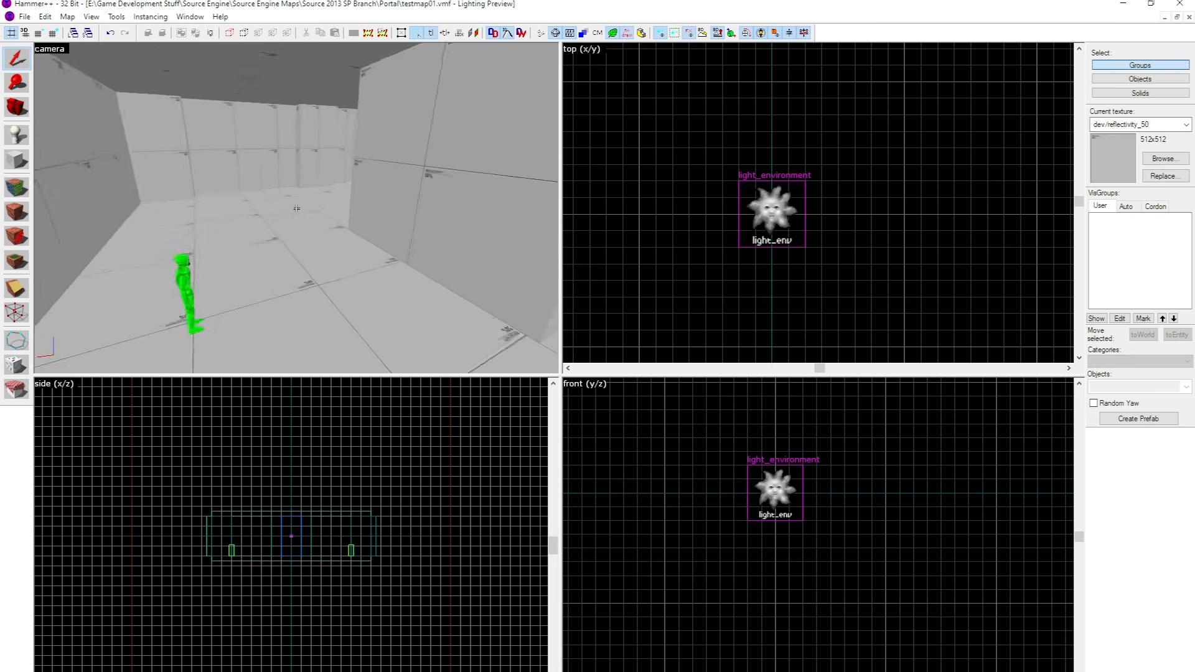
Place a new info_player_start with the Entity tool on the room's floor and select it.
{"action": "key", "text": "s"}
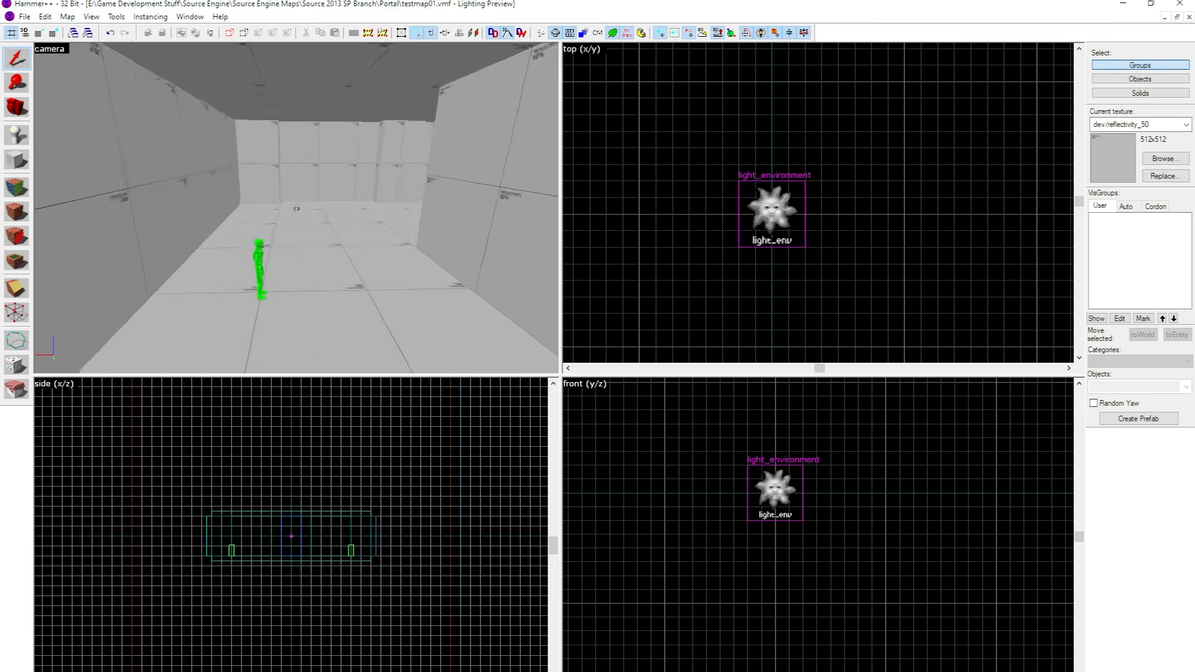
{"action": "key", "text": "s"}
{"action": "key", "text": "s"}
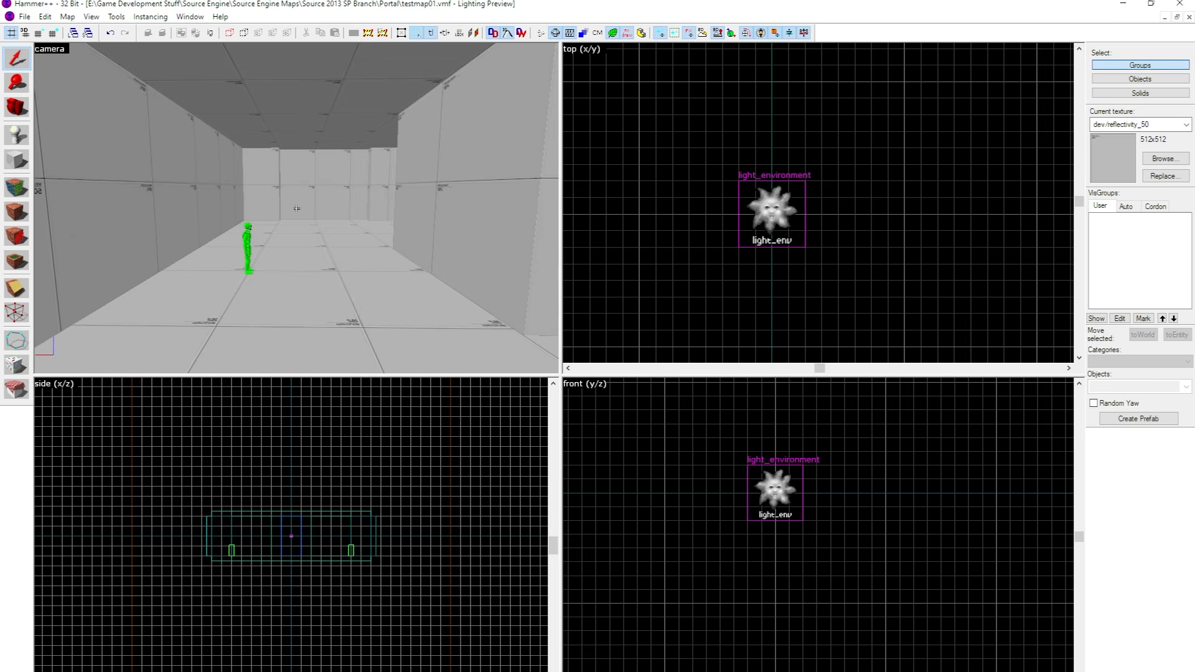
{"action": "key", "text": "w"}
{"action": "key", "text": "s"}
{"action": "key", "text": "w"}
{"action": "key", "text": "s"}
{"action": "key", "text": "shift+e"}
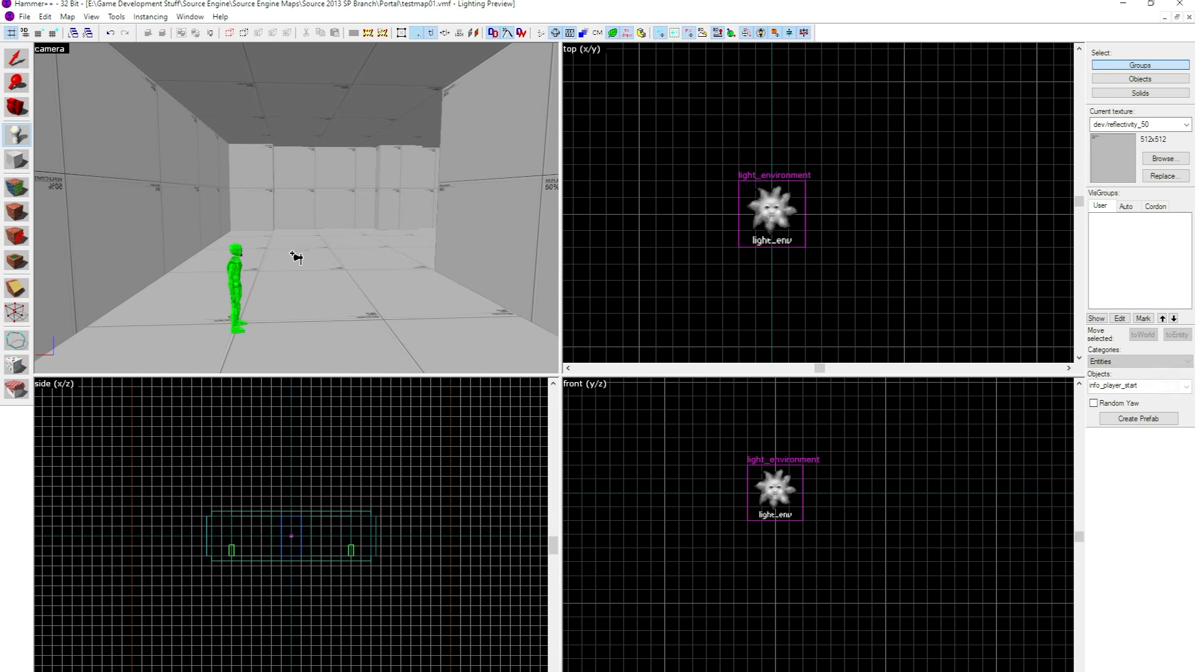
{"action": "key", "text": "z"}
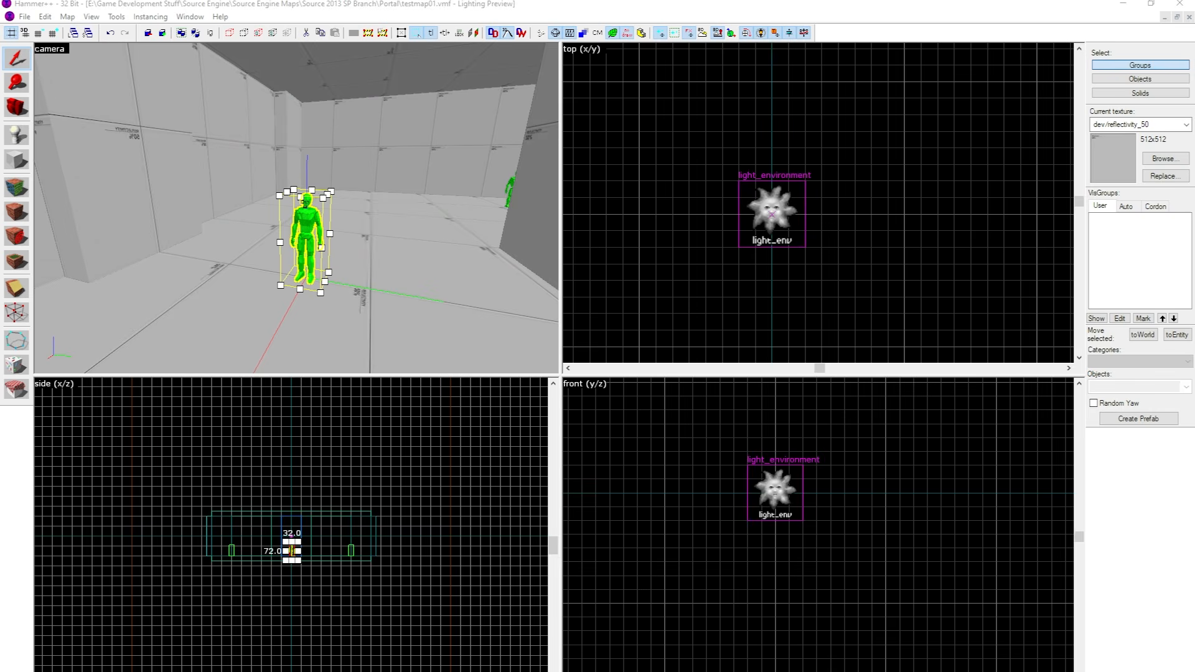
Open the newly placed entity's properties and change its class from info_player_start to light.
{"action": "key", "text": "alt+Return"}
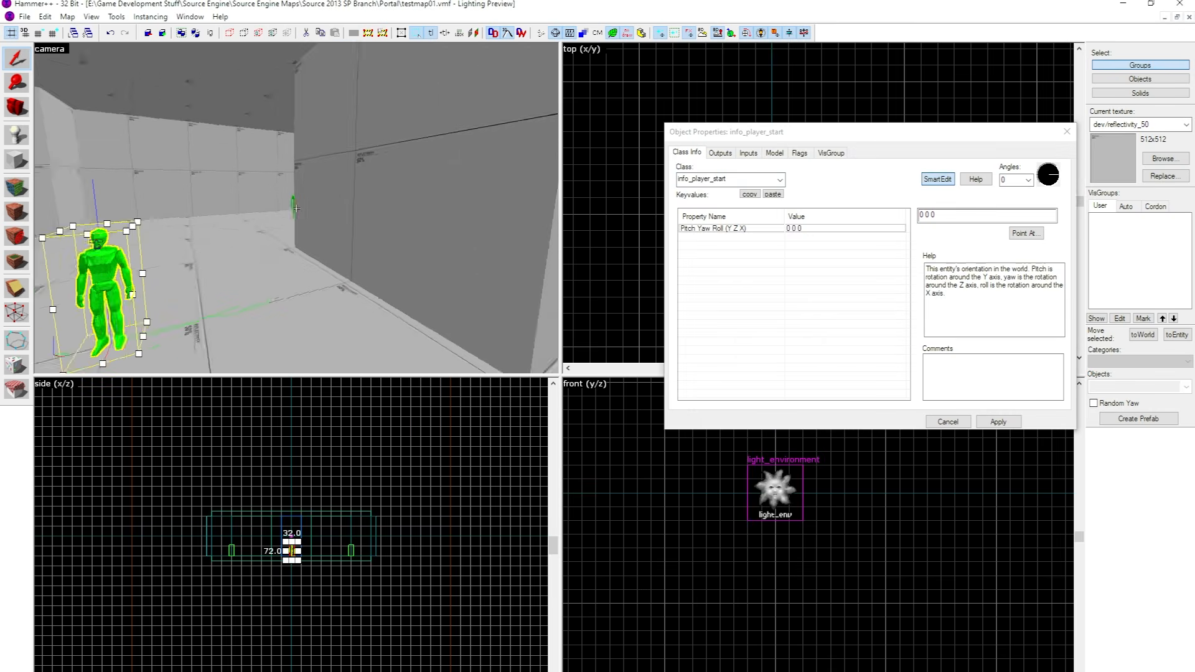
{"action": "key", "text": "z"}
{"action": "left_click", "coordinate": [123, 194]}
{"action": "key", "text": "z"}
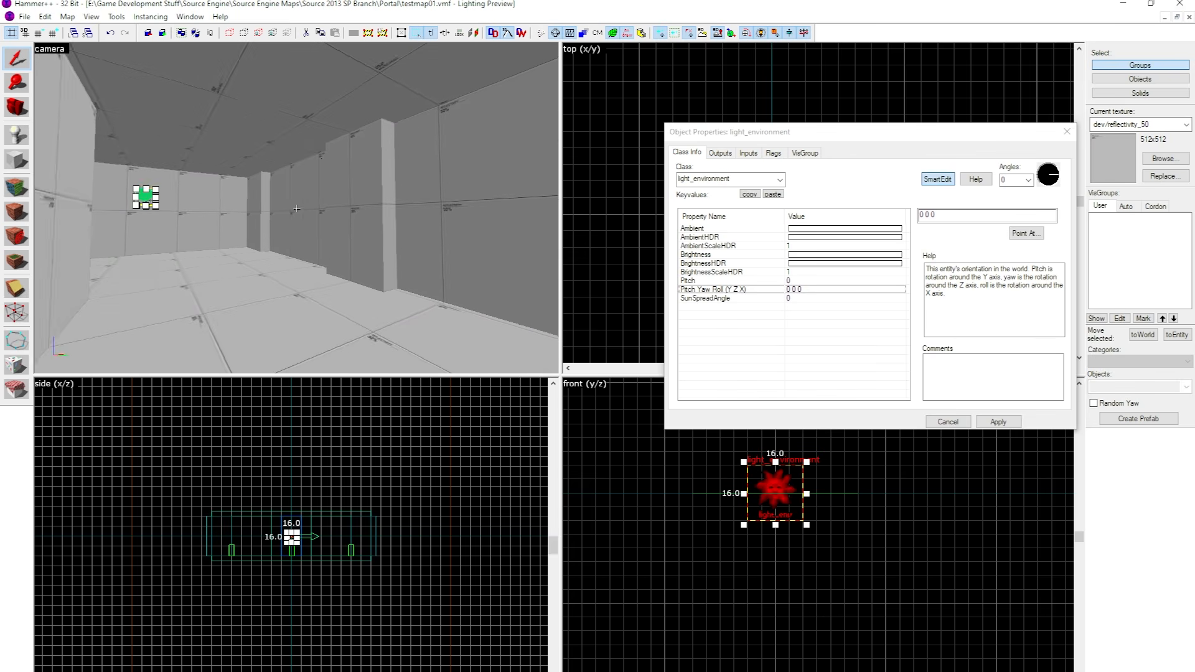
{"action": "left_click", "coordinate": [309, 217]}
{"action": "left_click", "coordinate": [691, 180]}
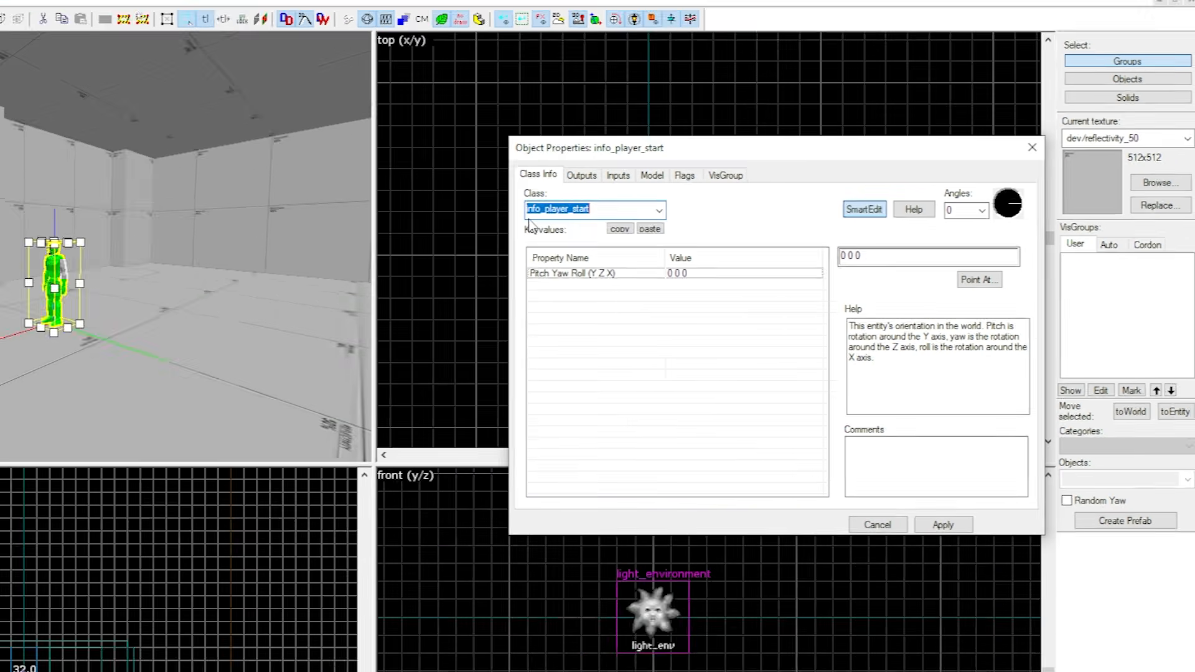
{"action": "type", "text": "light"}
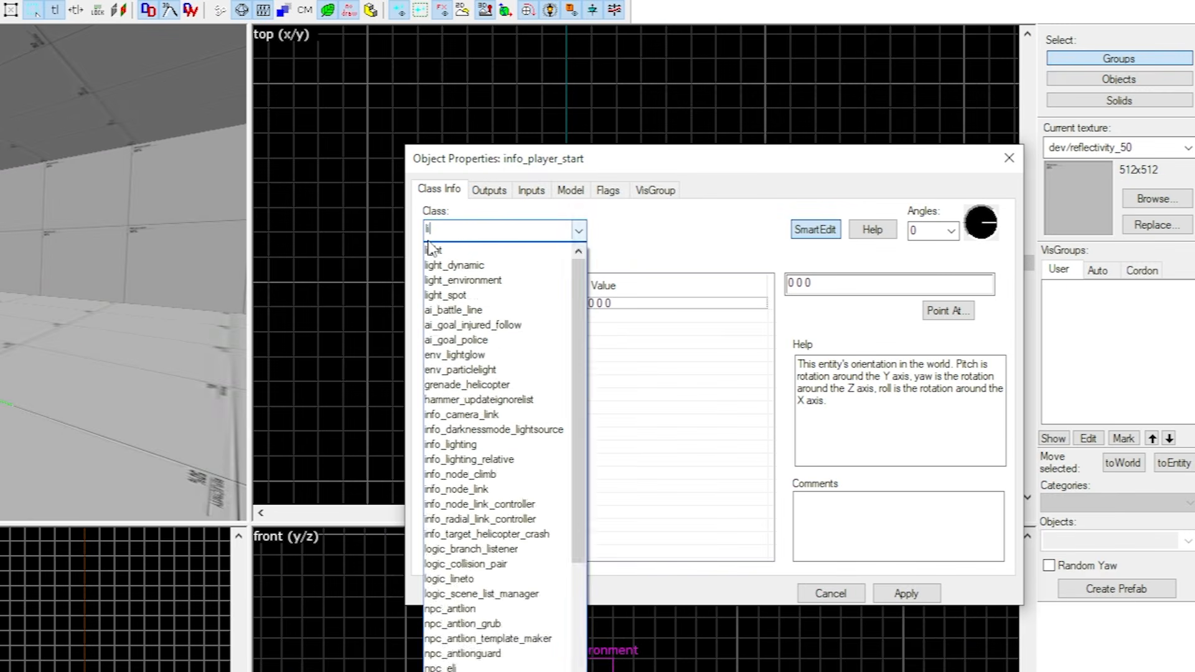
{"action": "key", "text": "Return"}
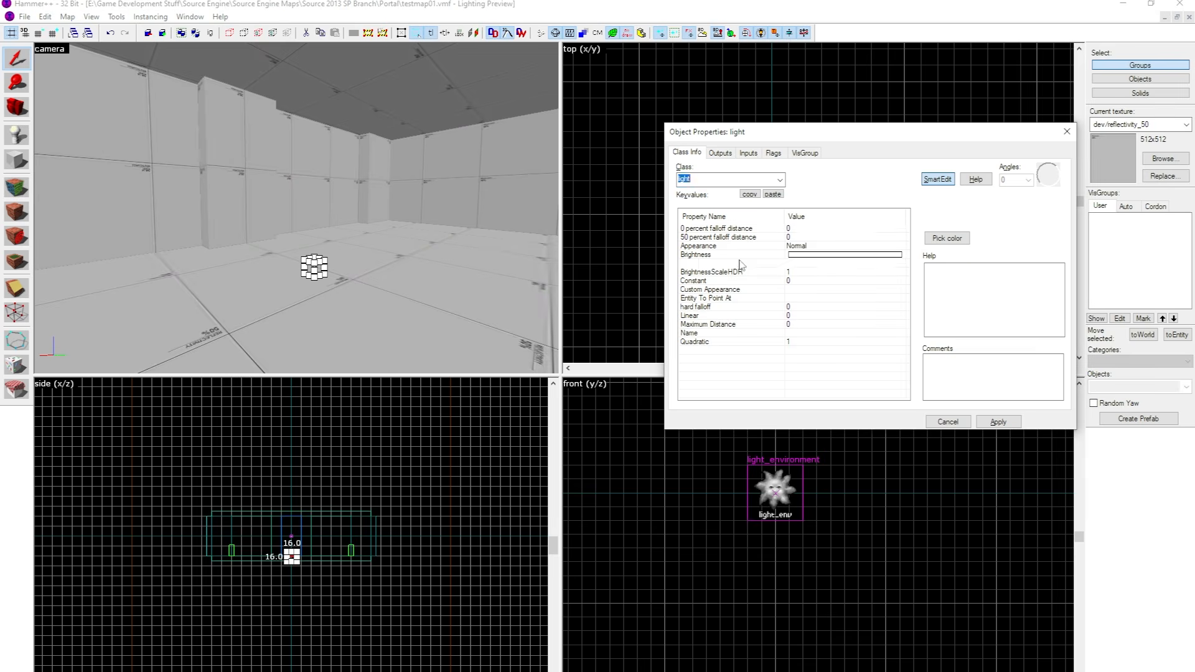
Examine the light's Brightness, Maximum Distance, and 0 and 50 percent falloff distance properties.
{"action": "left_click", "coordinate": [739, 255]}
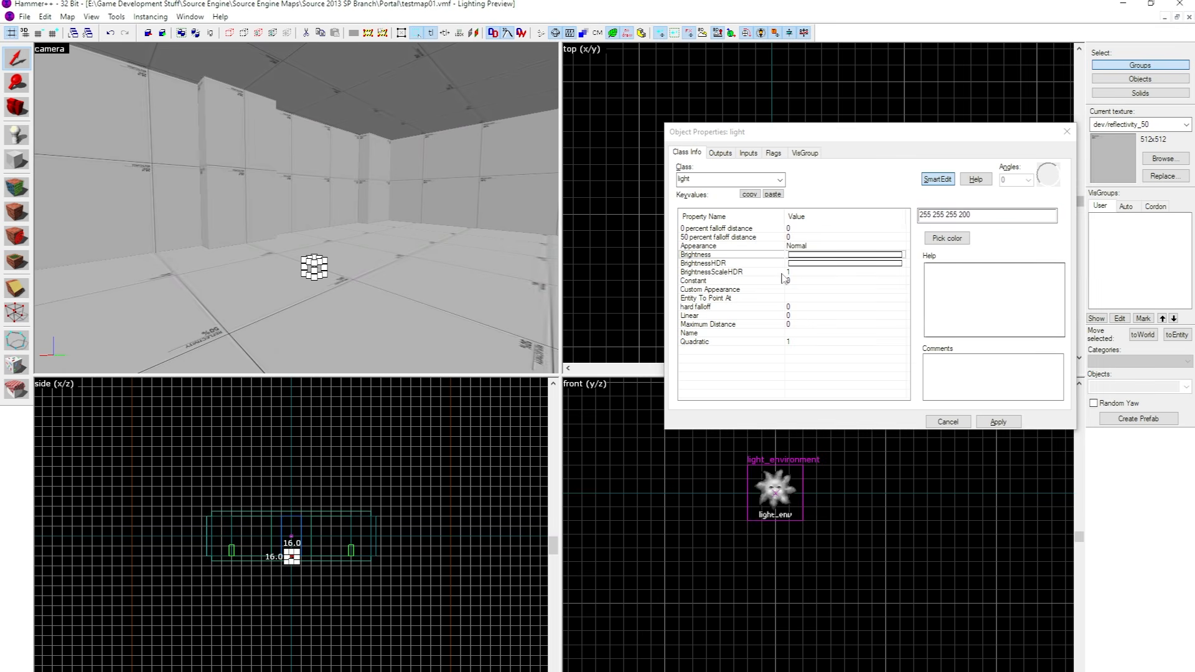
{"action": "left_click", "coordinate": [783, 275]}
{"action": "left_click", "coordinate": [729, 325]}
{"action": "left_click", "coordinate": [751, 246]}
{"action": "left_click", "coordinate": [748, 228]}
{"action": "left_click", "coordinate": [749, 237]}
{"action": "left_click", "coordinate": [748, 228]}
{"action": "left_click", "coordinate": [748, 237]}
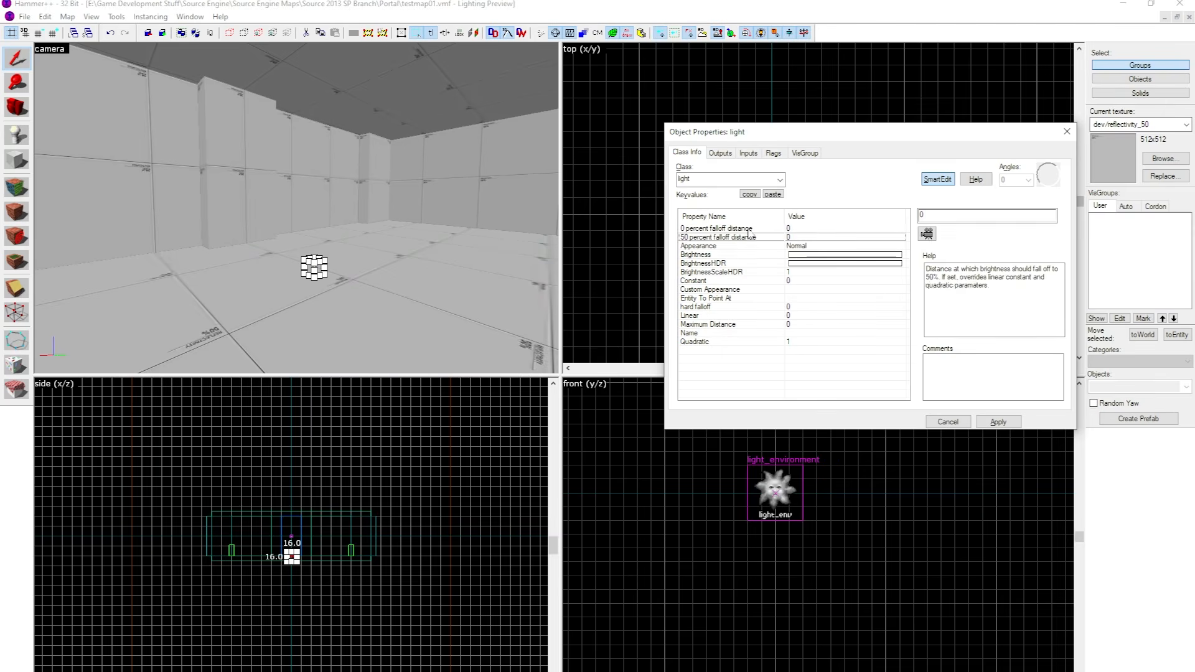
{"action": "left_click", "coordinate": [747, 229]}
Set the light's Appearance to Fluorescent flicker and apply it.
{"action": "left_click", "coordinate": [747, 244]}
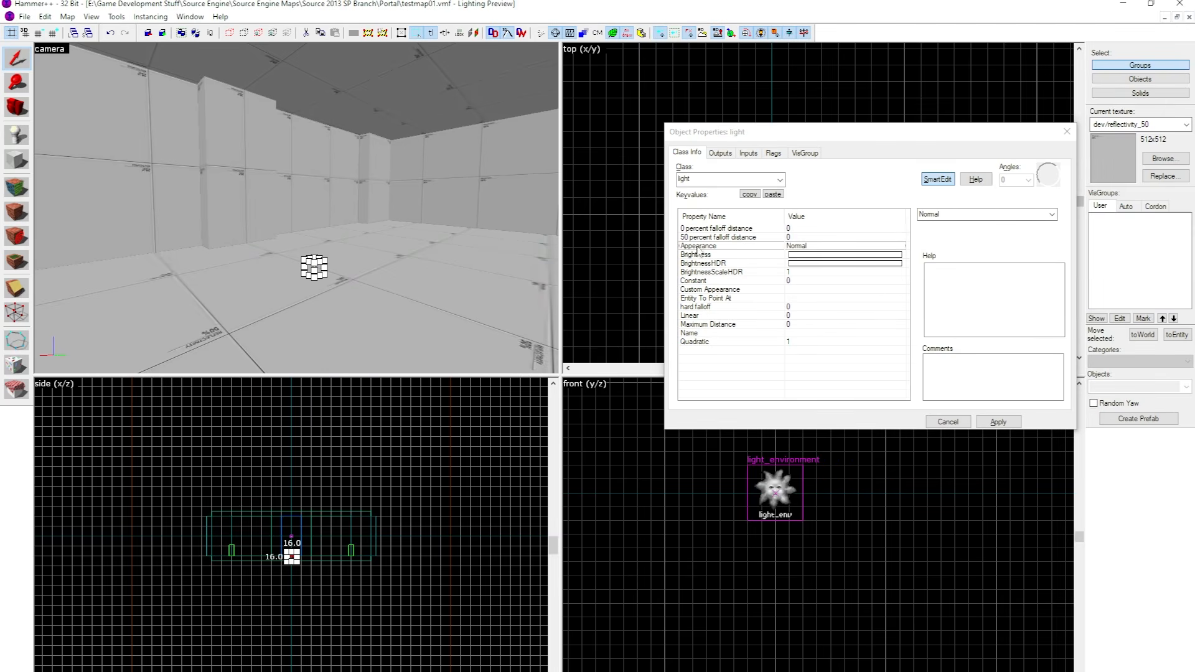
{"action": "left_click", "coordinate": [1051, 215]}
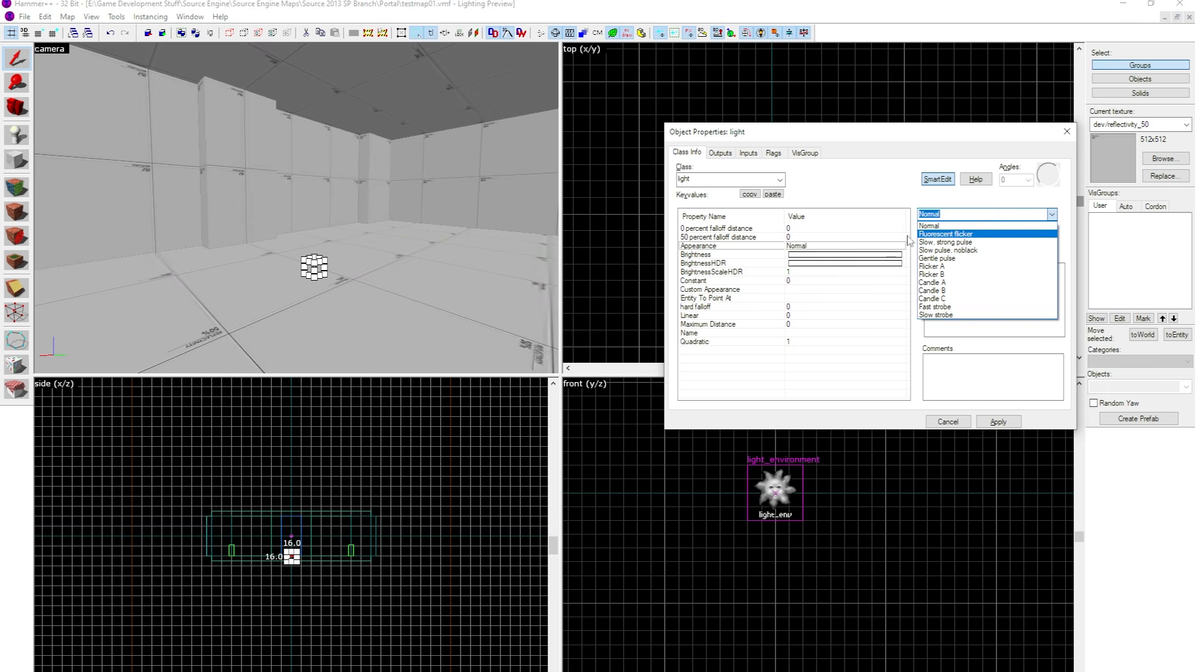
{"action": "left_click", "coordinate": [950, 235]}
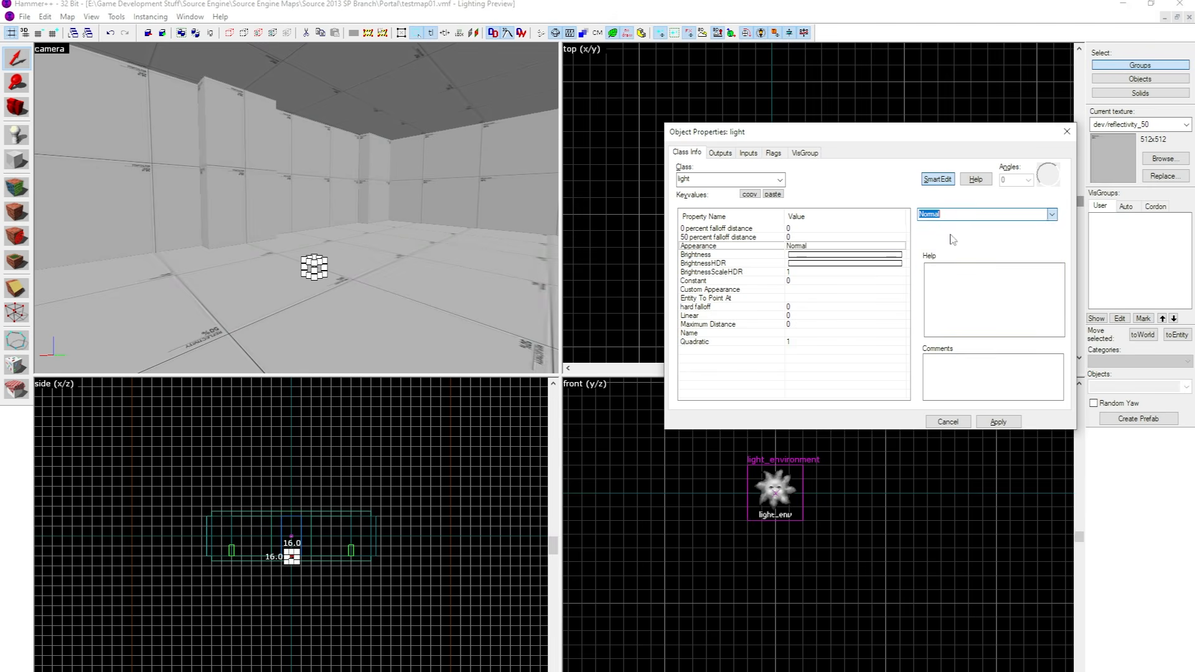
{"action": "left_click", "coordinate": [984, 423]}
Raise the light in the front view to about the room's mid-height, then close its properties.
{"action": "scroll", "coordinate": [813, 551], "scroll_direction": "down", "scroll_amount": 14}
{"action": "scroll", "coordinate": [760, 554], "scroll_direction": "up", "scroll_amount": 12}
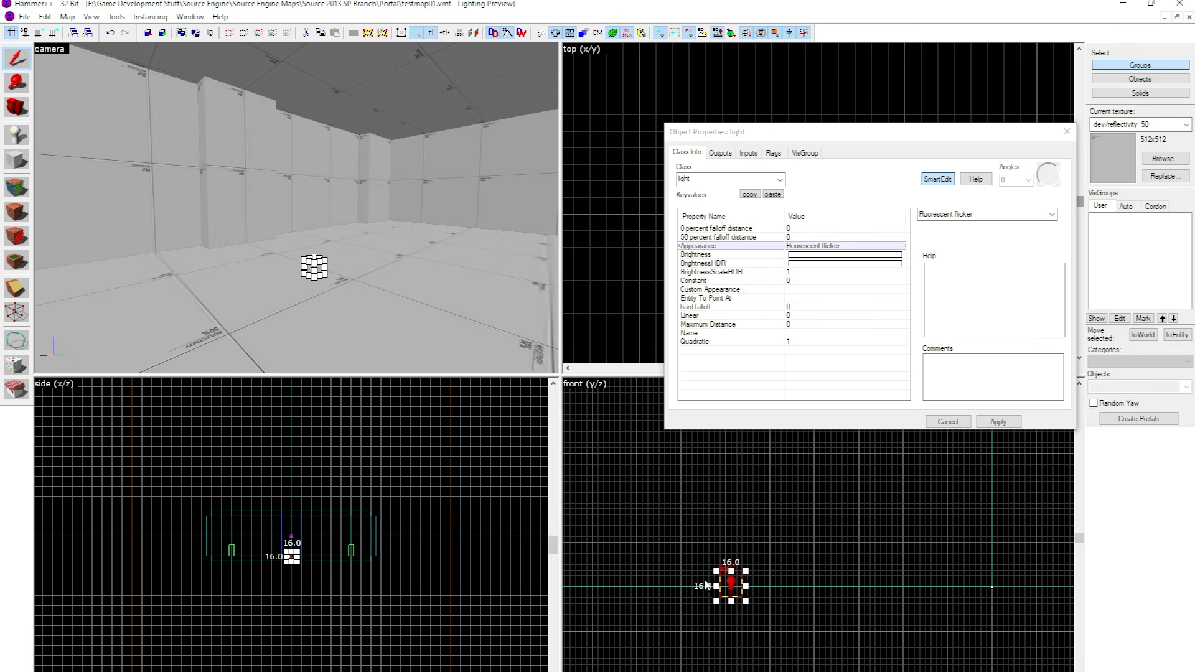
{"action": "scroll", "coordinate": [842, 549], "scroll_direction": "down", "scroll_amount": 6}
{"action": "left_click_drag", "start_coordinate": [733, 584], "coordinate": [930, 496]}
{"action": "scroll", "coordinate": [946, 502], "scroll_direction": "up", "scroll_amount": 14}
{"action": "key", "text": "z"}
{"action": "key", "text": "s"}
{"action": "key", "text": "w"}
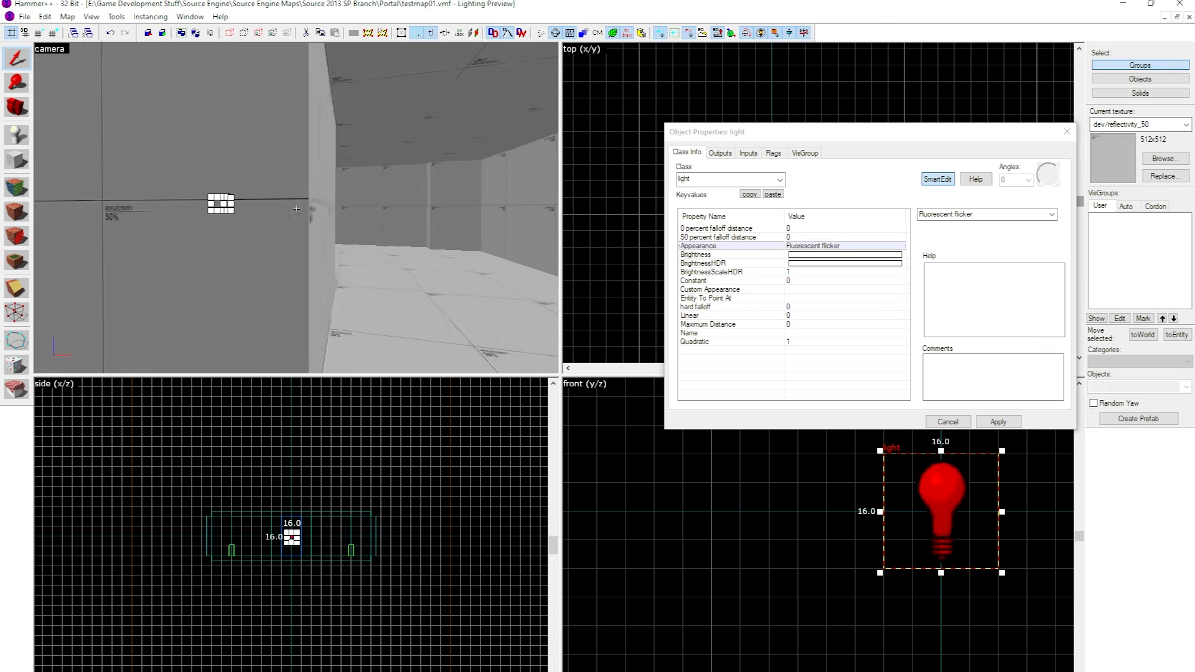
{"action": "key", "text": "z"}
{"action": "scroll", "coordinate": [1000, 109], "scroll_direction": "down", "scroll_amount": 4}
{"action": "left_click", "coordinate": [1067, 131]}
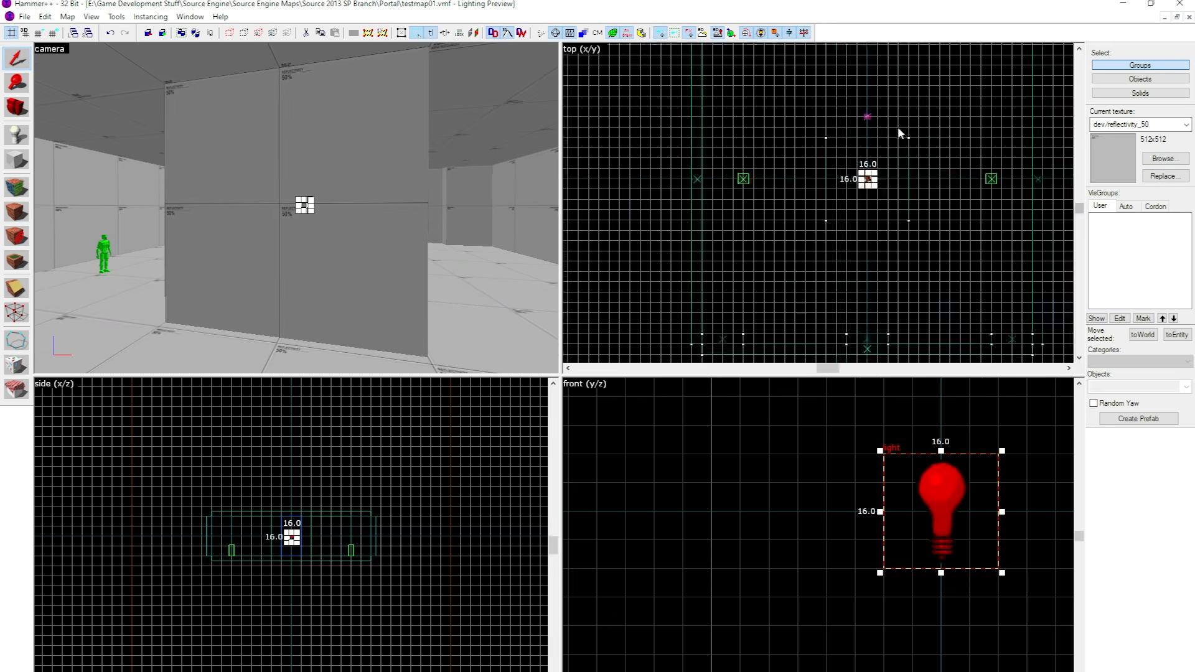
Move the light in the top view away from the central block and check its position in the camera view.
{"action": "scroll", "coordinate": [899, 131], "scroll_direction": "up", "scroll_amount": 5}
{"action": "scroll", "coordinate": [853, 237], "scroll_direction": "down", "scroll_amount": 6}
{"action": "left_click_drag", "start_coordinate": [848, 230], "coordinate": [801, 164]}
{"action": "scroll", "coordinate": [845, 187], "scroll_direction": "down", "scroll_amount": 3}
{"action": "scroll", "coordinate": [847, 81], "scroll_direction": "up", "scroll_amount": 12}
{"action": "scroll", "coordinate": [841, 134], "scroll_direction": "up", "scroll_amount": 1}
{"action": "key", "text": "z"}
{"action": "key", "text": "w"}
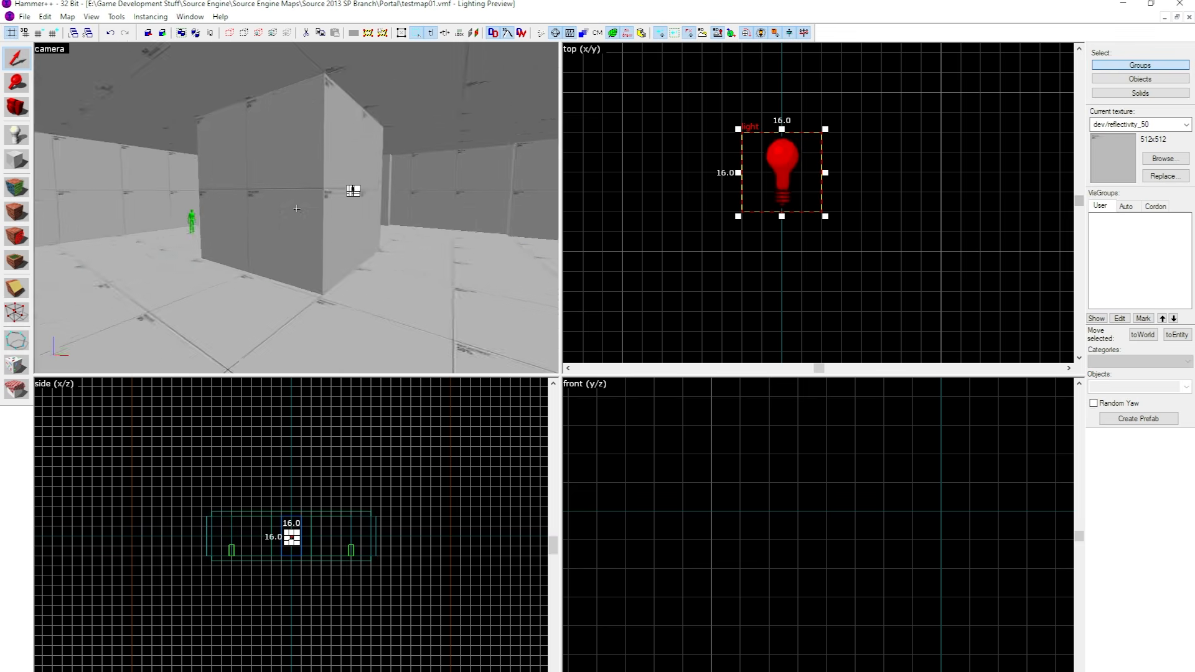
{"action": "key", "text": "d"}
{"action": "key", "text": "z"}
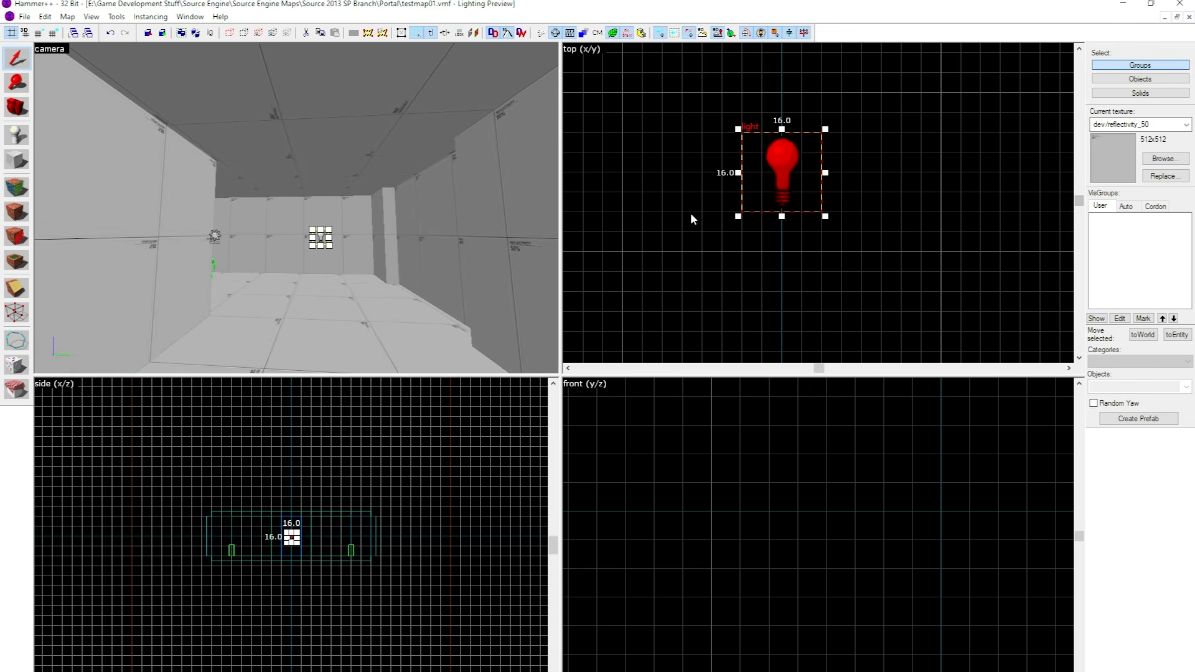
Shift the light farther in the top view so that it hangs in the open part of the room.
{"action": "scroll", "coordinate": [827, 188], "scroll_direction": "down", "scroll_amount": 9}
{"action": "scroll", "coordinate": [829, 187], "scroll_direction": "down", "scroll_amount": 2}
{"action": "scroll", "coordinate": [831, 168], "scroll_direction": "up", "scroll_amount": 7}
{"action": "left_click_drag", "start_coordinate": [823, 224], "coordinate": [824, 186]}
{"action": "key", "text": "z"}
{"action": "key", "text": "s"}
{"action": "key", "text": "d"}
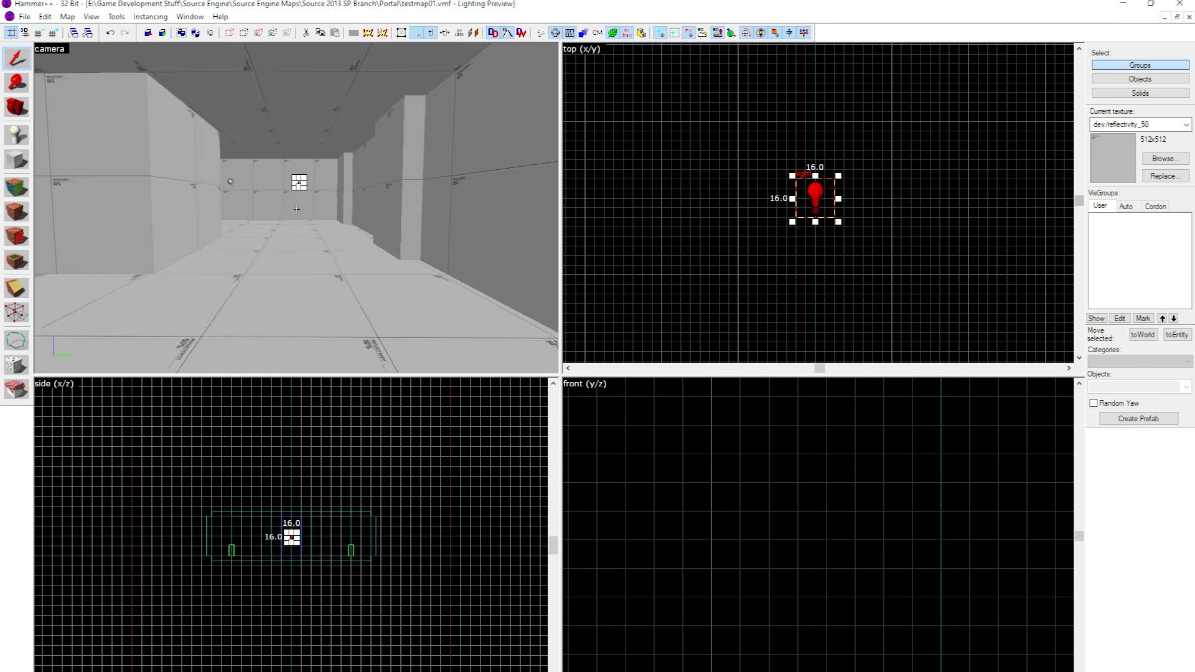
{"action": "key", "text": "w"}
{"action": "key", "text": "z"}
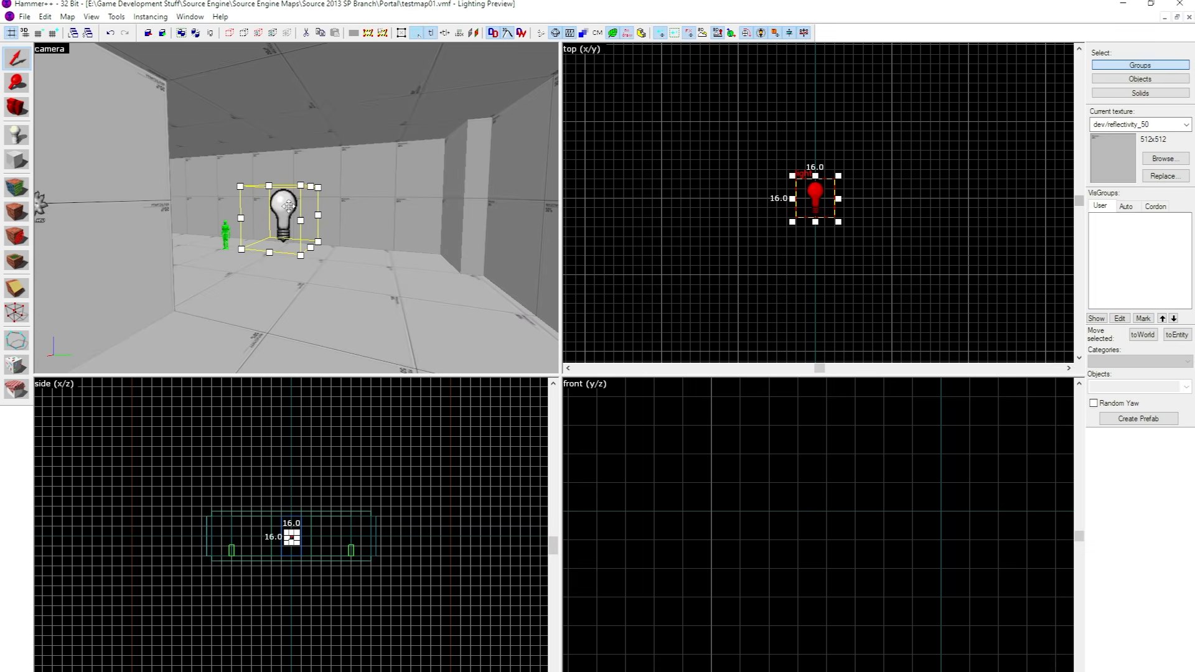
Reopen the light's properties and set its Appearance to Slow pulse, noblack.
{"action": "double_click", "coordinate": [289, 210]}
{"action": "left_click_drag", "start_coordinate": [827, 134], "coordinate": [554, 192]}
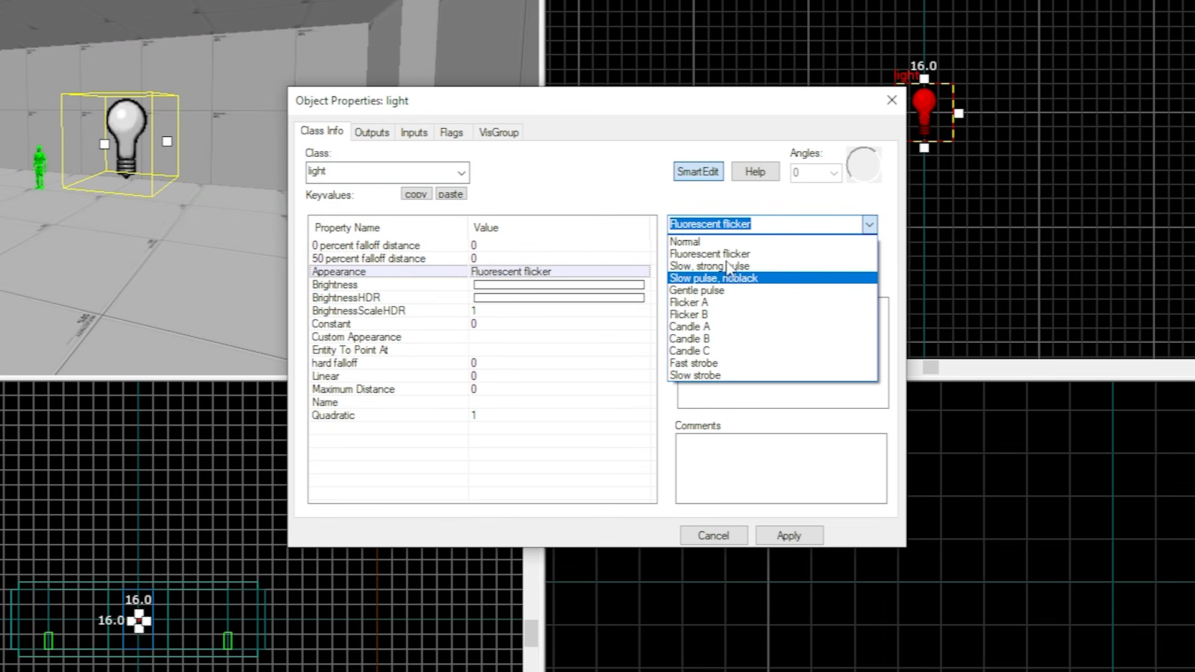
{"action": "left_click", "coordinate": [765, 277]}
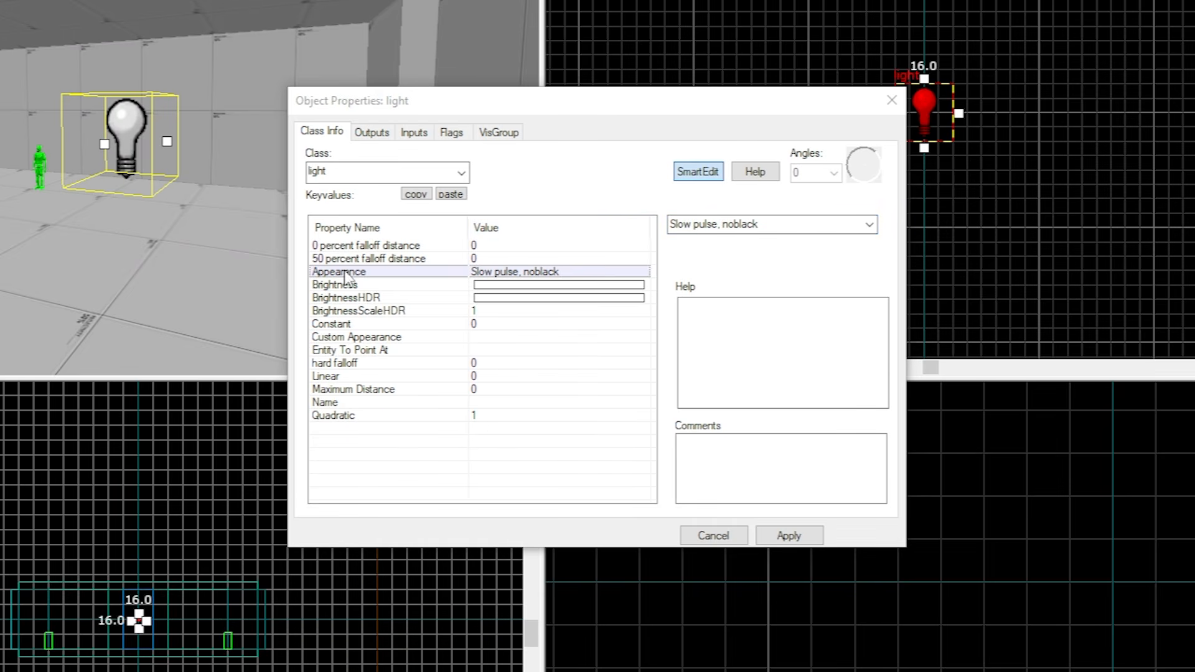
Review the light's BrightnessHDR, BrightnessScaleHDR and 0 percent falloff distance properties.
{"action": "left_click", "coordinate": [344, 298]}
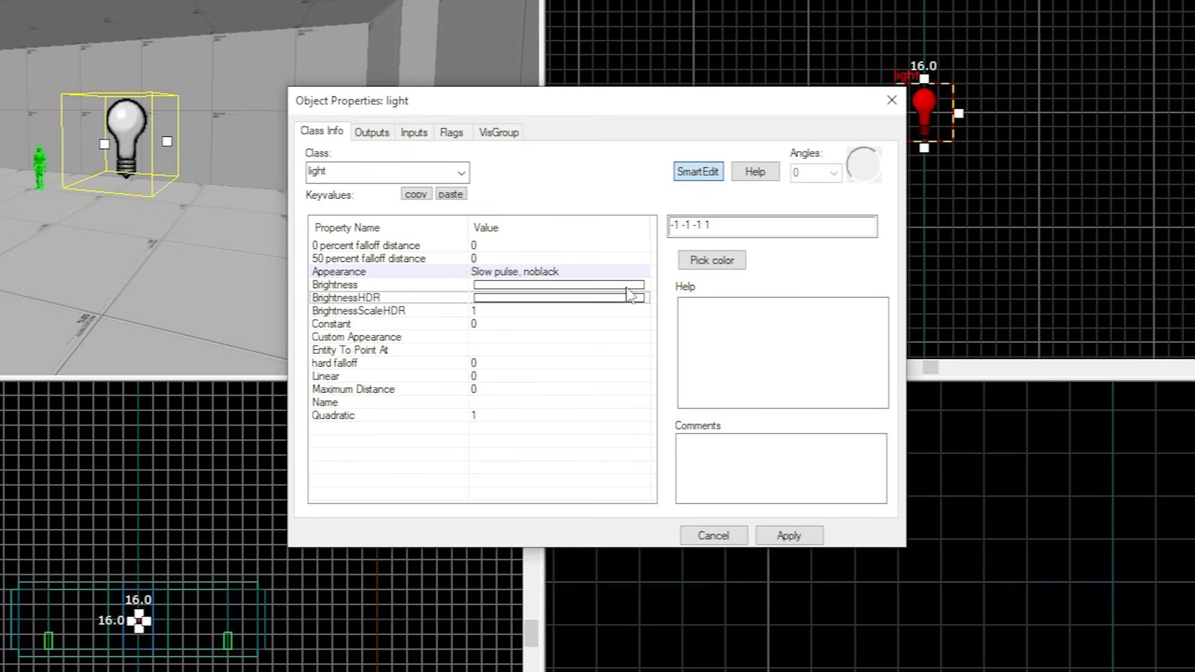
{"action": "left_click", "coordinate": [406, 311]}
{"action": "left_click", "coordinate": [434, 248]}
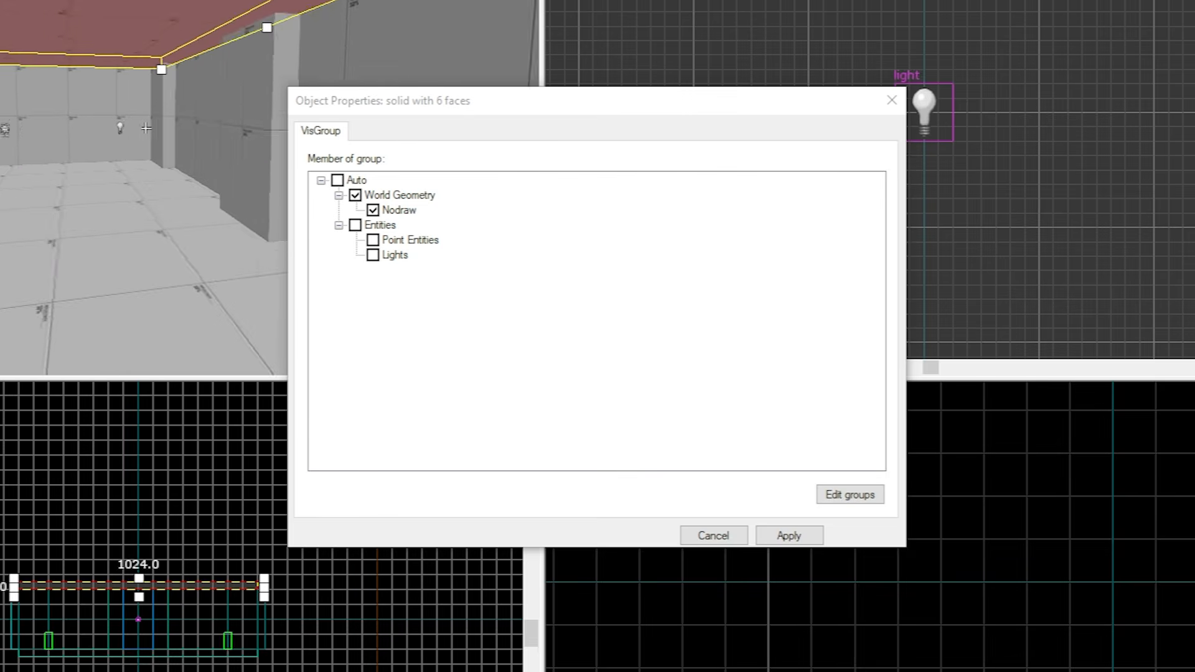
Reselect the light in the camera view and set its 0 percent falloff distance to 200.
{"action": "key", "text": "s"}
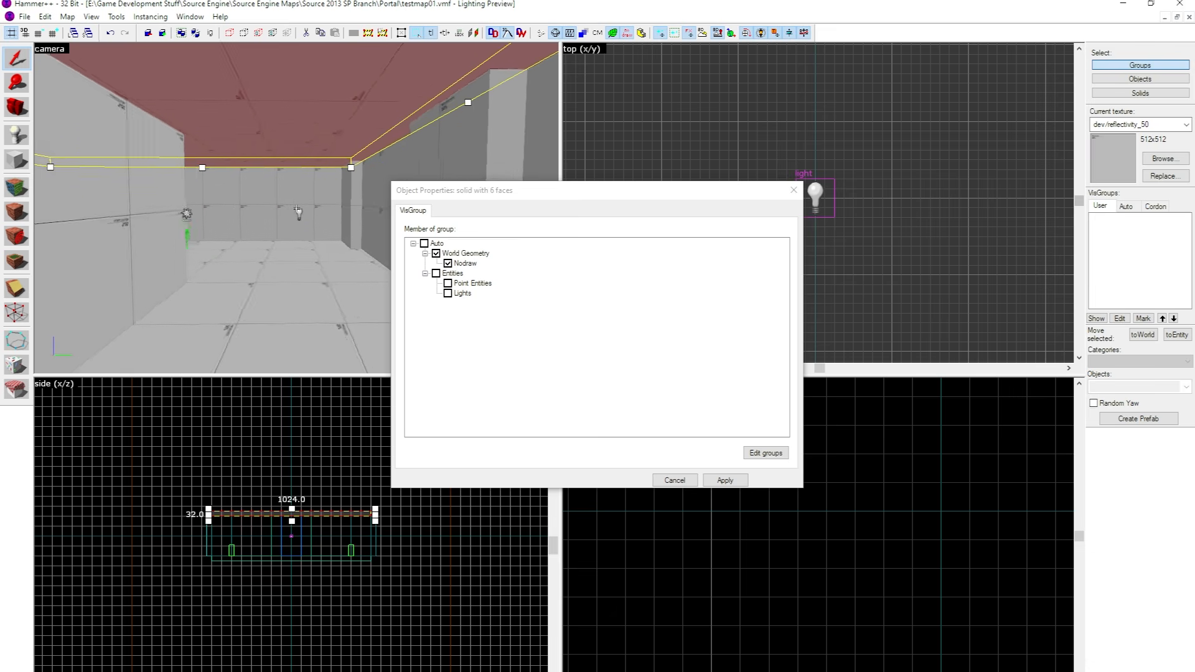
{"action": "key", "text": "w"}
{"action": "key", "text": "z"}
{"action": "left_click", "coordinate": [282, 213]}
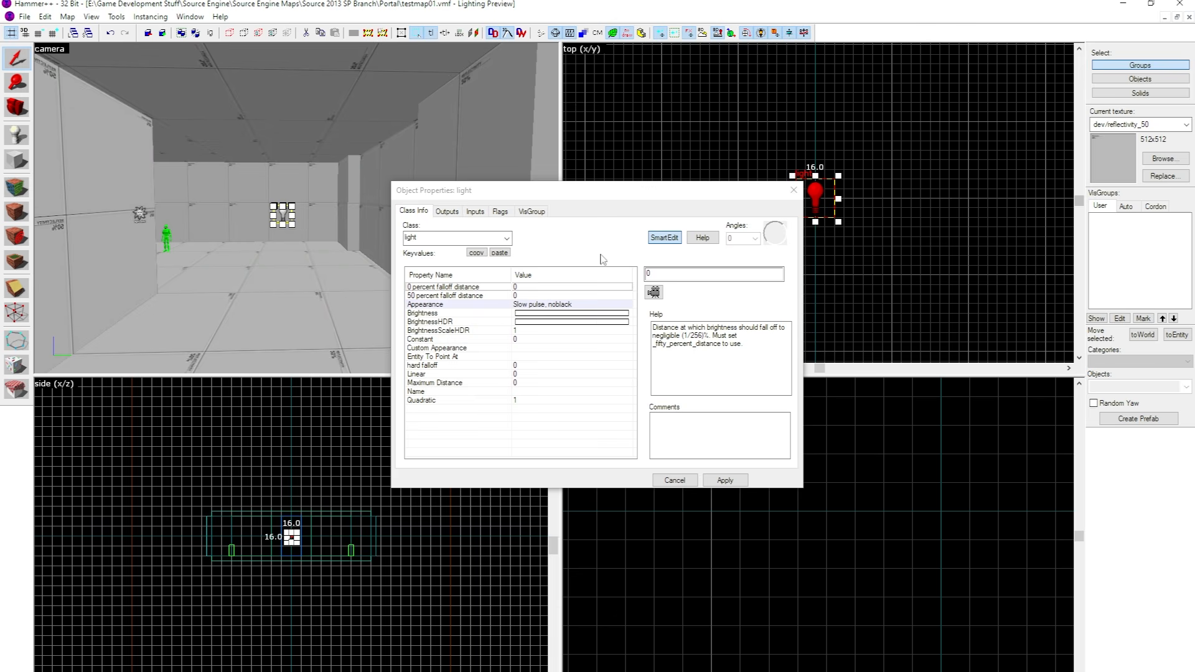
{"action": "left_click", "coordinate": [618, 277]}
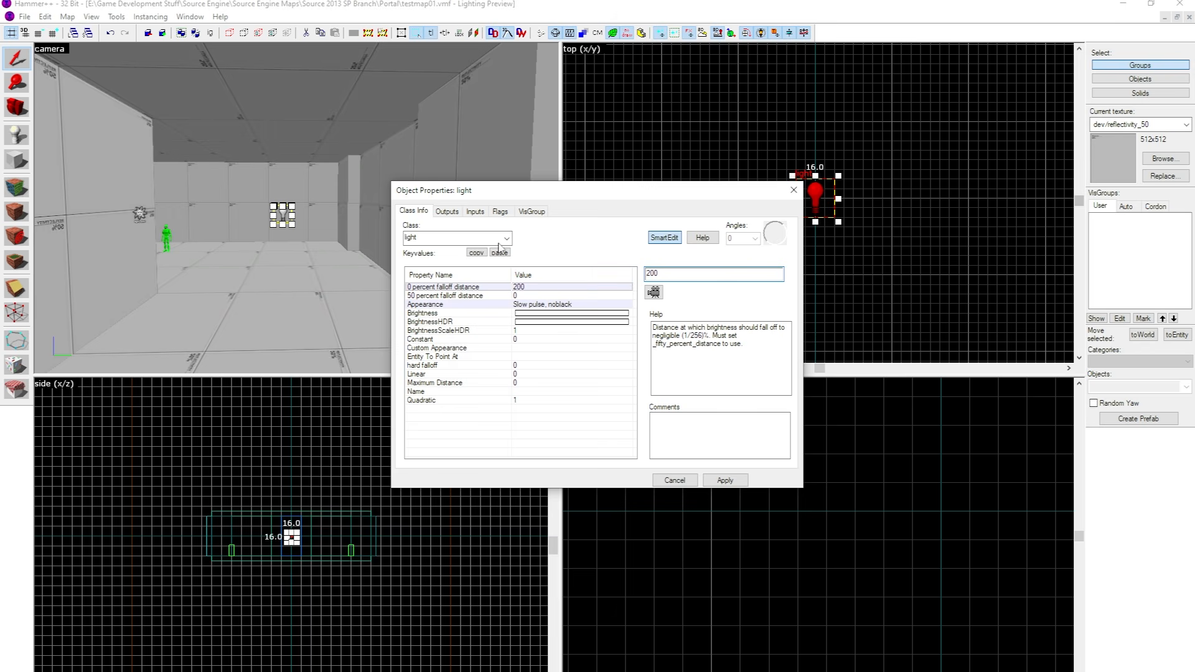
Select the light again and set its 50 percent falloff distance to 200.
{"action": "left_click", "coordinate": [331, 174]}
{"action": "key", "text": "z"}
{"action": "key", "text": "s"}
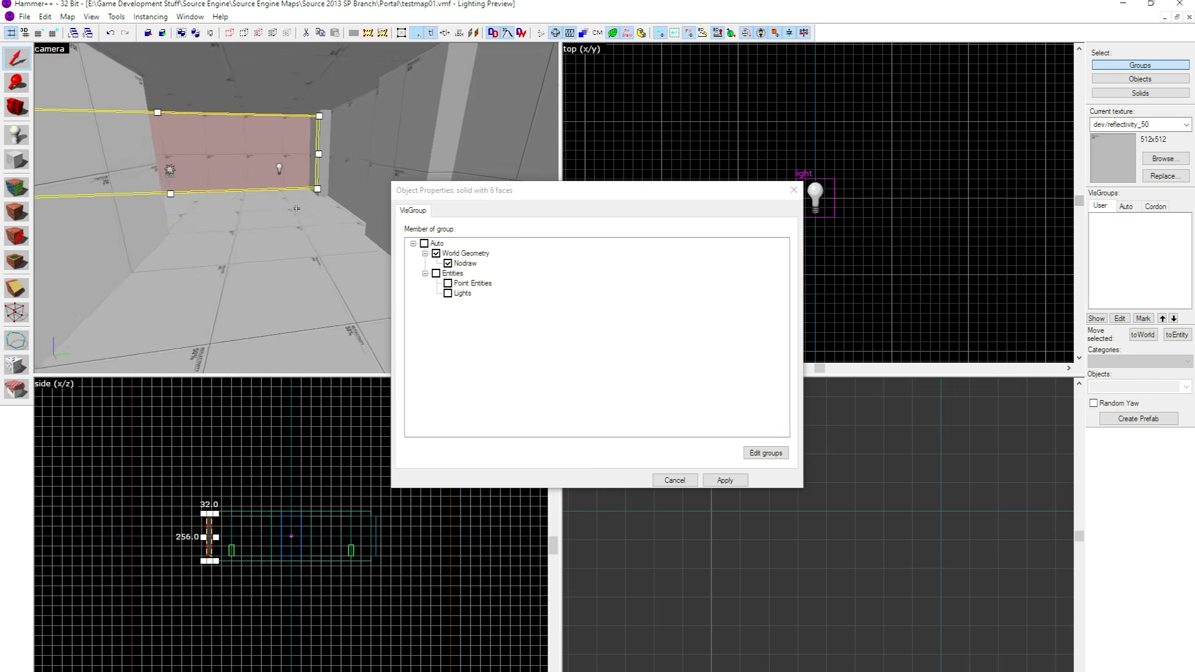
{"action": "key", "text": "a"}
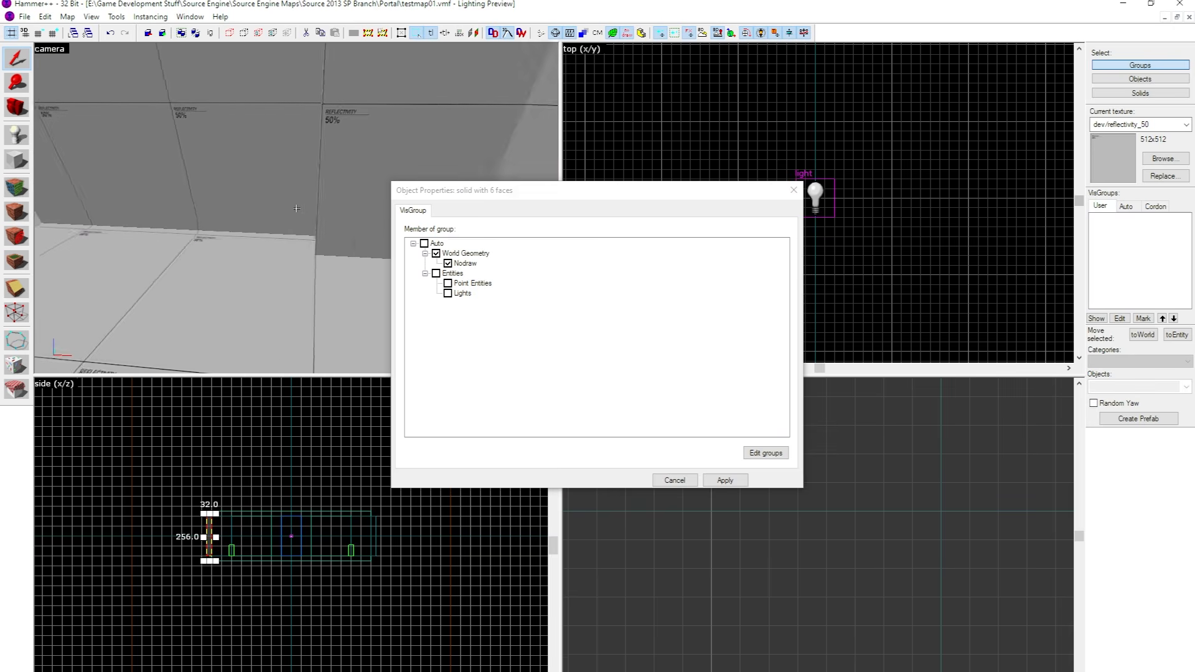
{"action": "key", "text": "z"}
{"action": "left_click", "coordinate": [280, 205]}
{"action": "left_click", "coordinate": [552, 295]}
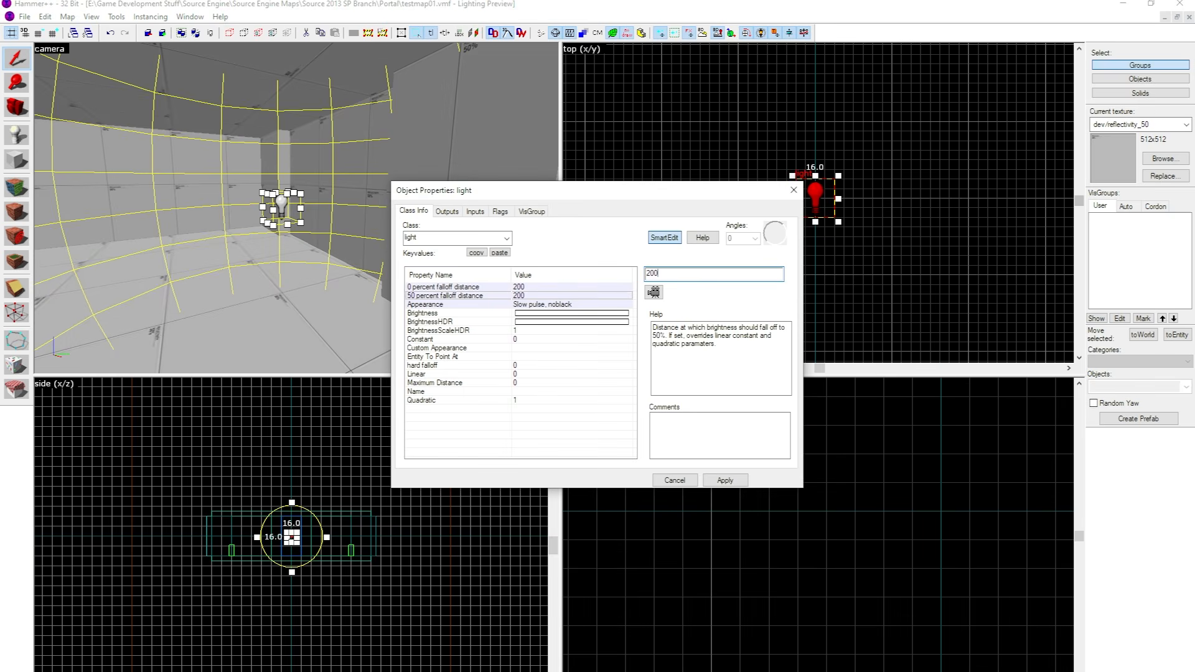
Set the light's 0 percent falloff distance to 300 and its 50 percent falloff distance to 150, finishing with its properties closed and nothing selected.
{"action": "left_click", "coordinate": [528, 287]}
{"action": "type", "text": "1"}
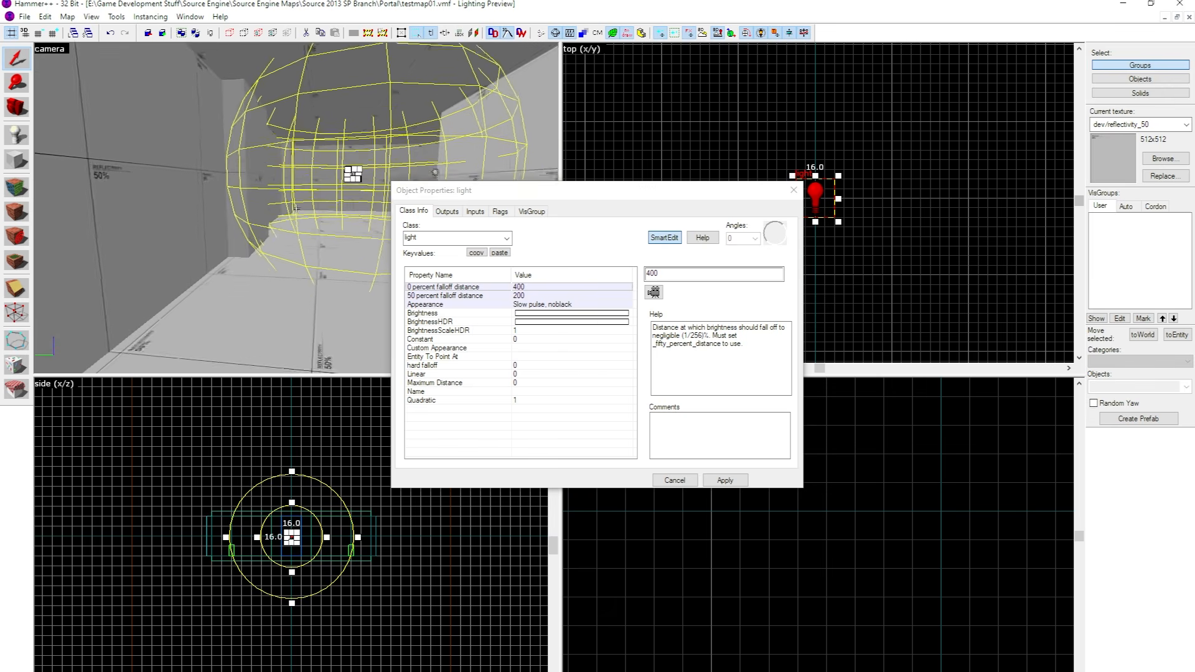
{"action": "key", "text": "z"}
{"action": "left_click", "coordinate": [582, 270]}
{"action": "type", "text": "300"}
{"action": "key", "text": "Return"}
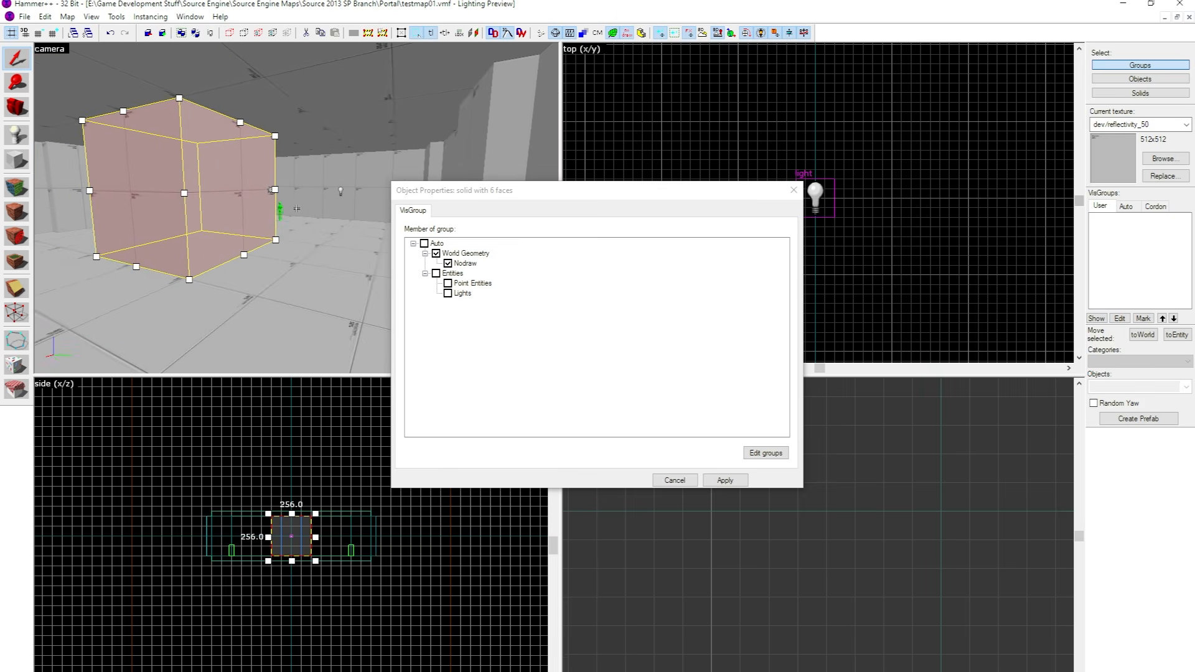
{"action": "left_click", "coordinate": [794, 190]}
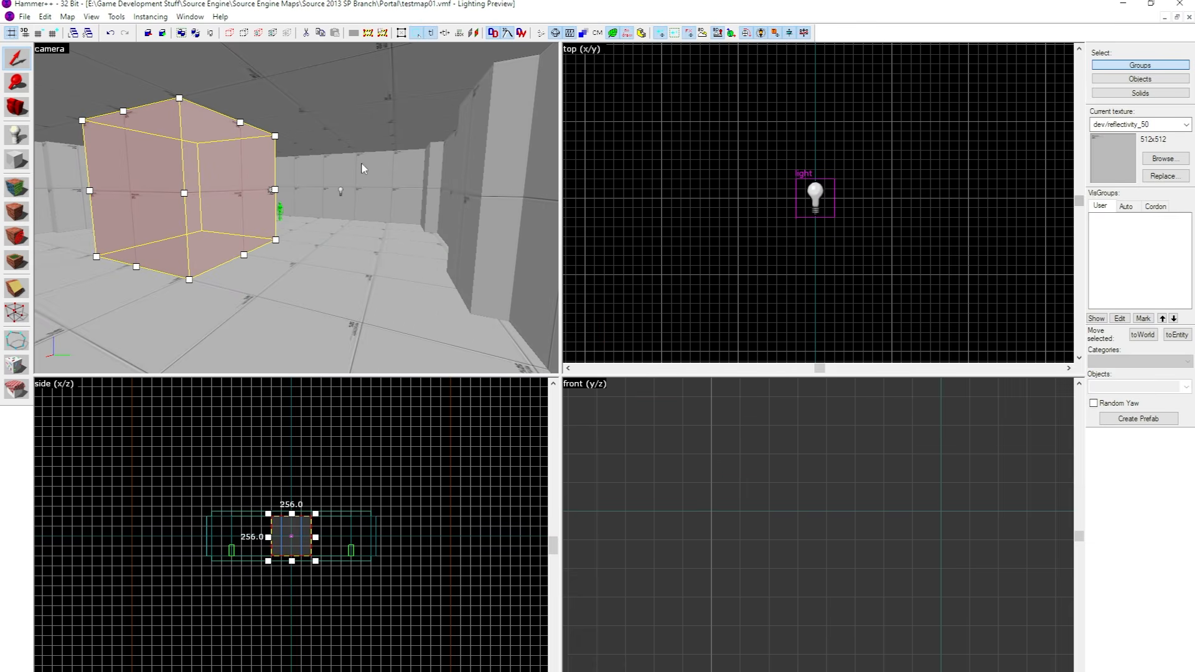
{"action": "left_click", "coordinate": [862, 175]}
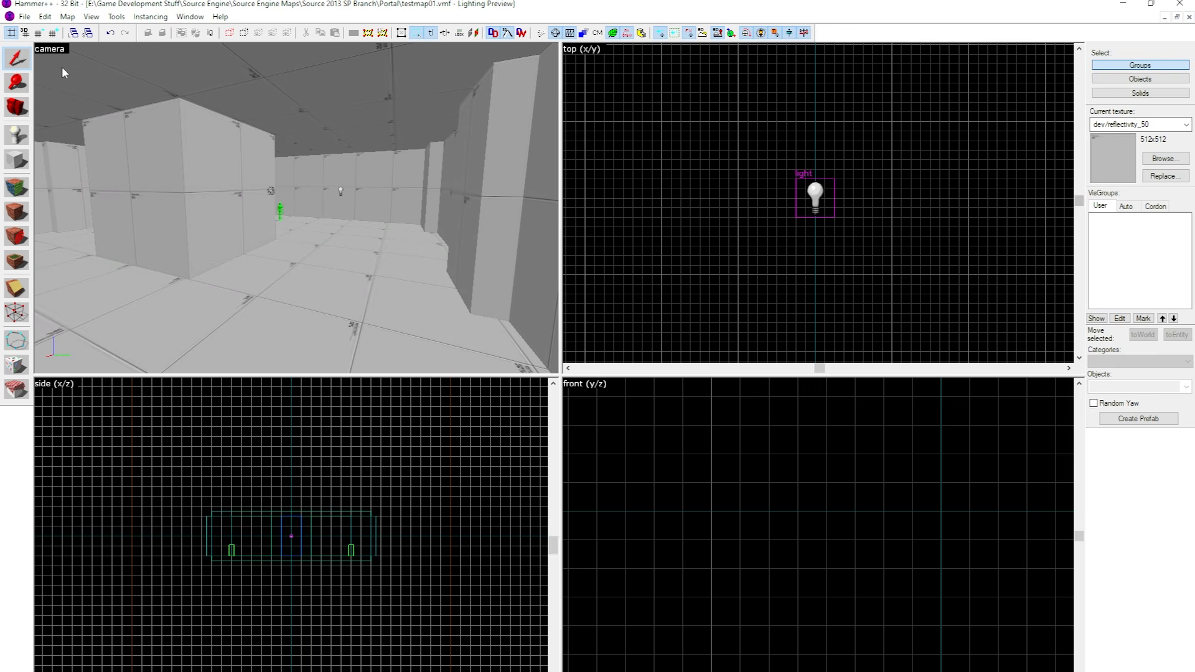
Show the room in 3D Lighting Preview and return the camera view to 3D Shaded Textured Polygons.
{"action": "key", "text": "z"}
{"action": "key", "text": "a"}
{"action": "key", "text": "s"}
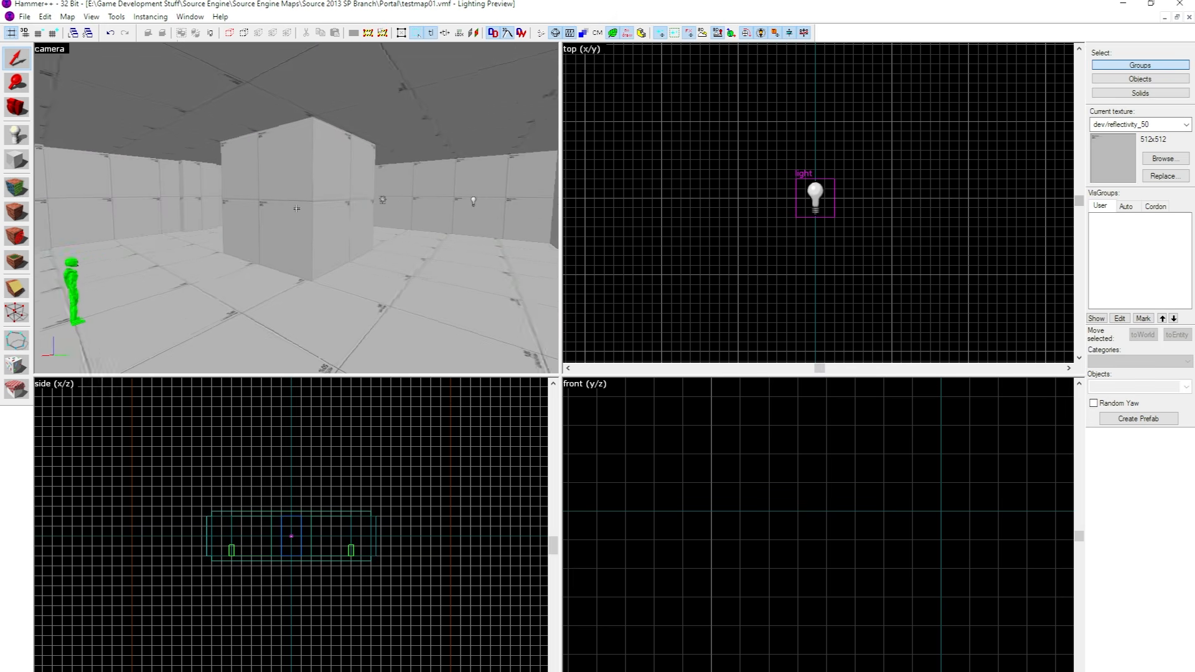
{"action": "key", "text": "z"}
{"action": "left_click", "coordinate": [43, 50]}
{"action": "left_click", "coordinate": [75, 176]}
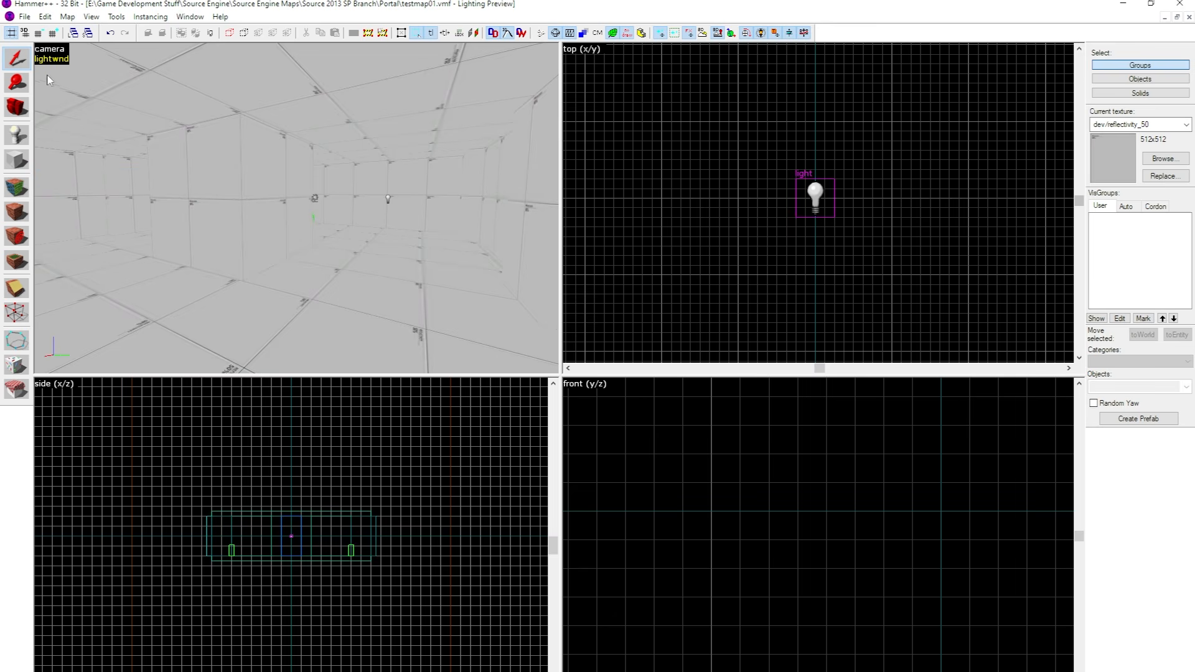
{"action": "left_click", "coordinate": [48, 54]}
{"action": "left_click", "coordinate": [73, 163]}
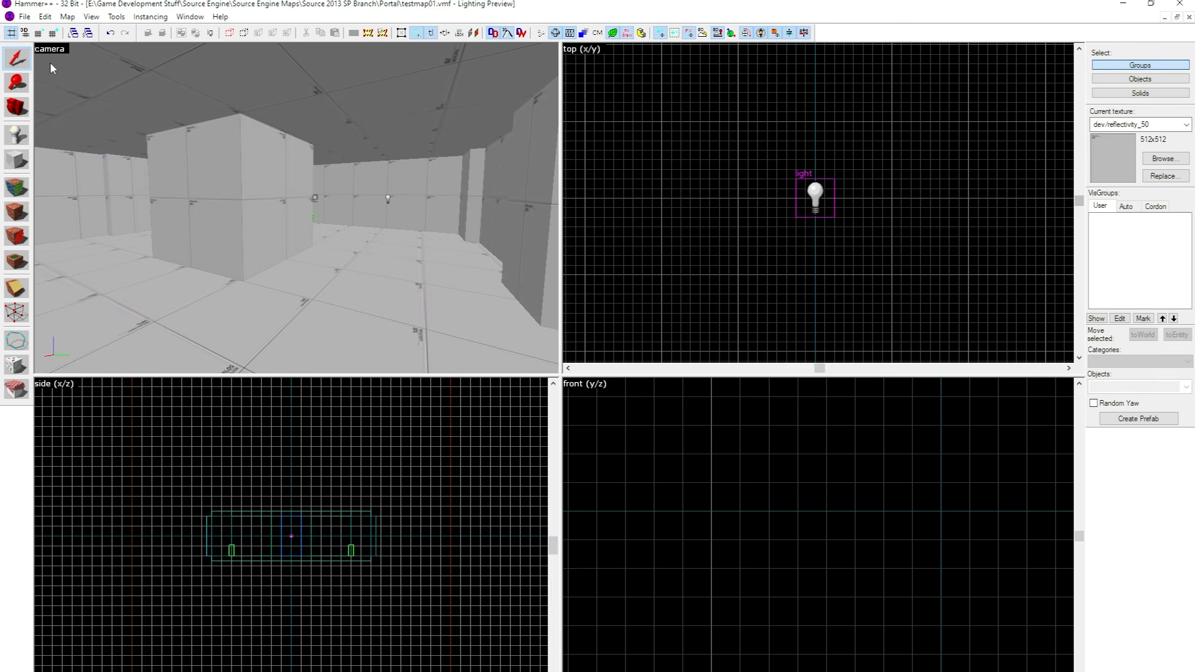
Switch the camera view to 3D Lighting Preview, run a full bake and clear the Lighting Preview dialog from the camera view.
{"action": "left_click", "coordinate": [48, 50]}
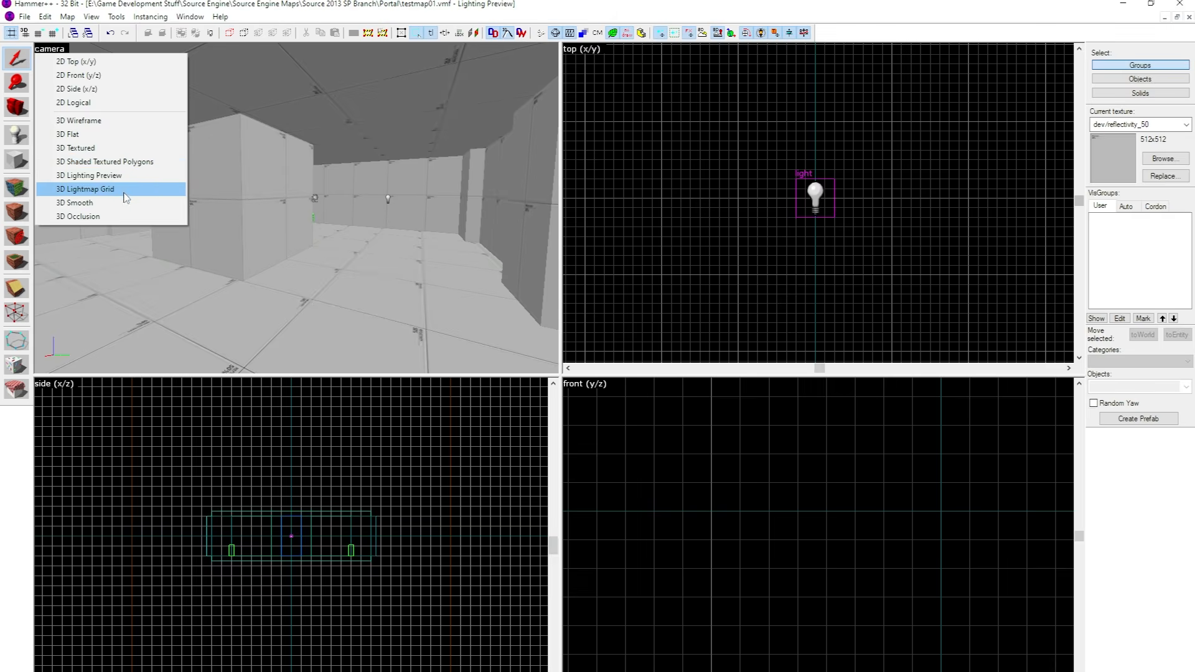
{"action": "left_click", "coordinate": [112, 175]}
{"action": "left_click_drag", "start_coordinate": [75, 45], "coordinate": [340, 128]}
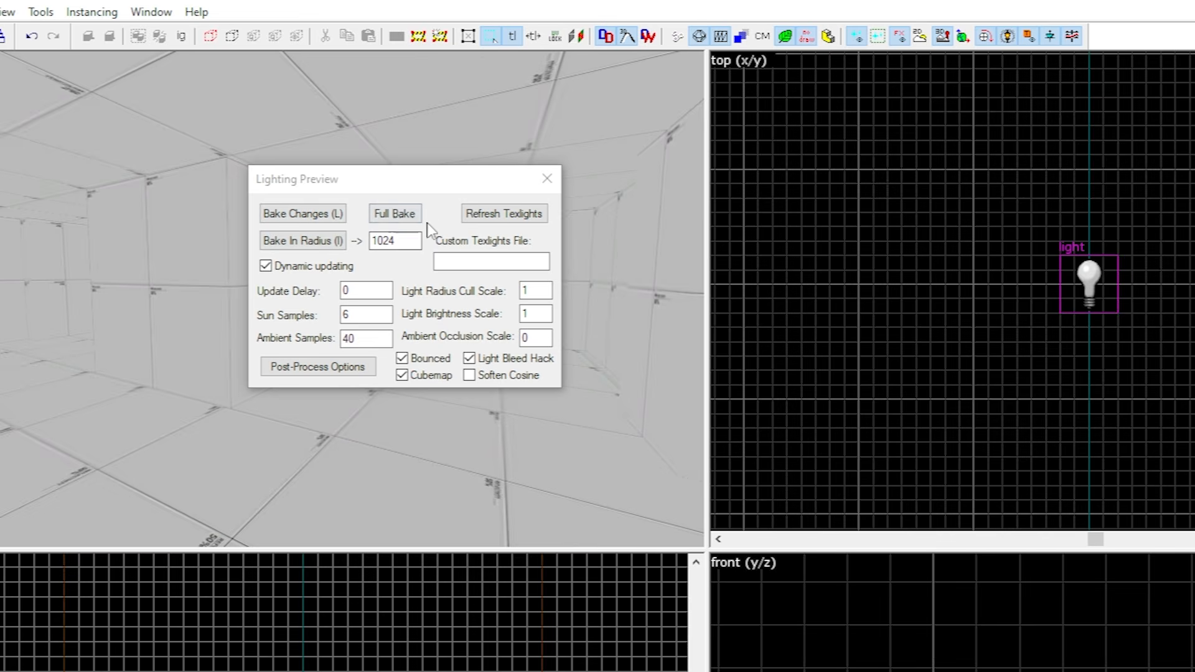
{"action": "left_click", "coordinate": [401, 215]}
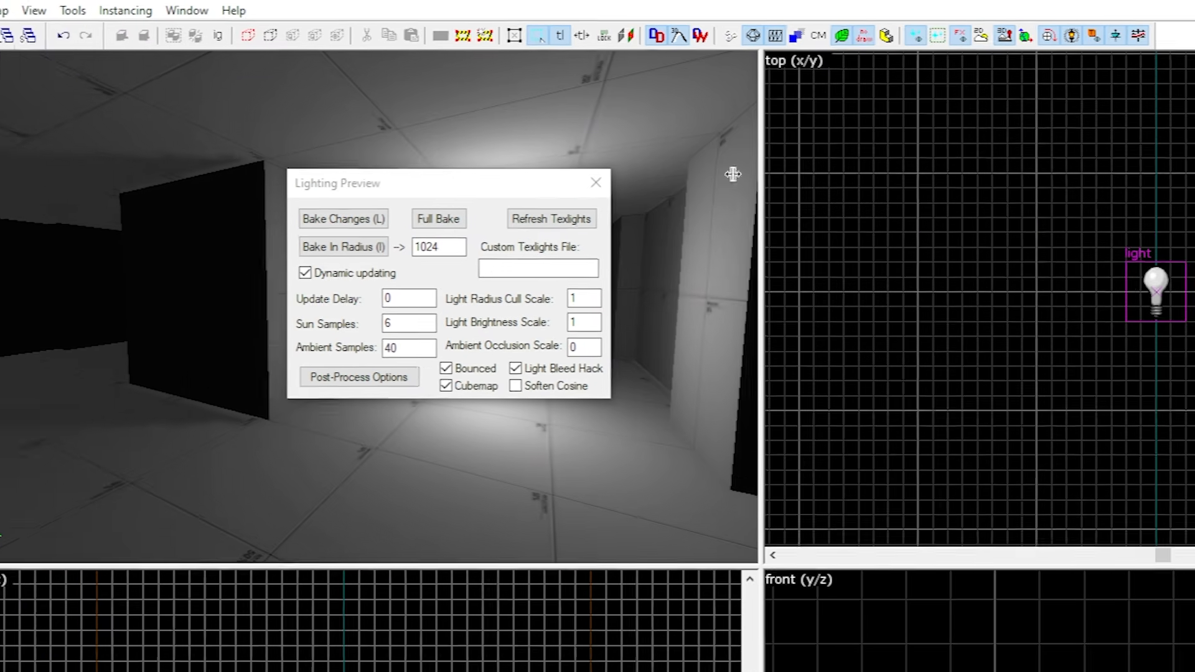
{"action": "left_click", "coordinate": [547, 178]}
Inspect the baked lighting along the lit corridor and around the central block.
{"action": "left_click", "coordinate": [311, 300]}
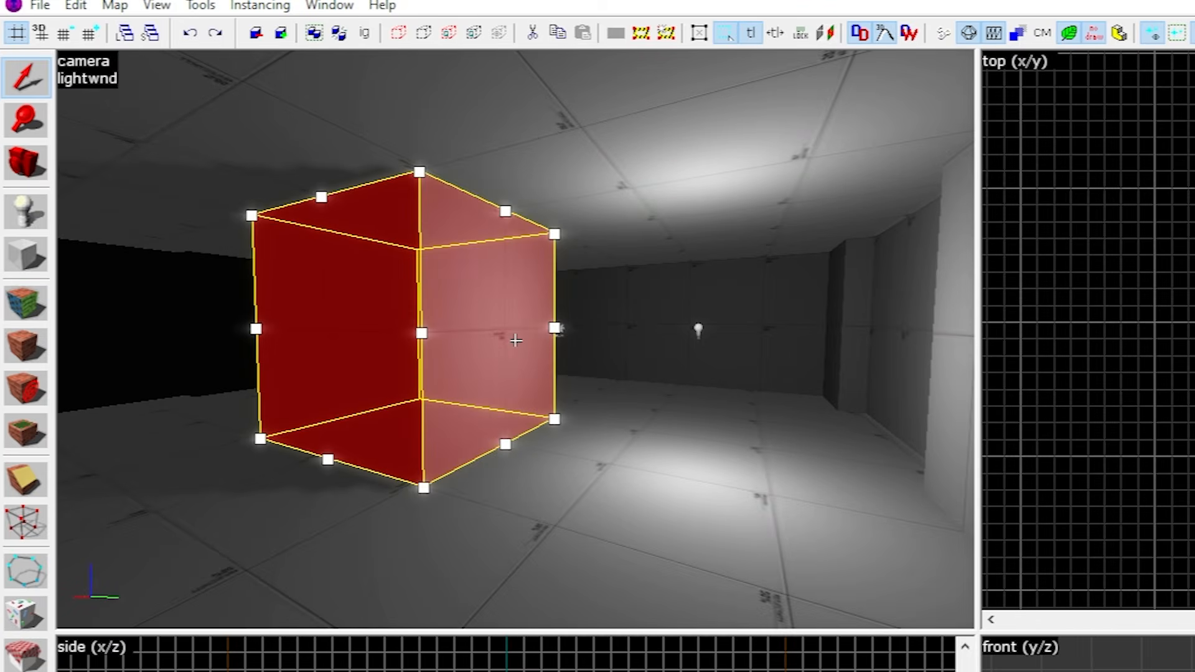
{"action": "key", "text": "w"}
{"action": "key", "text": "s"}
{"action": "key", "text": "z"}
{"action": "key", "text": "Escape"}
{"action": "key", "text": "z"}
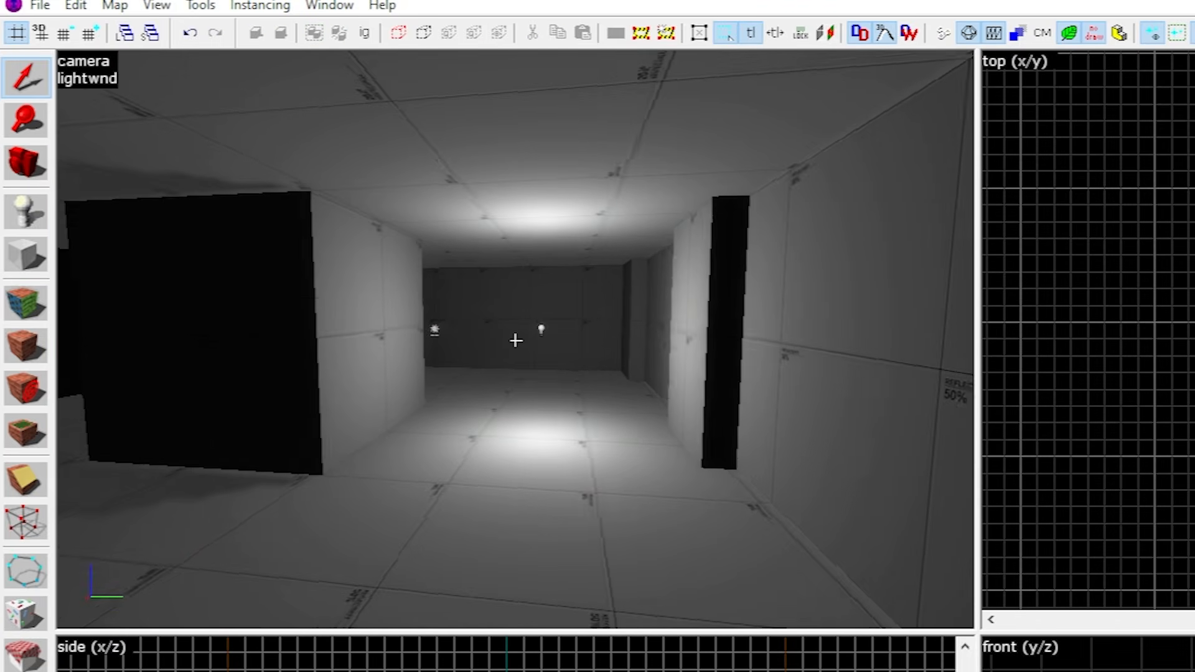
{"action": "key", "text": "w"}
{"action": "key", "text": "s"}
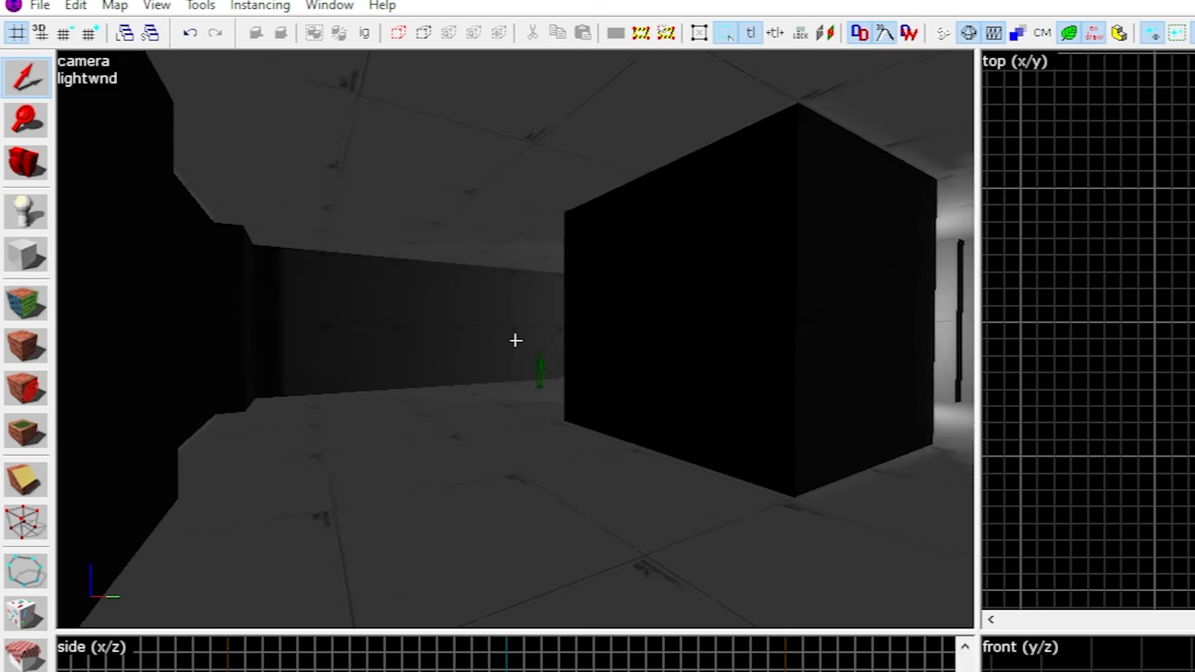
{"action": "key", "text": "w"}
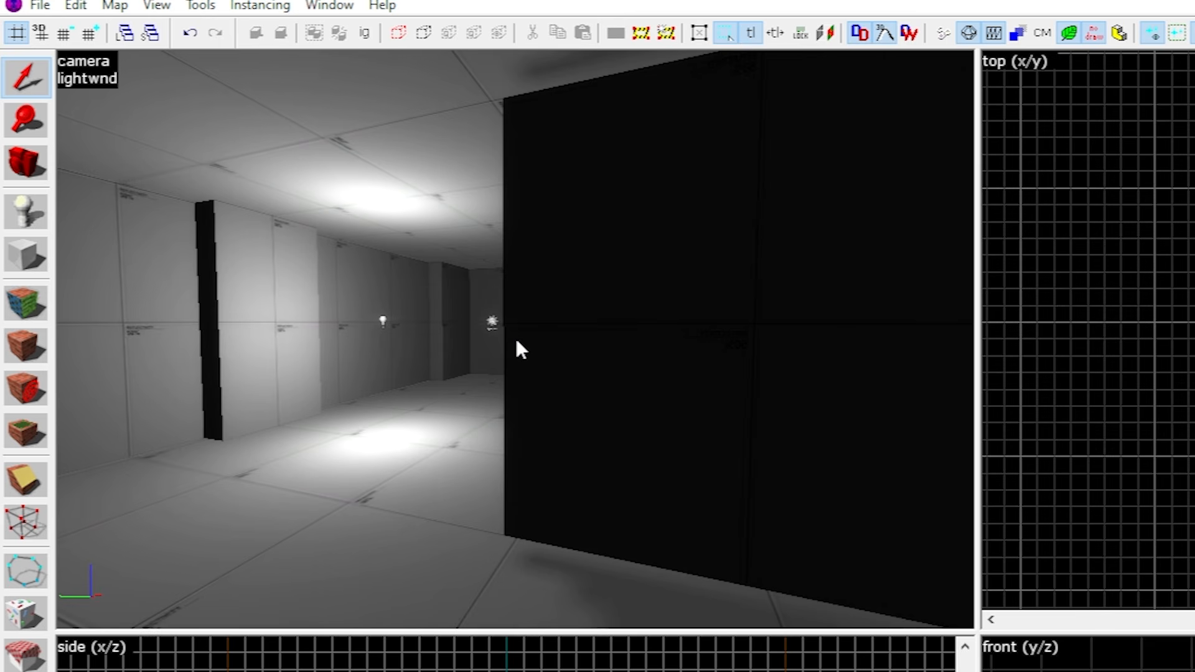
{"action": "key", "text": "a"}
{"action": "key", "text": "z"}
{"action": "key", "text": "d"}
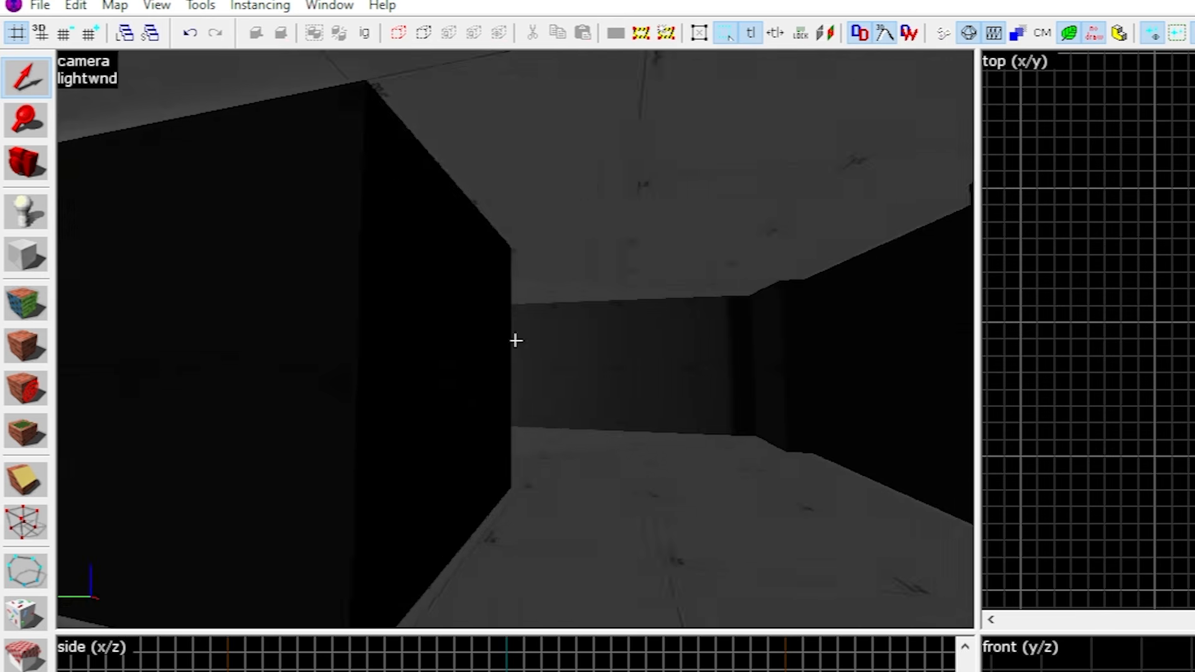
Compare the shadowed sides of the central block with the brightly lit area around the light.
{"action": "key", "text": "s"}
{"action": "key", "text": "a"}
{"action": "key", "text": "d"}
{"action": "key", "text": "a"}
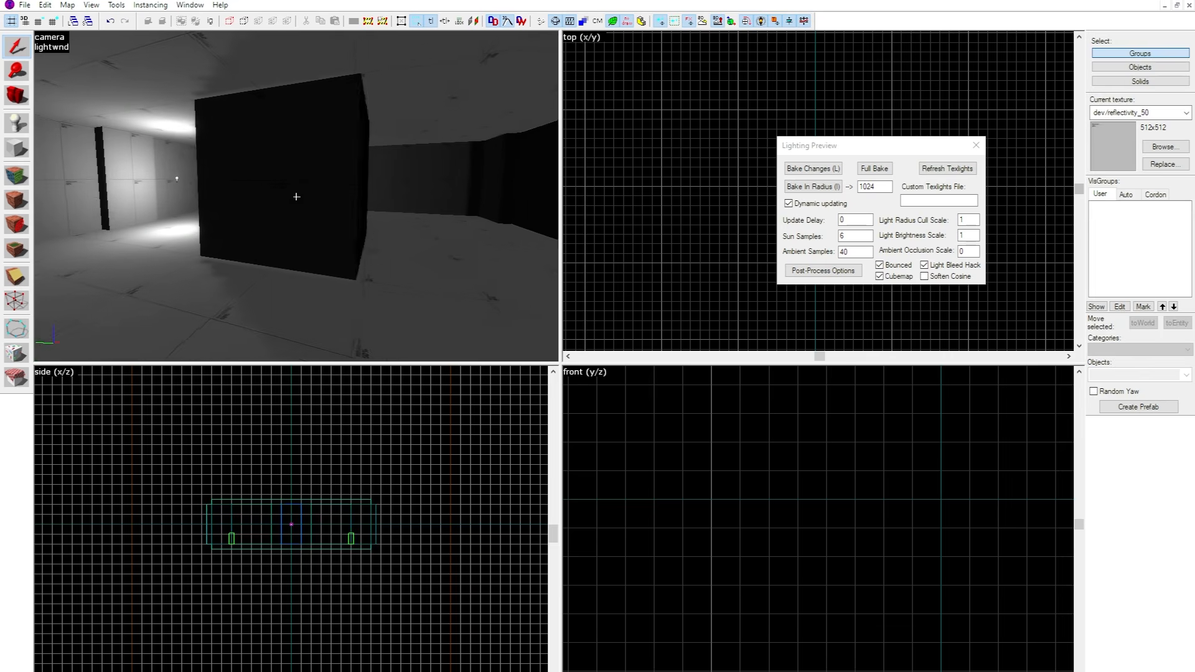
{"action": "key", "text": "d"}
{"action": "key", "text": "a"}
{"action": "key", "text": "d"}
{"action": "key", "text": "s"}
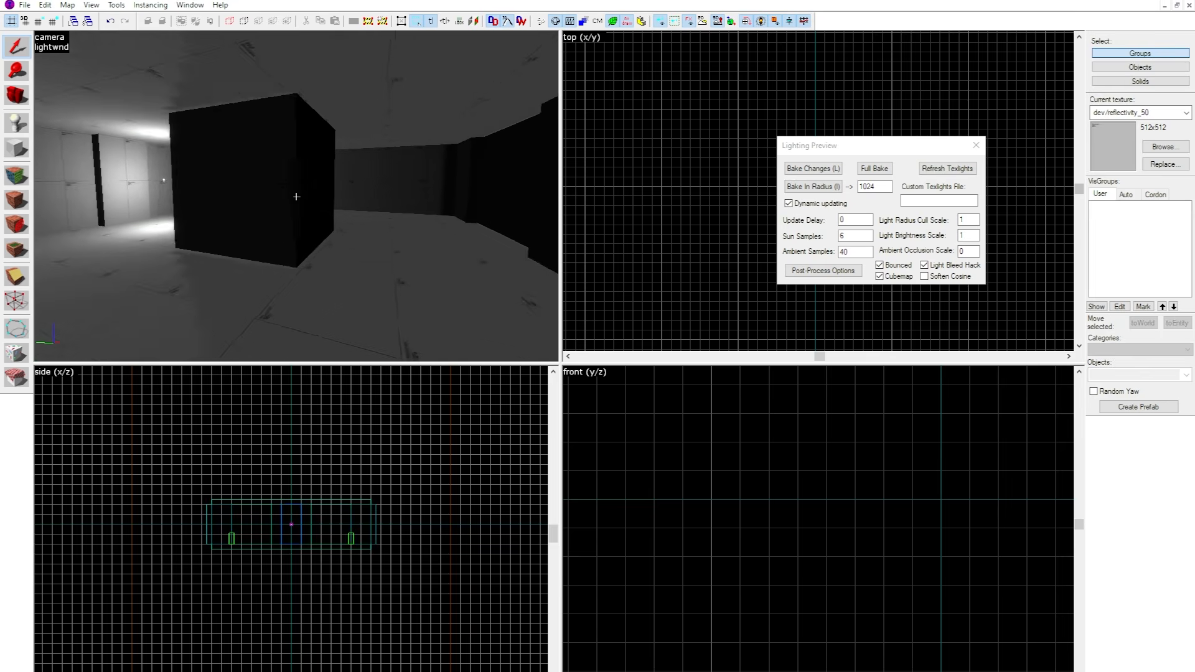
{"action": "key", "text": "a"}
{"action": "key", "text": "w"}
{"action": "key", "text": "z"}
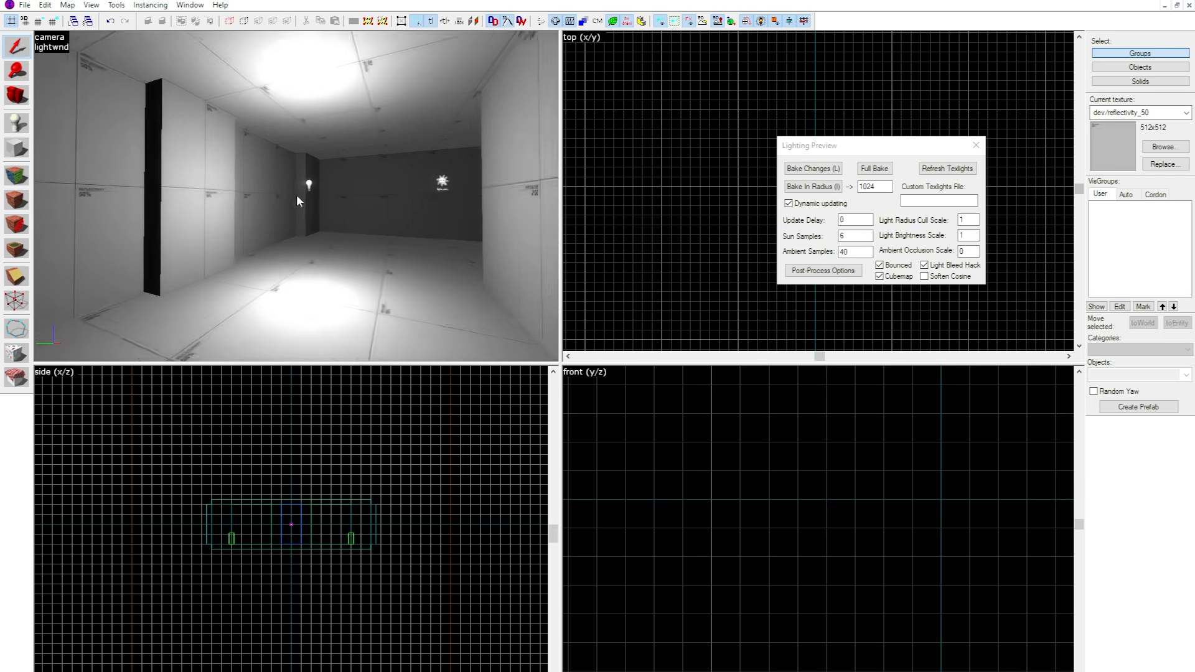
{"action": "key", "text": "z"}
{"action": "key", "text": "s"}
{"action": "key", "text": "w"}
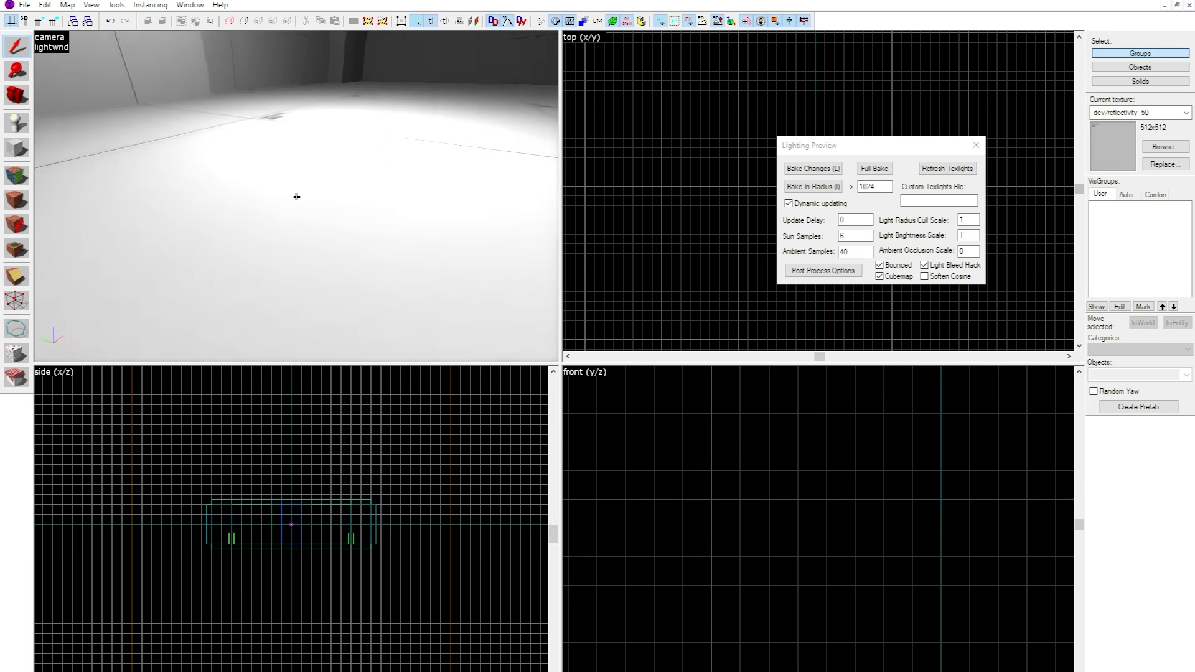
{"action": "key", "text": "z"}
{"action": "double_click", "coordinate": [299, 165]}
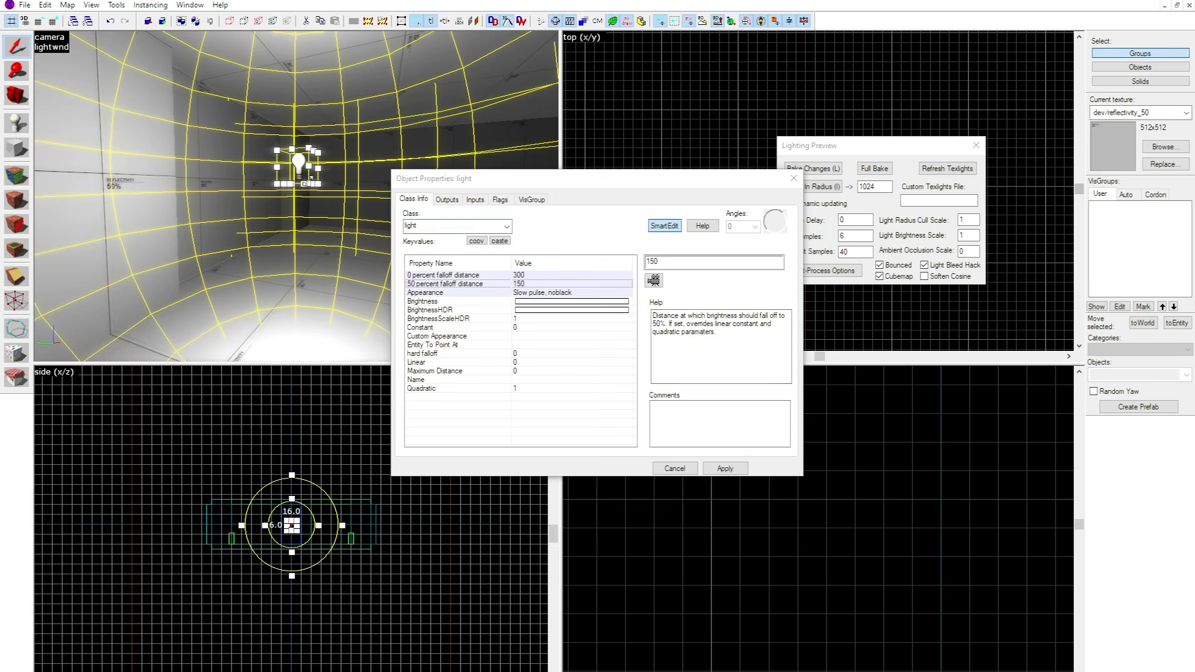
{"action": "left_click", "coordinate": [590, 302]}
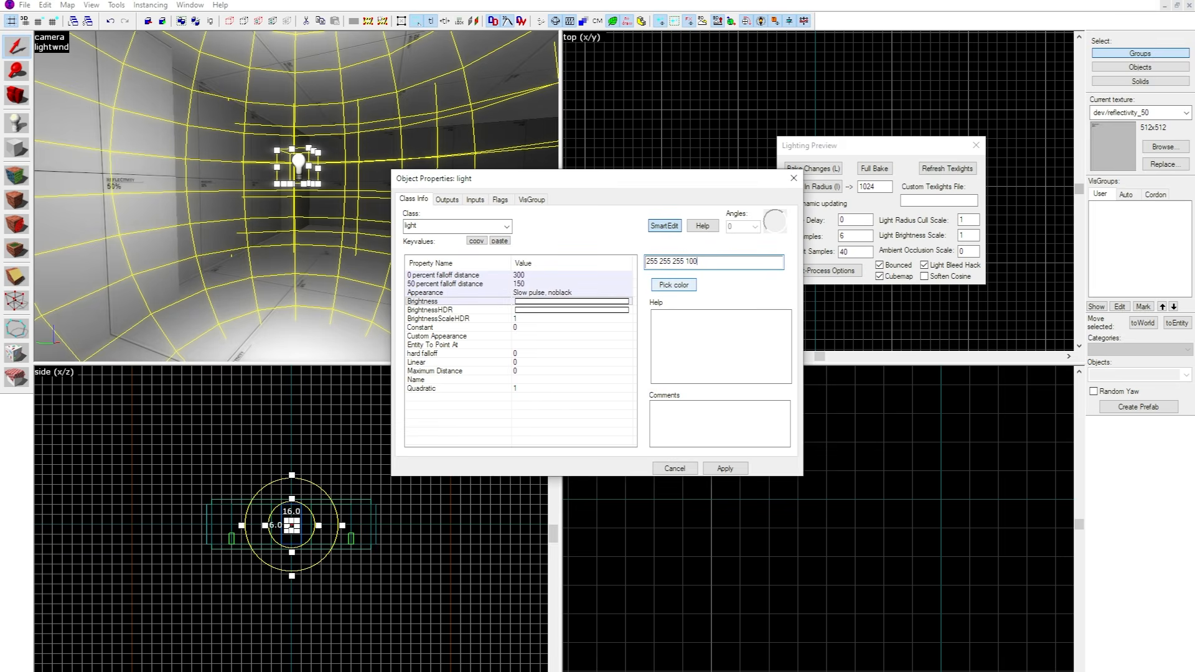
{"action": "left_click", "coordinate": [274, 205]}
{"action": "key", "text": "z"}
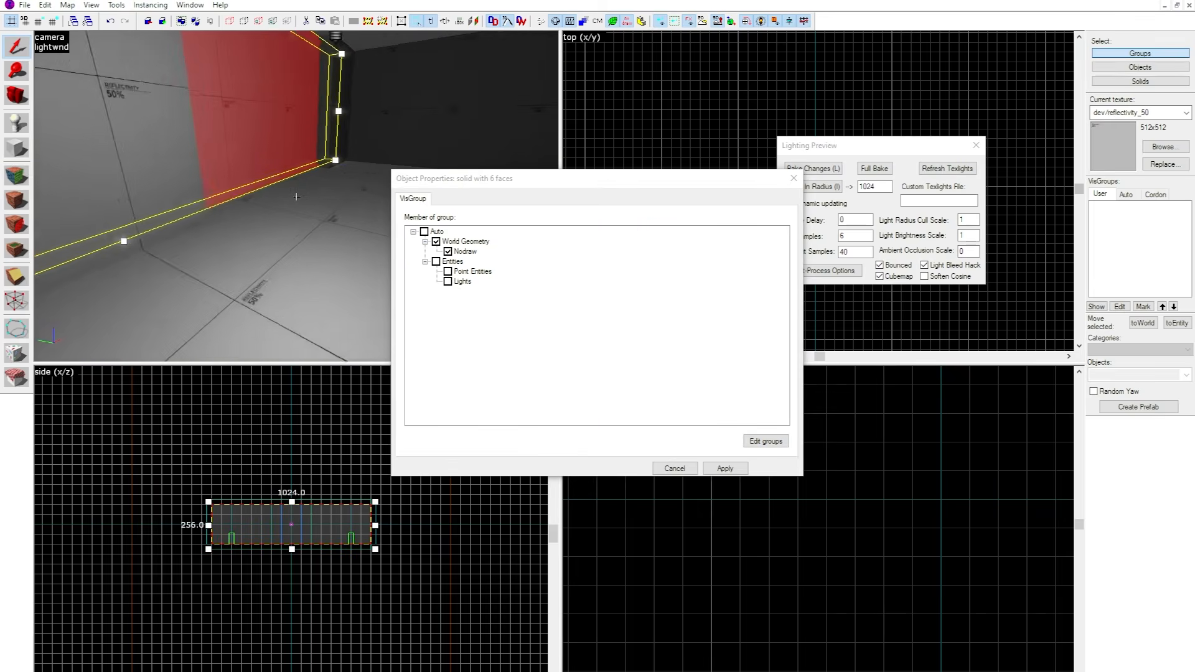
{"action": "key", "text": "Escape"}
{"action": "key", "text": "z"}
Duplicate the light and place the copy on the opposite side of the central block.
{"action": "left_click", "coordinate": [253, 195]}
{"action": "left_click", "coordinate": [234, 176]}
{"action": "key", "text": "z"}
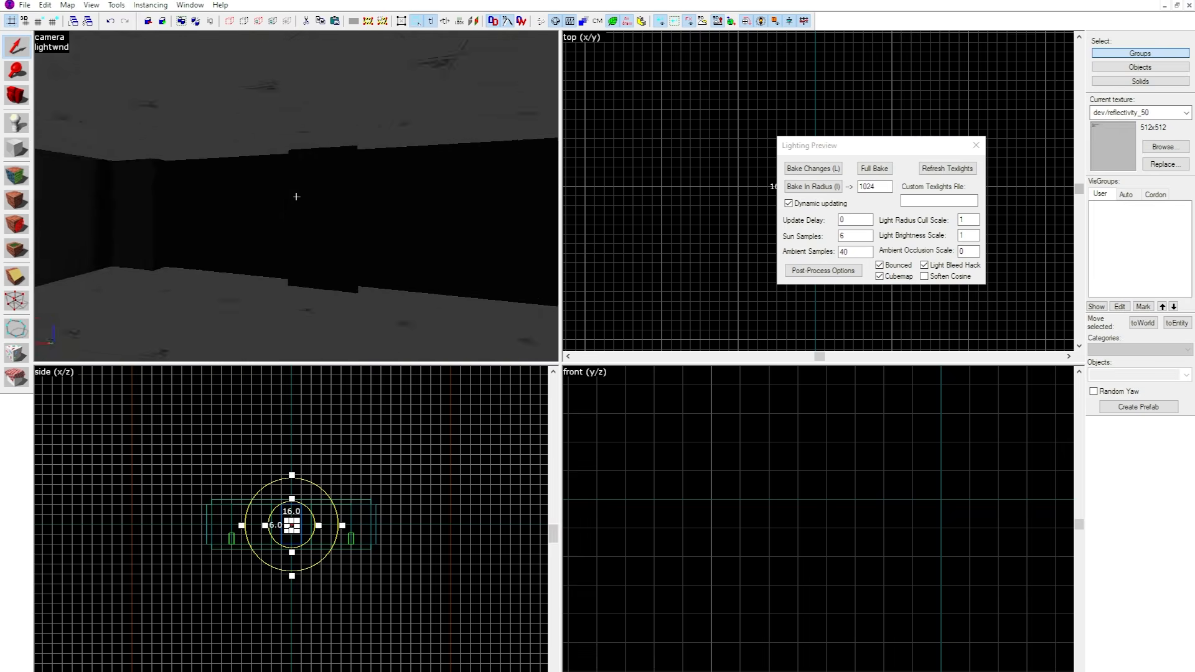
{"action": "key", "text": "ctrl+v"}
{"action": "key", "text": "z"}
{"action": "scroll", "coordinate": [709, 529], "scroll_direction": "down", "scroll_amount": 10}
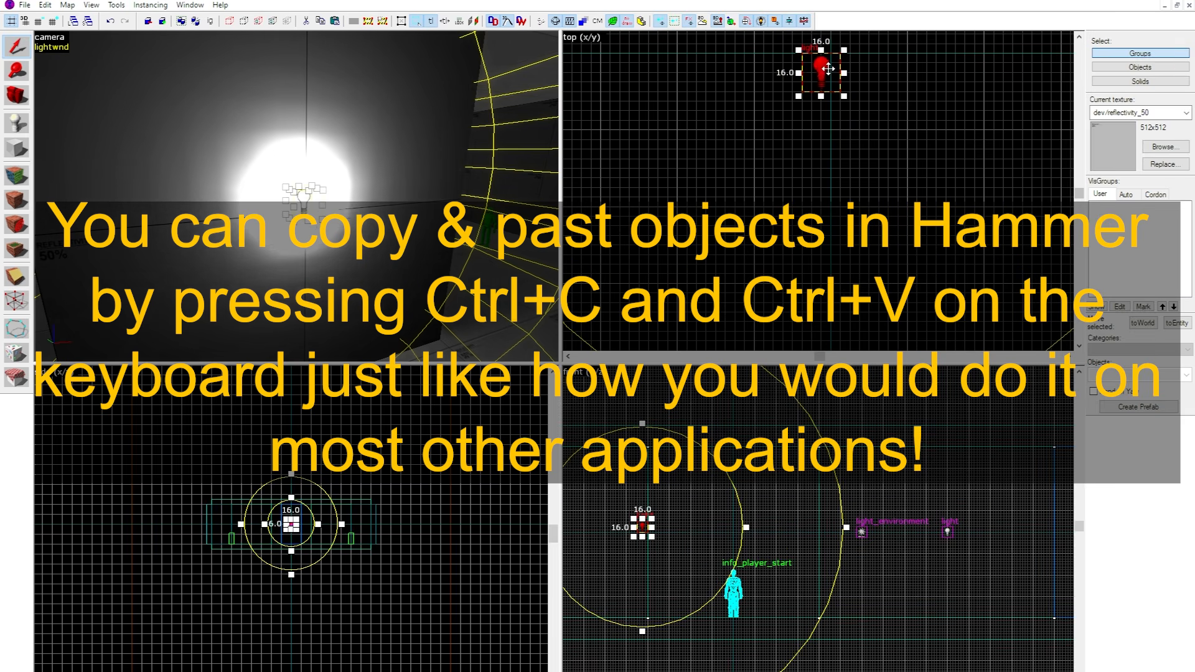
{"action": "left_click_drag", "start_coordinate": [823, 68], "coordinate": [835, 306], "text": "shift"}
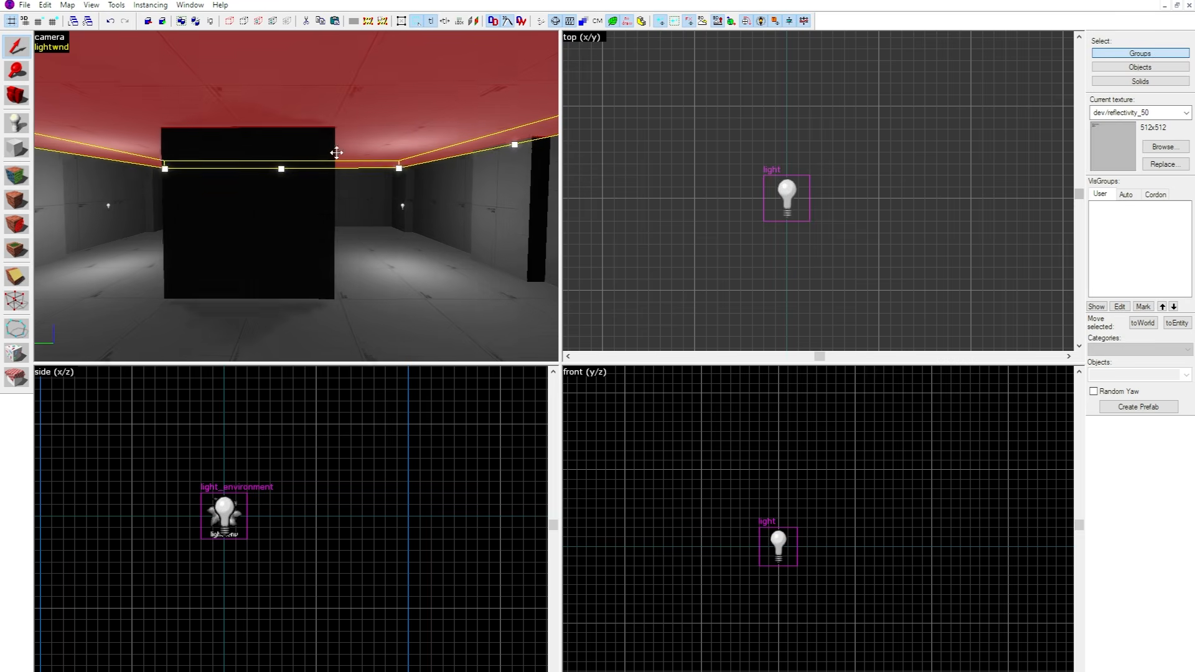
{"action": "left_click", "coordinate": [966, 132]}
{"action": "scroll", "coordinate": [688, 166], "scroll_direction": "down", "scroll_amount": 20}
{"action": "left_click", "coordinate": [616, 158]}
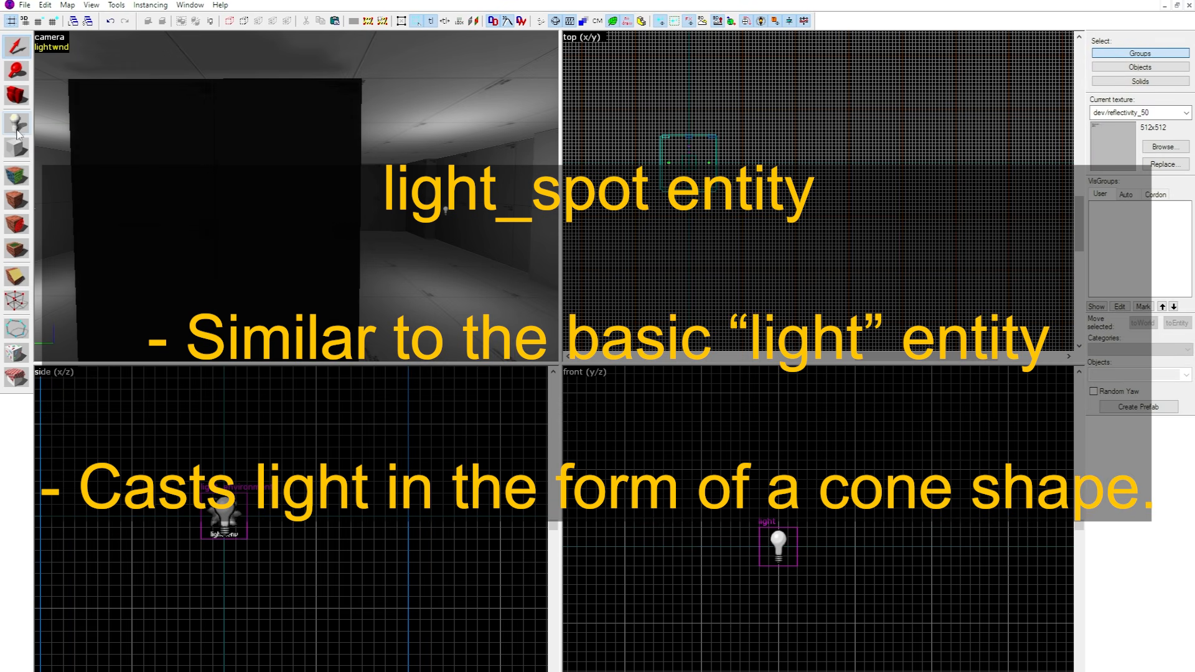
Place a new point entity beside the central block and set its class to light_spot.
{"action": "left_click", "coordinate": [16, 122]}
{"action": "left_click", "coordinate": [208, 157]}
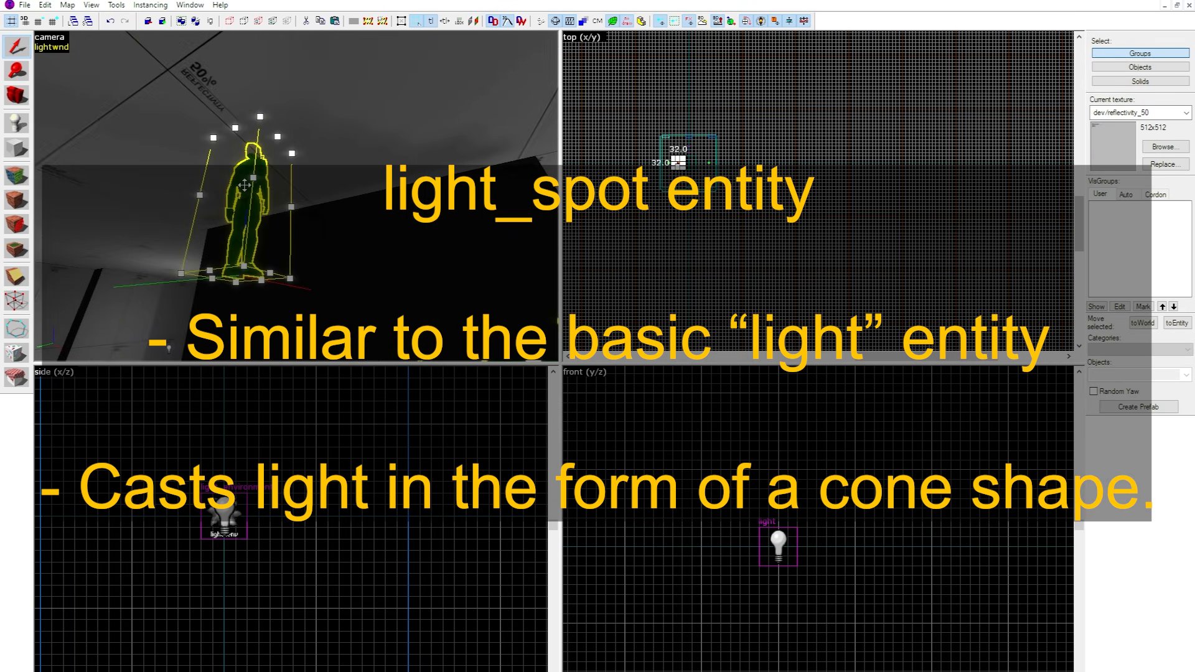
{"action": "key", "text": "alt+Return"}
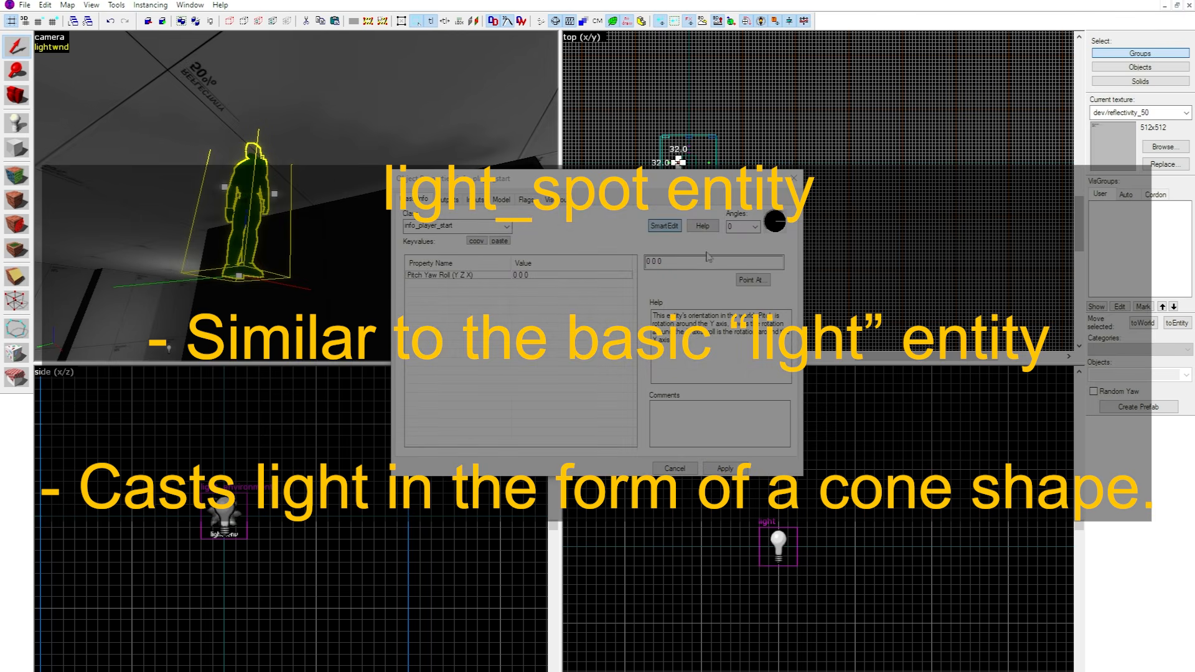
{"action": "type", "text": "ligth"}
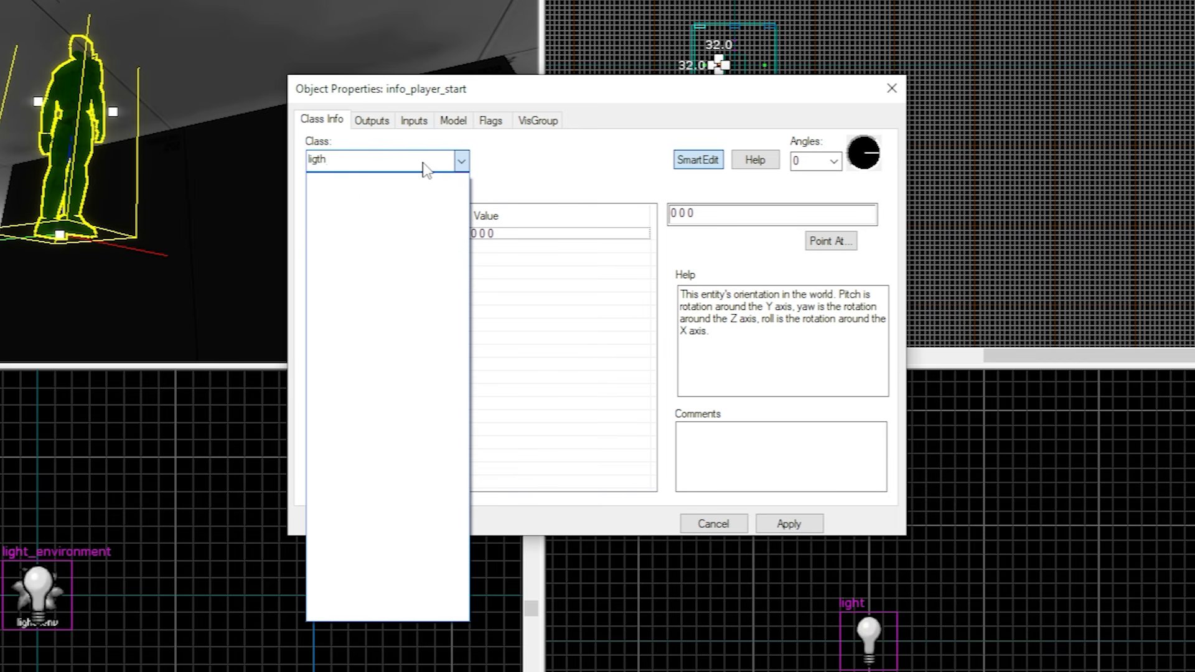
{"action": "key", "text": "BackSpace"}
{"action": "key", "text": "BackSpace"}
{"action": "type", "text": "ht_s"}
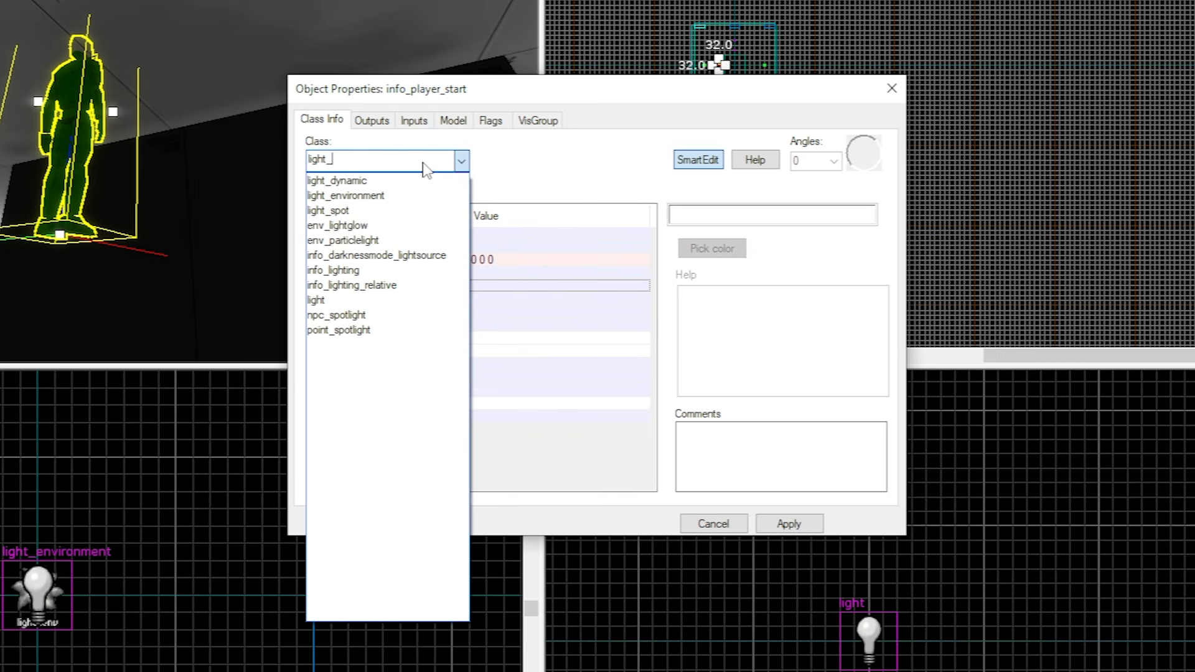
{"action": "type", "text": "pot"}
{"action": "key", "text": "Return"}
{"action": "key", "text": "Return"}
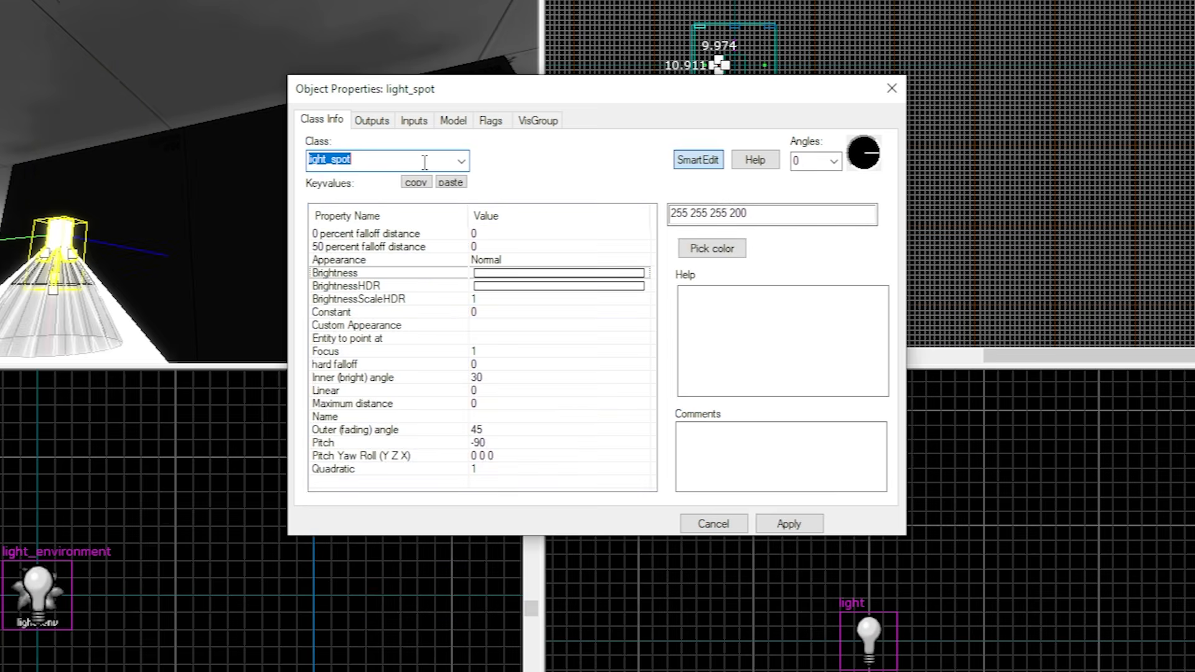
Close the light_spot's properties and set the camera view to 3D Shaded Textured Polygons.
{"action": "left_click", "coordinate": [892, 88]}
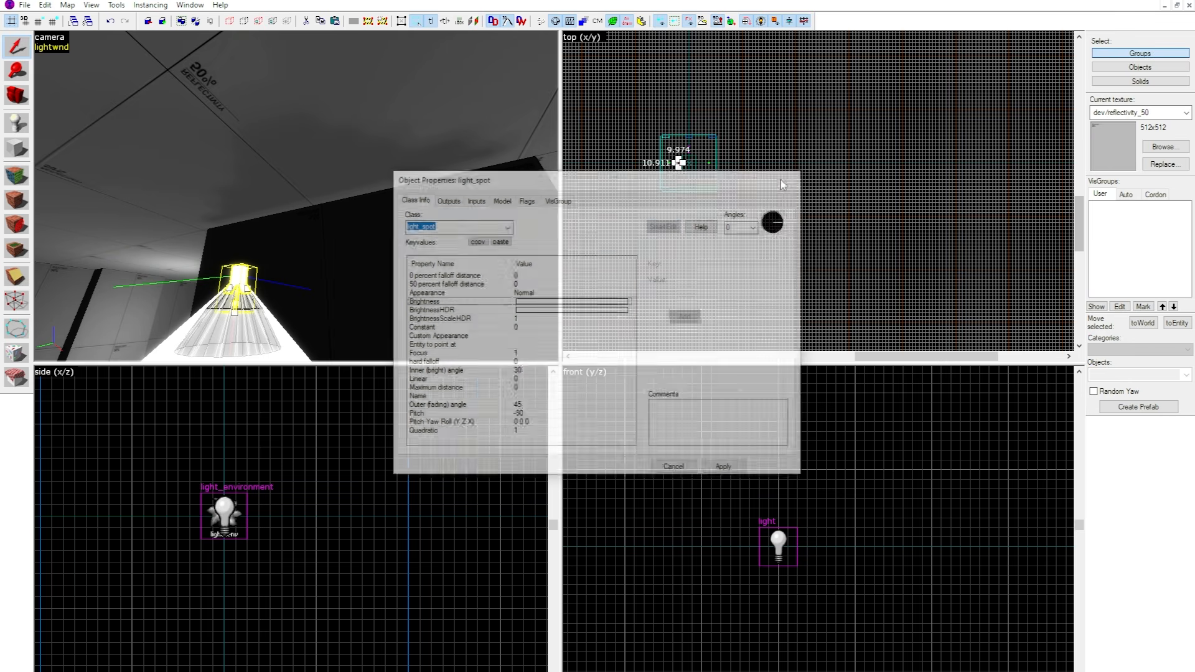
{"action": "left_click", "coordinate": [49, 37]}
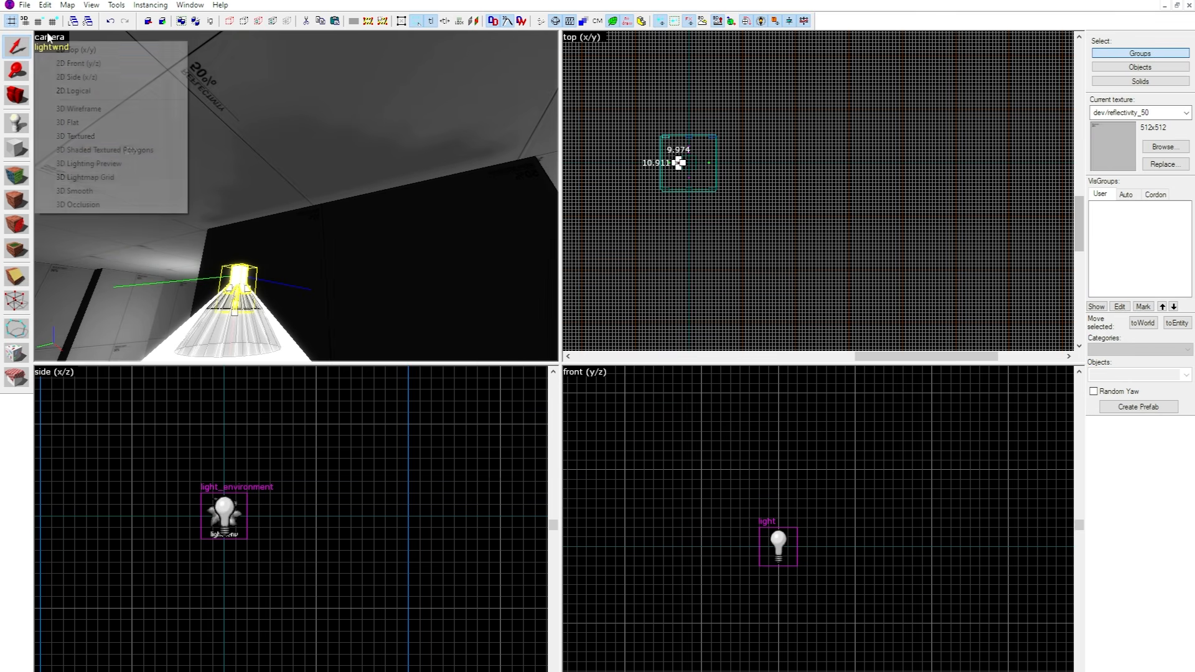
{"action": "left_click", "coordinate": [93, 150]}
{"action": "key", "text": "s"}
{"action": "key", "text": "z"}
{"action": "scroll", "coordinate": [753, 481], "scroll_direction": "down", "scroll_amount": 12}
{"action": "scroll", "coordinate": [706, 484], "scroll_direction": "up", "scroll_amount": 4}
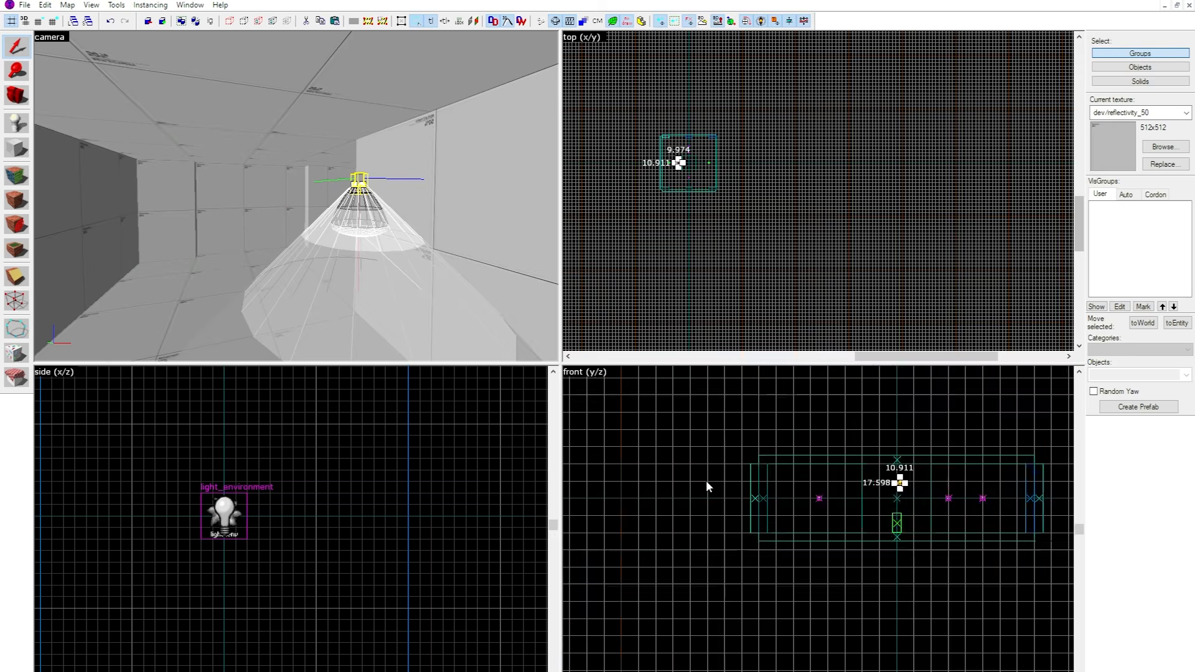
{"action": "scroll", "coordinate": [722, 485], "scroll_direction": "down", "scroll_amount": 5}
{"action": "scroll", "coordinate": [794, 244], "scroll_direction": "down", "scroll_amount": 6}
{"action": "scroll", "coordinate": [722, 238], "scroll_direction": "up", "scroll_amount": 4}
{"action": "scroll", "coordinate": [789, 204], "scroll_direction": "up", "scroll_amount": 6}
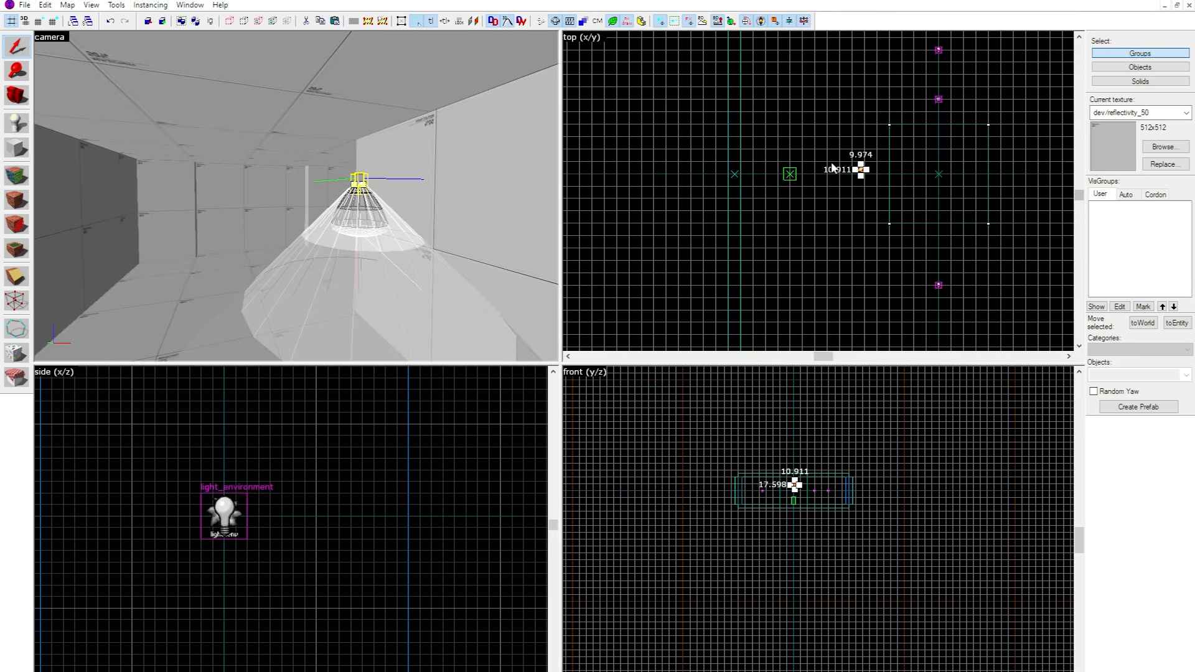
{"action": "scroll", "coordinate": [830, 179], "scroll_direction": "up", "scroll_amount": 3}
{"action": "key", "text": "z"}
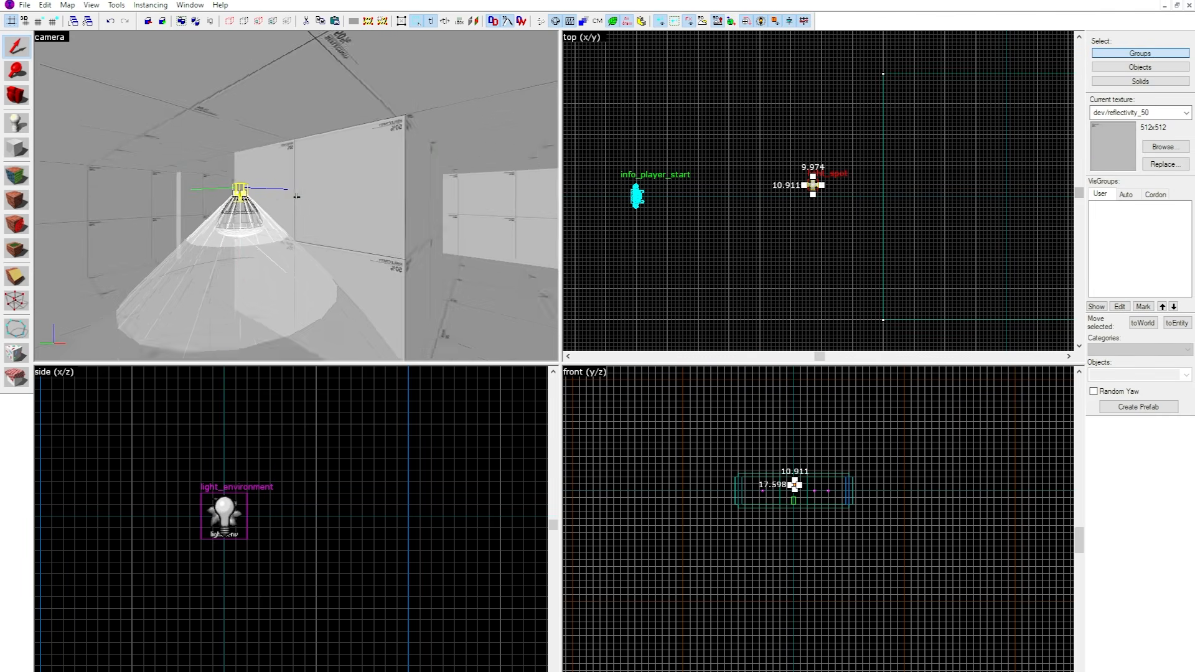
{"action": "key", "text": "z"}
Reselect the light_spot and move it in the top view away from the central block, toward the info_player_start.
{"action": "left_click", "coordinate": [298, 198]}
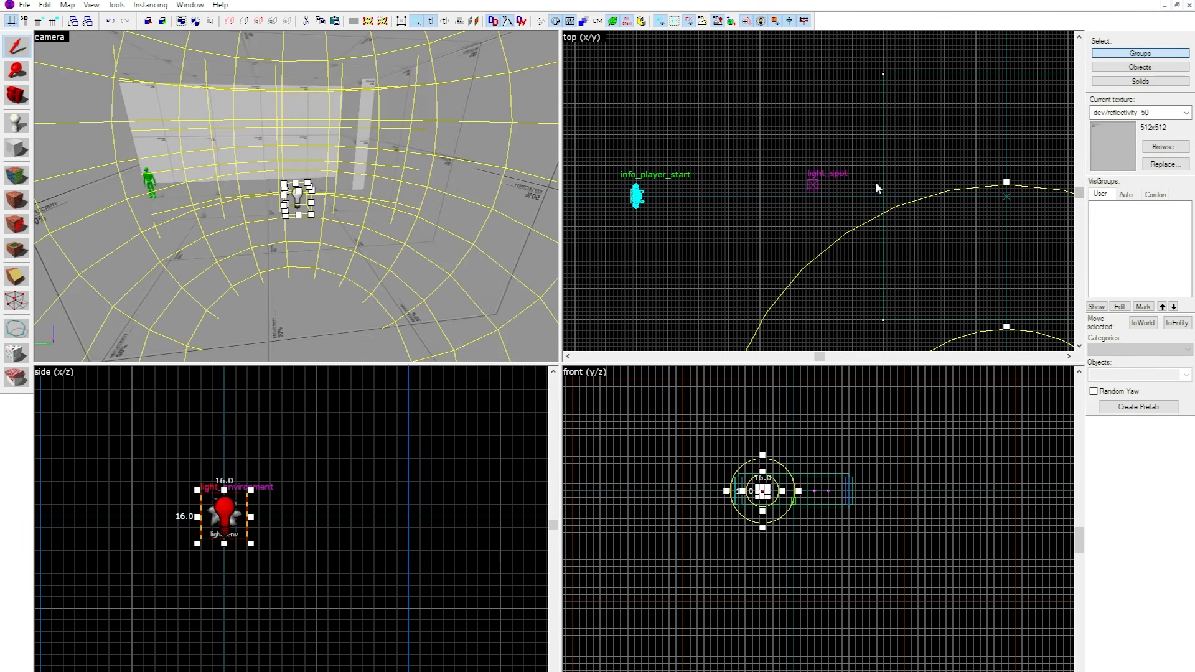
{"action": "key", "text": "z"}
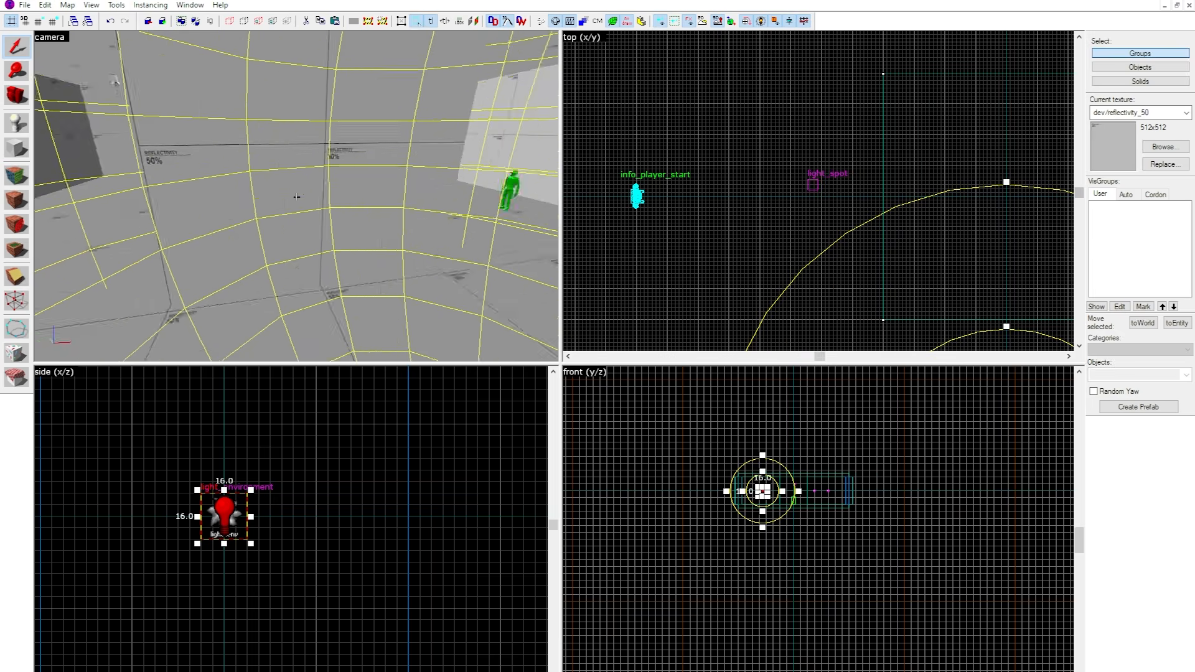
{"action": "key", "text": "z"}
{"action": "left_click", "coordinate": [341, 181]}
{"action": "left_click", "coordinate": [344, 176]}
{"action": "key", "text": "z"}
{"action": "key", "text": "z"}
{"action": "key", "text": "z"}
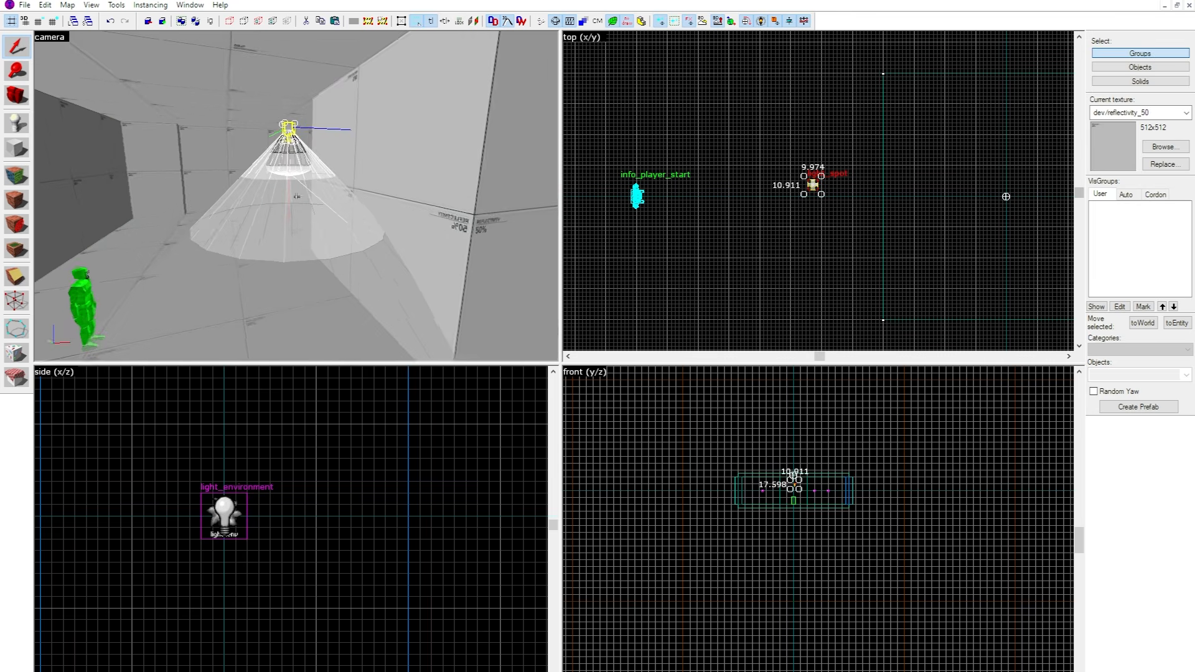
{"action": "key", "text": "z"}
{"action": "scroll", "coordinate": [804, 175], "scroll_direction": "down", "scroll_amount": 4}
{"action": "scroll", "coordinate": [845, 199], "scroll_direction": "up", "scroll_amount": 8}
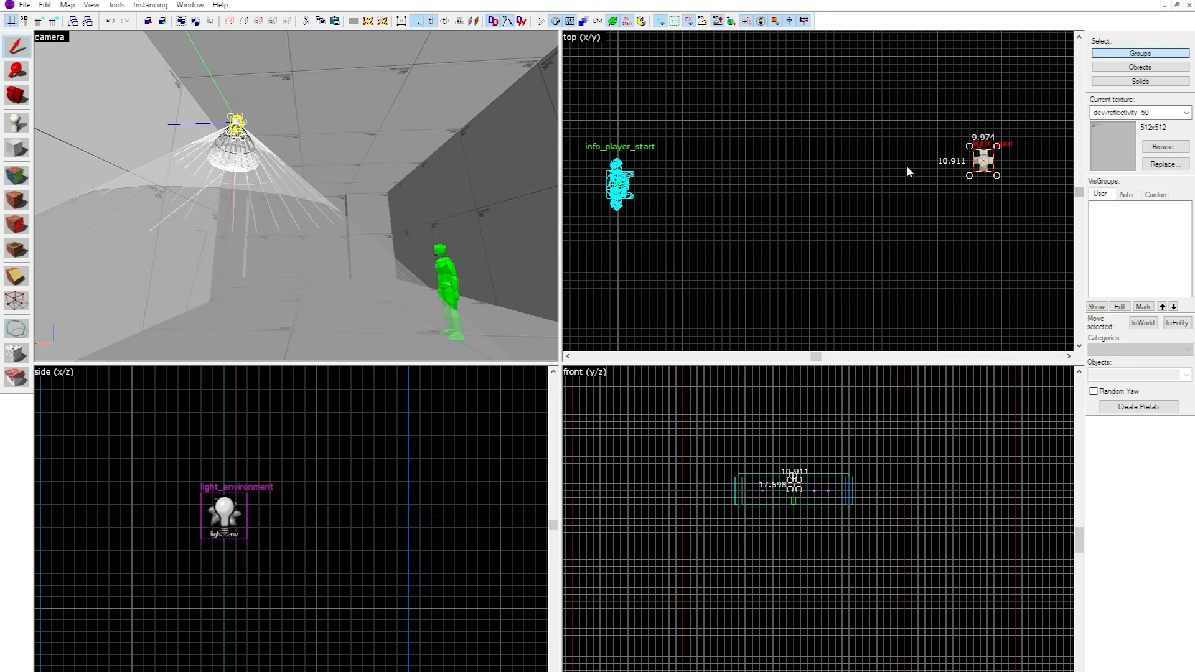
{"action": "left_click_drag", "start_coordinate": [982, 161], "coordinate": [809, 184]}
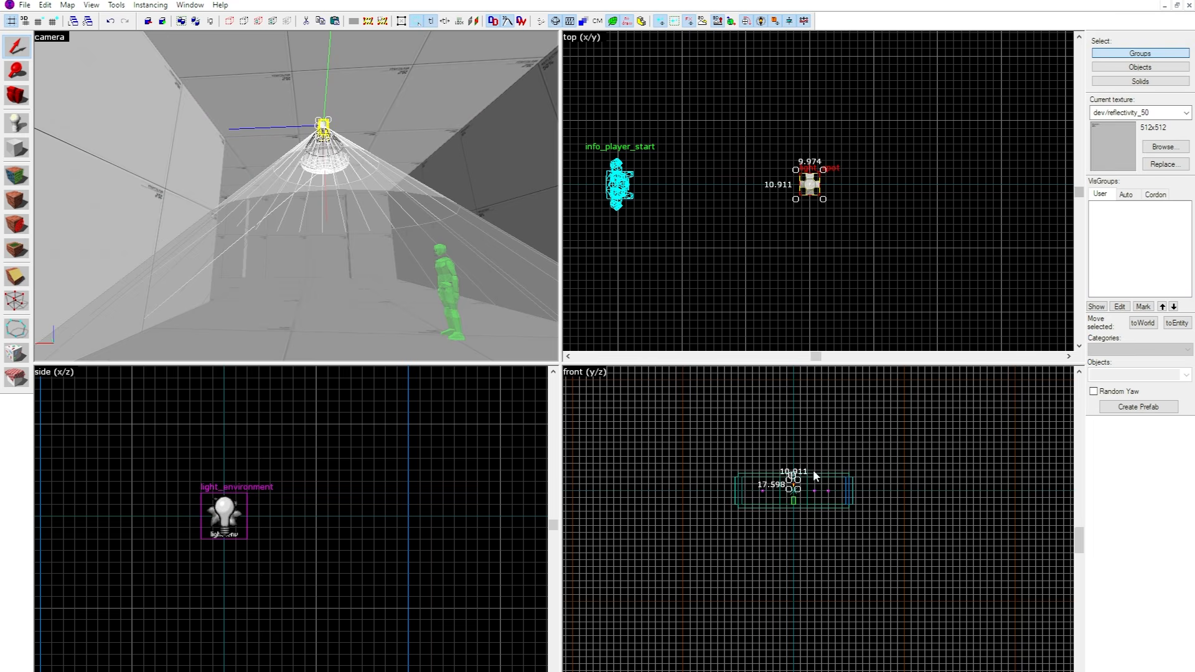
Raise the light_spot toward the ceiling in the front view.
{"action": "scroll", "coordinate": [813, 446], "scroll_direction": "up", "scroll_amount": 6}
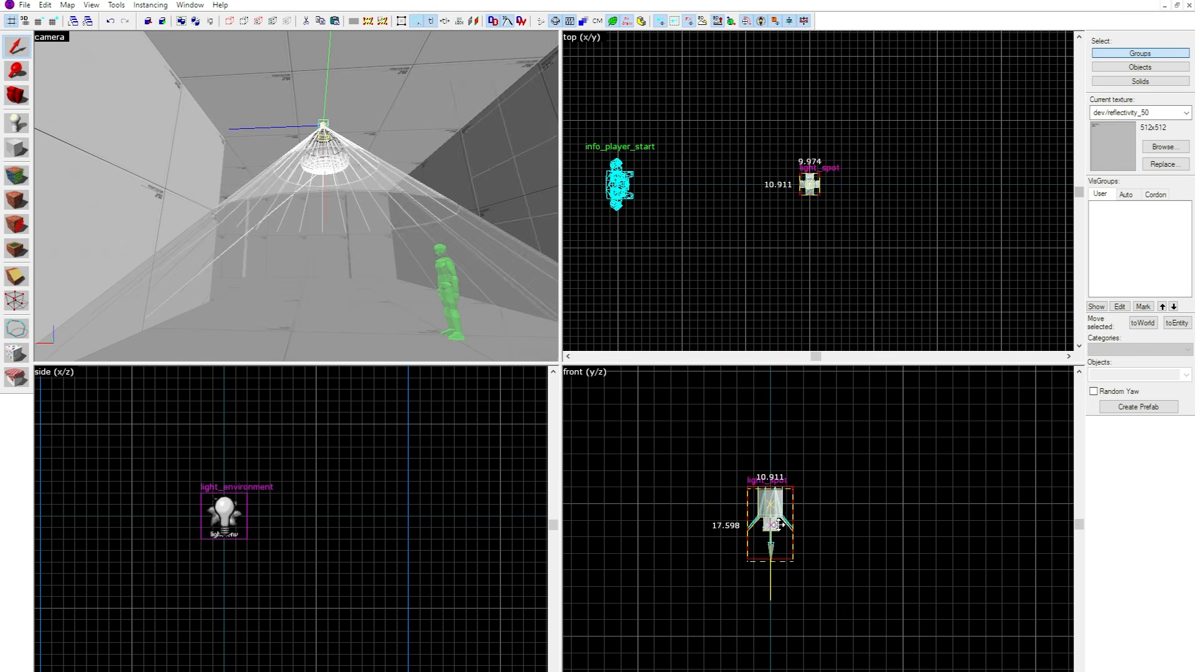
{"action": "left_click_drag", "start_coordinate": [779, 525], "coordinate": [773, 430]}
{"action": "key", "text": "z"}
{"action": "key", "text": "w"}
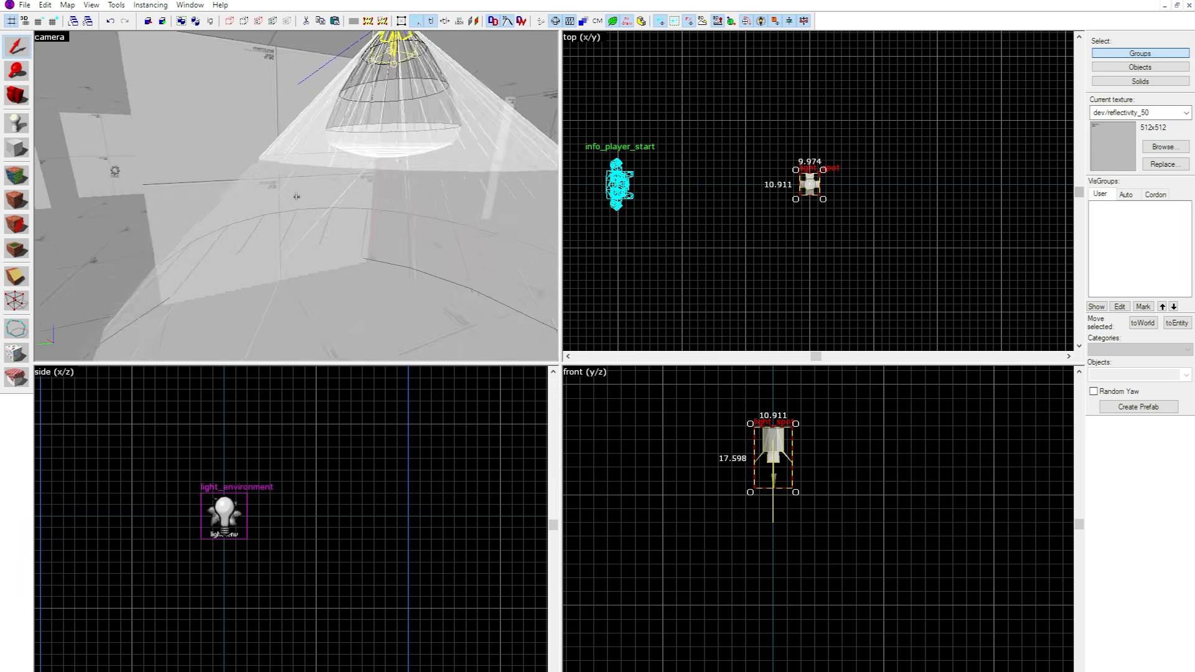
{"action": "key", "text": "s"}
{"action": "key", "text": "d"}
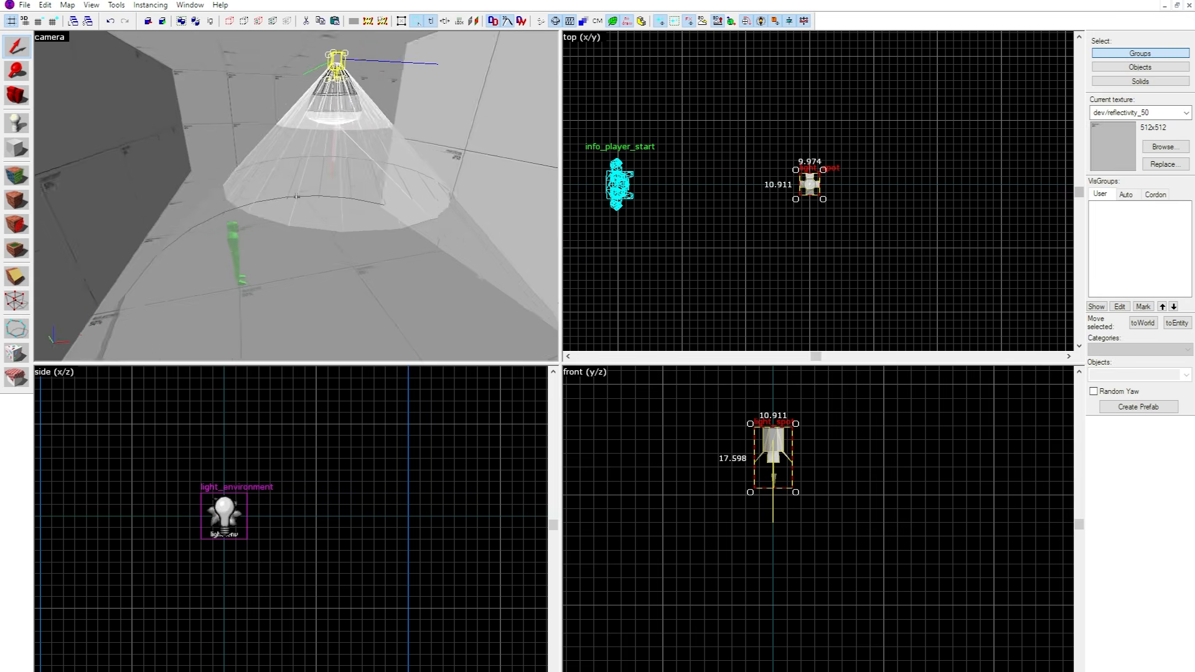
{"action": "key", "text": "w"}
{"action": "key", "text": "z"}
Set the light_spot's Outer (fading) angle to 60 and Inner (bright) angle to 40, and close its properties.
{"action": "key", "text": "alt+Return"}
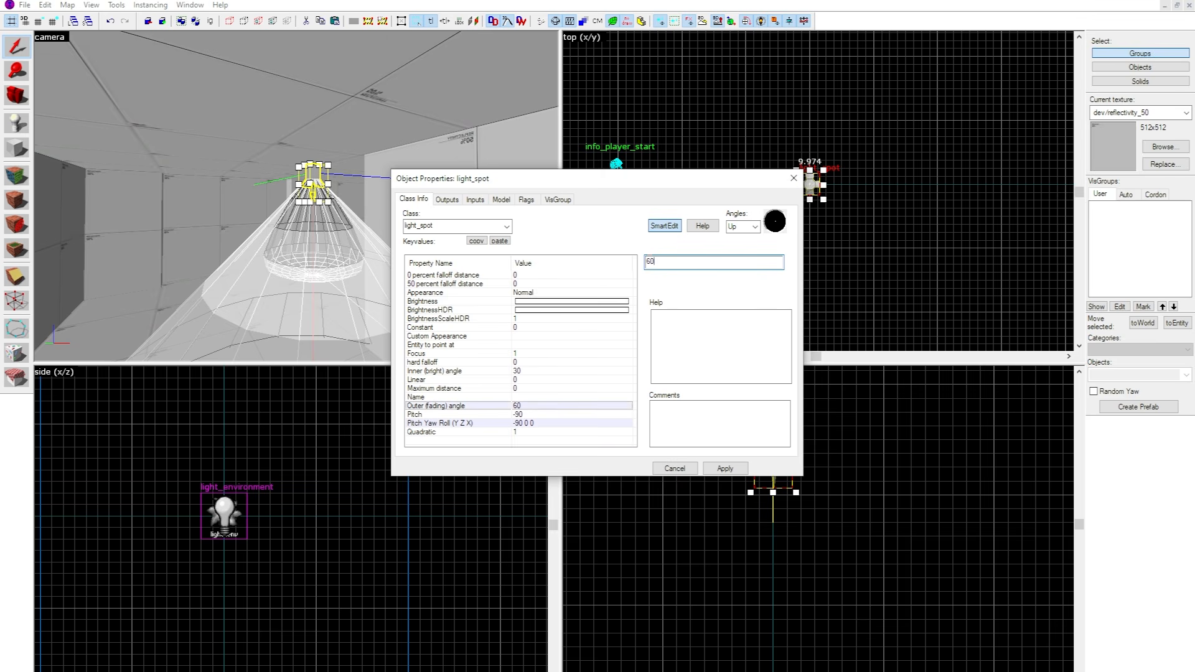
{"action": "key", "text": "Return"}
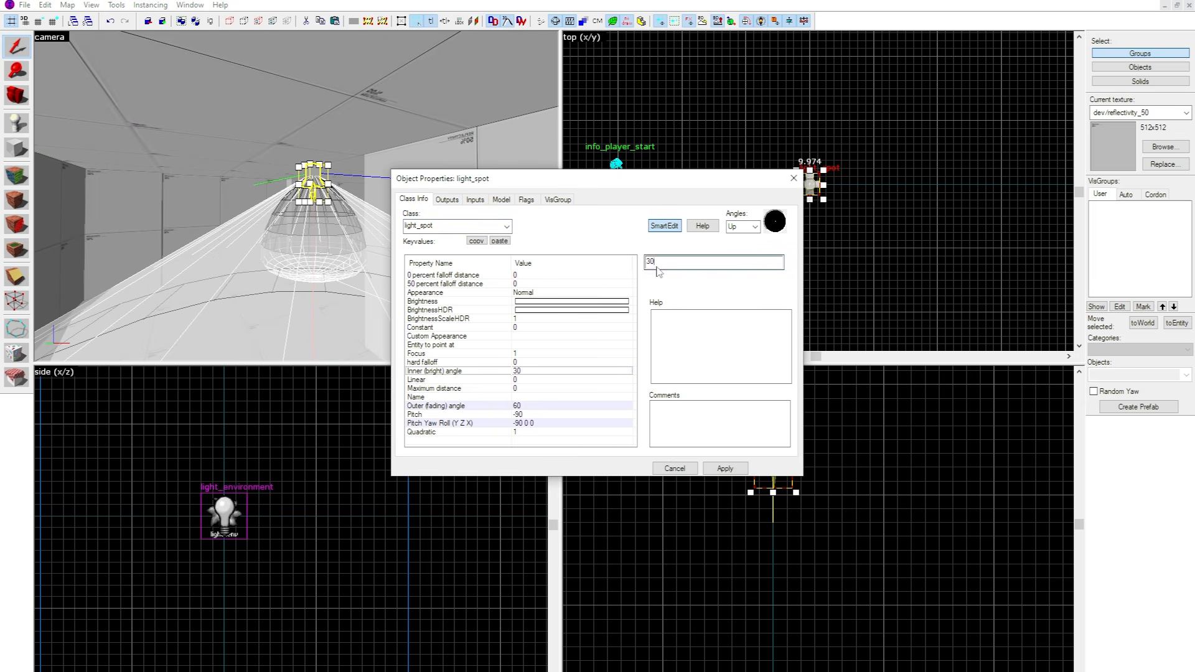
{"action": "type", "text": "4"}
{"action": "key", "text": "Return"}
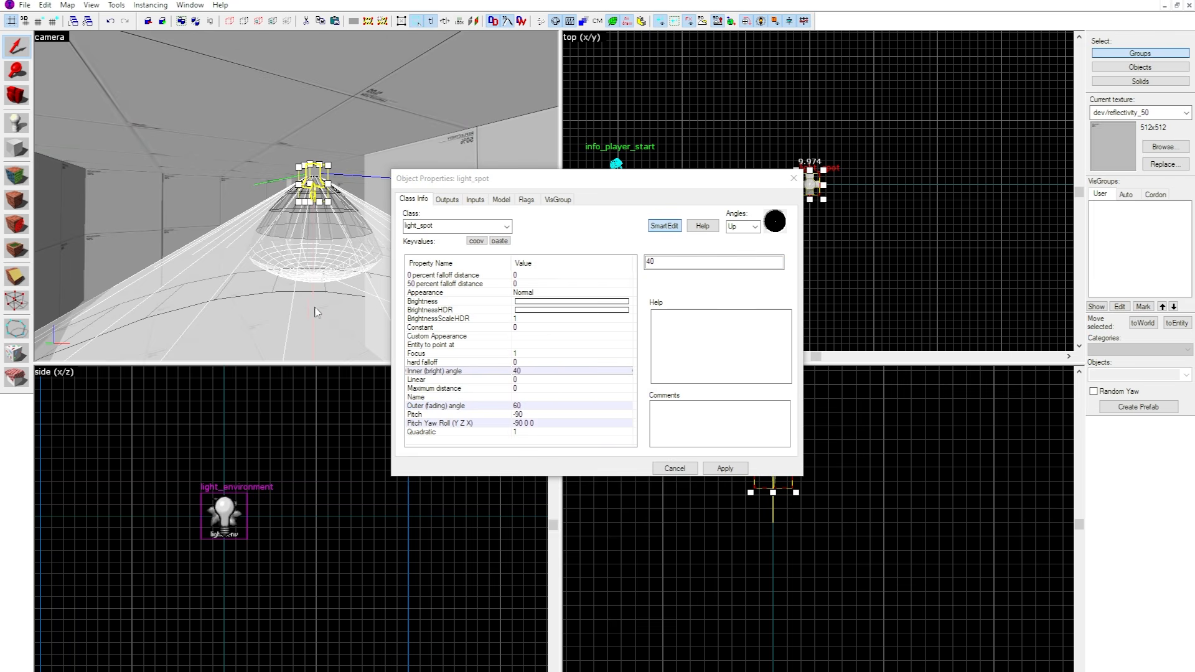
{"action": "key", "text": "alt+Return"}
{"action": "key", "text": "z"}
{"action": "key", "text": "s"}
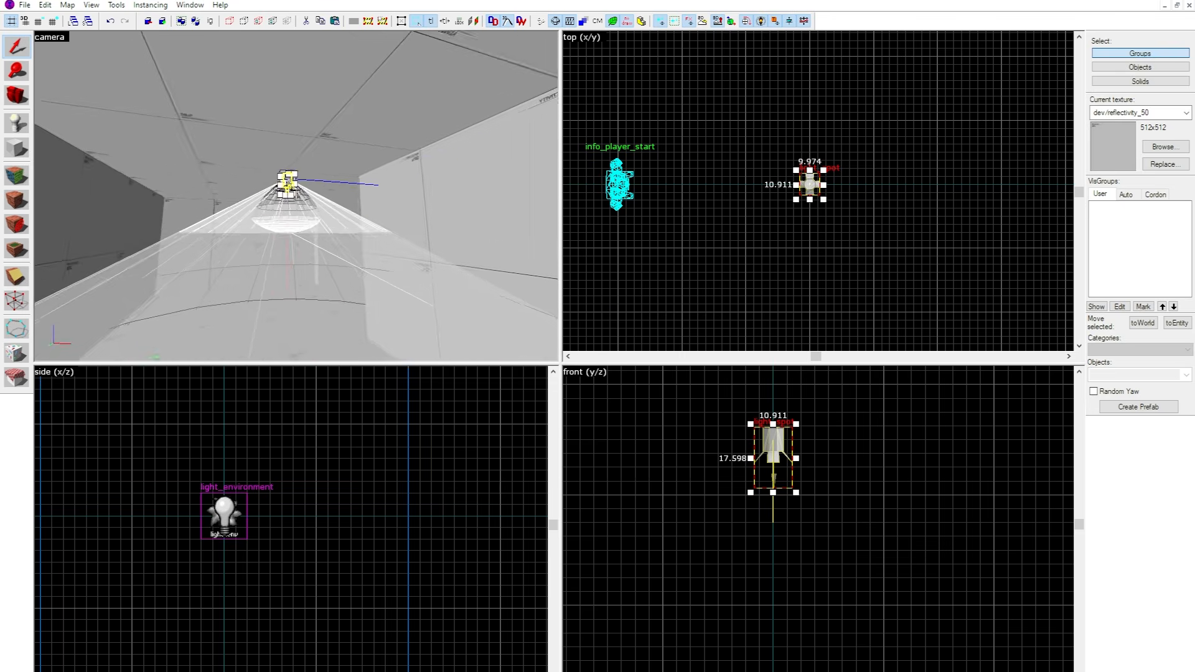
{"action": "key", "text": "w"}
{"action": "key", "text": "s"}
{"action": "key", "text": "w"}
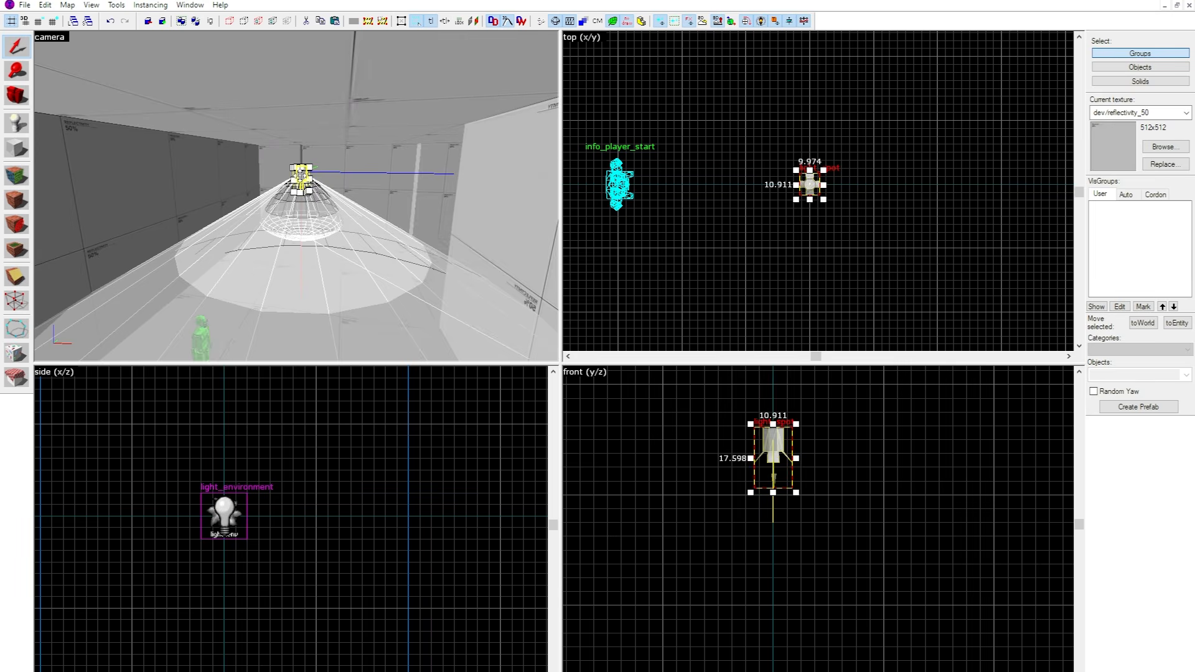
Review the light_spot's 50 percent and 0 percent falloff distance, Appearance and Brightness properties.
{"action": "key", "text": "alt+Return"}
{"action": "left_click", "coordinate": [505, 284]}
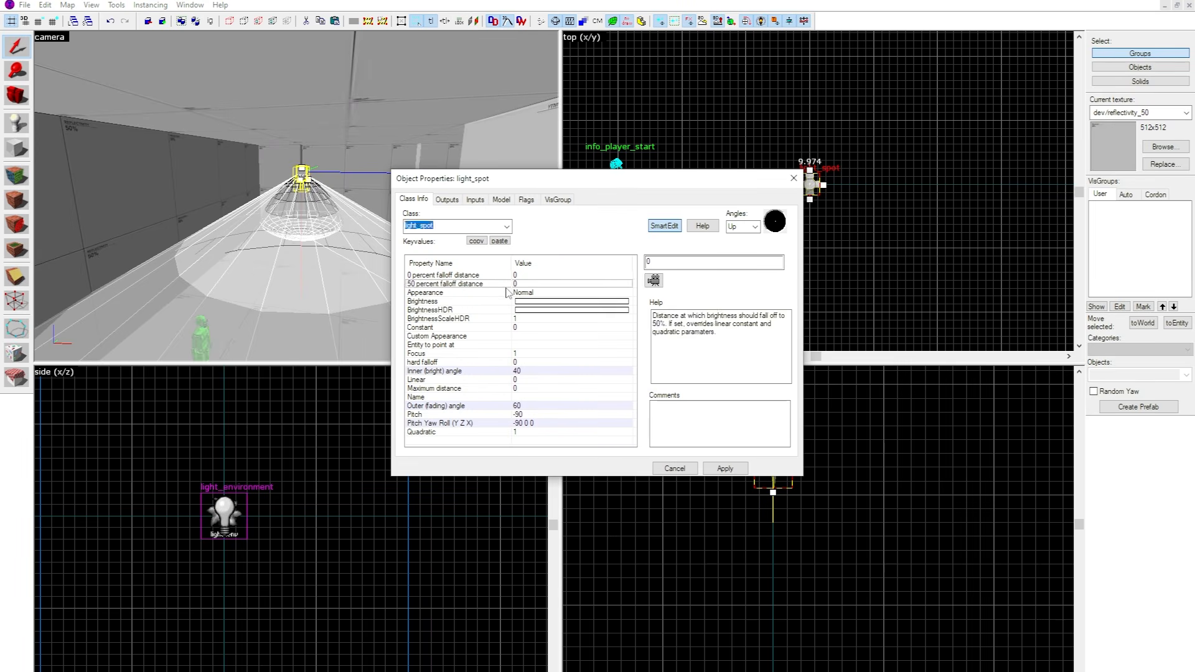
{"action": "left_click", "coordinate": [510, 292]}
{"action": "left_click", "coordinate": [509, 276]}
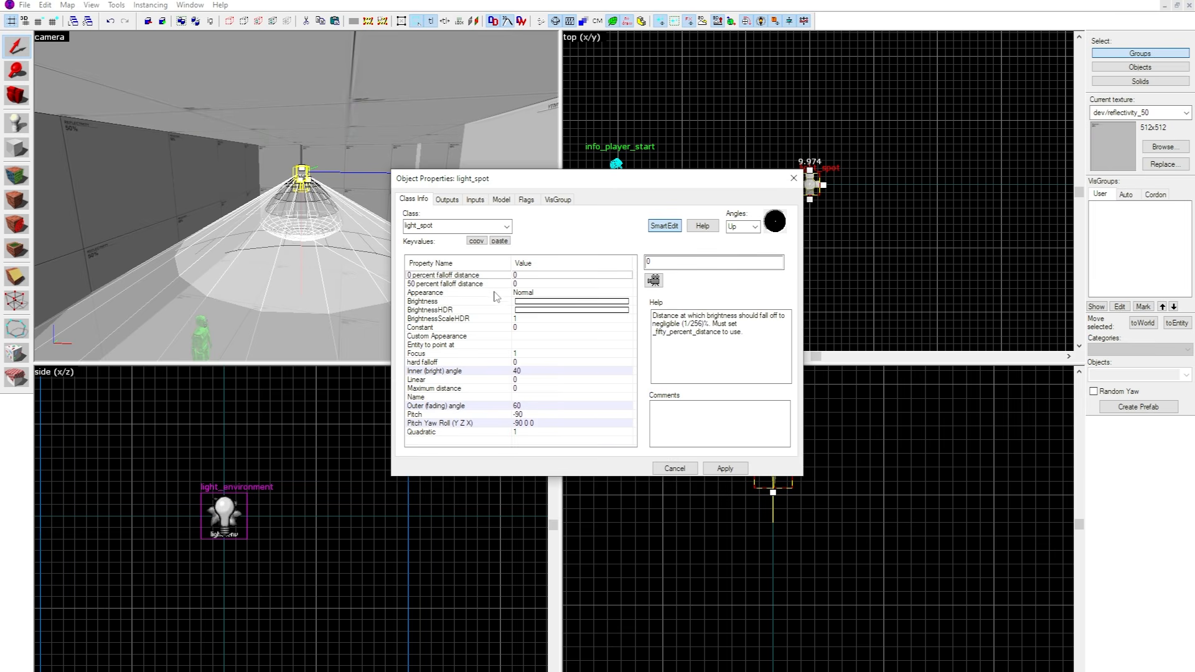
{"action": "left_click", "coordinate": [502, 301]}
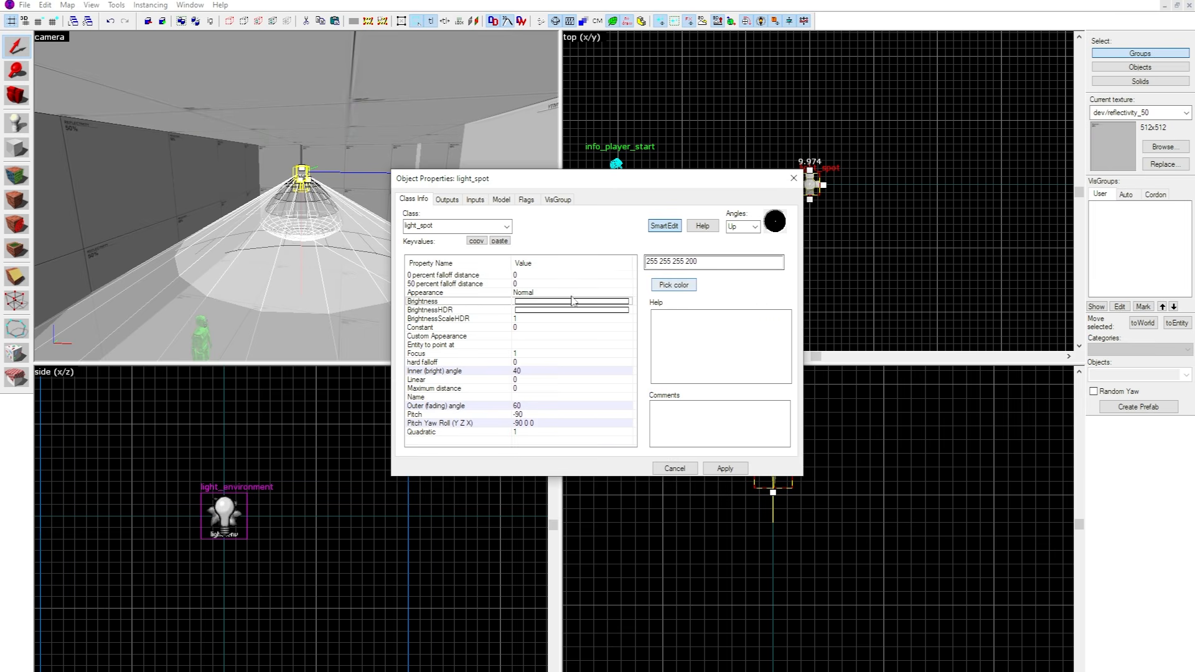
Switch the camera view to 3D Lighting Preview and close the light_spot's properties.
{"action": "left_click", "coordinate": [50, 37]}
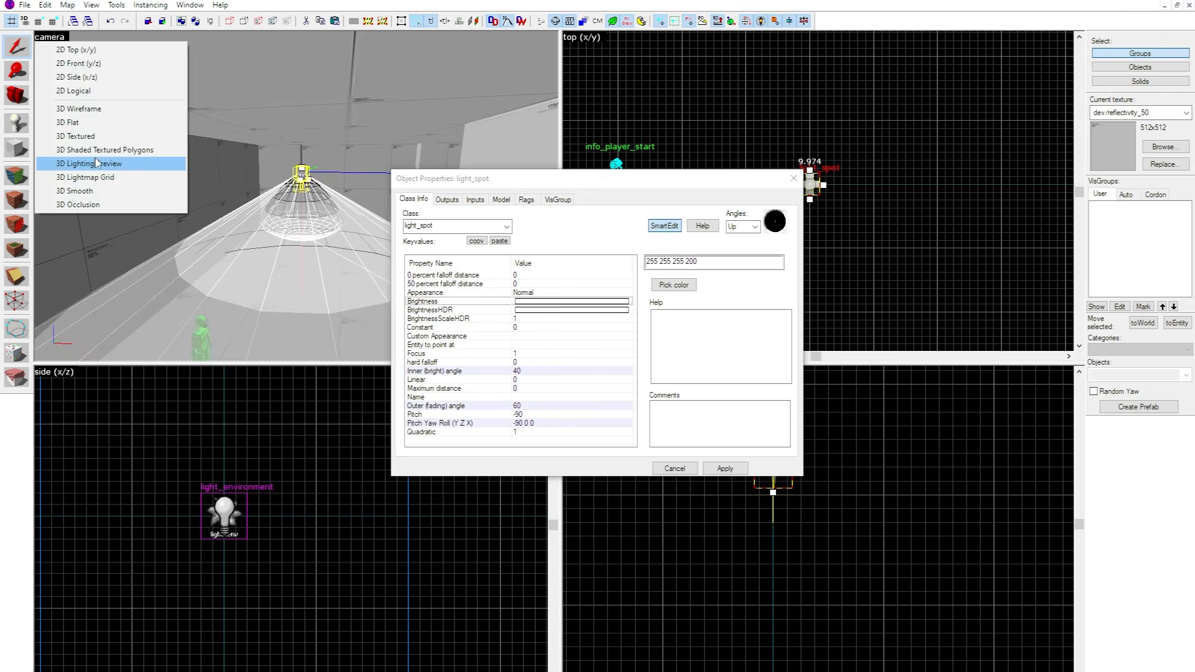
{"action": "left_click", "coordinate": [95, 163]}
{"action": "left_click", "coordinate": [794, 179]}
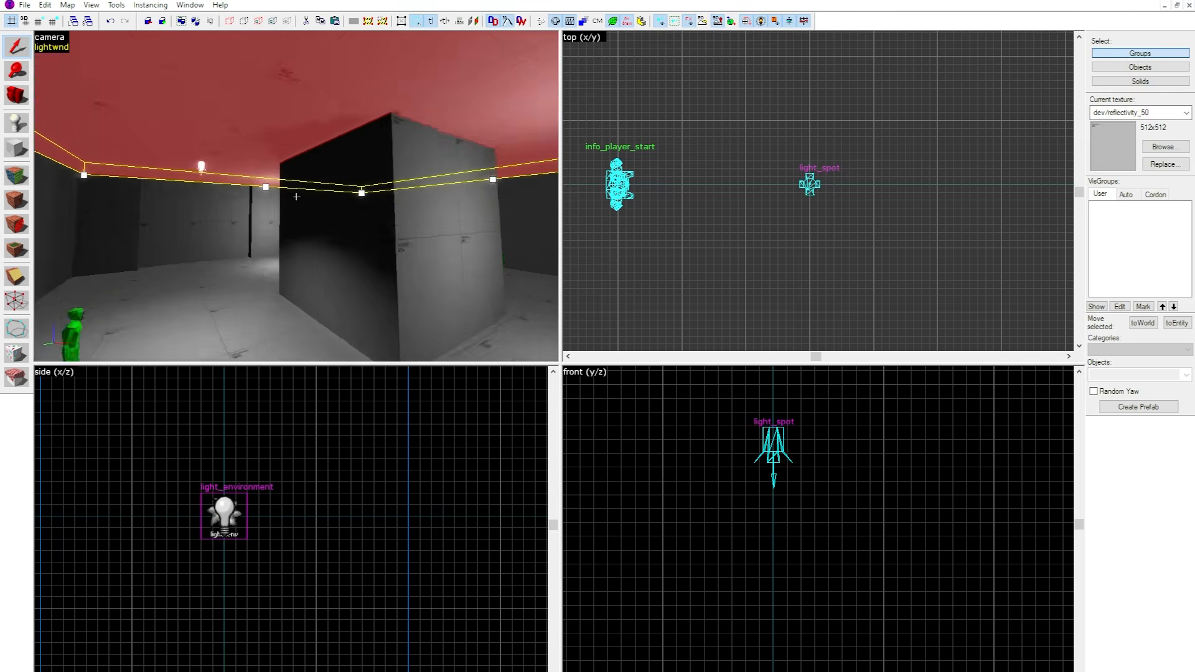
{"action": "key", "text": "d"}
{"action": "key", "text": "a"}
{"action": "key", "text": "z"}
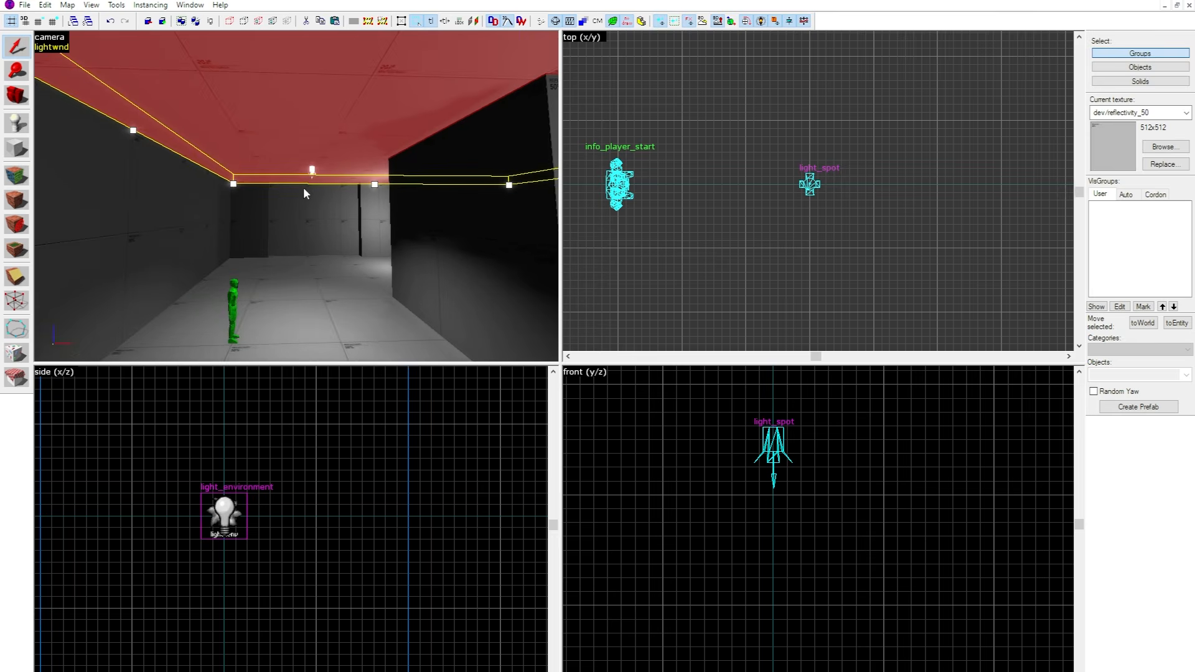
Move the light_spot closer to the info_player_start in the top view and inspect the light it casts in the corridor.
{"action": "left_click", "coordinate": [314, 170]}
{"action": "scroll", "coordinate": [578, 249], "scroll_direction": "up", "scroll_amount": 2}
{"action": "left_click_drag", "start_coordinate": [925, 152], "coordinate": [833, 153]}
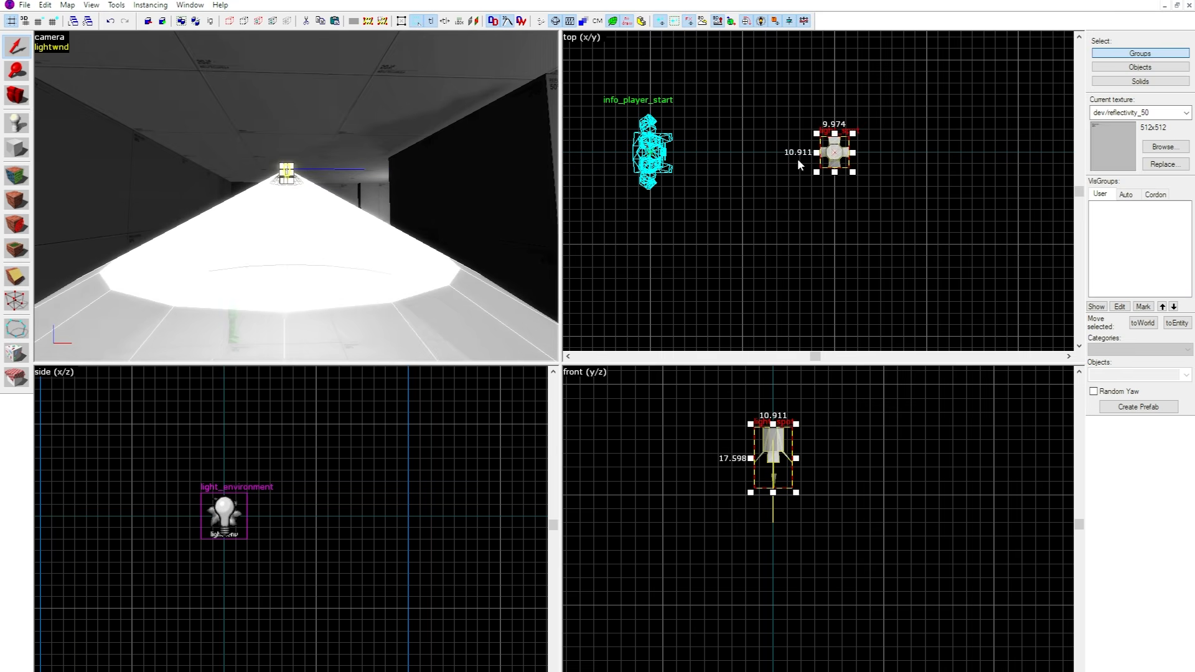
{"action": "left_click", "coordinate": [373, 131]}
{"action": "key", "text": "z"}
{"action": "key", "text": "d"}
{"action": "key", "text": "a"}
{"action": "key", "text": "w"}
{"action": "key", "text": "z"}
{"action": "left_click", "coordinate": [295, 189]}
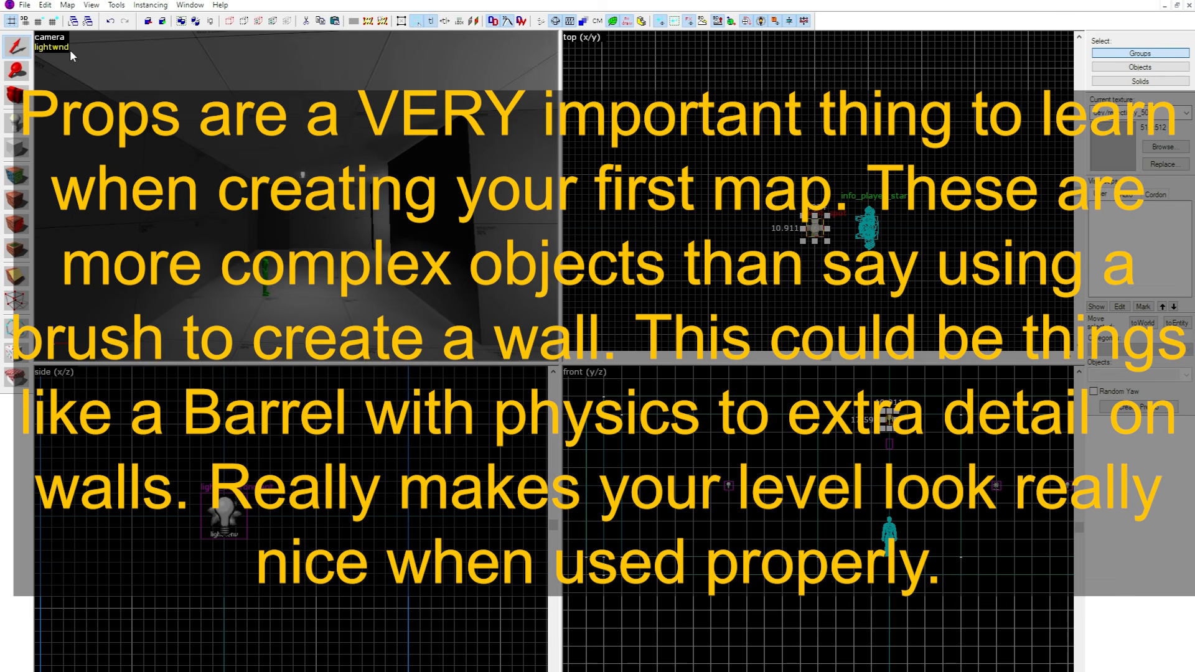
Return the camera view to 3D Shaded Textured Polygons and clear the ceiling selection.
{"action": "left_click", "coordinate": [70, 51]}
{"action": "left_click", "coordinate": [52, 38]}
{"action": "left_click", "coordinate": [103, 149]}
{"action": "scroll", "coordinate": [852, 147], "scroll_direction": "down", "scroll_amount": 9}
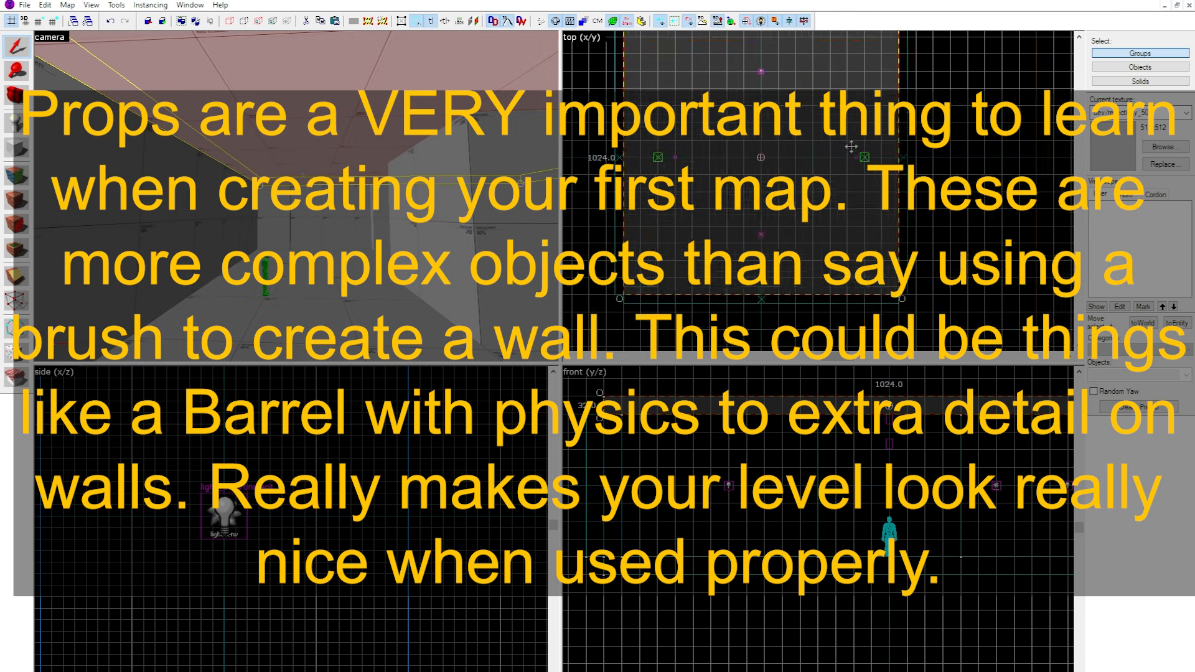
{"action": "scroll", "coordinate": [851, 147], "scroll_direction": "down", "scroll_amount": 1}
{"action": "left_click", "coordinate": [1000, 143]}
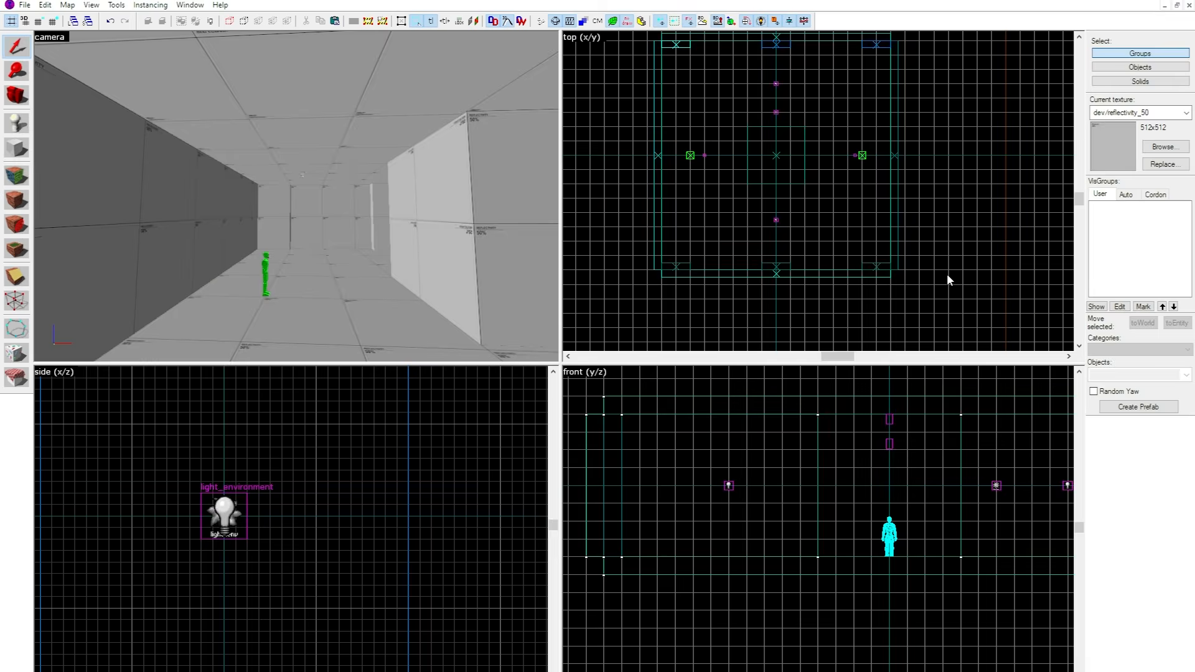
Place a new point entity on the corridor floor near the info_player_start and select it.
{"action": "key", "text": "z"}
{"action": "key", "text": "w"}
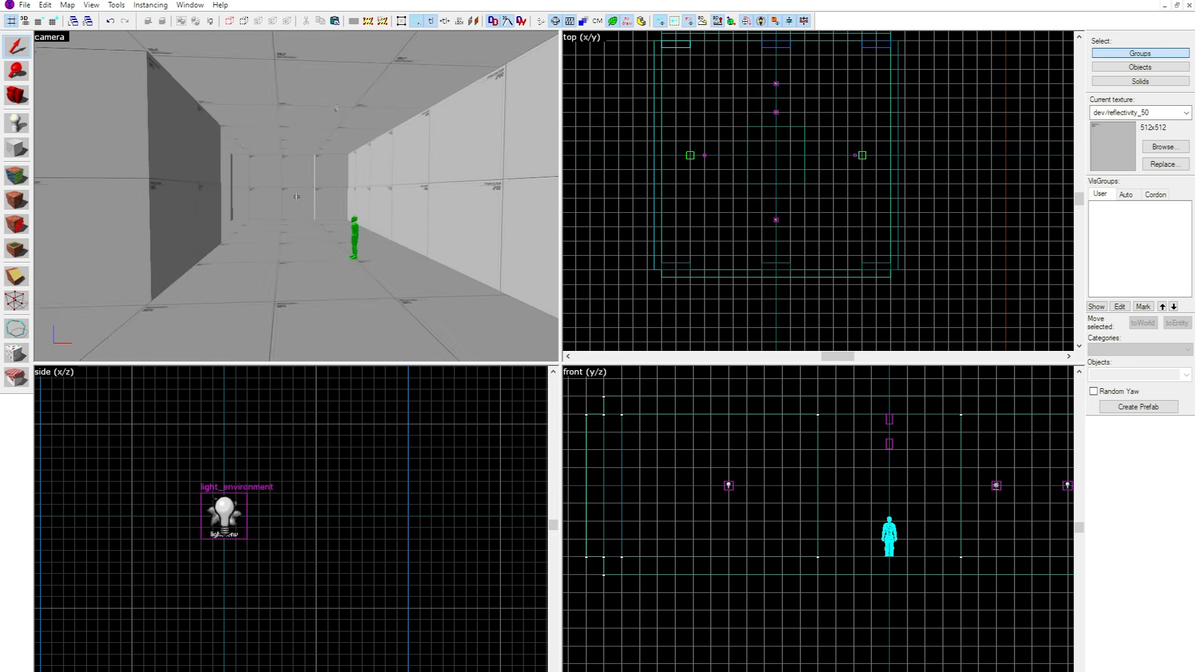
{"action": "key", "text": "w"}
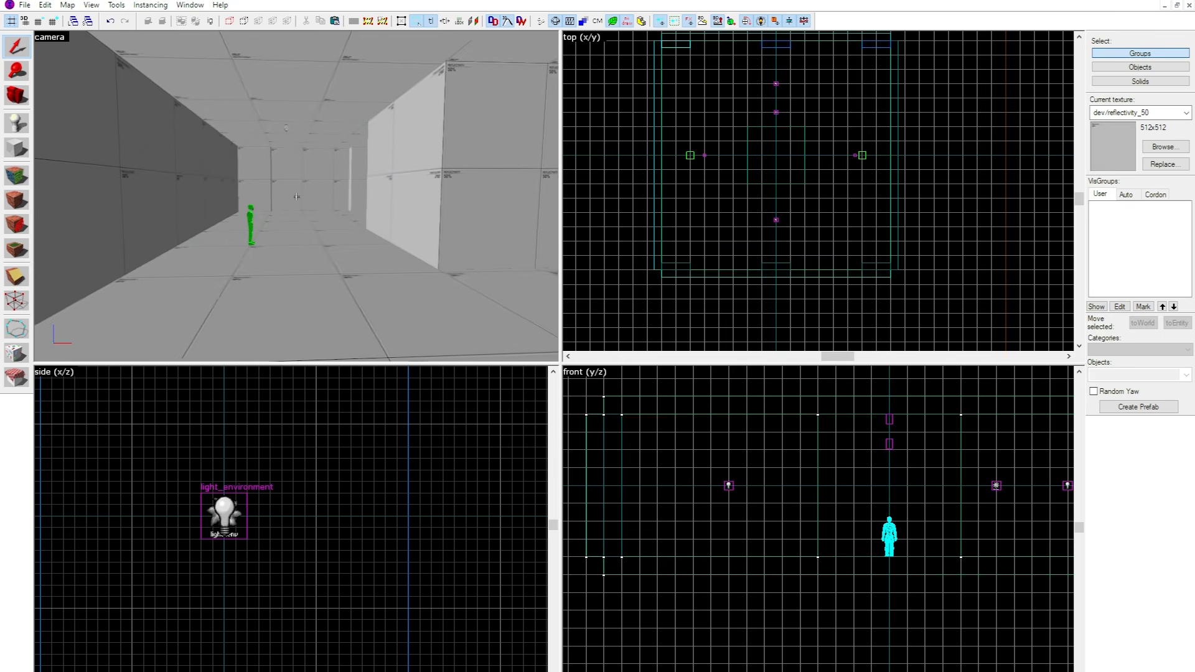
{"action": "key", "text": "w"}
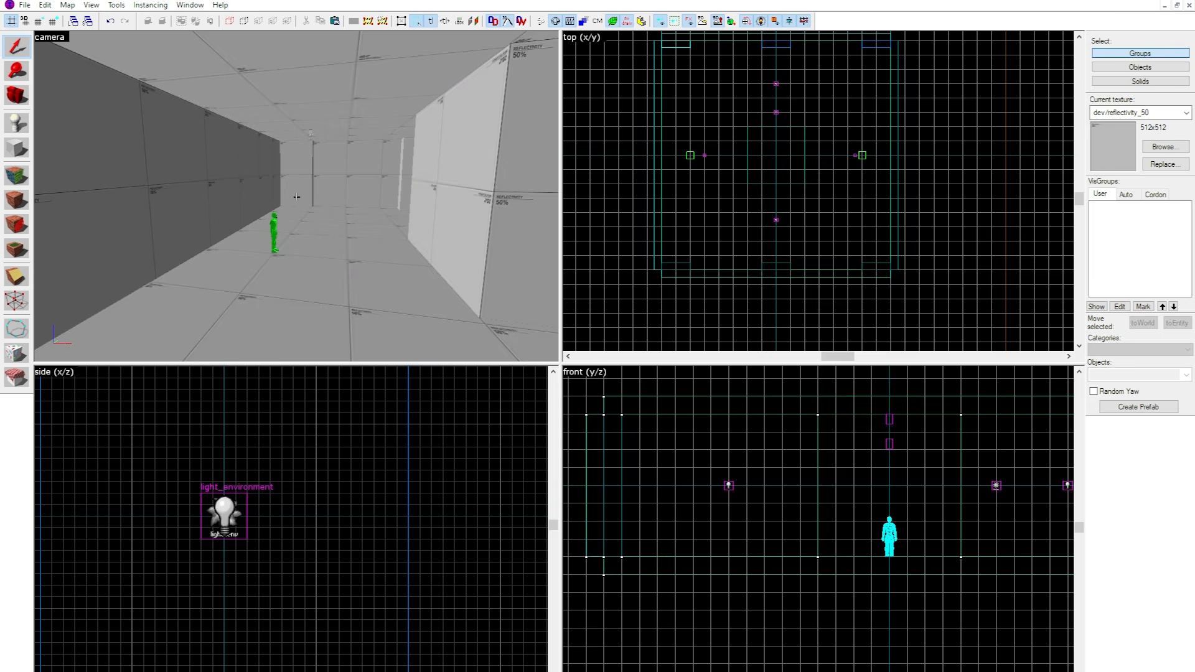
{"action": "key", "text": "z"}
{"action": "key", "text": "shift+e"}
{"action": "left_click", "coordinate": [276, 218]}
{"action": "key", "text": "shift+s"}
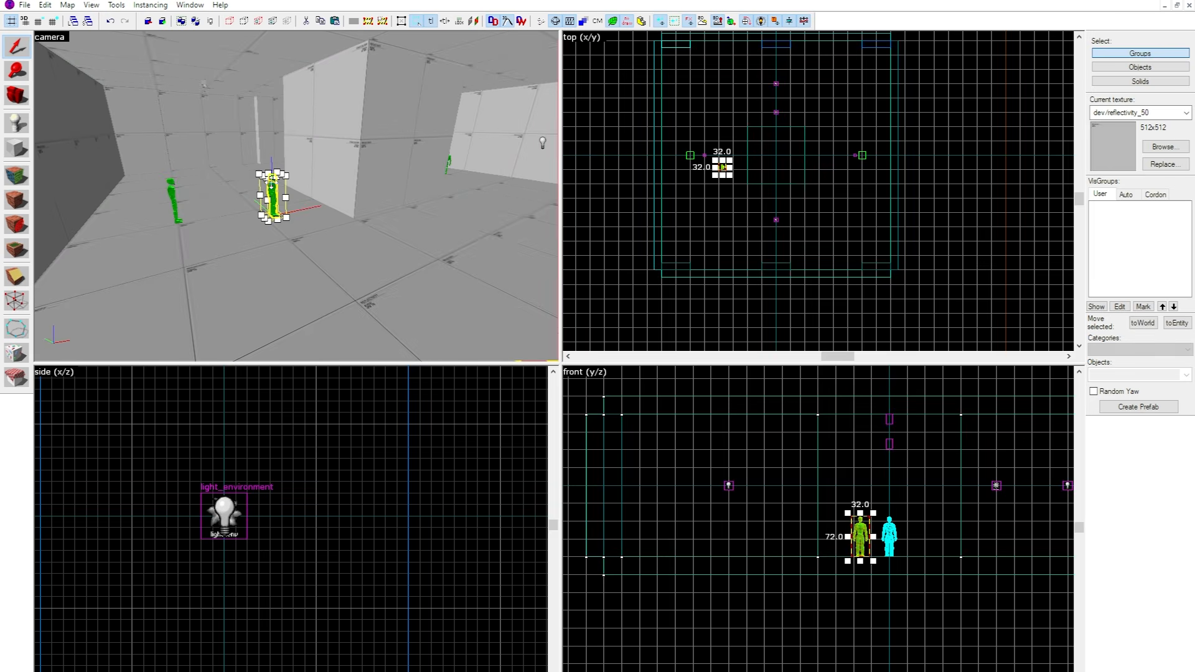
Change the new entity's class to prop_static.
{"action": "double_click", "coordinate": [276, 181]}
{"action": "double_click", "coordinate": [450, 226]}
{"action": "type", "text": "prop_"}
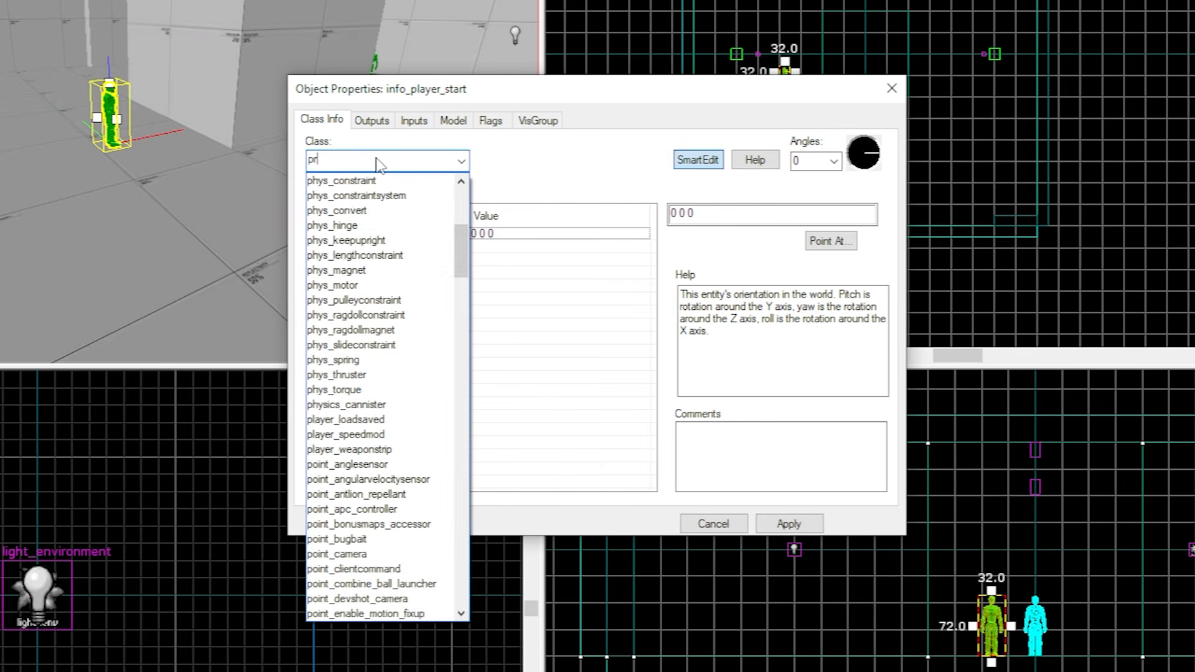
{"action": "type", "text": "s"}
{"action": "key", "text": "Down"}
{"action": "key", "text": "Down"}
{"action": "key", "text": "Return"}
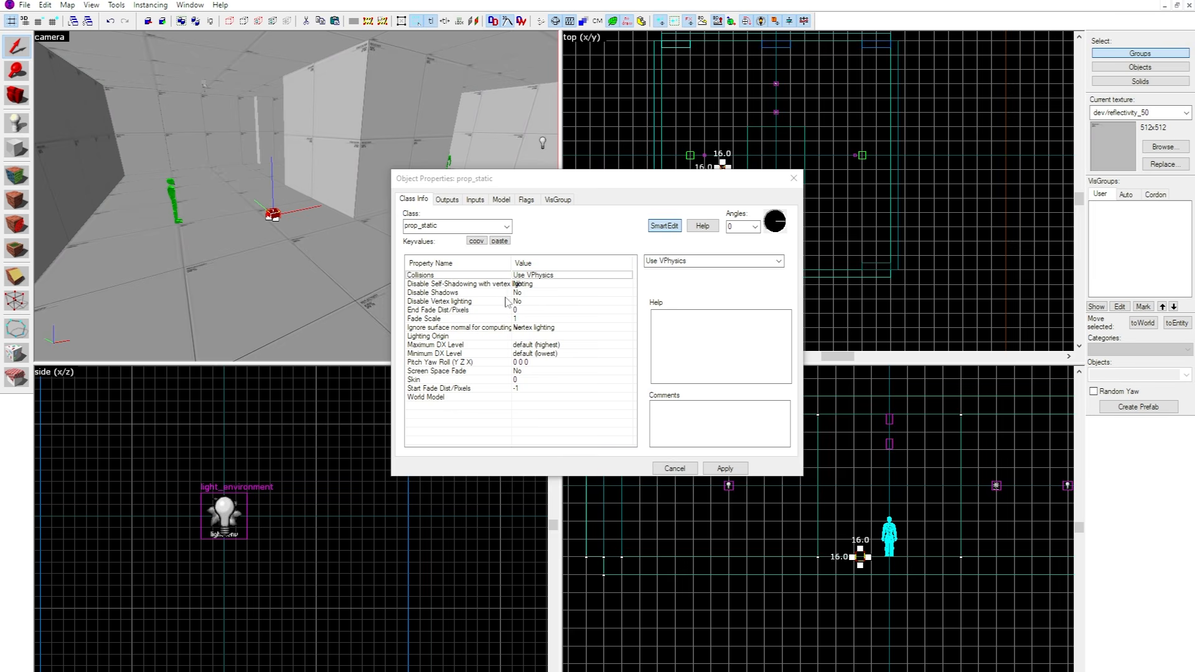
Select the World Model property among the prop_static entity's keyvalues.
{"action": "left_click", "coordinate": [499, 328]}
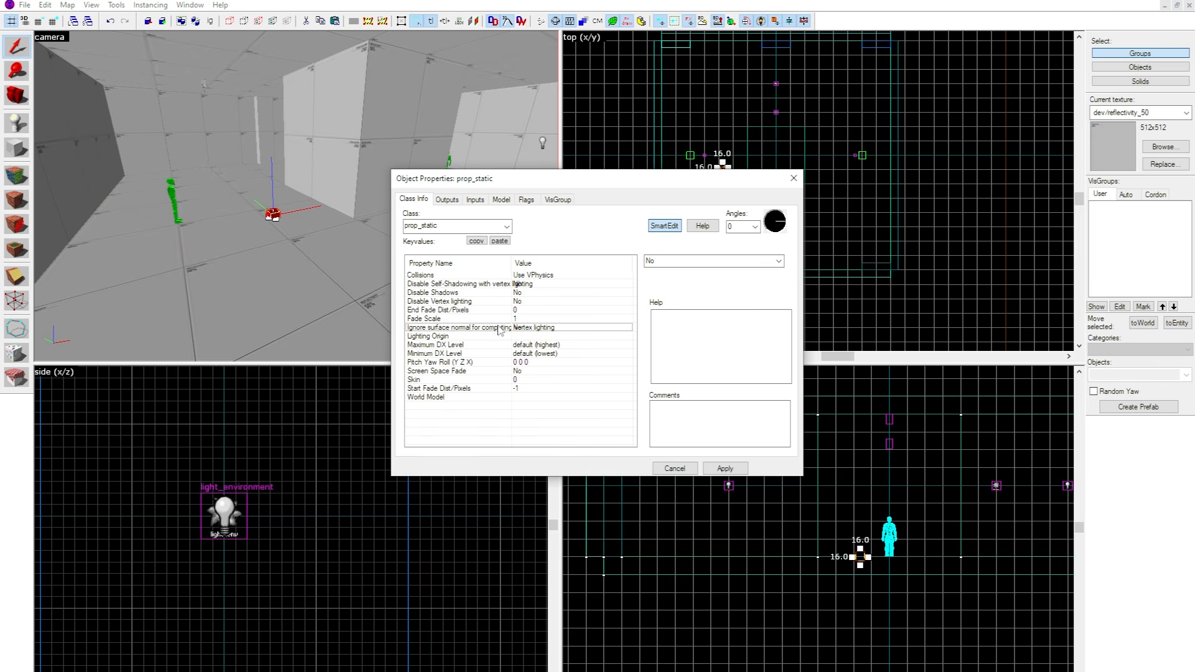
{"action": "left_click", "coordinate": [474, 398]}
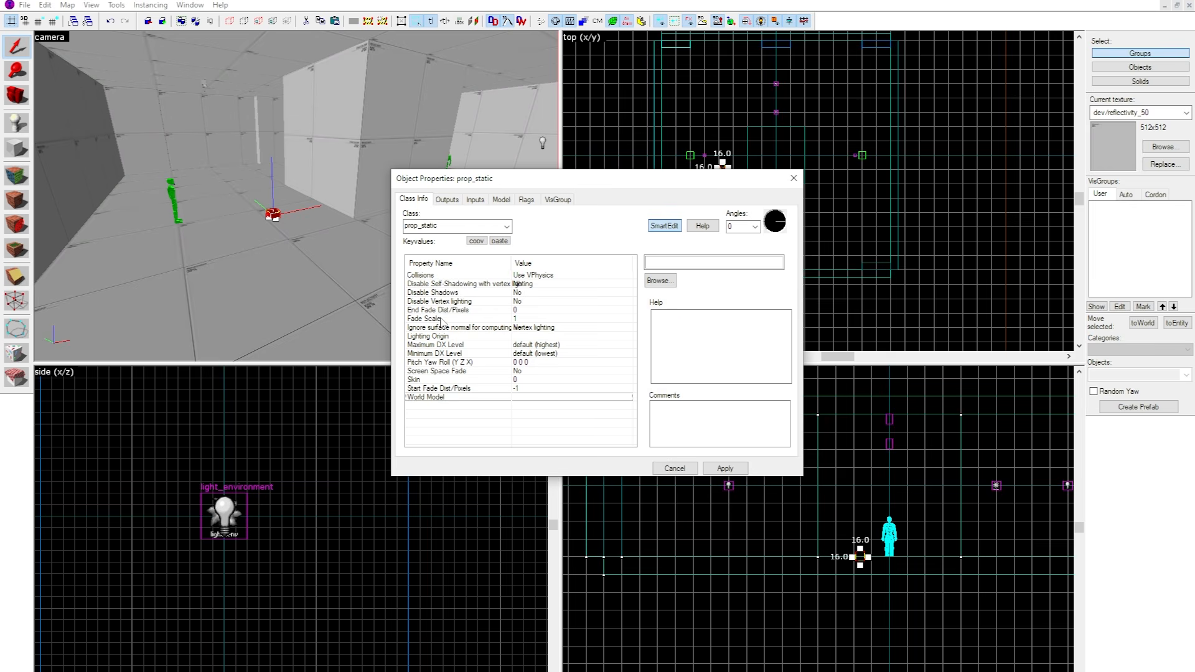
{"action": "left_click", "coordinate": [493, 388]}
{"action": "left_click", "coordinate": [491, 399]}
Examine the prop_static placeholder box on the corridor floor from several camera angles.
{"action": "left_click", "coordinate": [364, 180]}
{"action": "key", "text": "z"}
{"action": "key", "text": "w"}
{"action": "key", "text": "z"}
{"action": "left_click", "coordinate": [299, 206]}
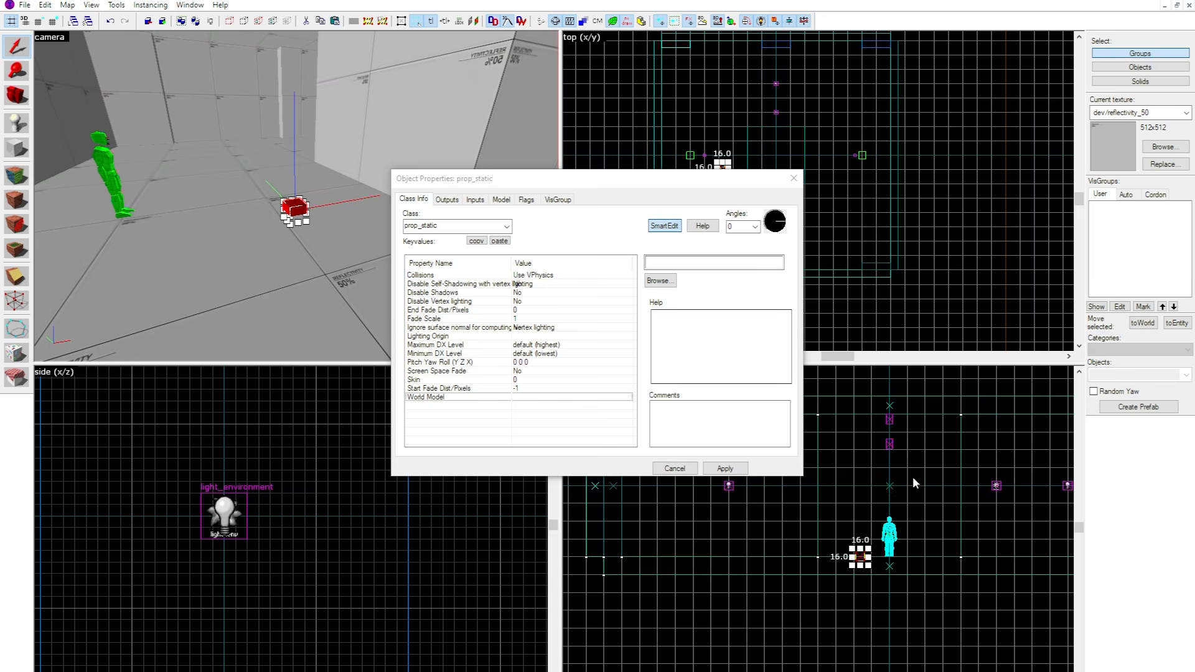
{"action": "scroll", "coordinate": [905, 514], "scroll_direction": "down", "scroll_amount": 3}
{"action": "scroll", "coordinate": [449, 224], "scroll_direction": "up", "scroll_amount": 1}
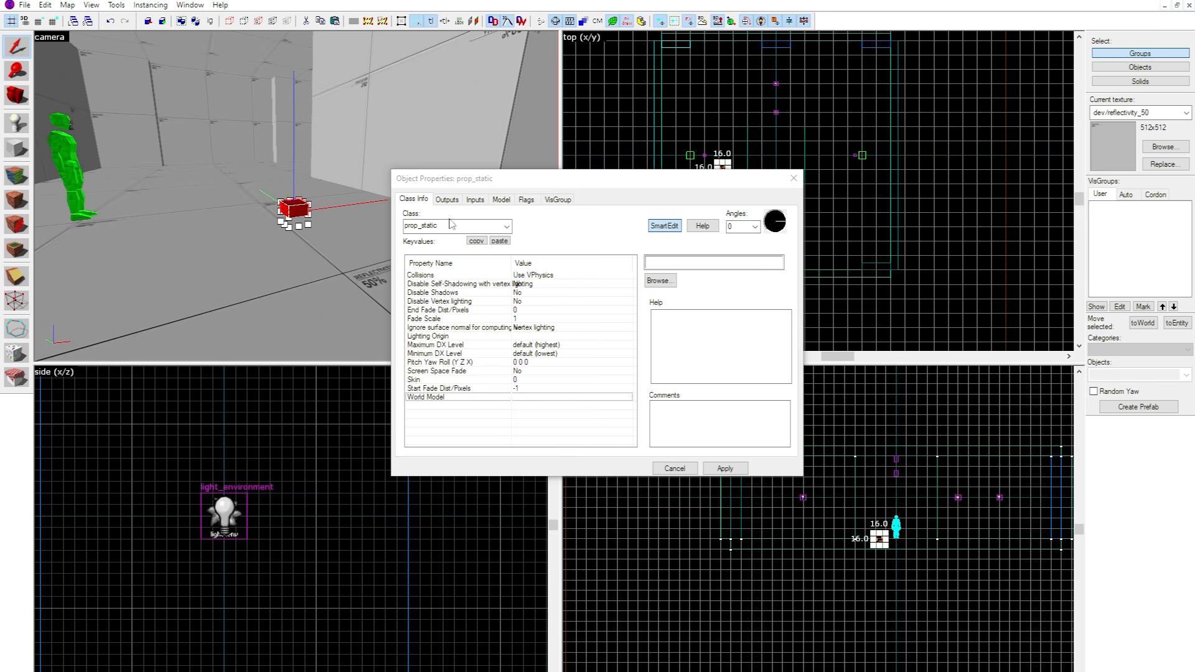
{"action": "left_click", "coordinate": [372, 140]}
{"action": "key", "text": "z"}
{"action": "key", "text": "w"}
{"action": "key", "text": "z"}
{"action": "left_click", "coordinate": [289, 227]}
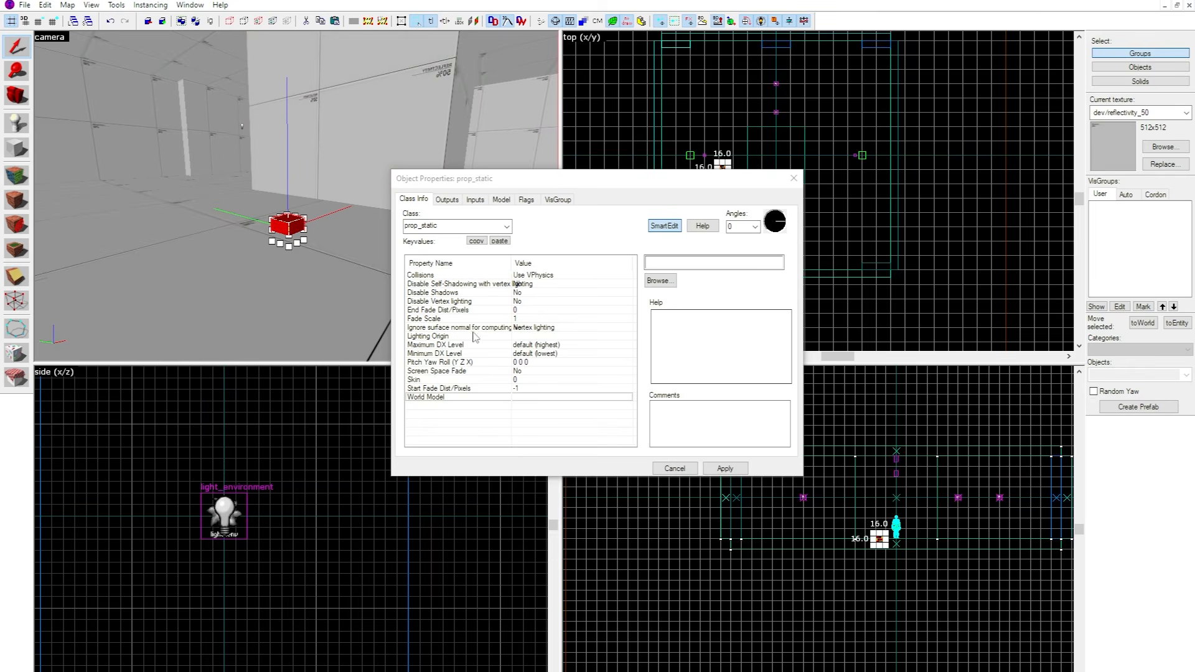
{"action": "middle_click_drag", "start_coordinate": [266, 181], "coordinate": [301, 226]}
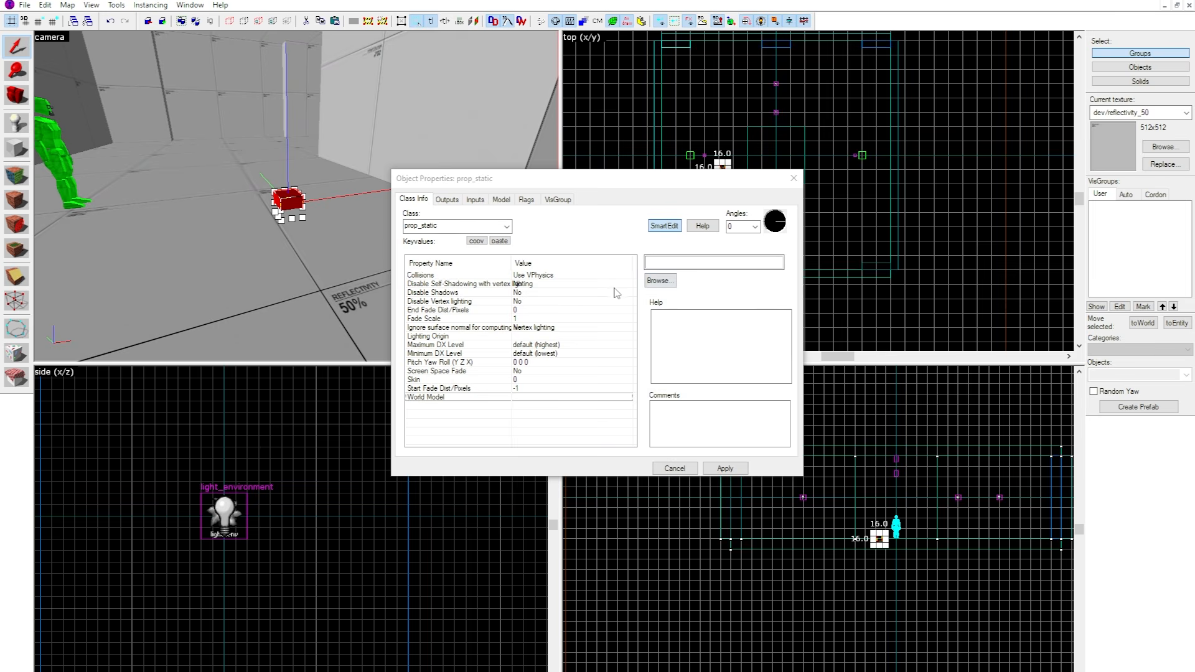
Open the model browser for the prop's world model and look through the models filtered by "crate".
{"action": "left_click", "coordinate": [661, 282]}
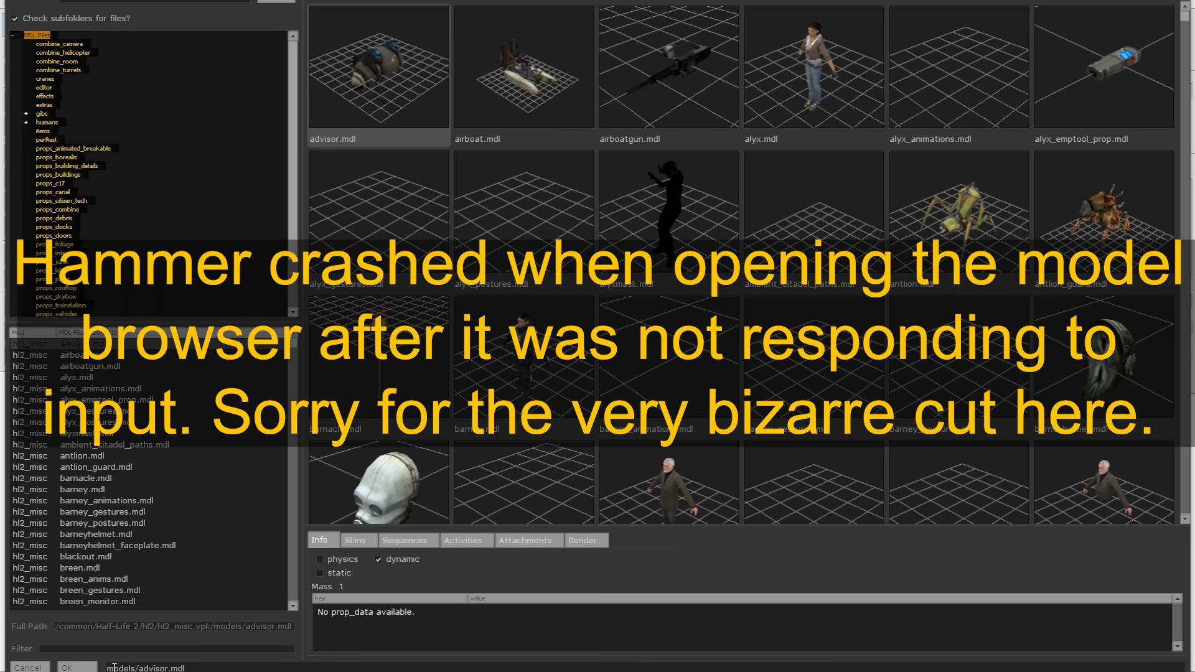
{"action": "left_click", "coordinate": [77, 648]}
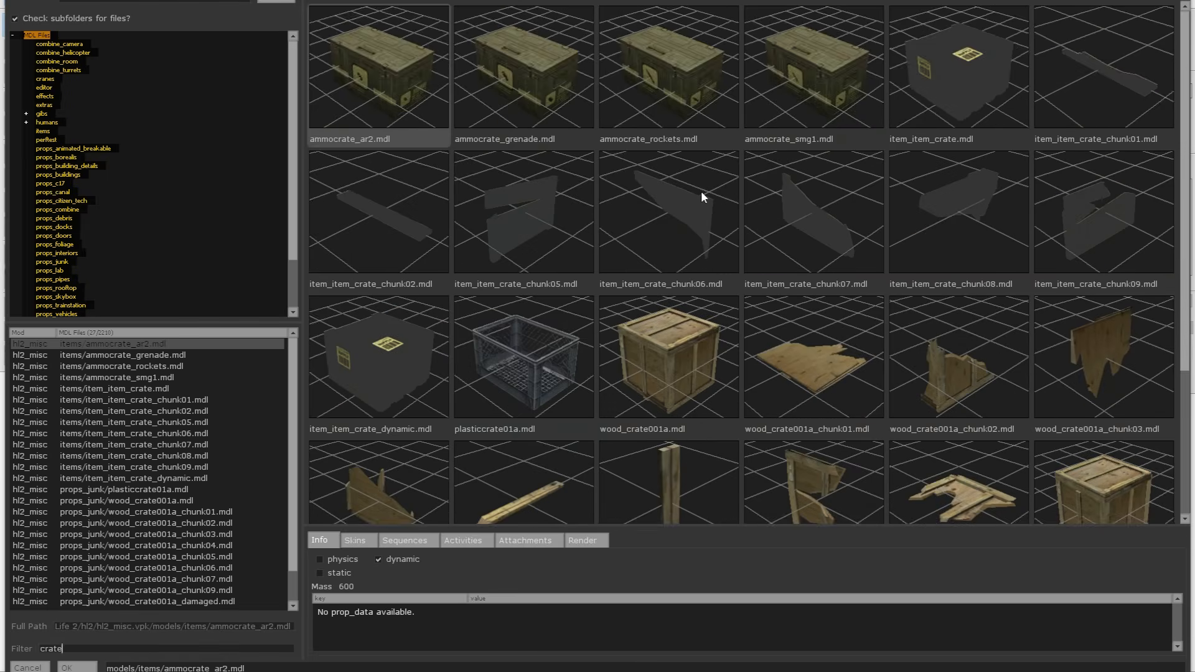
{"action": "scroll", "coordinate": [722, 221], "scroll_direction": "down", "scroll_amount": 4}
{"action": "scroll", "coordinate": [731, 233], "scroll_direction": "up", "scroll_amount": 4}
{"action": "scroll", "coordinate": [770, 260], "scroll_direction": "down", "scroll_amount": 3}
Change the model filter to "lab" and look through the props_lab models for a server rack.
{"action": "key", "text": "BackSpace"}
{"action": "key", "text": "BackSpace"}
{"action": "key", "text": "BackSpace"}
{"action": "key", "text": "BackSpace"}
{"action": "type", "text": "lab"}
{"action": "scroll", "coordinate": [801, 328], "scroll_direction": "down", "scroll_amount": 6}
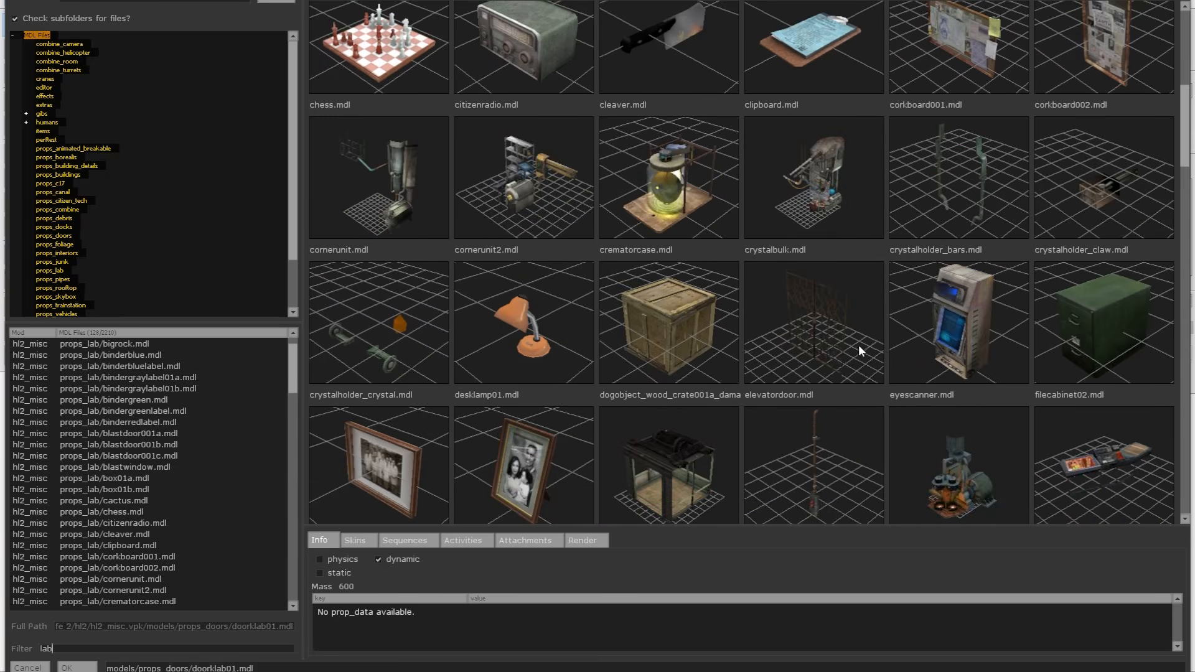
{"action": "scroll", "coordinate": [865, 367], "scroll_direction": "down", "scroll_amount": 4}
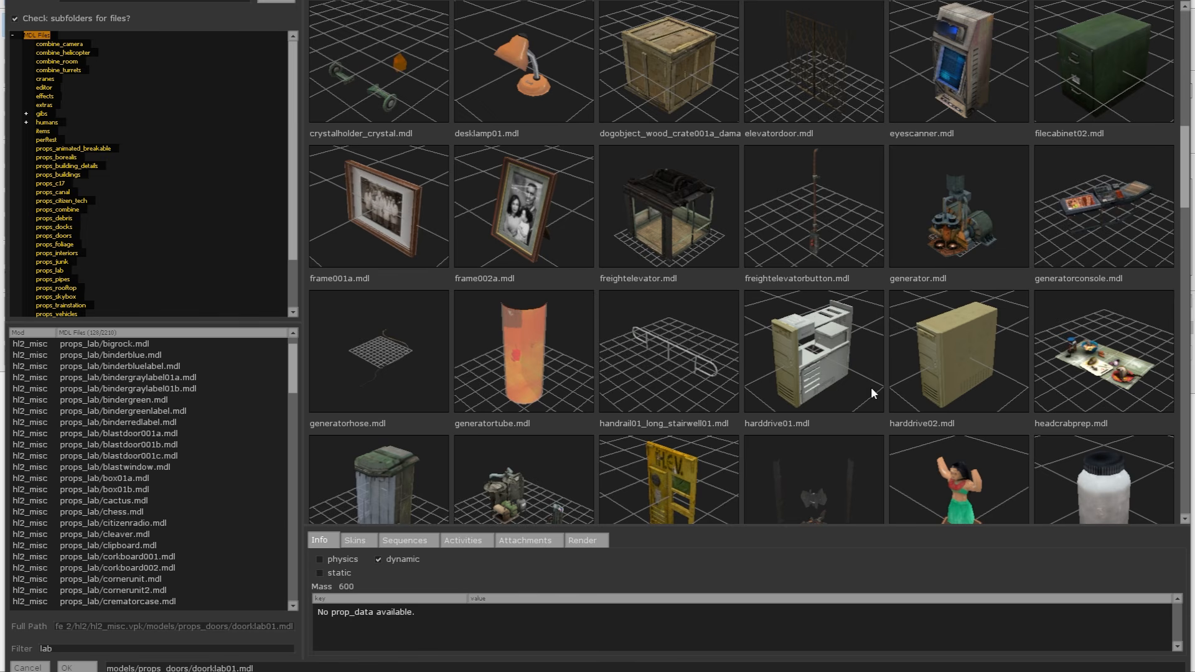
{"action": "scroll", "coordinate": [870, 382], "scroll_direction": "down", "scroll_amount": 1}
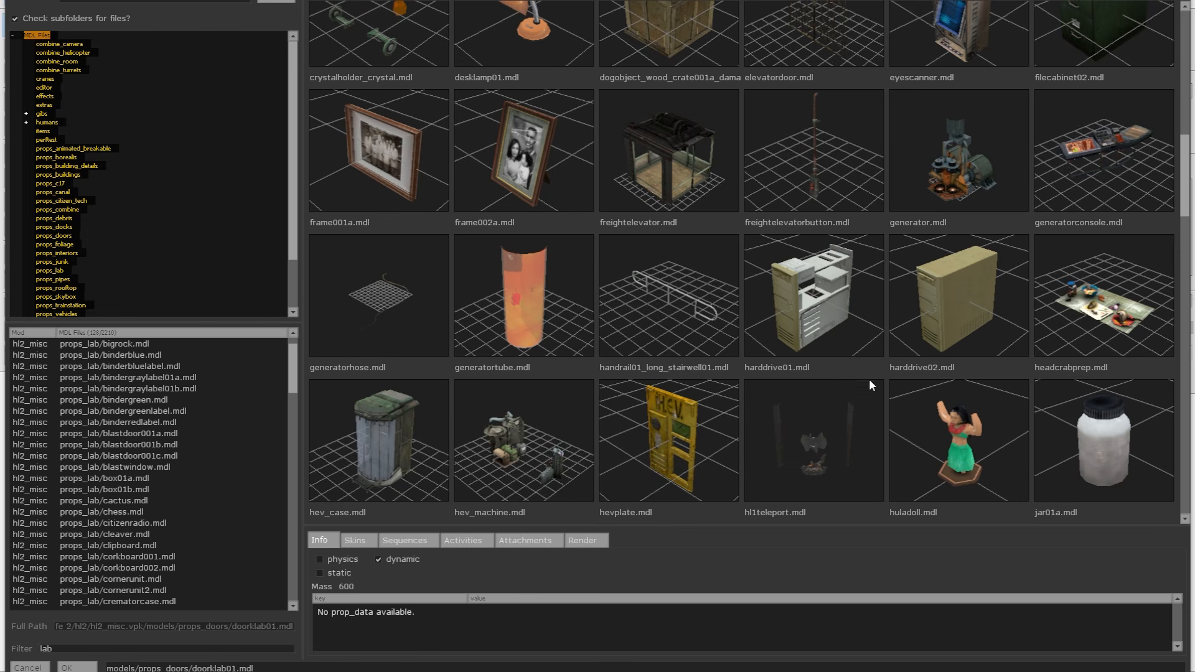
{"action": "scroll", "coordinate": [824, 338], "scroll_direction": "down", "scroll_amount": 13}
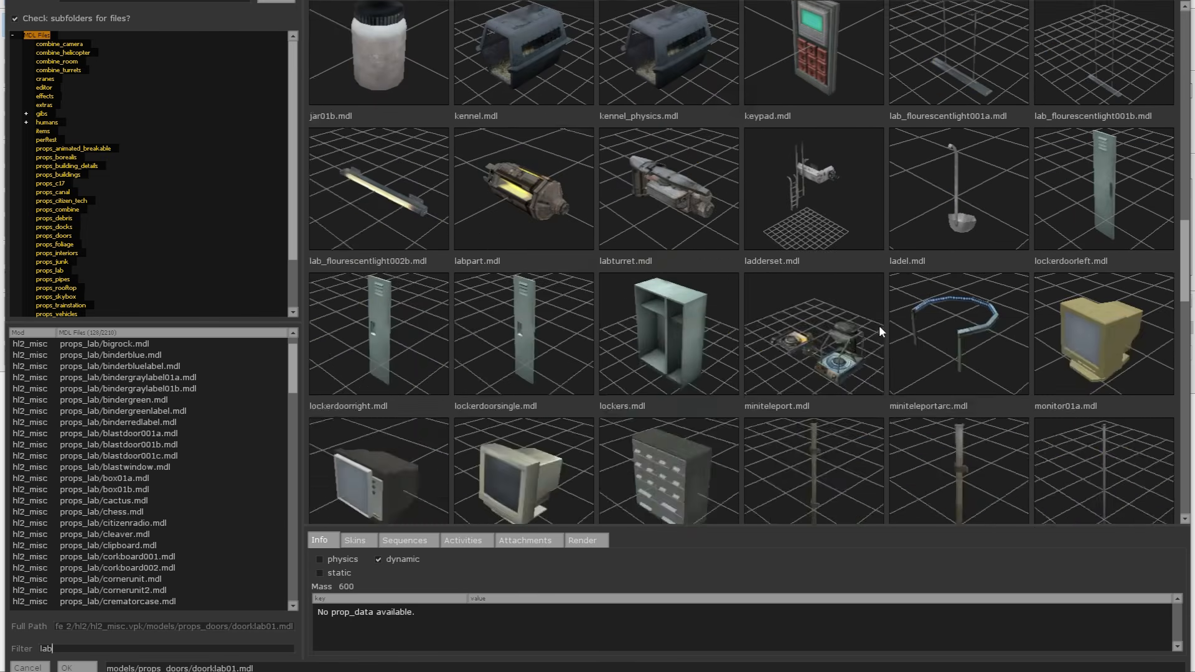
{"action": "scroll", "coordinate": [707, 381], "scroll_direction": "down", "scroll_amount": 7}
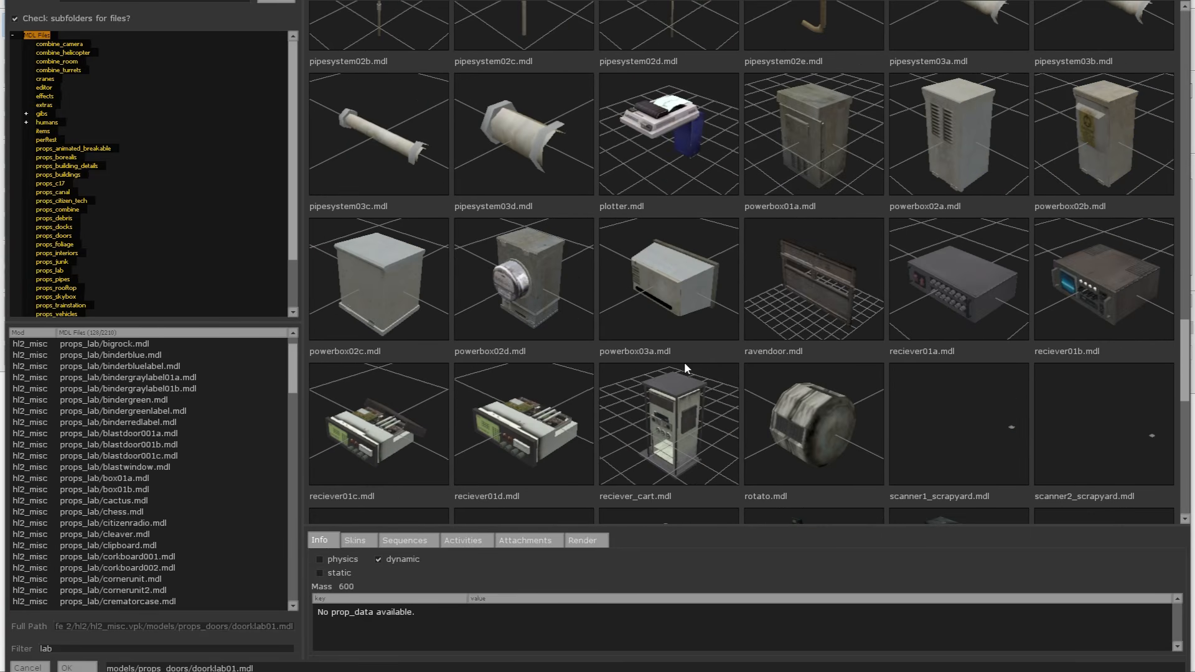
{"action": "scroll", "coordinate": [727, 360], "scroll_direction": "down", "scroll_amount": 7}
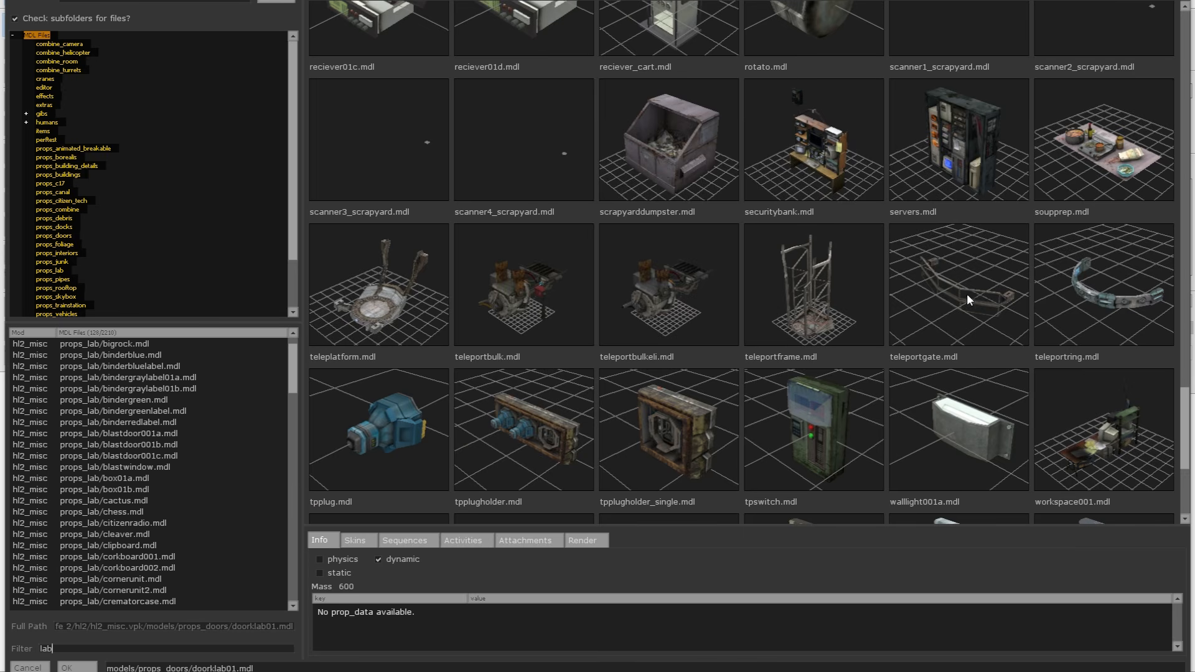
Assign models/props_lab/servers.mdl as the prop_static's world model, apply it and close the object properties.
{"action": "double_click", "coordinate": [958, 142]}
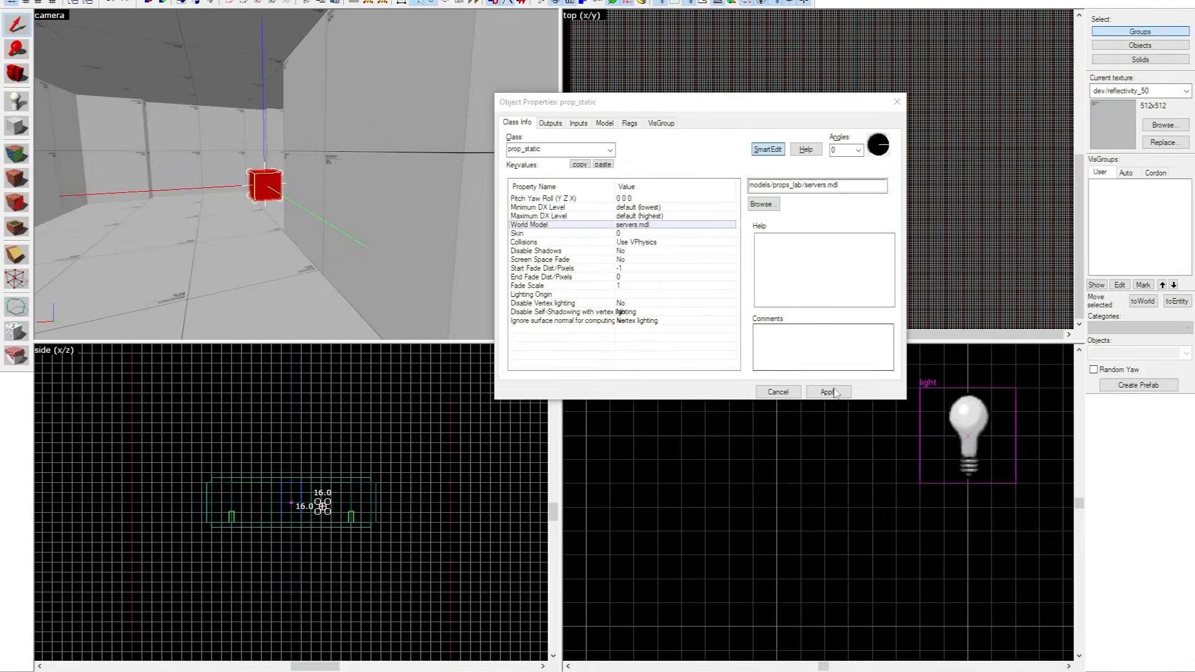
{"action": "left_click", "coordinate": [828, 392]}
{"action": "key", "text": "z"}
{"action": "key", "text": "s"}
{"action": "key", "text": "z"}
{"action": "left_click", "coordinate": [896, 102]}
Move the servers prop against the face of the central block and lower it onto the floor.
{"action": "scroll", "coordinate": [871, 136], "scroll_direction": "down", "scroll_amount": 4}
{"action": "scroll", "coordinate": [871, 136], "scroll_direction": "up", "scroll_amount": 8}
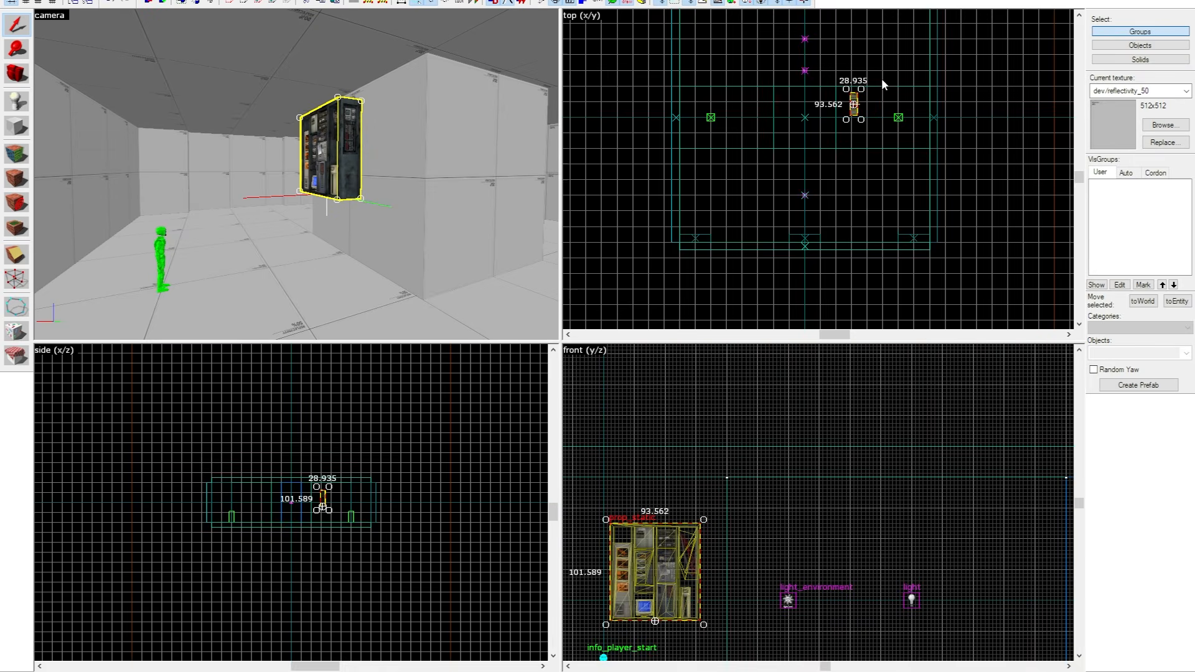
{"action": "scroll", "coordinate": [819, 163], "scroll_direction": "down", "scroll_amount": 3}
{"action": "scroll", "coordinate": [747, 87], "scroll_direction": "up", "scroll_amount": 2}
{"action": "left_click_drag", "start_coordinate": [750, 79], "coordinate": [721, 113]}
{"action": "left_click_drag", "start_coordinate": [821, 430], "coordinate": [825, 531]}
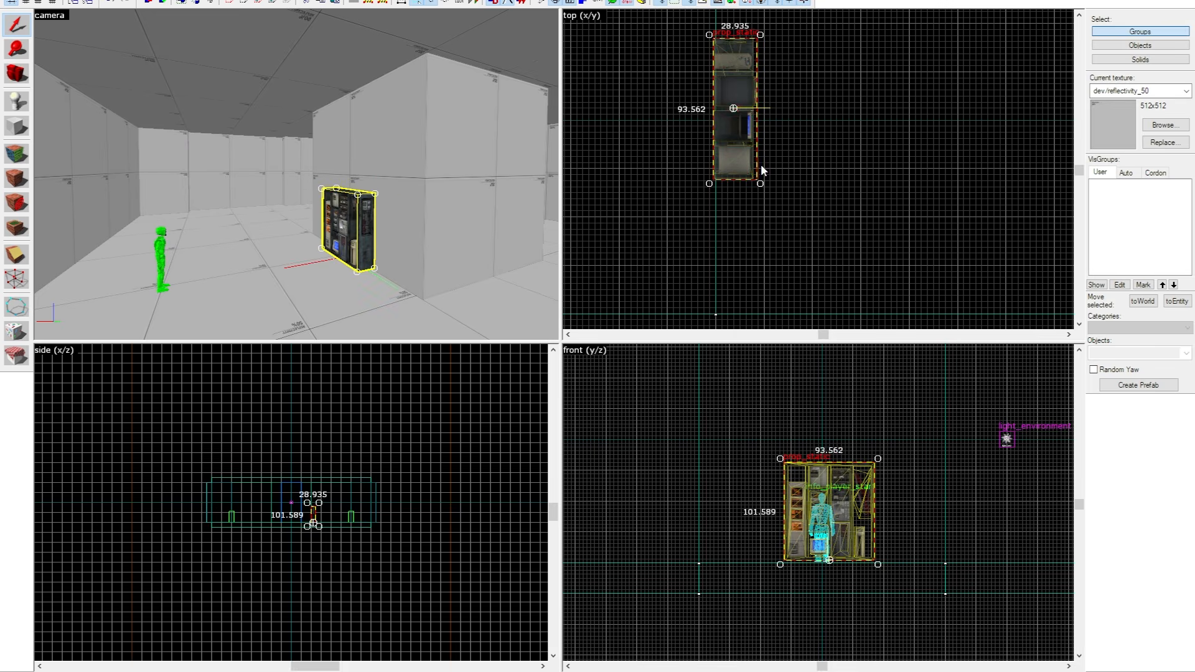
Try to rotate the servers prop in the top view, and undo the change.
{"action": "scroll", "coordinate": [804, 176], "scroll_direction": "down", "scroll_amount": 5}
{"action": "key", "text": "z"}
{"action": "key", "text": "w"}
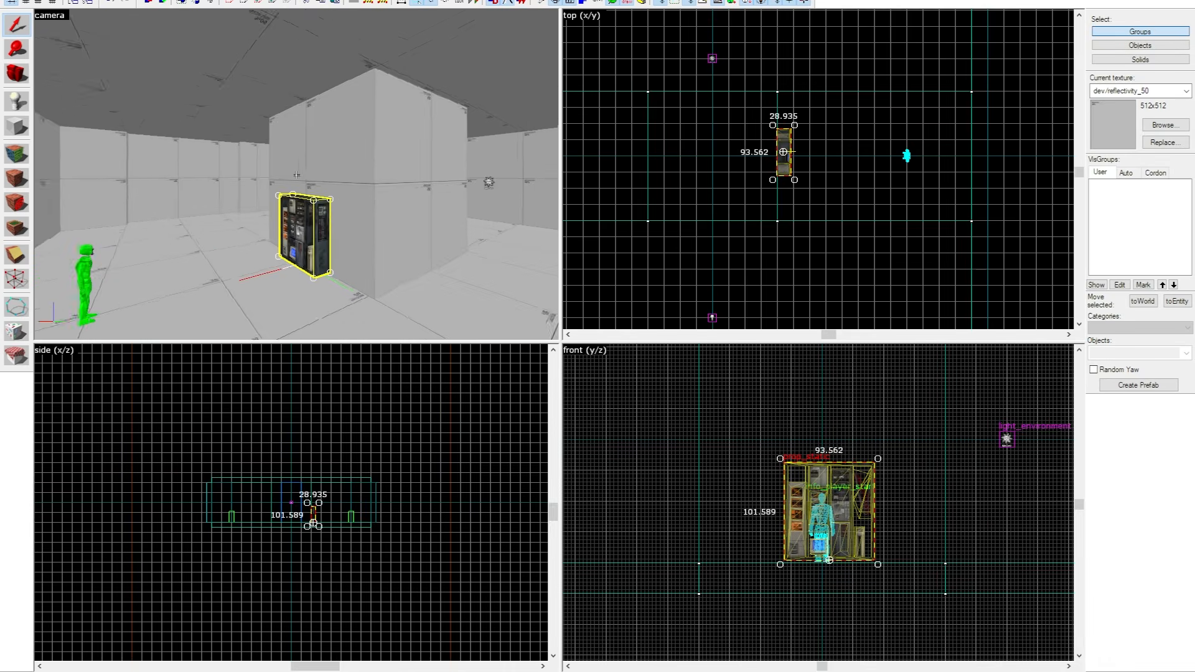
{"action": "key", "text": "a"}
{"action": "key", "text": "s"}
{"action": "key", "text": "z"}
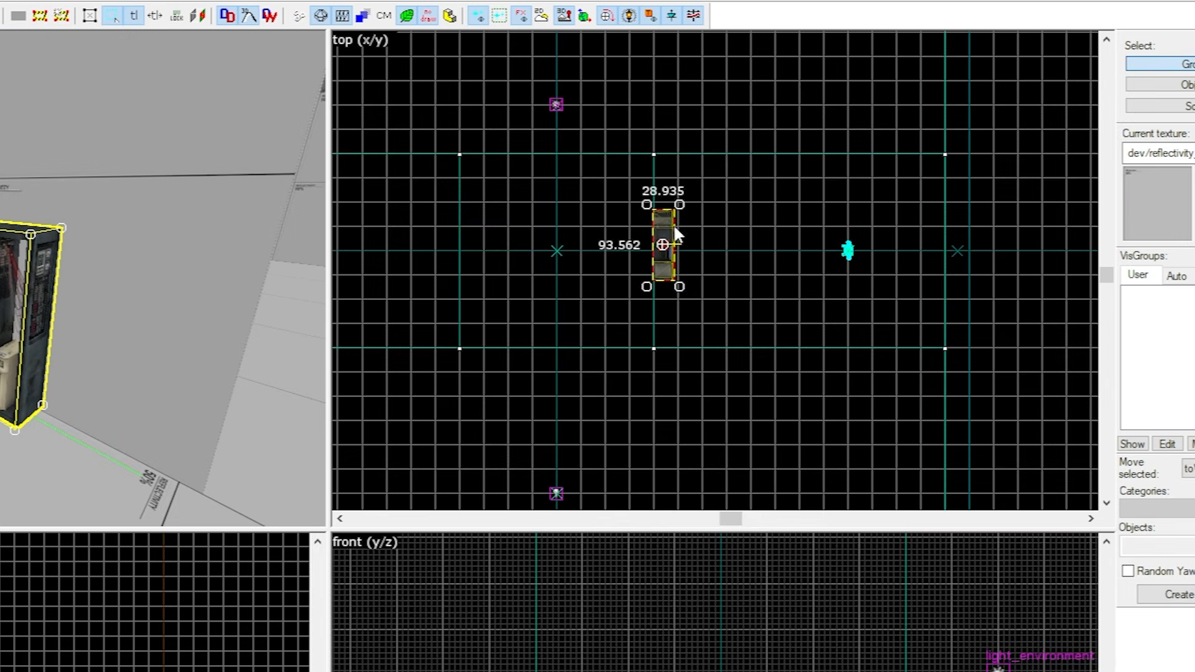
{"action": "left_click_drag", "start_coordinate": [683, 201], "coordinate": [859, 383]}
{"action": "key", "text": "ctrl+z"}
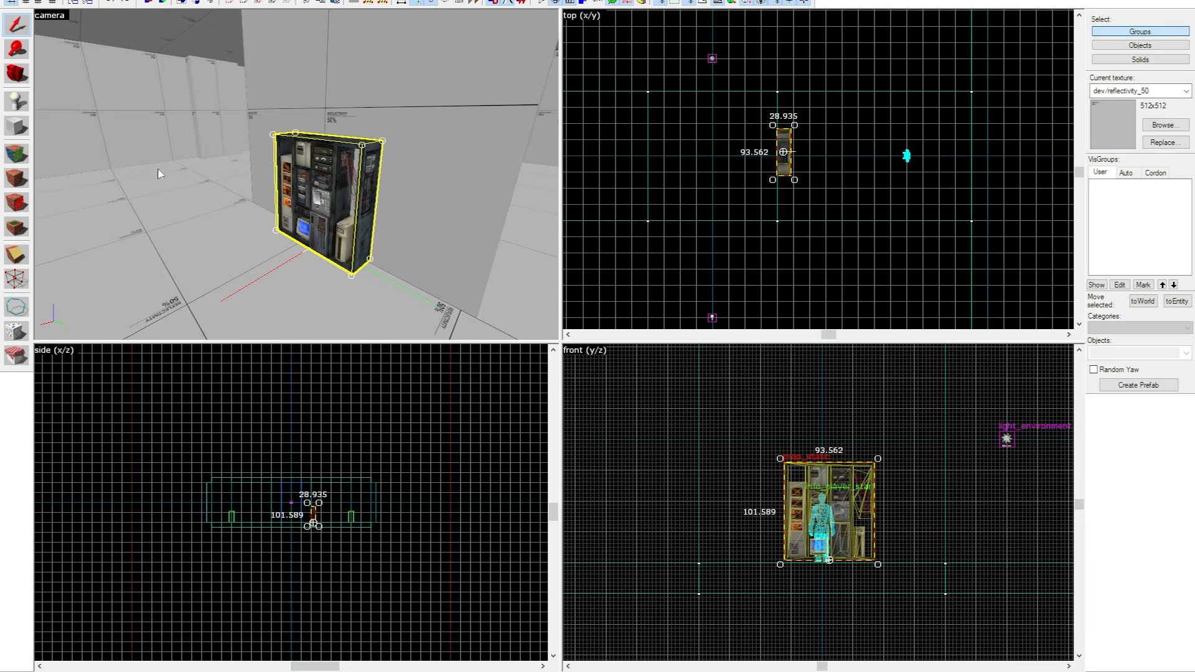
Paste a copy of the servers prop and set its world model to models/props_lab/securitybank.mdl.
{"action": "key", "text": "z"}
{"action": "key", "text": "s"}
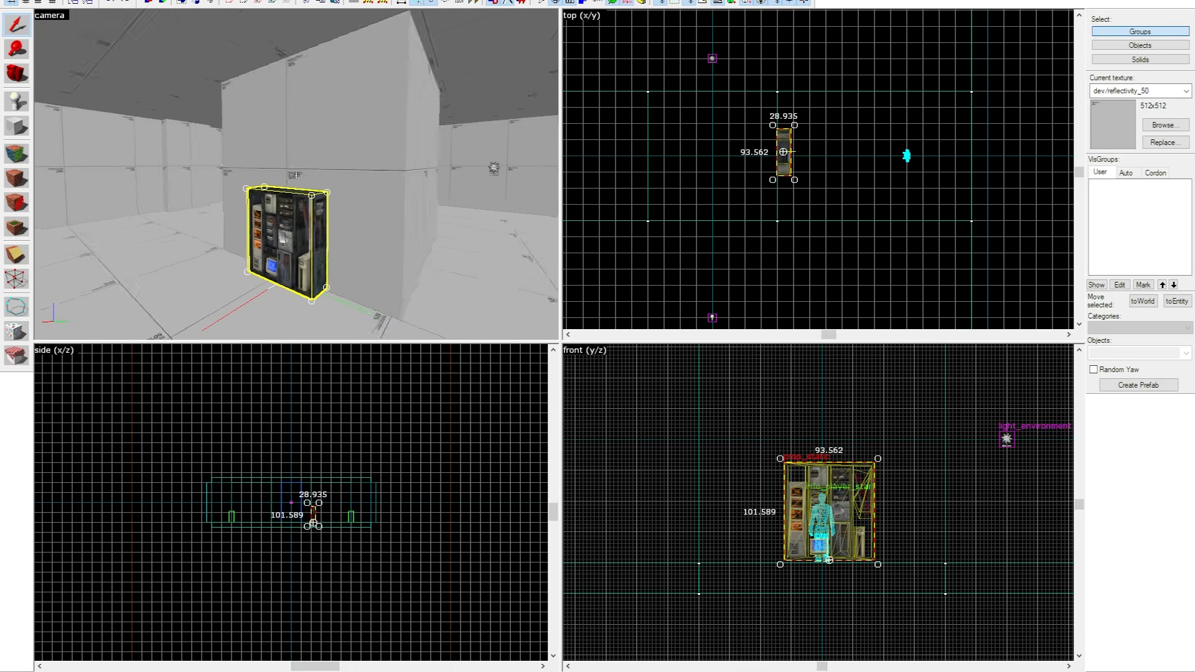
{"action": "key", "text": "ctrl+v"}
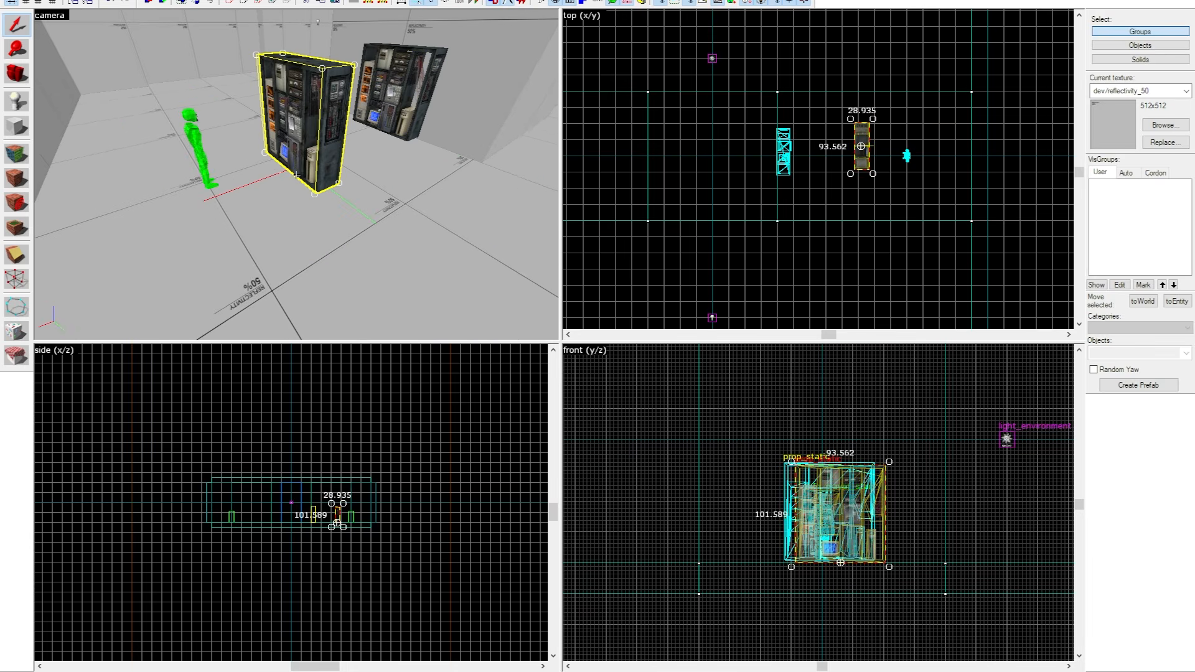
{"action": "key", "text": "alt+Return"}
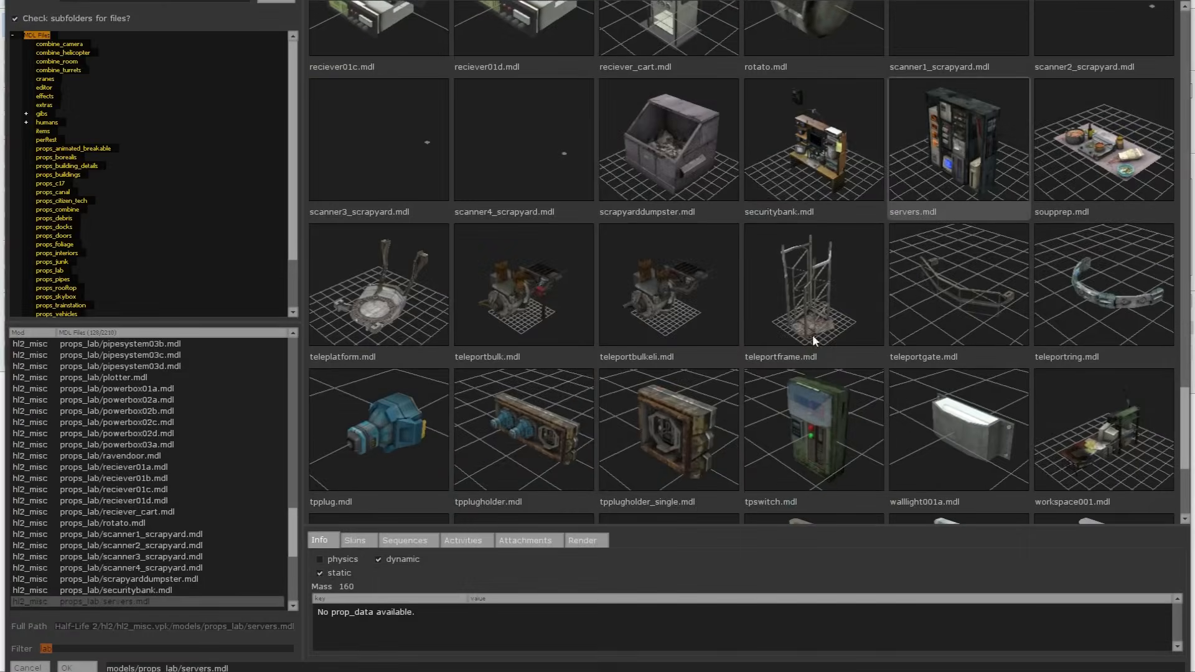
{"action": "double_click", "coordinate": [845, 165]}
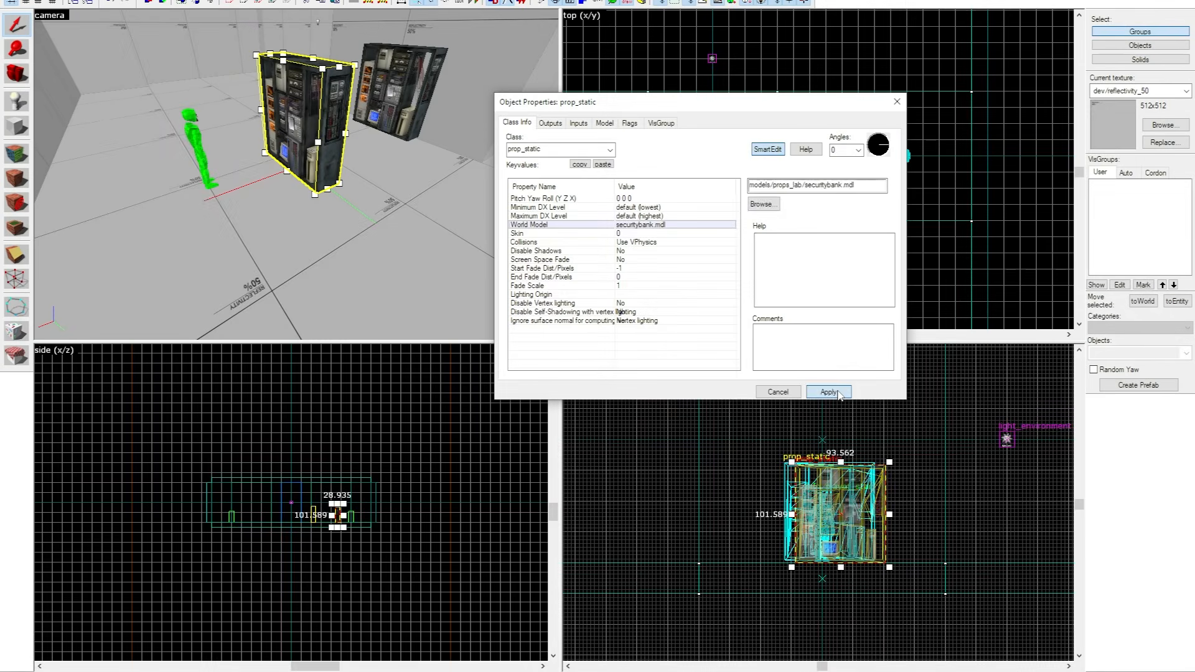
{"action": "left_click", "coordinate": [828, 392]}
{"action": "left_click", "coordinate": [901, 103]}
Move the securitybank prop against the central block's face, next to the servers prop.
{"action": "scroll", "coordinate": [882, 186], "scroll_direction": "up", "scroll_amount": 2}
{"action": "left_click_drag", "start_coordinate": [880, 168], "coordinate": [767, 221]}
{"action": "scroll", "coordinate": [768, 221], "scroll_direction": "up", "scroll_amount": 7}
{"action": "key", "text": "z"}
{"action": "key", "text": "w"}
{"action": "key", "text": "a"}
{"action": "key", "text": "z"}
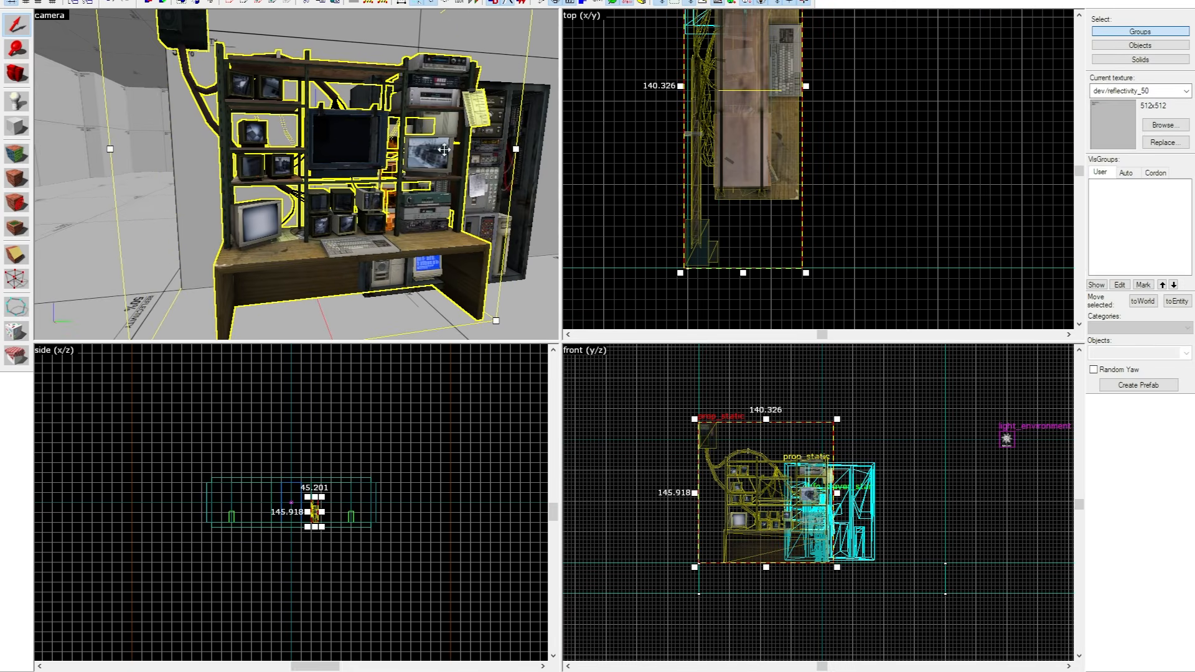
Slide the servers prop along the block's face clear of the security bank, and adjust the bank's position beside it.
{"action": "left_click", "coordinate": [533, 142]}
{"action": "scroll", "coordinate": [870, 163], "scroll_direction": "down", "scroll_amount": 9}
{"action": "scroll", "coordinate": [853, 132], "scroll_direction": "up", "scroll_amount": 8}
{"action": "left_click_drag", "start_coordinate": [836, 133], "coordinate": [843, 31]}
{"action": "scroll", "coordinate": [850, 146], "scroll_direction": "down", "scroll_amount": 9}
{"action": "scroll", "coordinate": [849, 120], "scroll_direction": "up", "scroll_amount": 8}
{"action": "left_click_drag", "start_coordinate": [821, 190], "coordinate": [804, 207]}
Fine-tune the servers prop's position beside the security bank and select both props together.
{"action": "key", "text": "z"}
{"action": "key", "text": "s"}
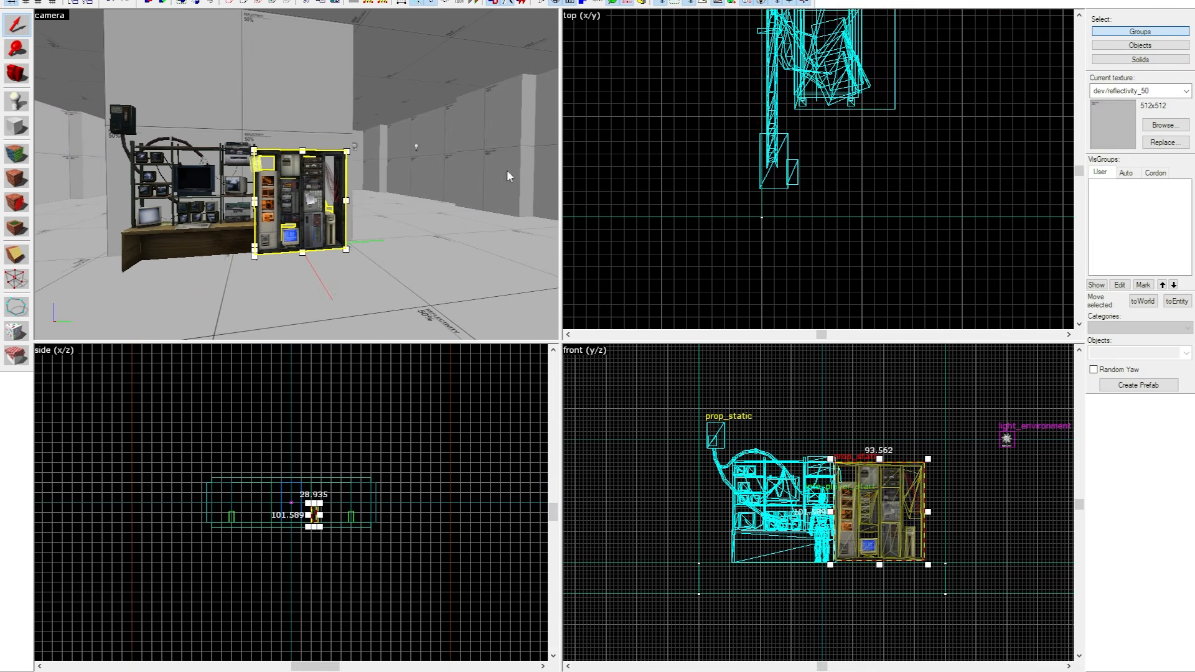
{"action": "scroll", "coordinate": [747, 212], "scroll_direction": "down", "scroll_amount": 5}
{"action": "scroll", "coordinate": [747, 212], "scroll_direction": "up", "scroll_amount": 5}
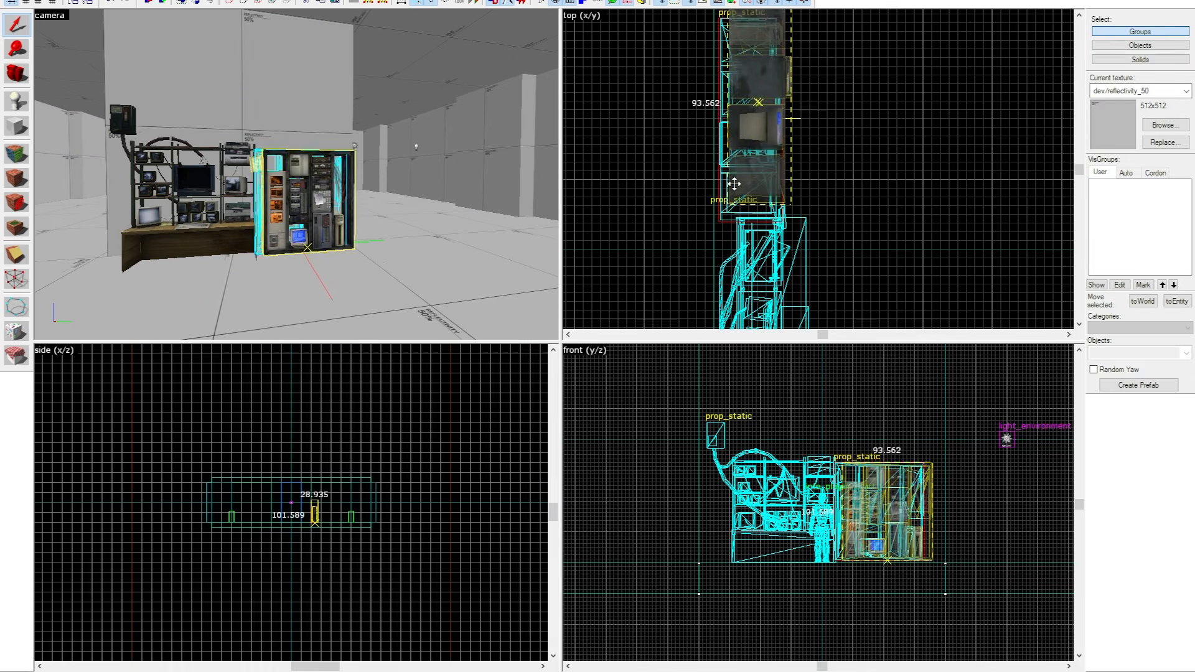
{"action": "left_click", "coordinate": [281, 218], "text": "ctrl"}
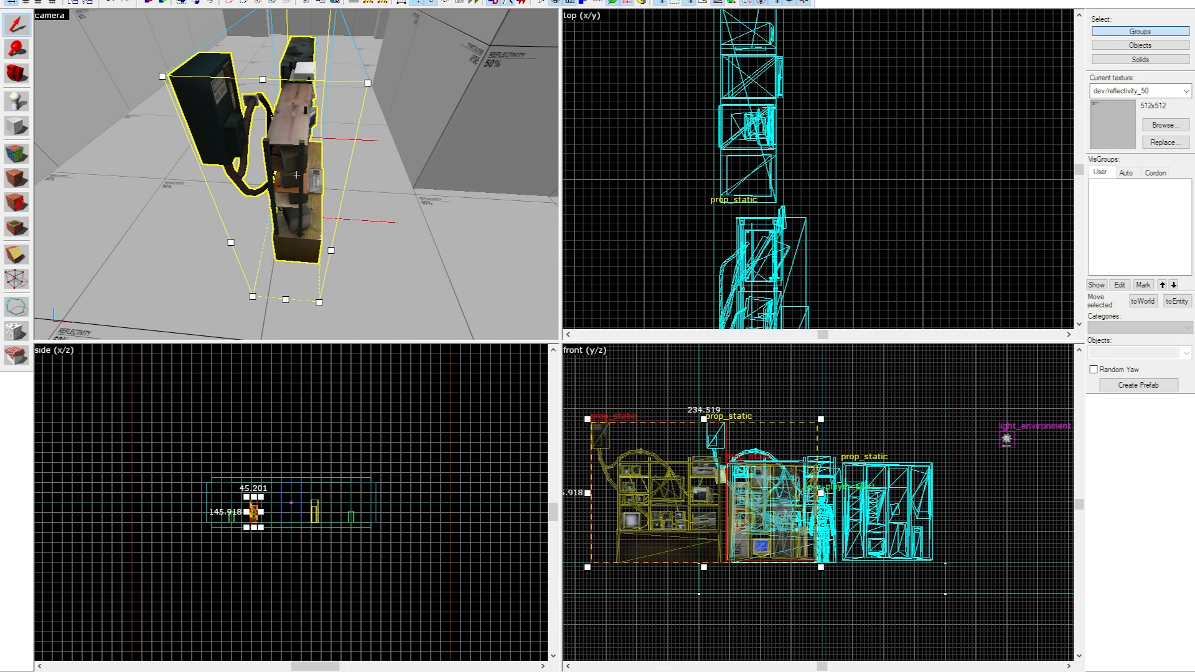
Duplicate both props onto the opposite side of the central block, turned to face the other way, and clear the selection.
{"action": "scroll", "coordinate": [772, 187], "scroll_direction": "down", "scroll_amount": 3}
{"action": "mouse_move", "coordinate": [769, 237]}
{"action": "left_mouse_down"}
{"action": "mouse_move", "coordinate": [806, 235]}
{"action": "mouse_move", "coordinate": [767, 242]}
{"action": "left_mouse_up"}
{"action": "left_click_drag", "start_coordinate": [774, 226], "coordinate": [862, 192]}
{"action": "scroll", "coordinate": [789, 174], "scroll_direction": "up", "scroll_amount": 6}
{"action": "scroll", "coordinate": [822, 198], "scroll_direction": "down", "scroll_amount": 6}
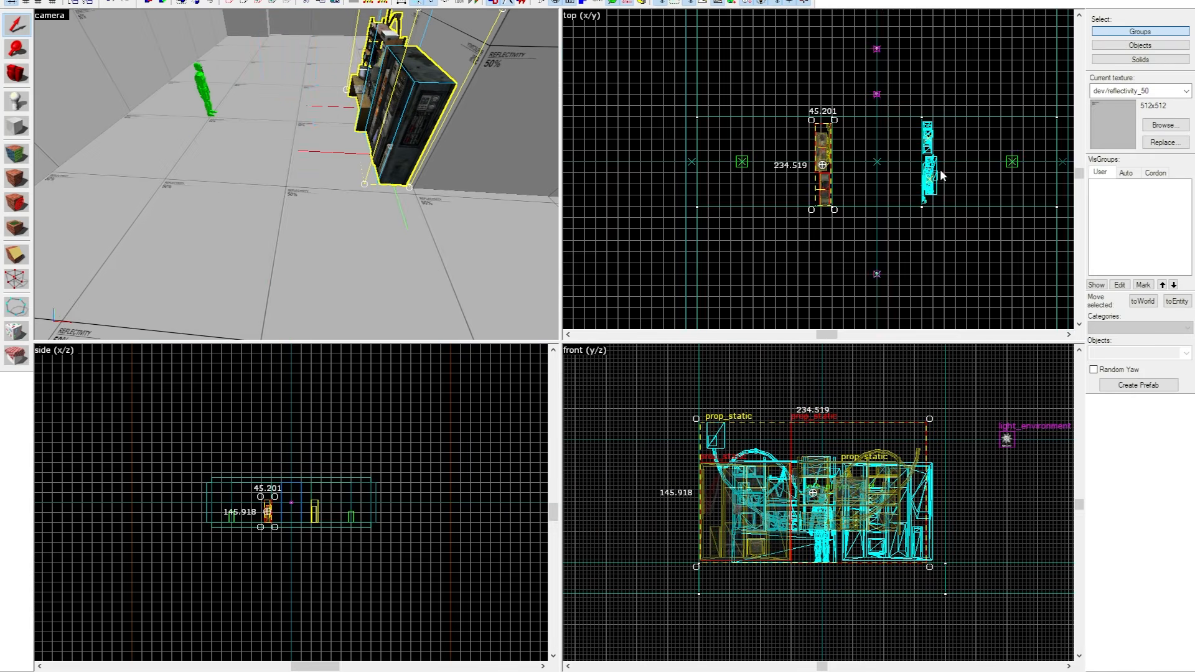
{"action": "scroll", "coordinate": [922, 128], "scroll_direction": "up", "scroll_amount": 6}
{"action": "scroll", "coordinate": [770, 135], "scroll_direction": "down", "scroll_amount": 6}
{"action": "key", "text": "z"}
{"action": "key", "text": "z"}
{"action": "key", "text": "Escape"}
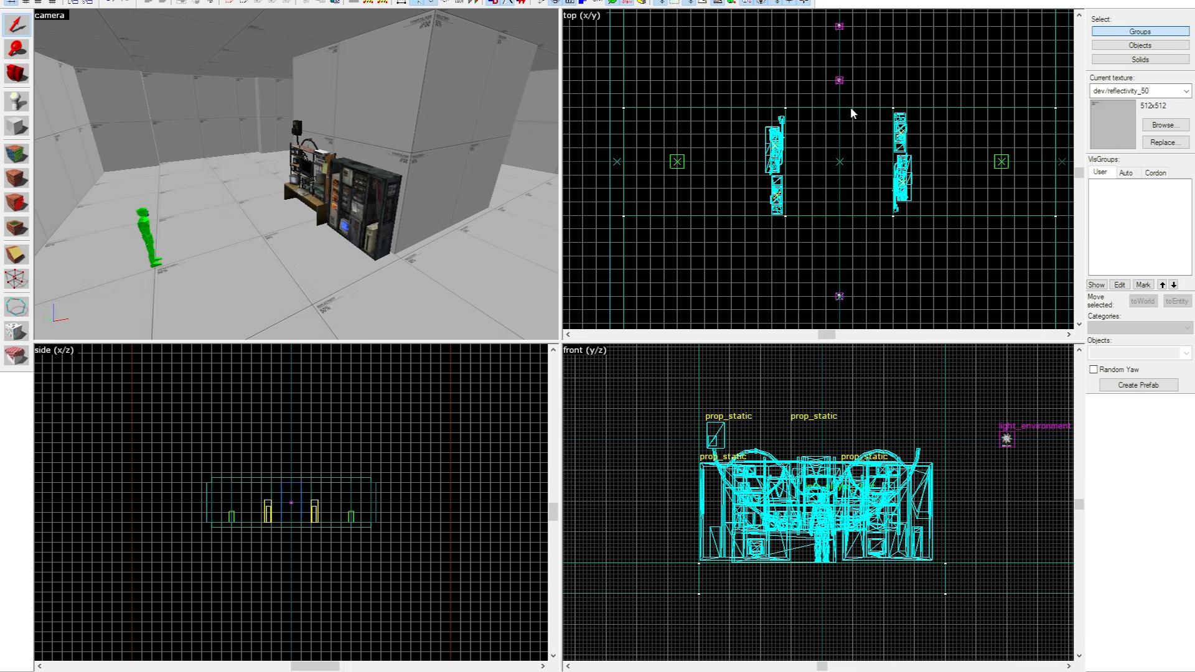
Select the duplicated security bank and servers and adjust their position along the central block's face.
{"action": "left_click", "coordinate": [837, 108]}
{"action": "left_click", "coordinate": [781, 124]}
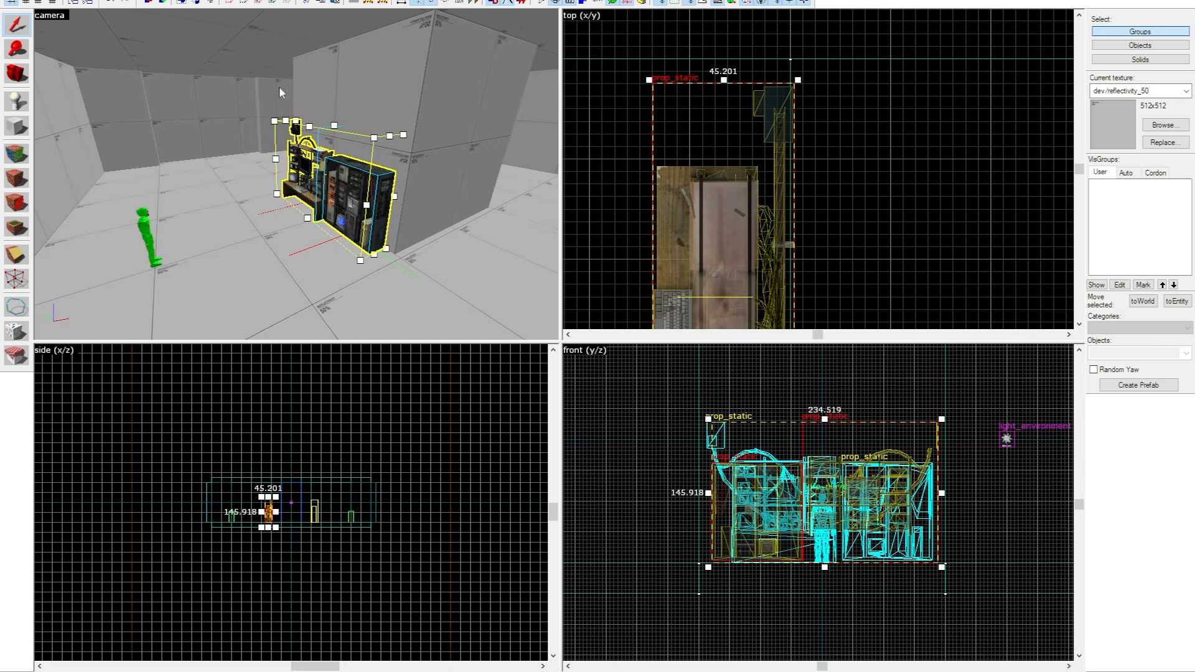
{"action": "left_click", "coordinate": [279, 87]}
{"action": "key", "text": "z"}
{"action": "key", "text": "w"}
{"action": "key", "text": "a"}
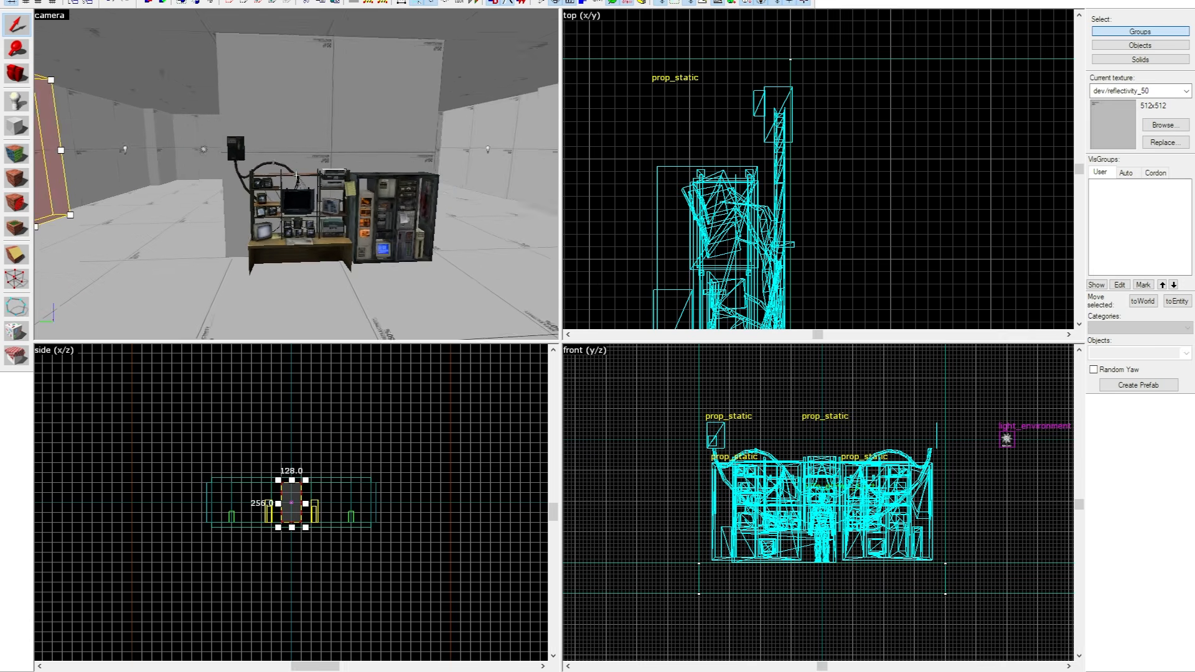
{"action": "key", "text": "z"}
{"action": "left_click", "coordinate": [304, 193]}
{"action": "left_click", "coordinate": [439, 212], "text": "ctrl"}
{"action": "left_click", "coordinate": [736, 140]}
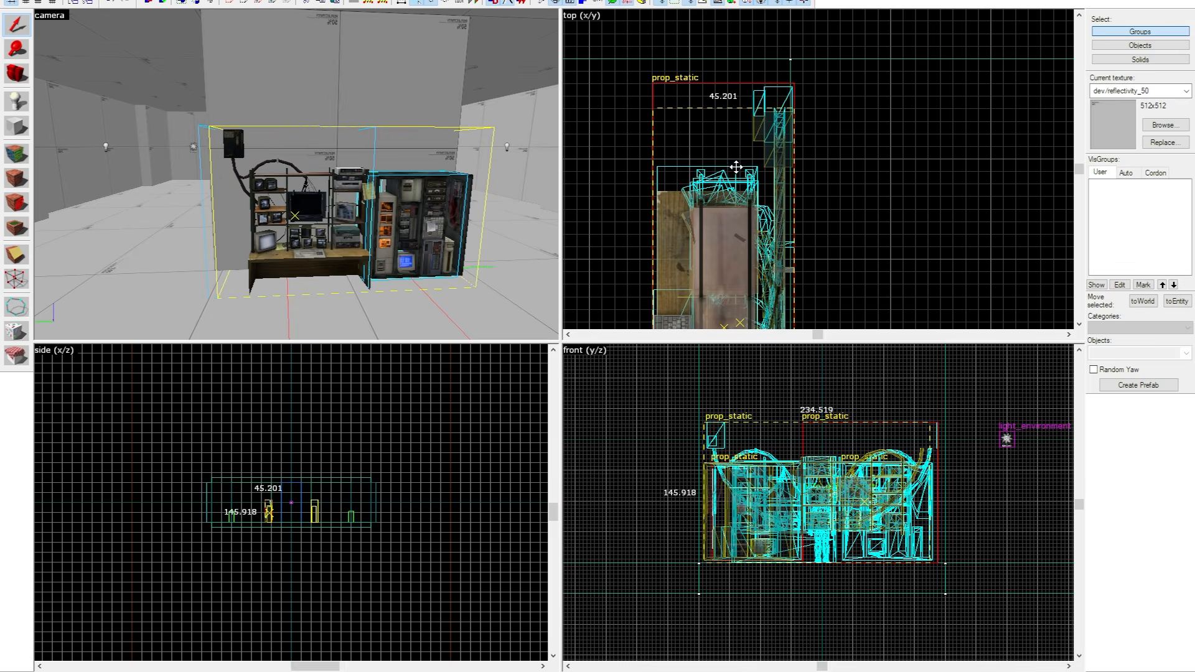
{"action": "left_click", "coordinate": [769, 128]}
{"action": "left_click", "coordinate": [848, 30]}
Place a new entity on the floor in front of the security bank and open its properties.
{"action": "key", "text": "z"}
{"action": "key", "text": "a"}
{"action": "key", "text": "w"}
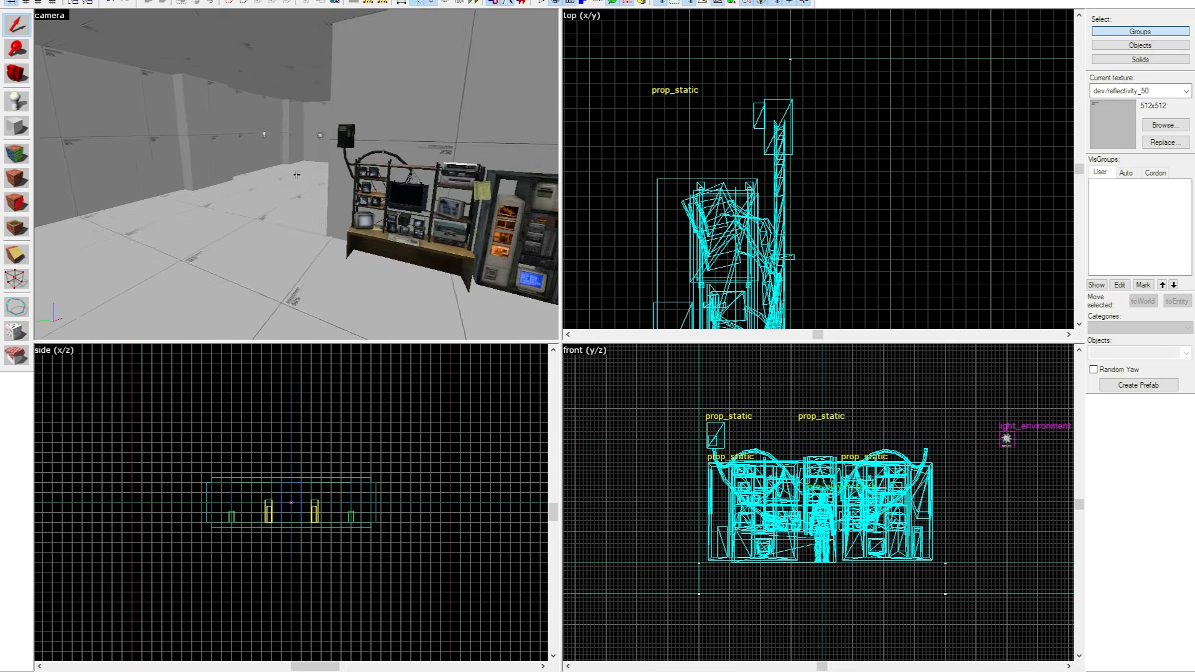
{"action": "key", "text": "shift+r"}
{"action": "key", "text": "shift+e"}
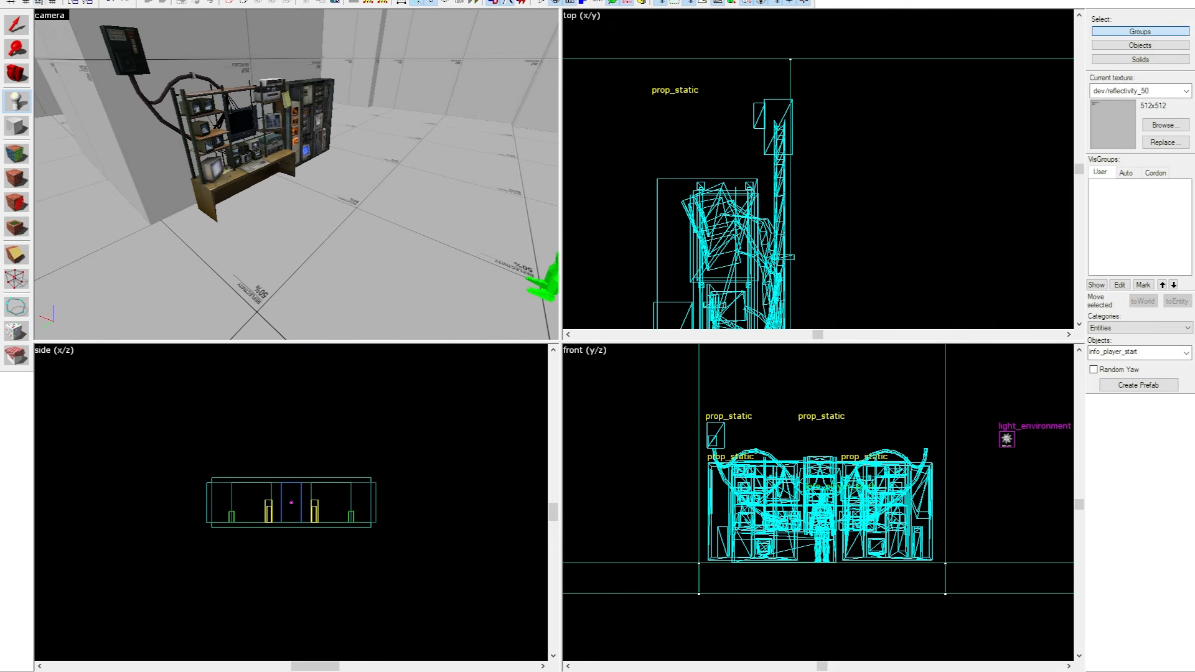
{"action": "left_click", "coordinate": [22, 3]}
{"action": "left_click", "coordinate": [359, 208]}
{"action": "key", "text": "shift+s"}
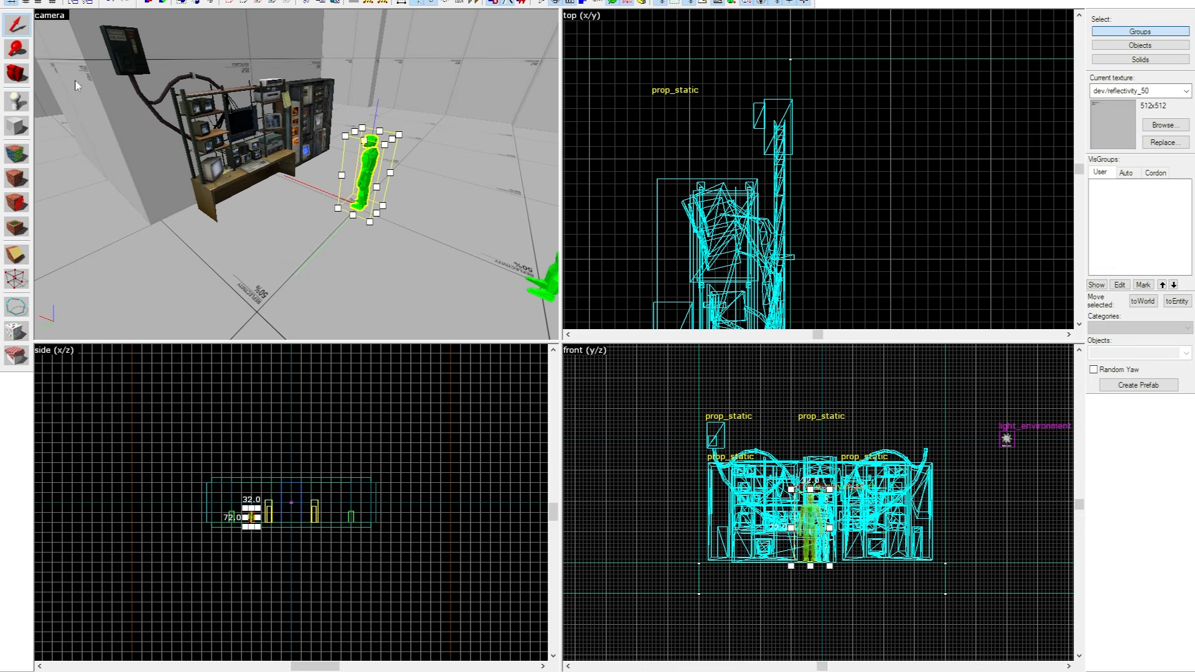
{"action": "left_click", "coordinate": [373, 162]}
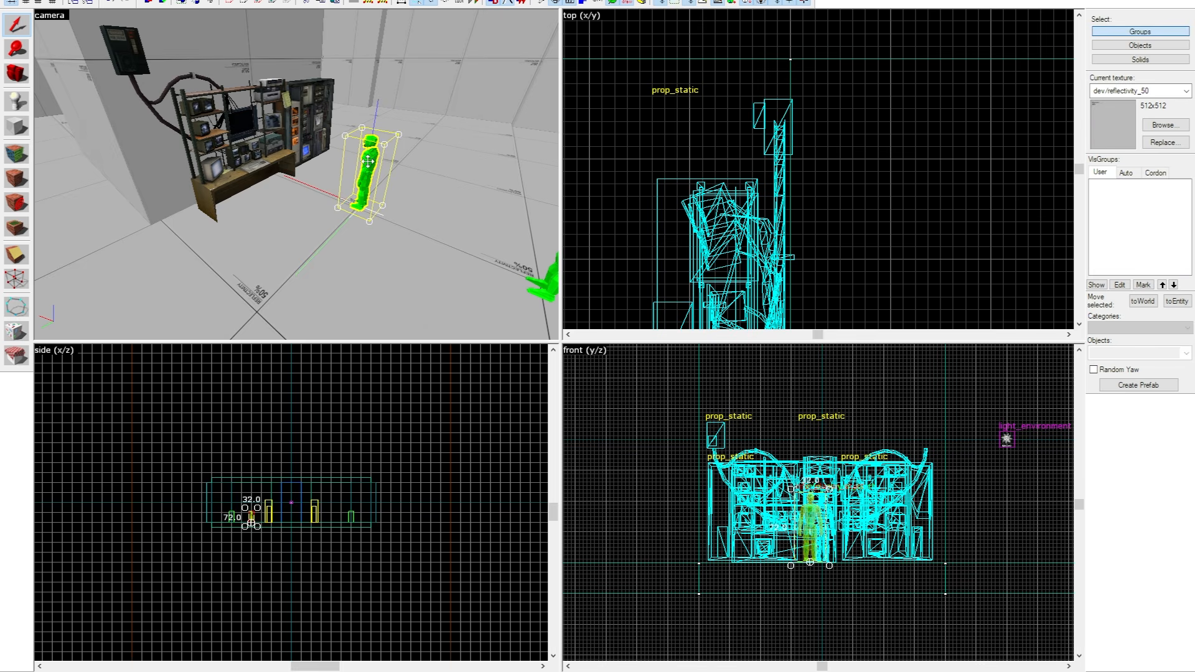
{"action": "double_click", "coordinate": [367, 161]}
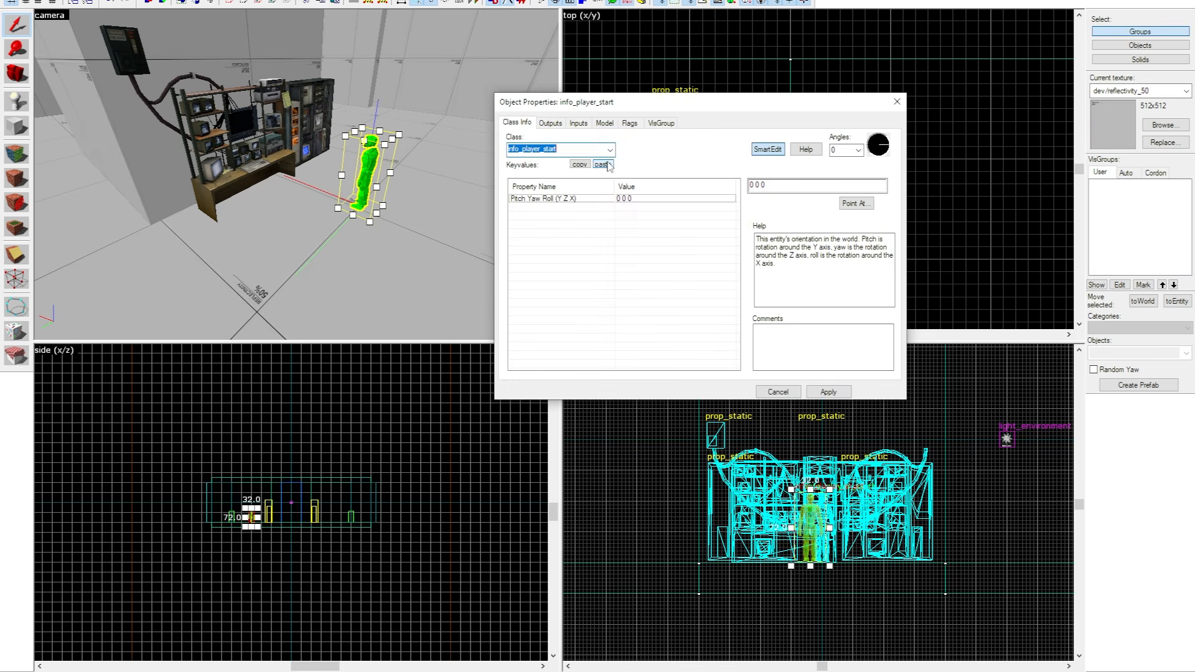
Set the new entity's class to prop_physics.
{"action": "type", "text": "prop_physics"}
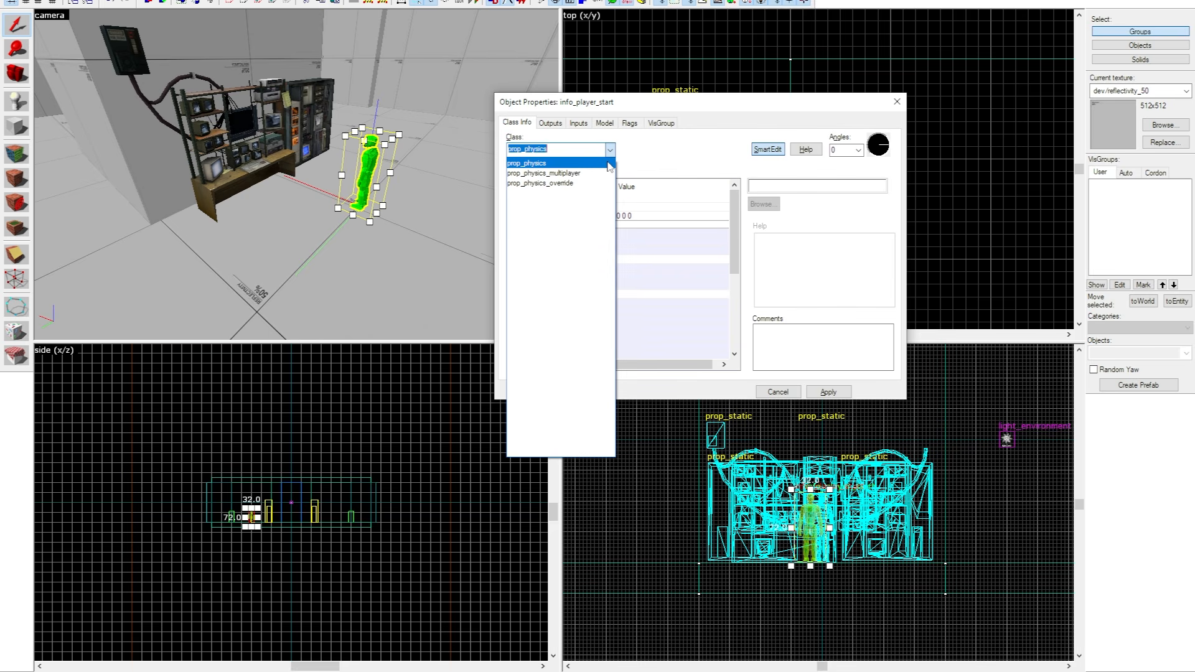
{"action": "left_click", "coordinate": [608, 164]}
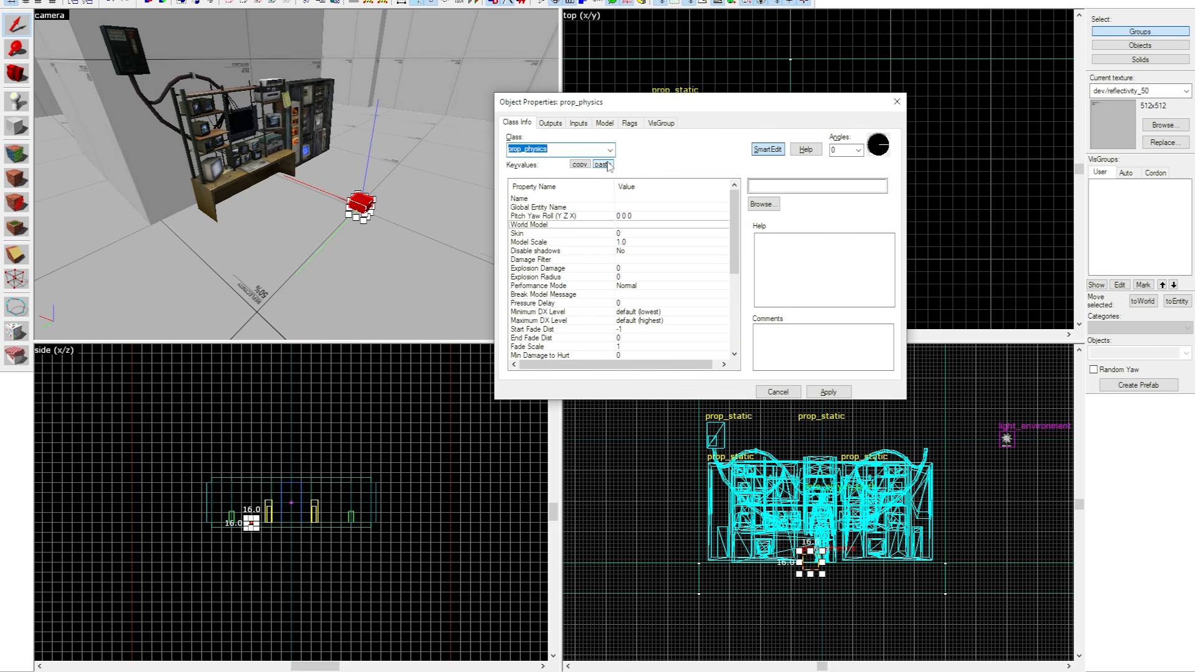
{"action": "type", "text": "p"}
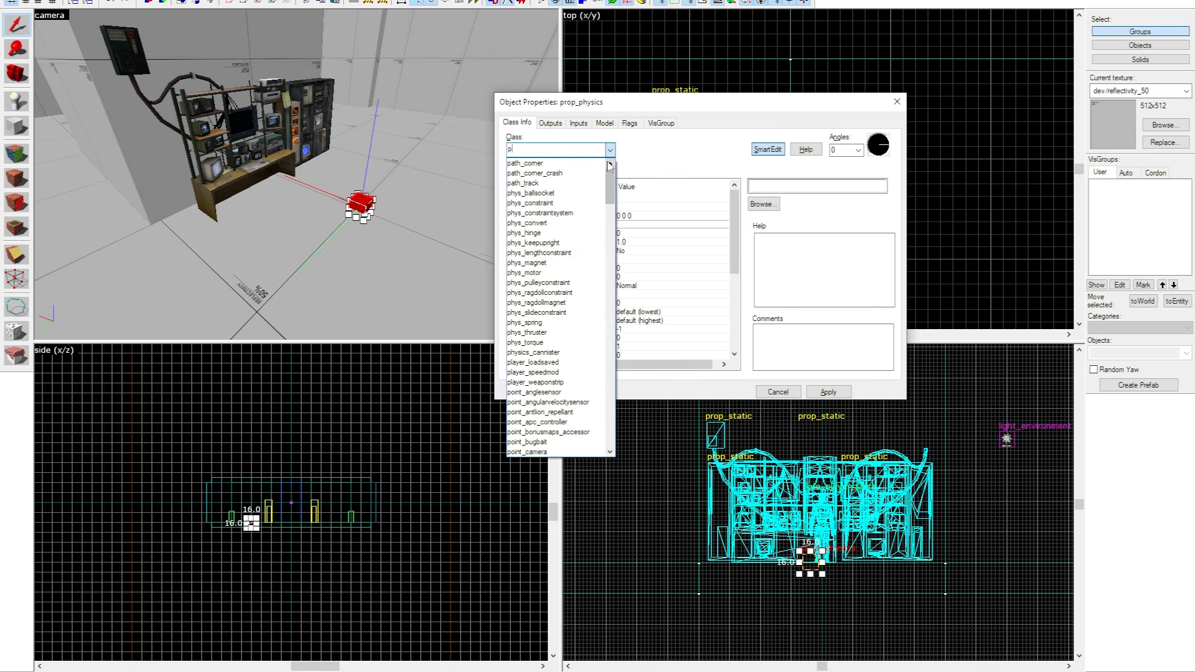
{"action": "type", "text": "rop_"}
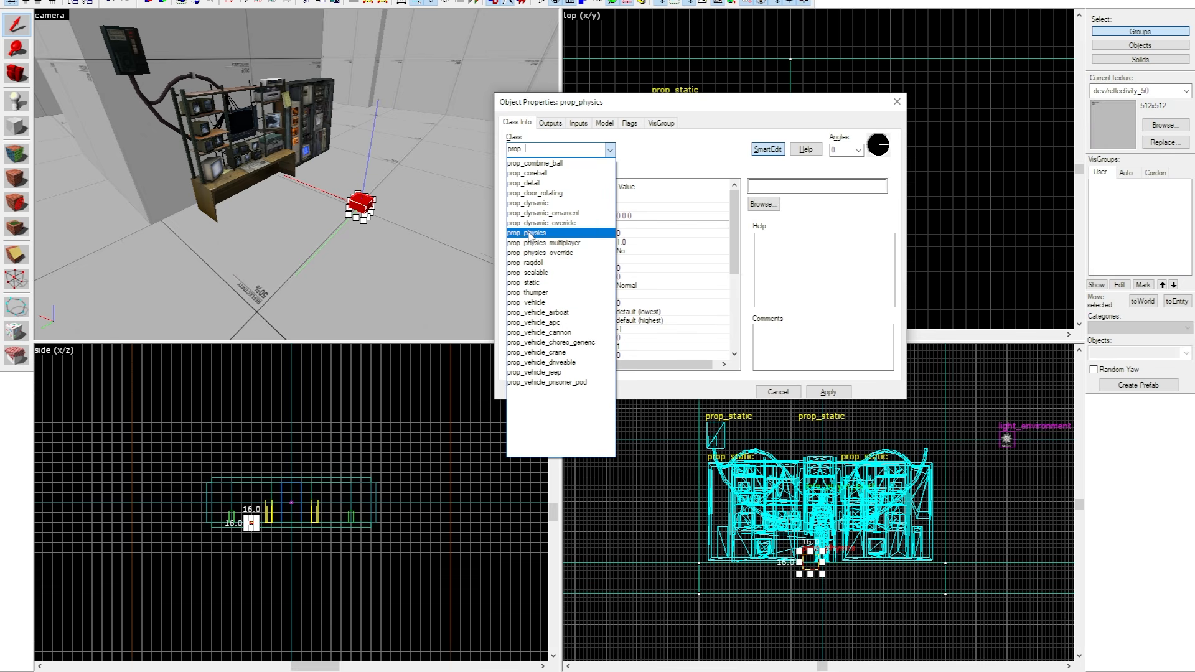
{"action": "left_click", "coordinate": [529, 233]}
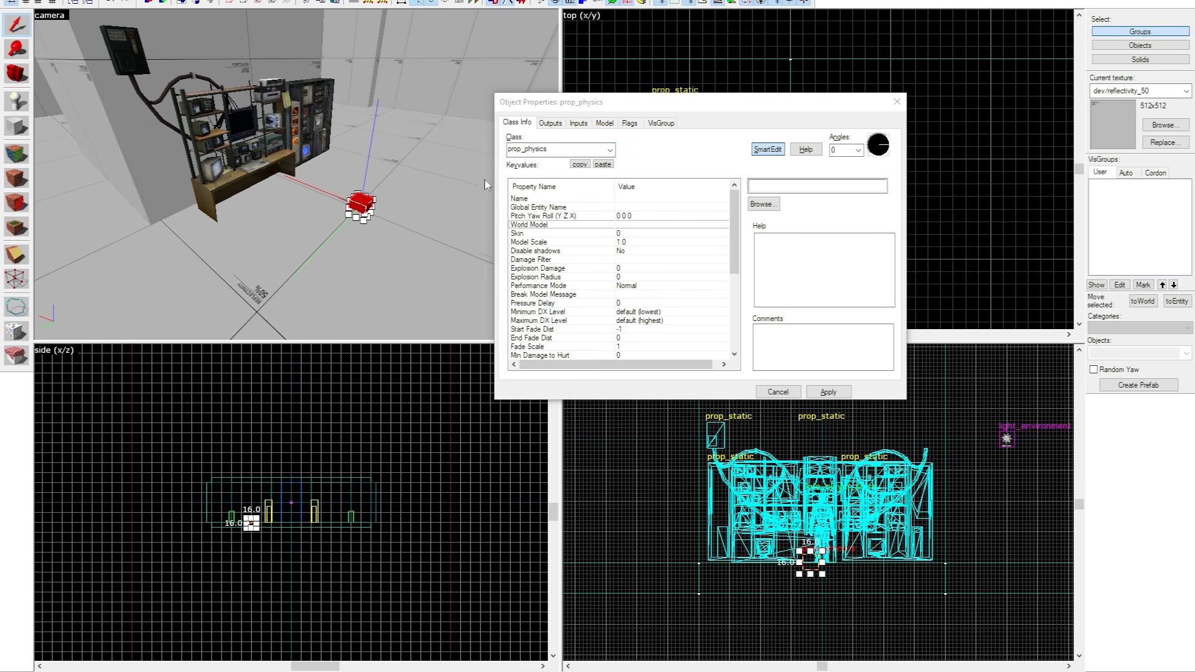
Filter the model browser for "chair" and assign chair_office01a.mdl as the physics prop's world model.
{"action": "left_click", "coordinate": [758, 205]}
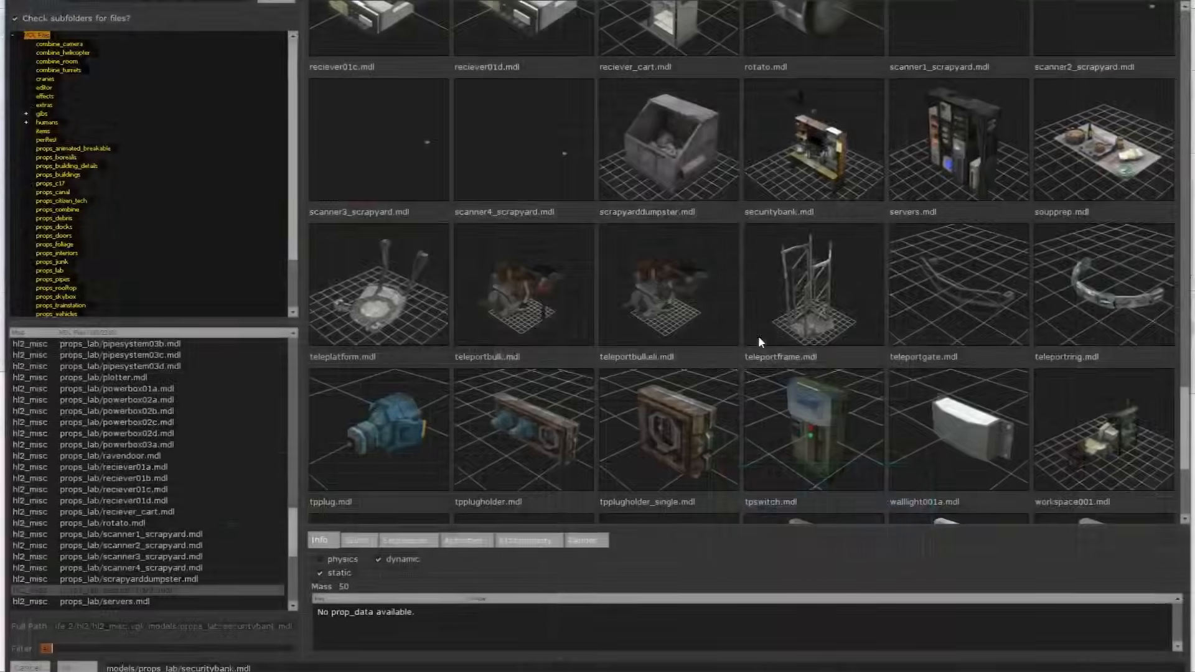
{"action": "type", "text": "chaqi"}
{"action": "key", "text": "BackSpace"}
{"action": "key", "text": "BackSpace"}
{"action": "type", "text": "ir"}
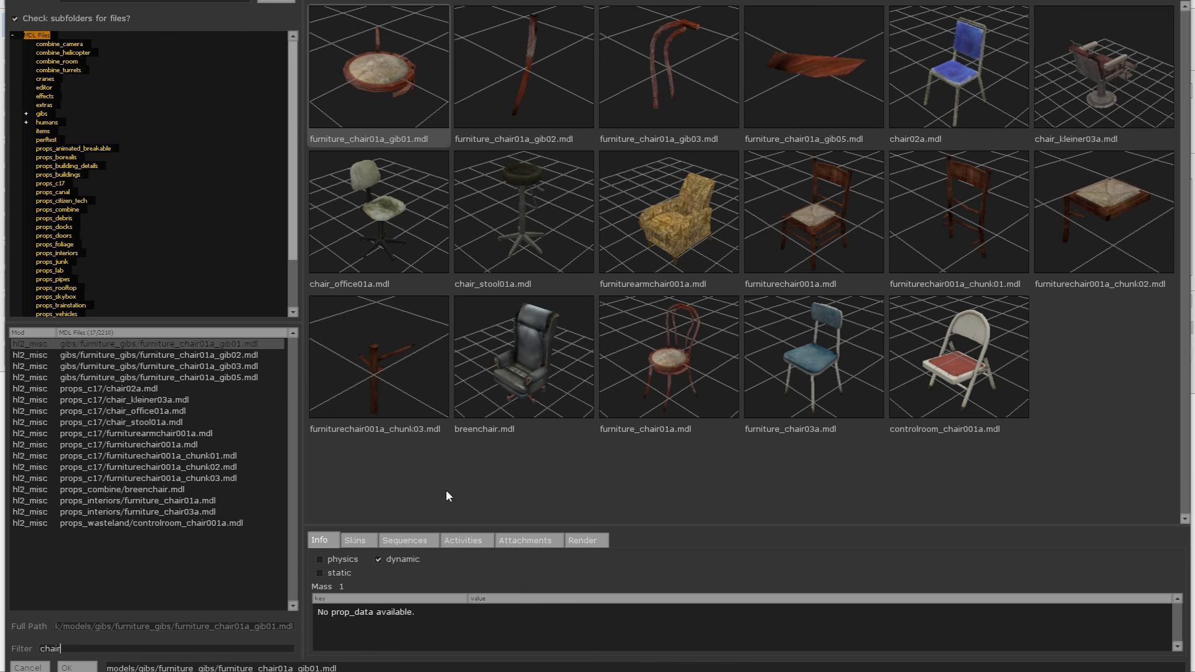
{"action": "left_click", "coordinate": [396, 200]}
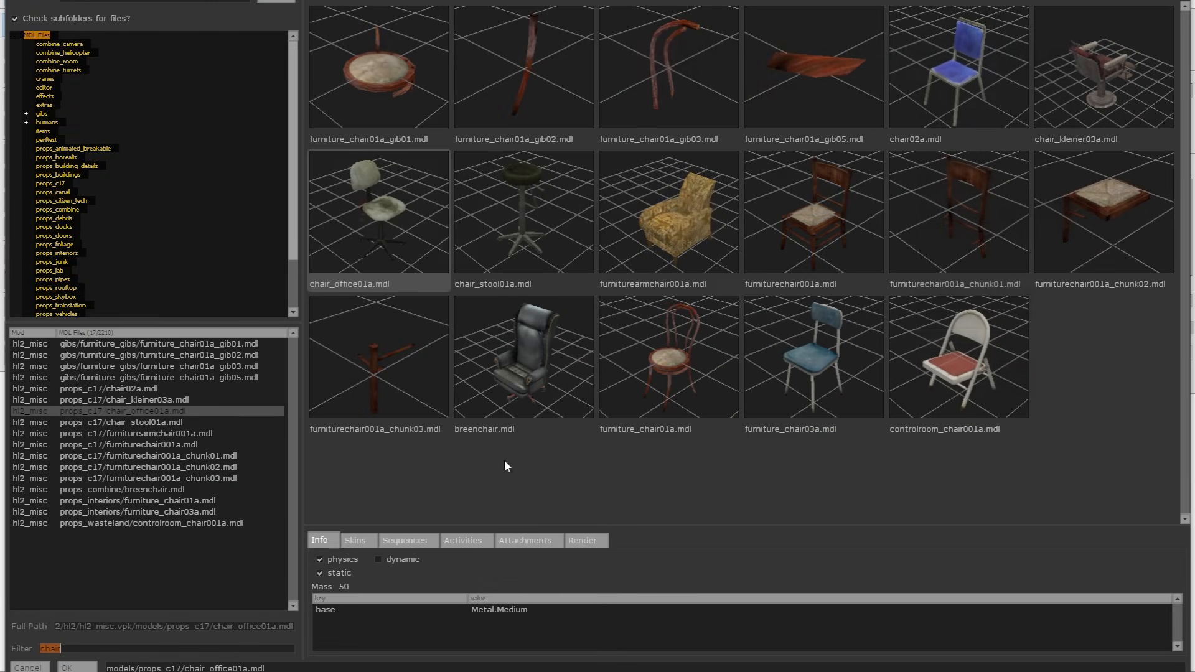
{"action": "left_click", "coordinate": [344, 562]}
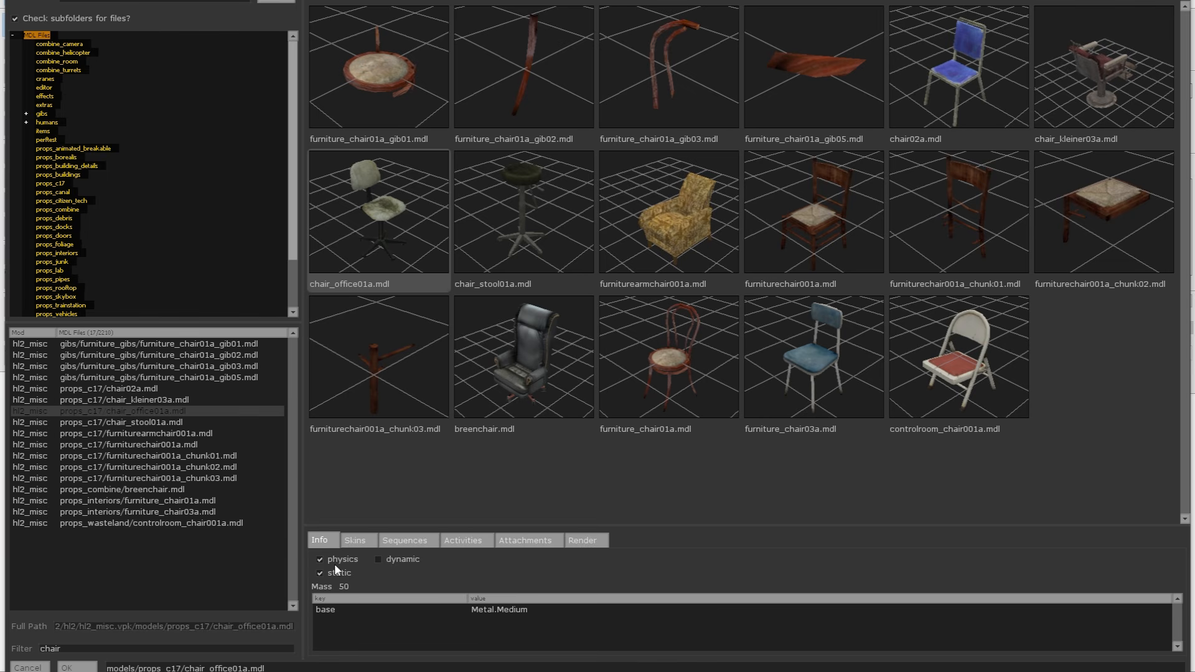
{"action": "double_click", "coordinate": [349, 235]}
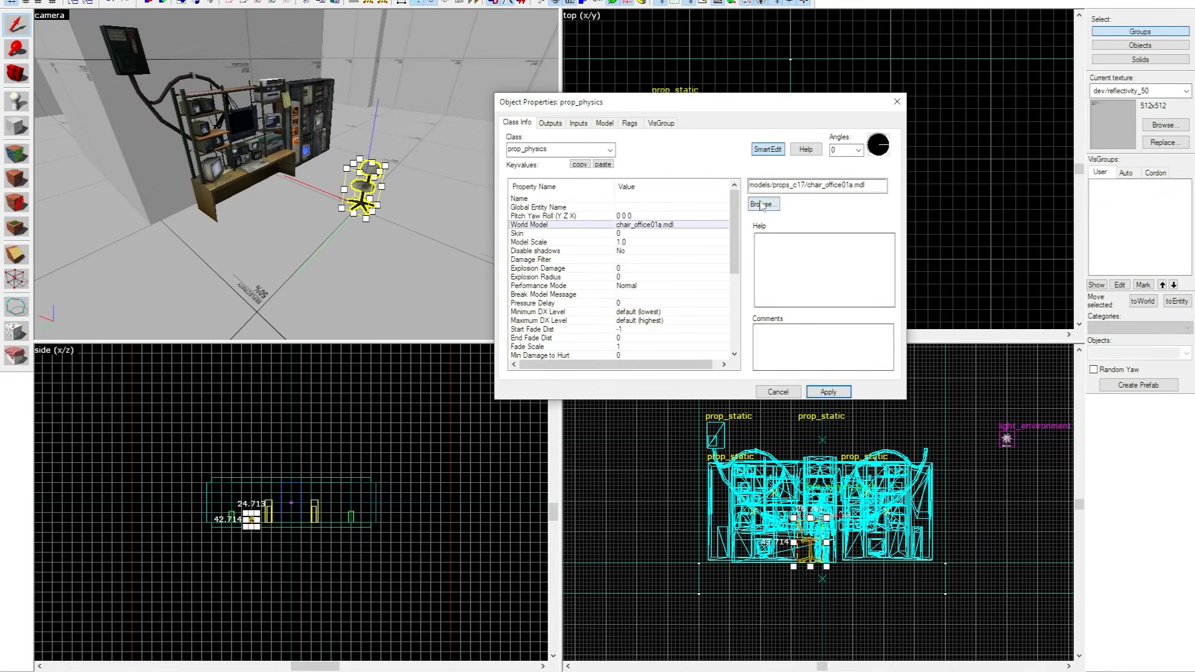
Examine the skins offered for chair_office01a.mdl and furniturearmchair001a.mdl, previewing the armchair's different skins.
{"action": "left_click", "coordinate": [762, 205]}
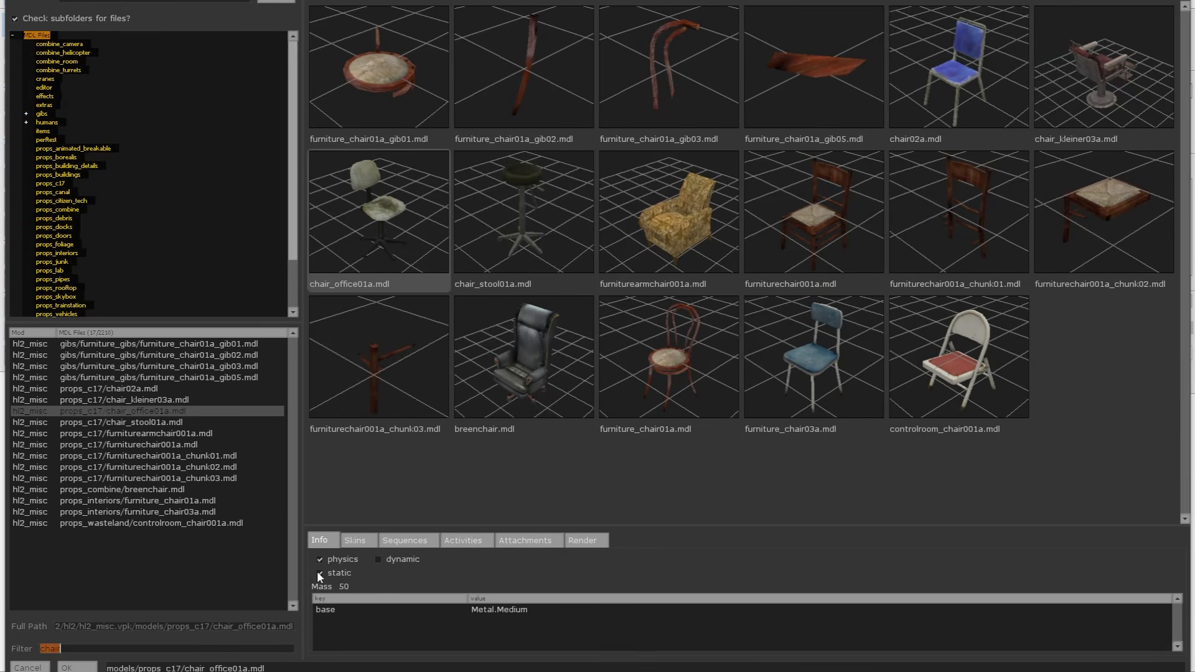
{"action": "left_click", "coordinate": [357, 542]}
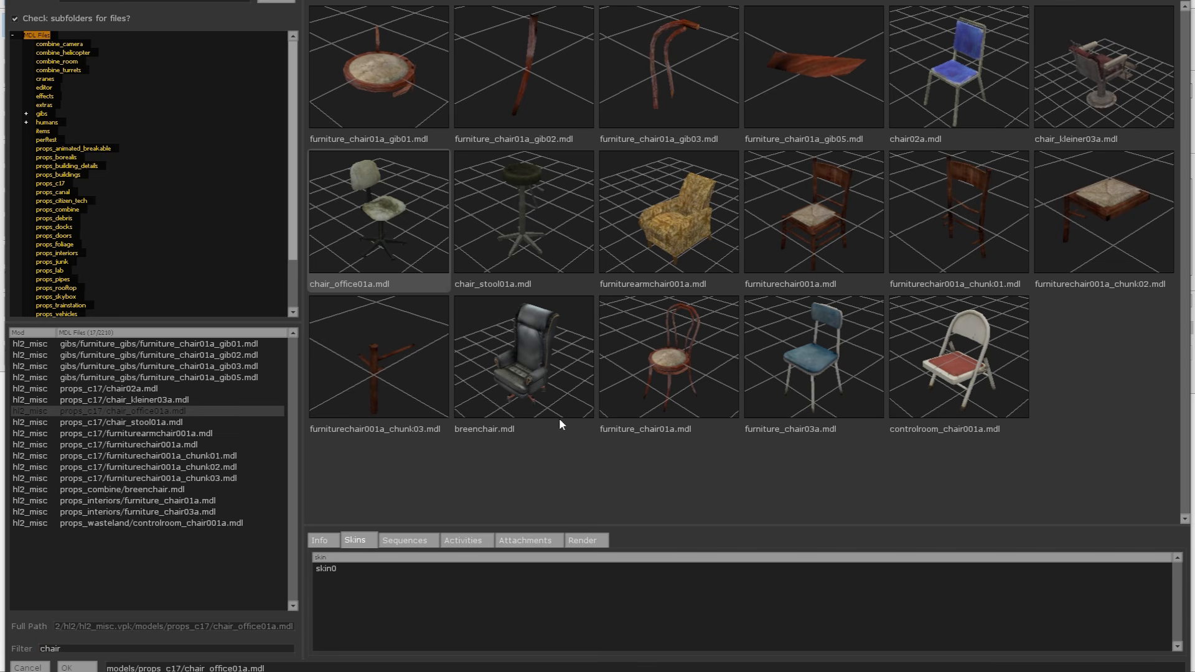
{"action": "left_click", "coordinate": [683, 254]}
{"action": "left_click", "coordinate": [328, 590]}
{"action": "left_click", "coordinate": [328, 580]}
{"action": "left_click", "coordinate": [340, 568]}
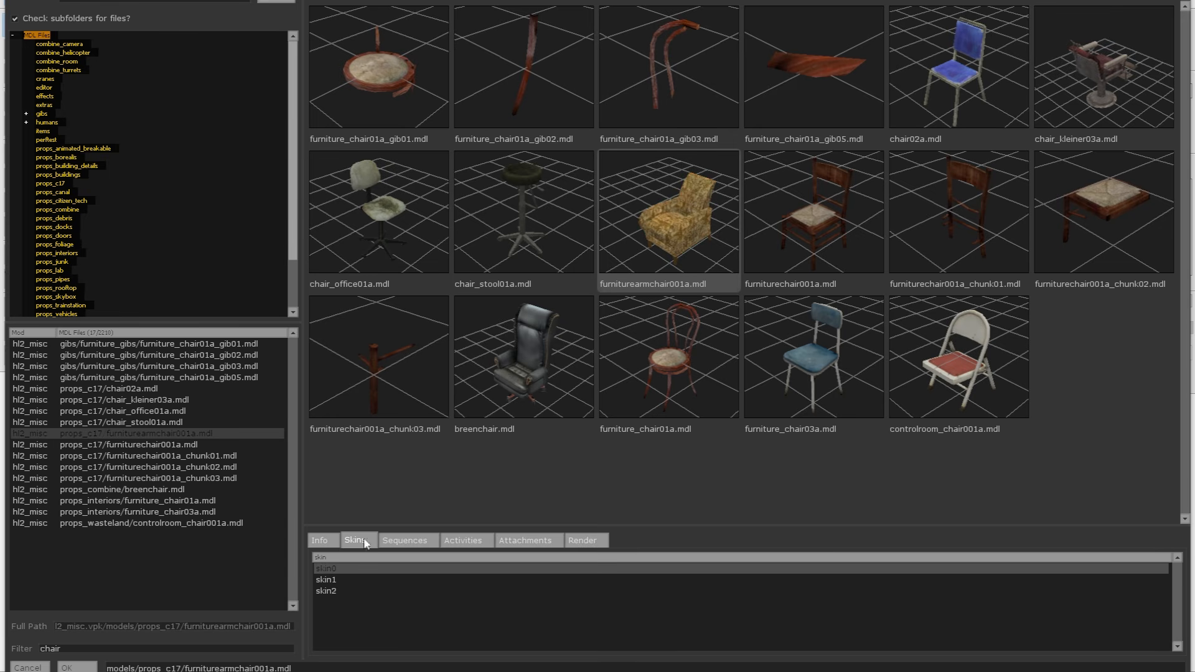
{"action": "left_click", "coordinate": [350, 580]}
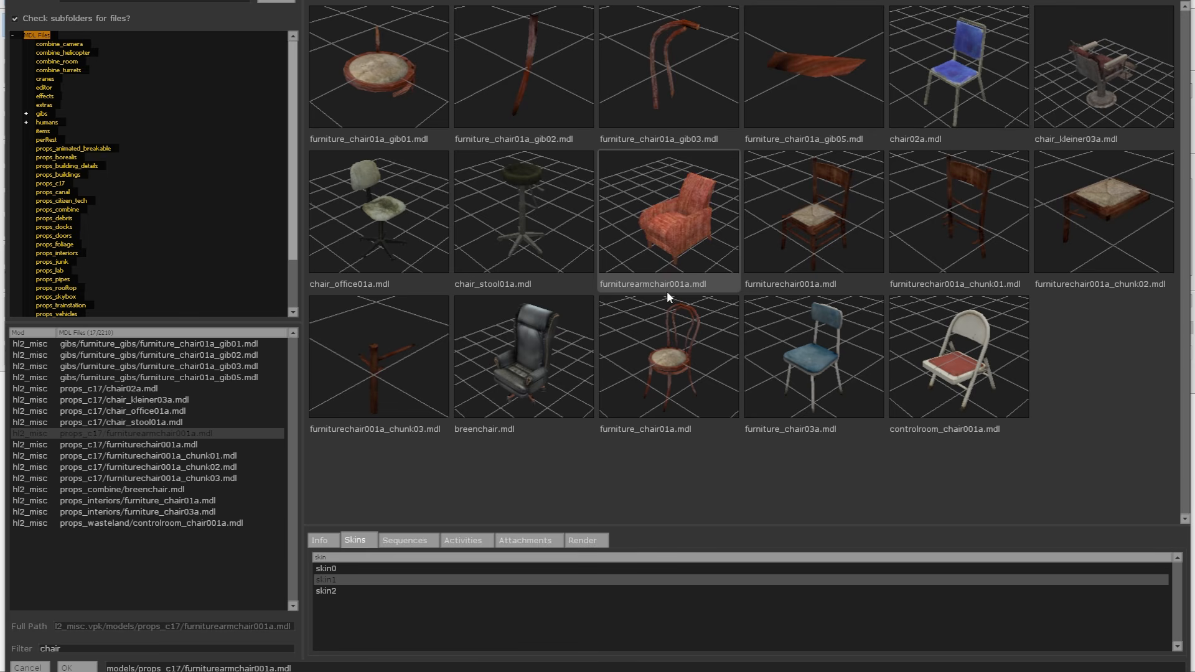
{"action": "left_click", "coordinate": [399, 230]}
{"action": "left_click", "coordinate": [641, 231]}
{"action": "left_click", "coordinate": [328, 579]}
{"action": "left_click", "coordinate": [324, 570]}
Choose chair_office01a.mdl as the prop's model, apply it and close the object properties.
{"action": "left_click", "coordinate": [379, 233]}
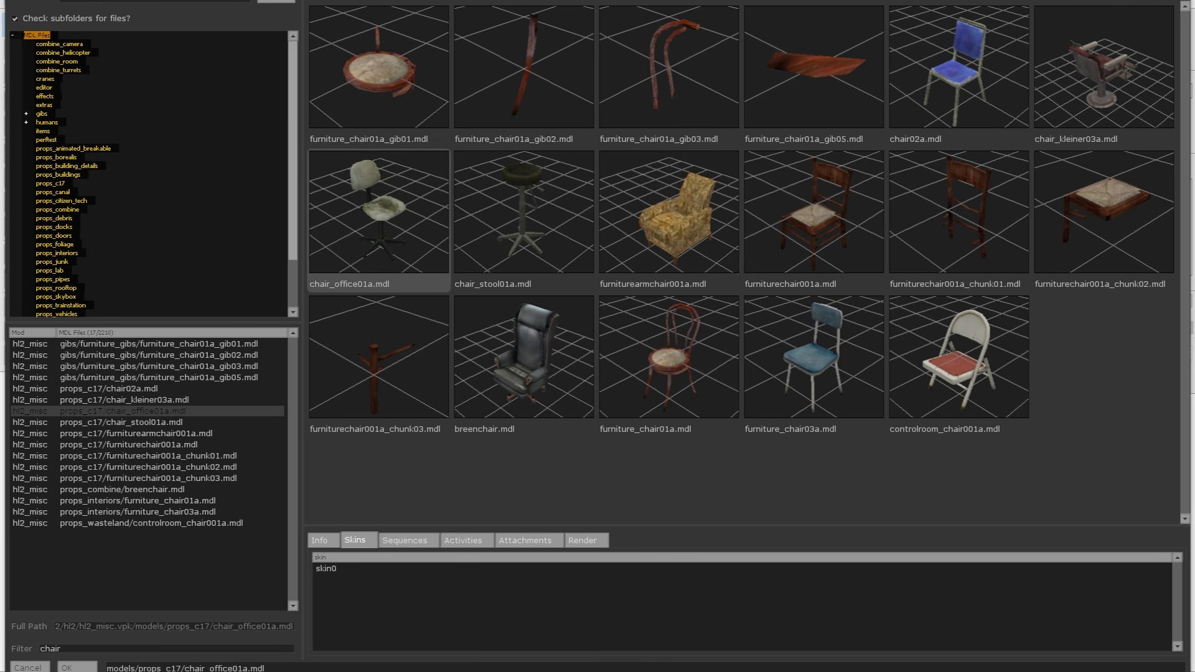
{"action": "double_click", "coordinate": [414, 241]}
{"action": "left_click", "coordinate": [828, 391]}
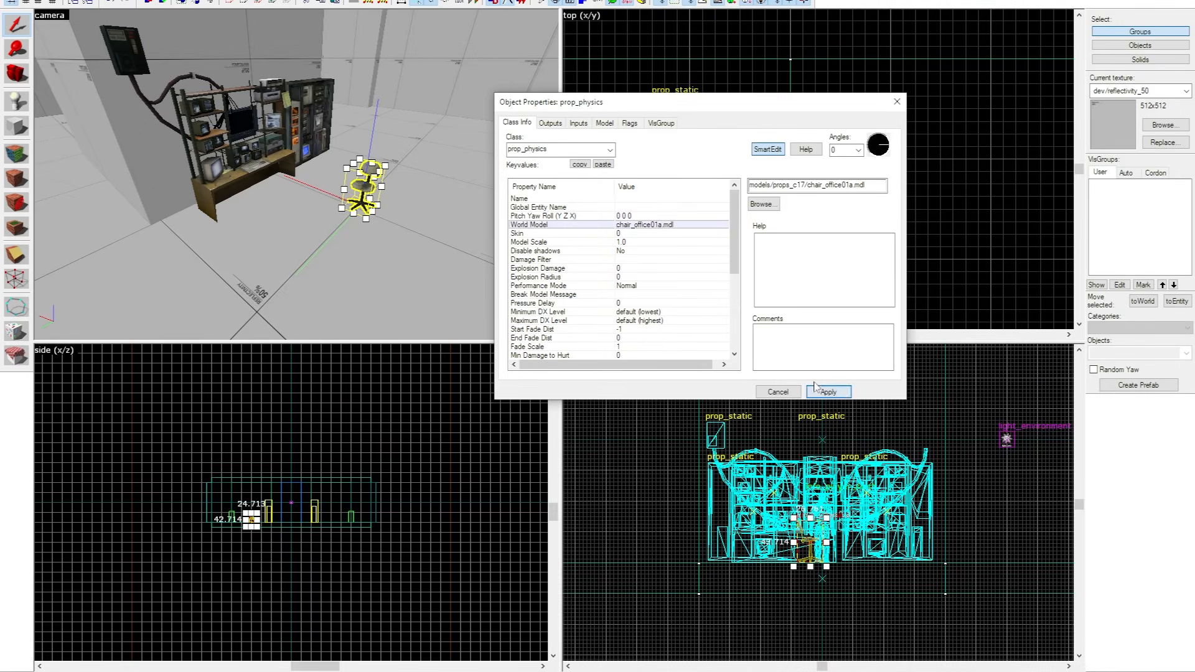
{"action": "left_click", "coordinate": [897, 101]}
Move the office chair up to the security bank's desk and rotate it slightly toward the desk.
{"action": "scroll", "coordinate": [883, 164], "scroll_direction": "up", "scroll_amount": 3}
{"action": "left_click_drag", "start_coordinate": [882, 198], "coordinate": [941, 159]}
{"action": "scroll", "coordinate": [941, 159], "scroll_direction": "up", "scroll_amount": 8}
{"action": "left_click", "coordinate": [921, 154]}
{"action": "left_click_drag", "start_coordinate": [947, 99], "coordinate": [957, 194]}
{"action": "left_click_drag", "start_coordinate": [914, 154], "coordinate": [957, 169]}
{"action": "key", "text": "z"}
{"action": "key", "text": "w"}
{"action": "key", "text": "s"}
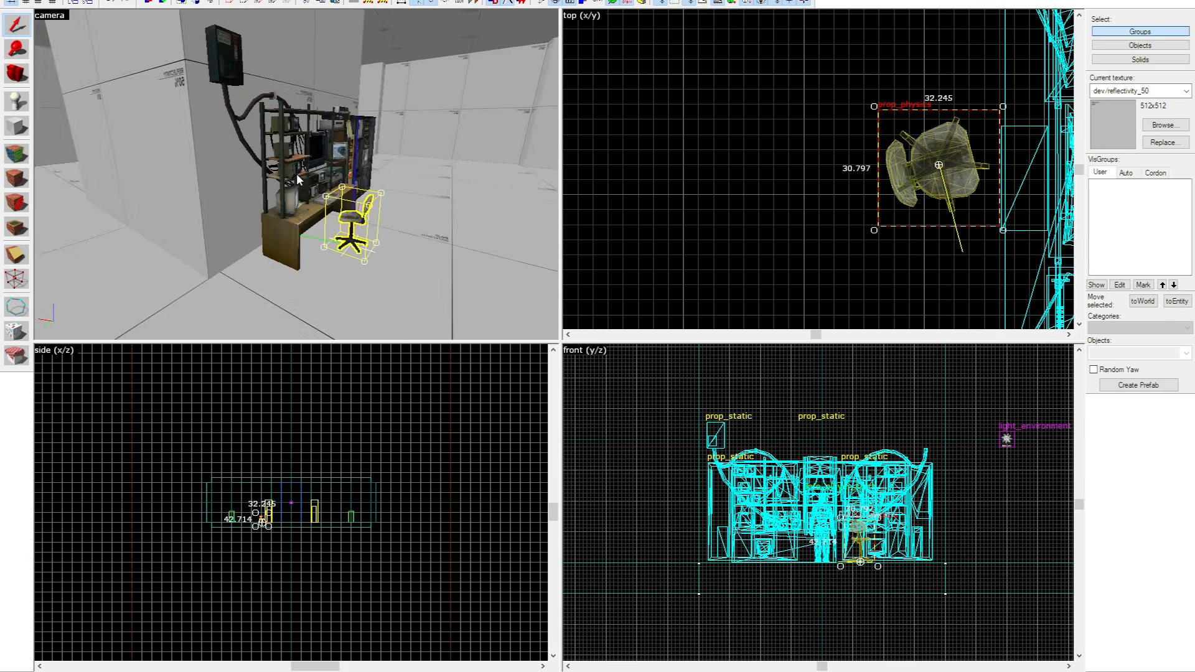
Paste a copy of the office chair on the opposite side of the central block.
{"action": "key", "text": "z"}
{"action": "key", "text": "z"}
{"action": "key", "text": "w"}
{"action": "key", "text": "ctrl+v"}
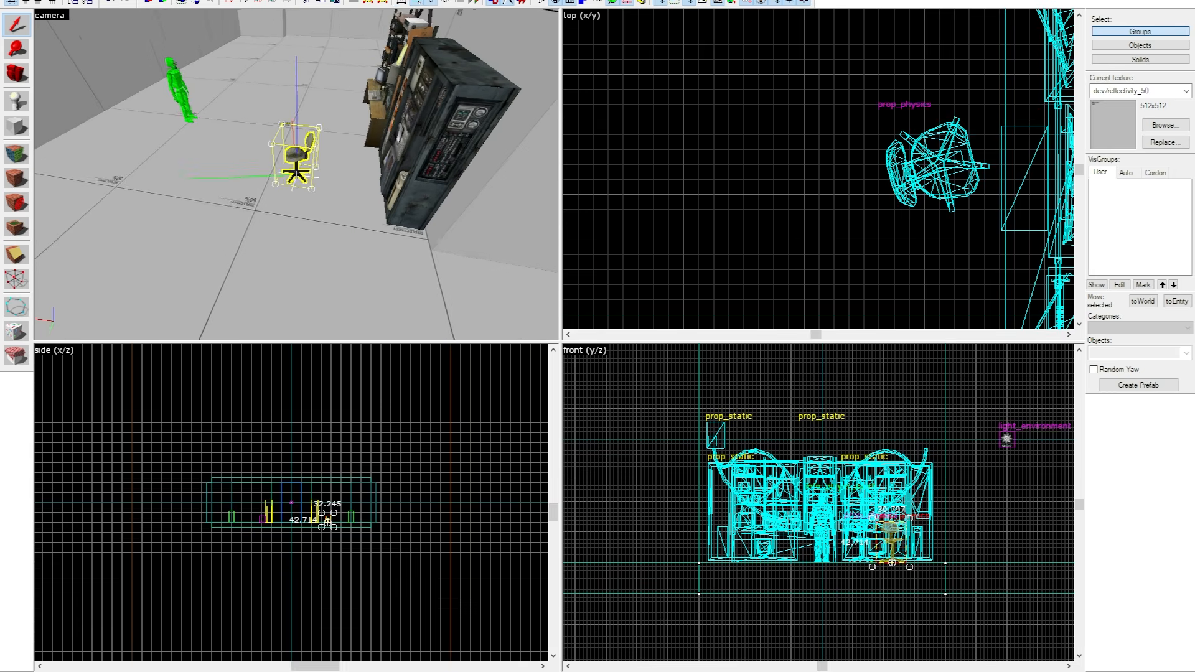
Position the copied chair at the desk of the duplicated security bank and clear the selection.
{"action": "key", "text": "z"}
{"action": "scroll", "coordinate": [827, 149], "scroll_direction": "down", "scroll_amount": 7}
{"action": "left_click_drag", "start_coordinate": [888, 21], "coordinate": [852, 141]}
{"action": "key", "text": "z"}
{"action": "key", "text": "w"}
{"action": "key", "text": "z"}
{"action": "scroll", "coordinate": [879, 144], "scroll_direction": "down", "scroll_amount": 10}
{"action": "key", "text": "z"}
{"action": "key", "text": "w"}
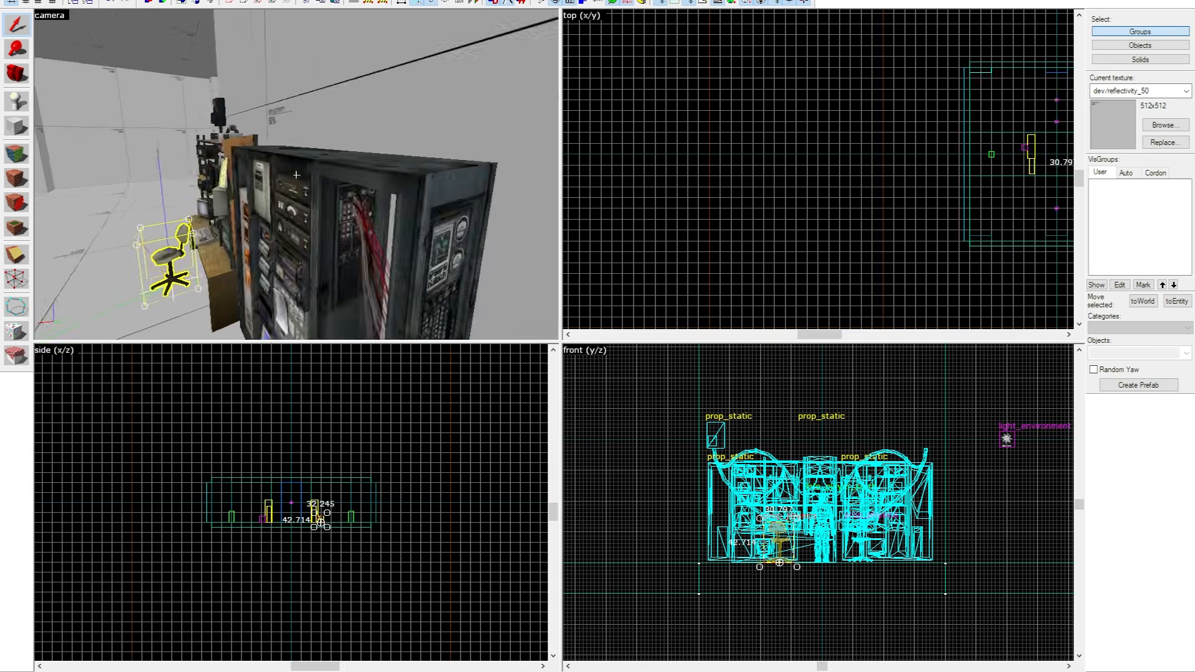
{"action": "key", "text": "z"}
{"action": "left_click", "coordinate": [296, 175]}
Place another entity on the open floor away from the central block and set its class to prop_dynamic.
{"action": "key", "text": "z"}
{"action": "key", "text": "s"}
{"action": "key", "text": "z"}
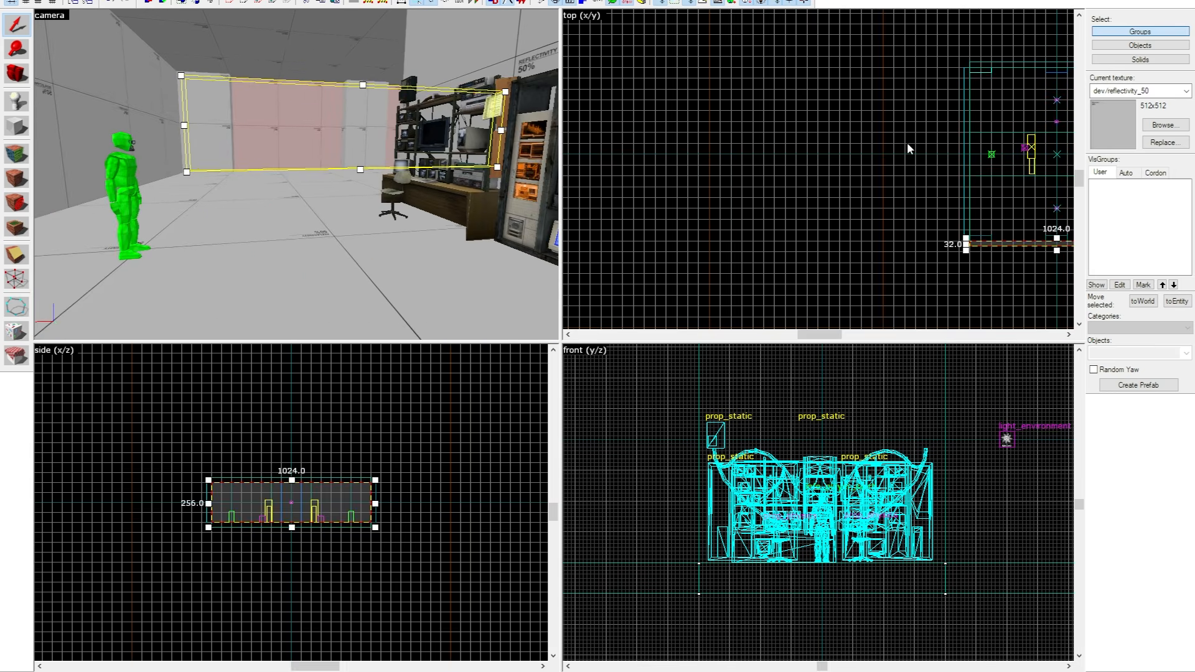
{"action": "left_click", "coordinate": [785, 118]}
{"action": "key", "text": "z"}
{"action": "key", "text": "s"}
{"action": "key", "text": "w"}
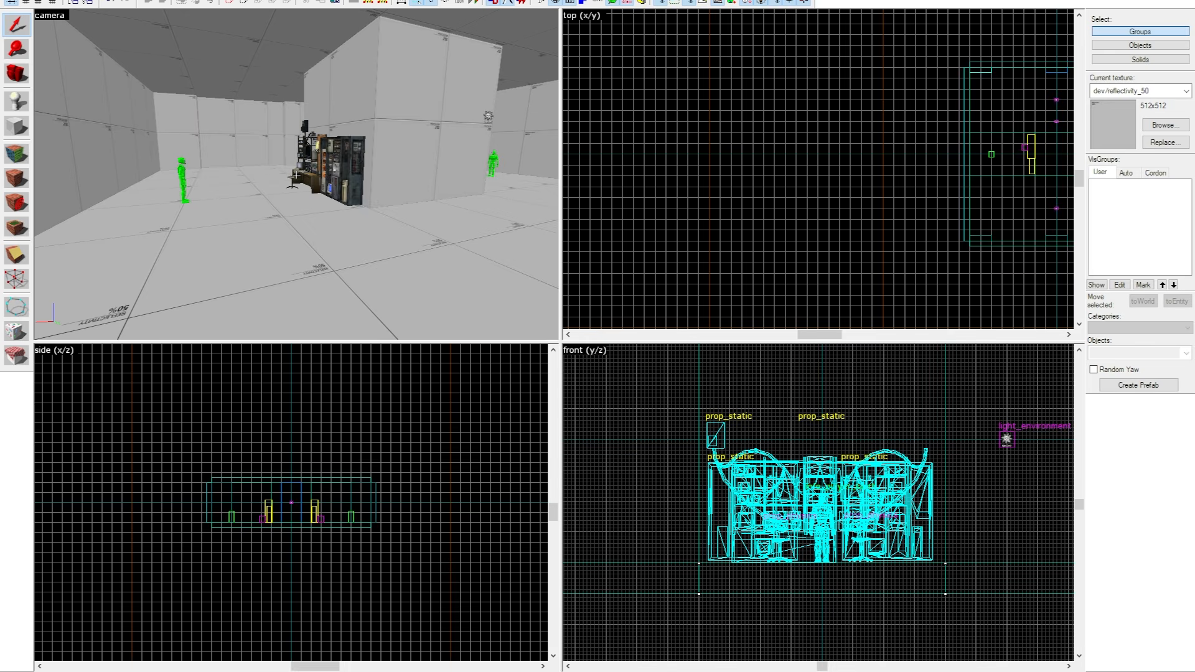
{"action": "key", "text": "shift+e"}
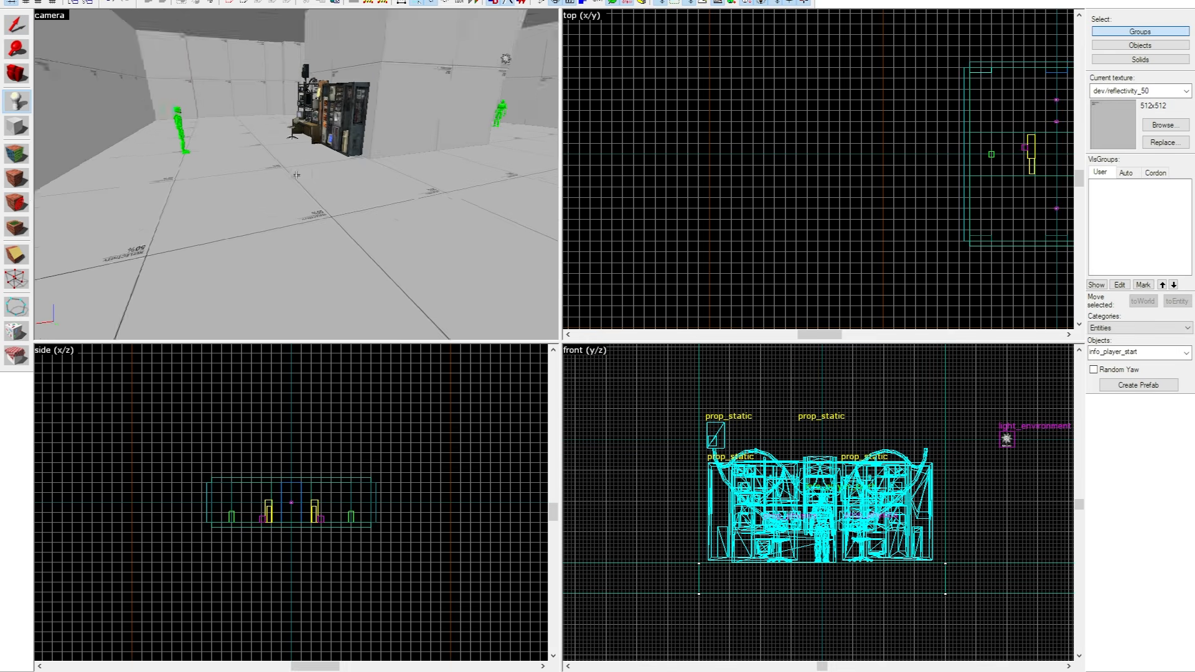
{"action": "key", "text": "z"}
{"action": "left_click", "coordinate": [277, 230]}
{"action": "key", "text": "shift+s"}
{"action": "double_click", "coordinate": [290, 182]}
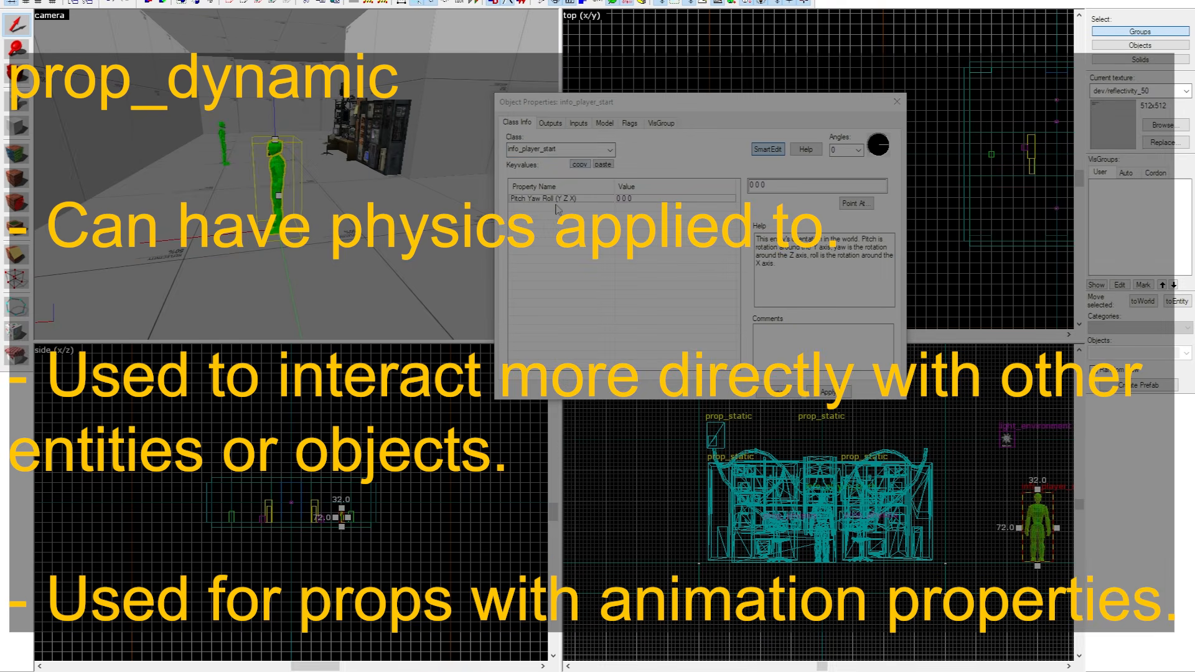
{"action": "type", "text": "prop_"}
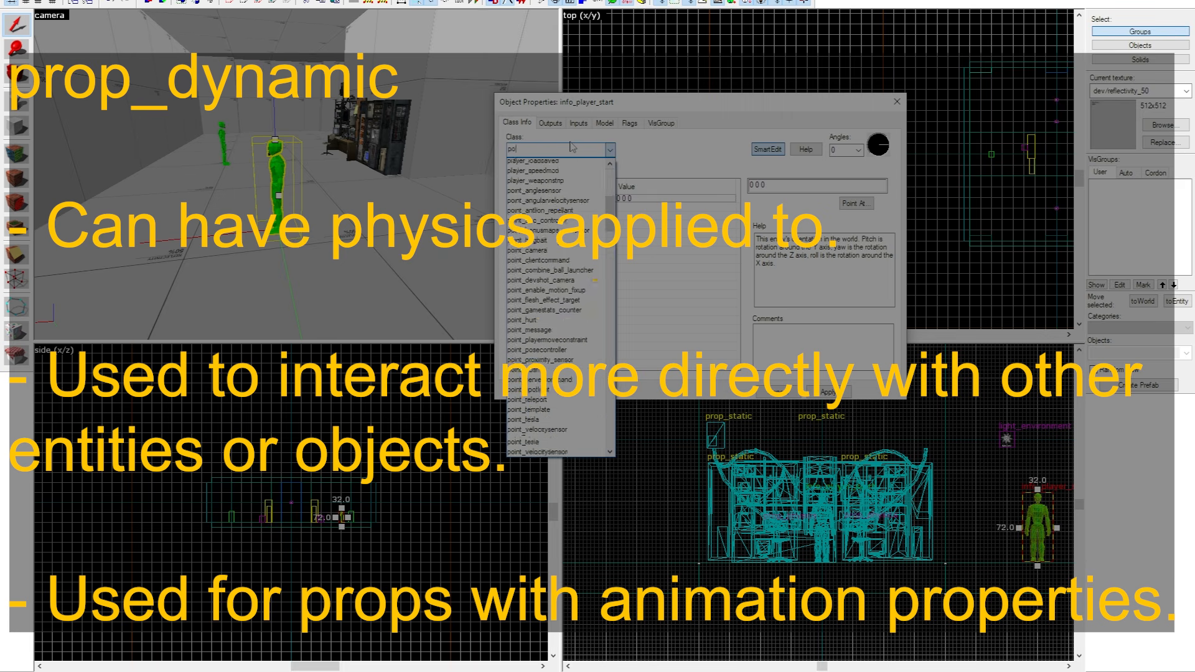
{"action": "type", "text": "dynamic"}
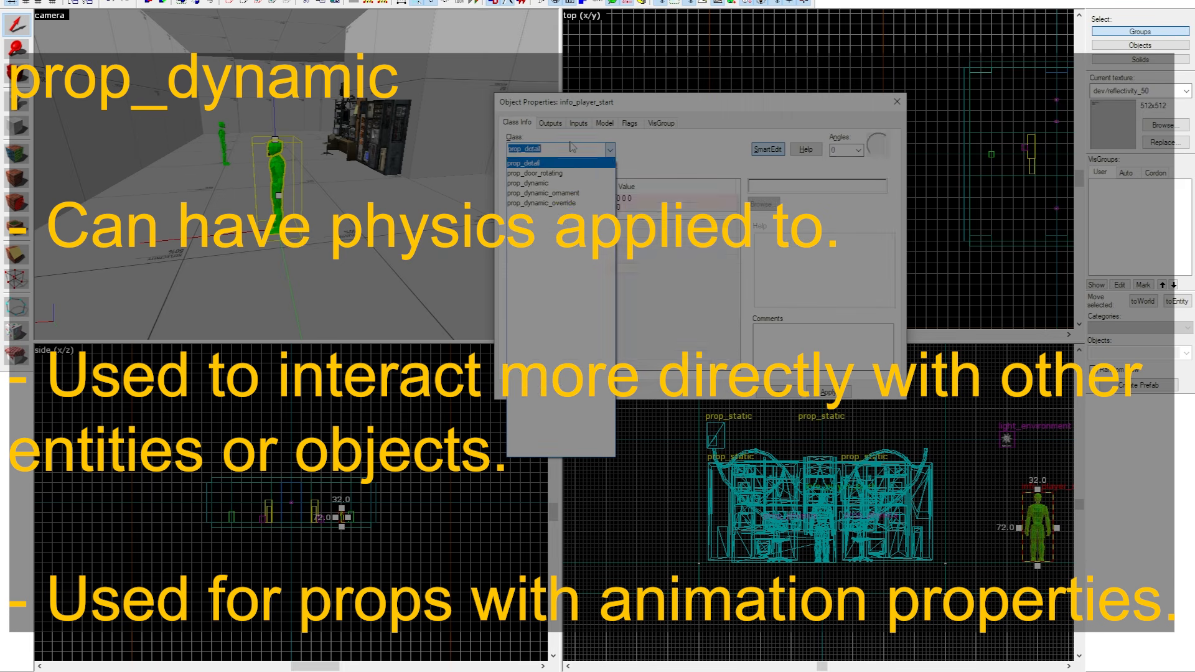
{"action": "key", "text": "Return"}
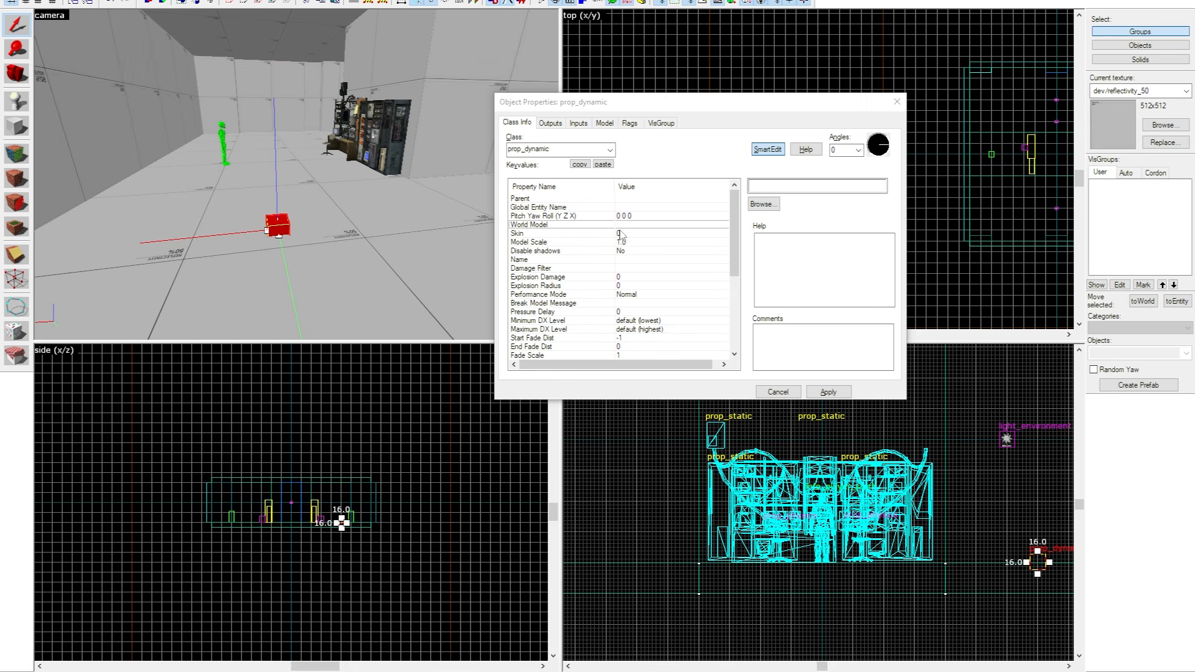
Review the prop_dynamic entity's keyvalues and flags, close its properties and delete the entity.
{"action": "scroll", "coordinate": [559, 292], "scroll_direction": "down", "scroll_amount": 5}
{"action": "scroll", "coordinate": [559, 293], "scroll_direction": "up", "scroll_amount": 5}
{"action": "left_click", "coordinate": [630, 123]}
{"action": "left_click", "coordinate": [524, 124]}
{"action": "left_click", "coordinate": [896, 101]}
{"action": "key", "text": "Delete"}
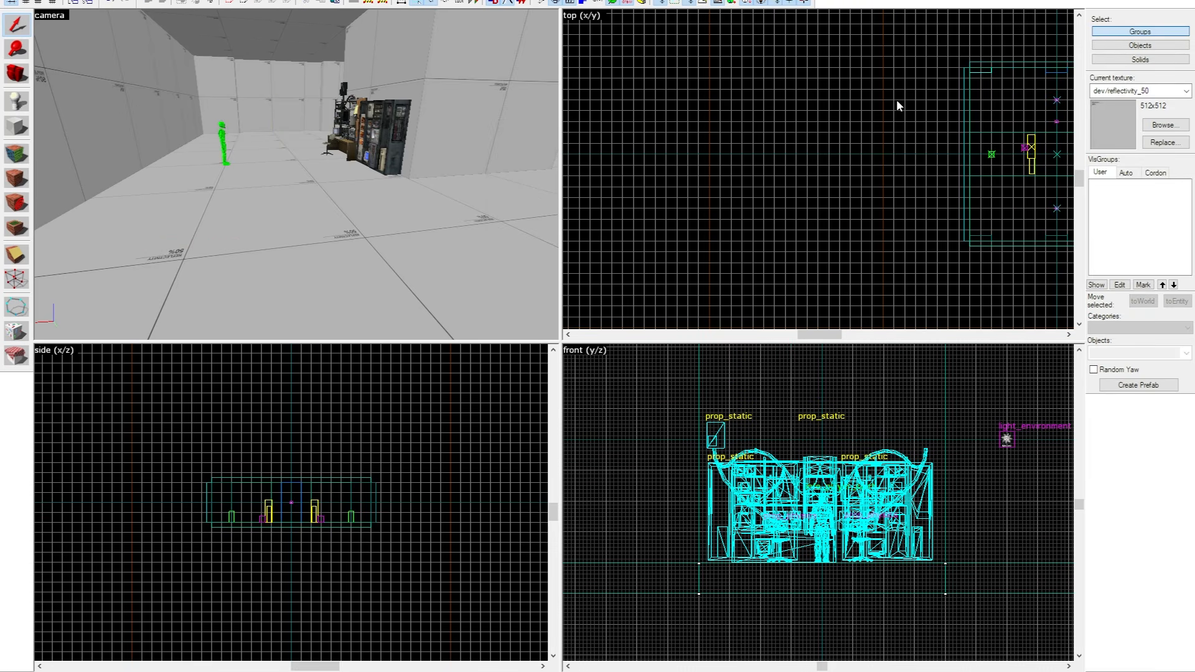
Select the central block and examine it together with the props placed around it.
{"action": "left_click", "coordinate": [422, 23]}
{"action": "key", "text": "z"}
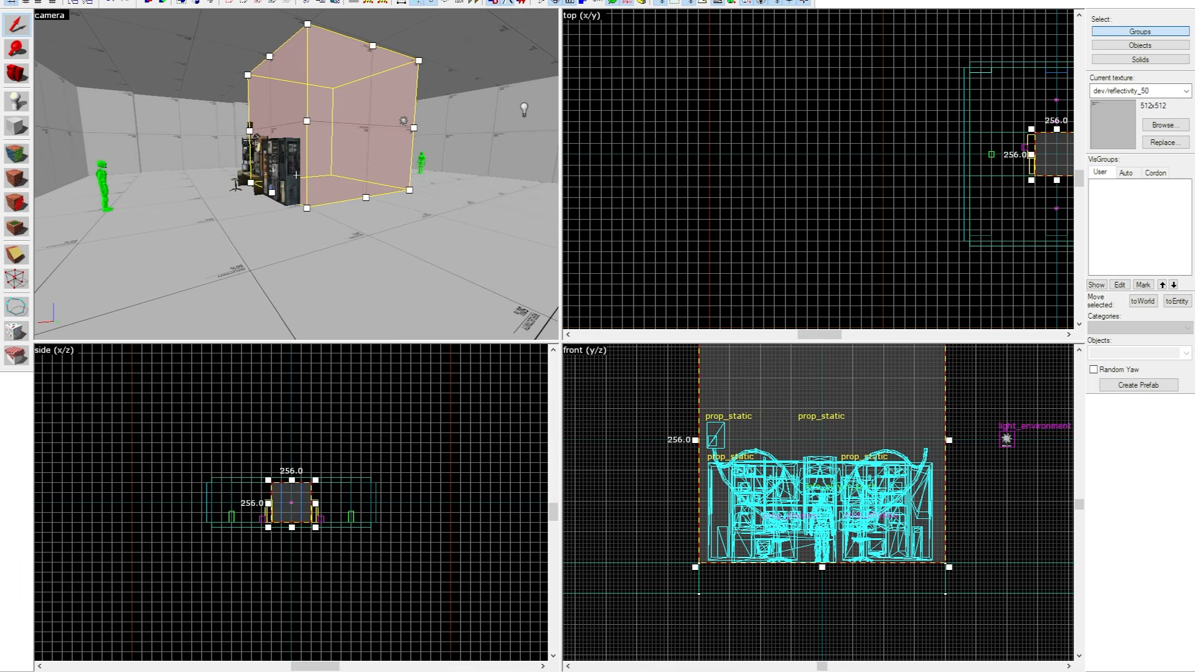
{"action": "key", "text": "w"}
{"action": "key", "text": "a"}
{"action": "key", "text": "d"}
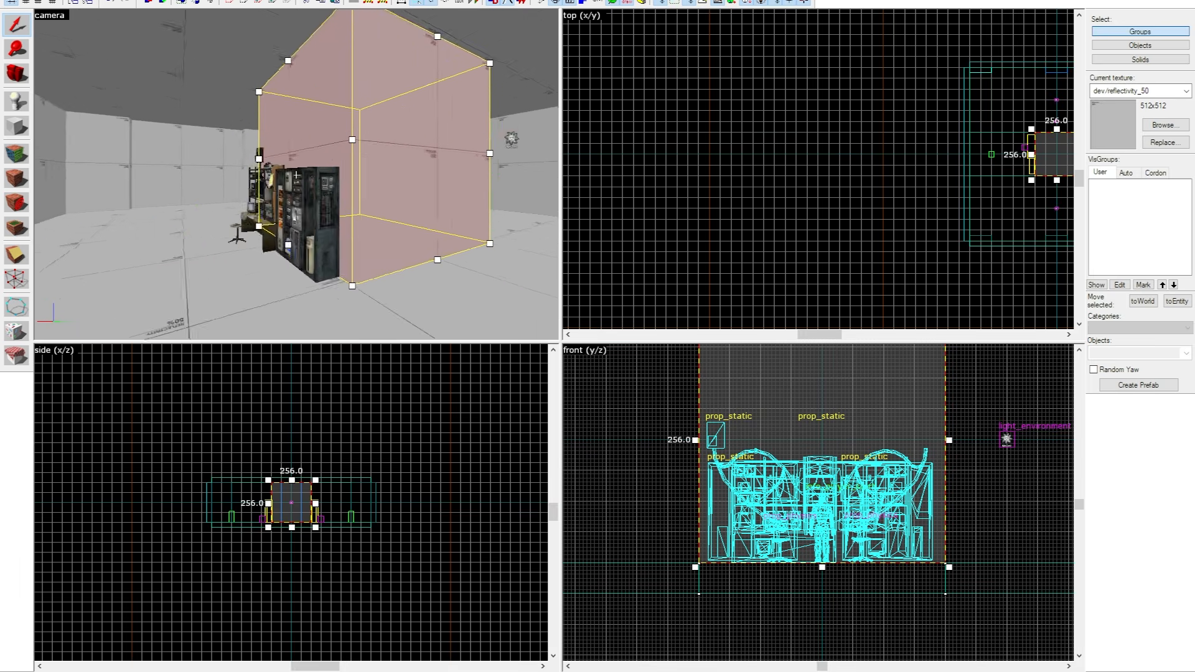
{"action": "key", "text": "s"}
{"action": "key", "text": "a"}
{"action": "key", "text": "w"}
{"action": "key", "text": "d"}
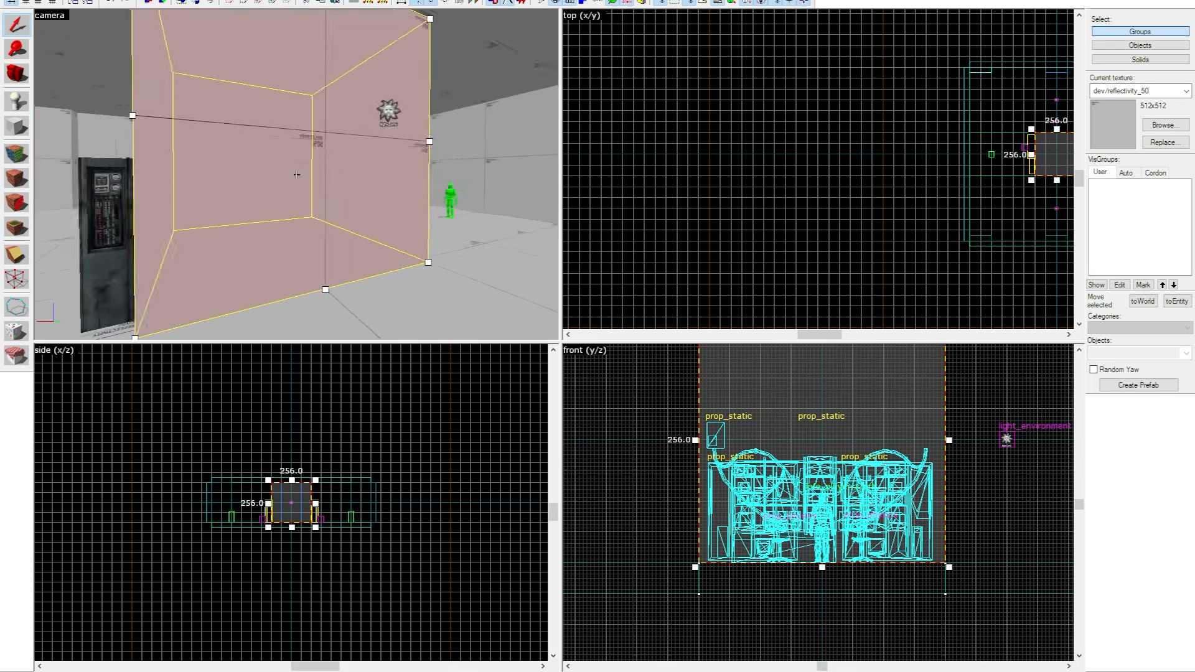
Examine the selected central block from several sides and distances across the room.
{"action": "key", "text": "w"}
{"action": "key", "text": "a"}
{"action": "key", "text": "s"}
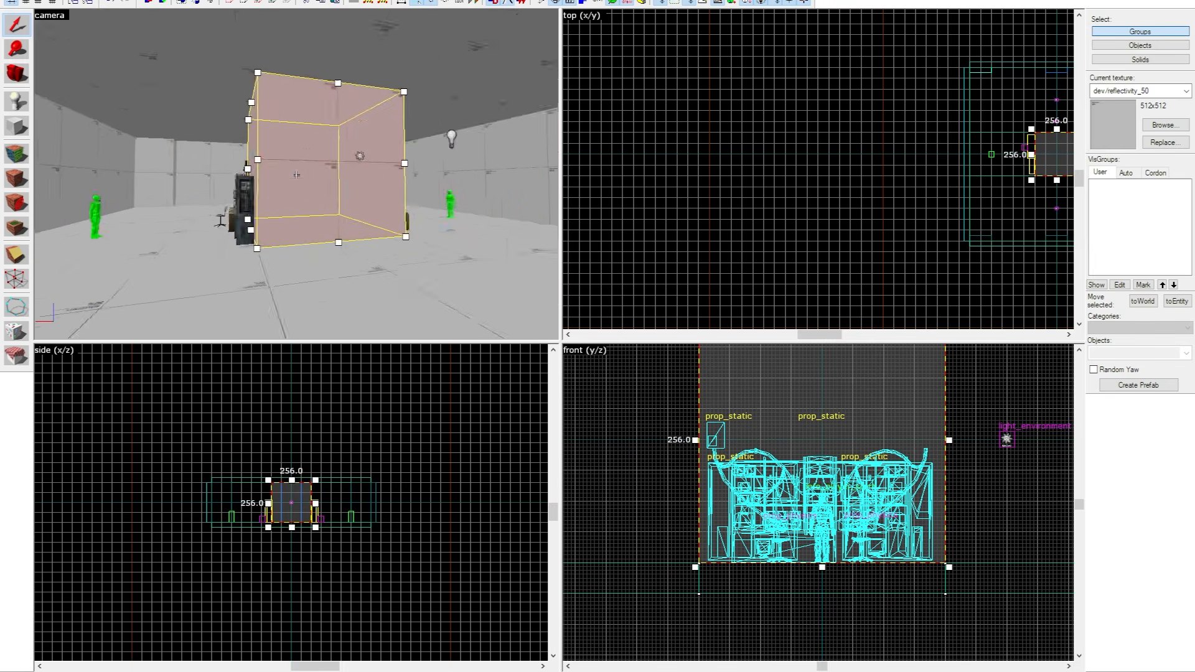
{"action": "key", "text": "a"}
{"action": "key", "text": "w"}
{"action": "key", "text": "d"}
{"action": "key", "text": "s"}
{"action": "key", "text": "w"}
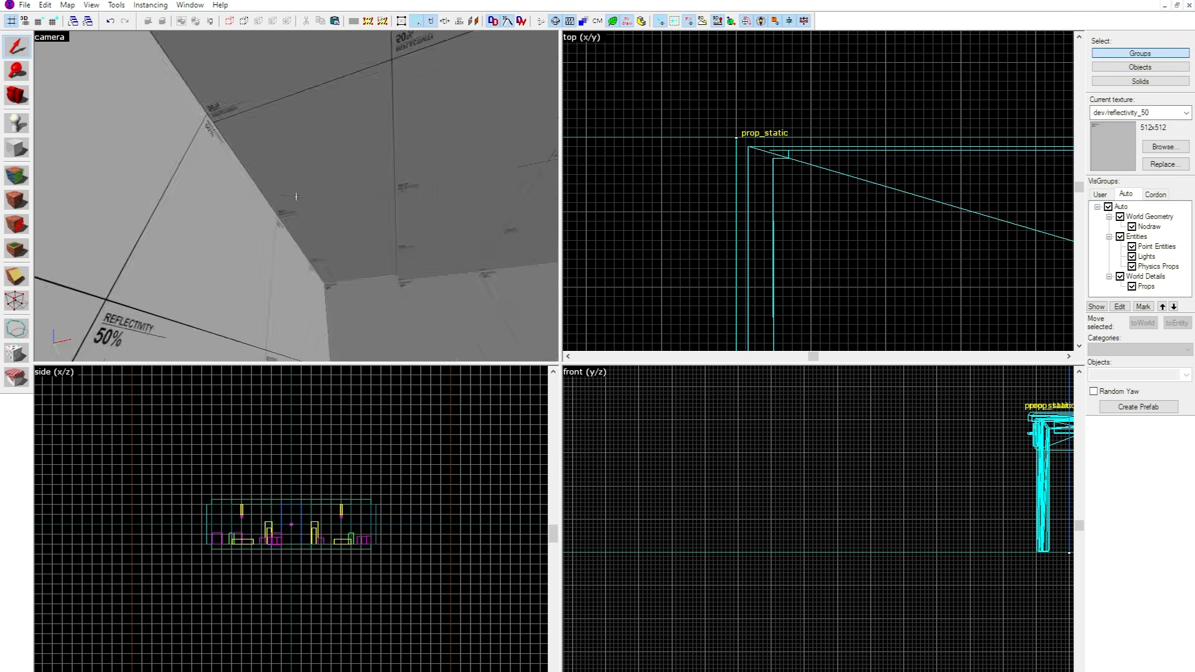
Look over the furnished room, including the desks, barrels, pallets and hanging lamps.
{"action": "key", "text": "d"}
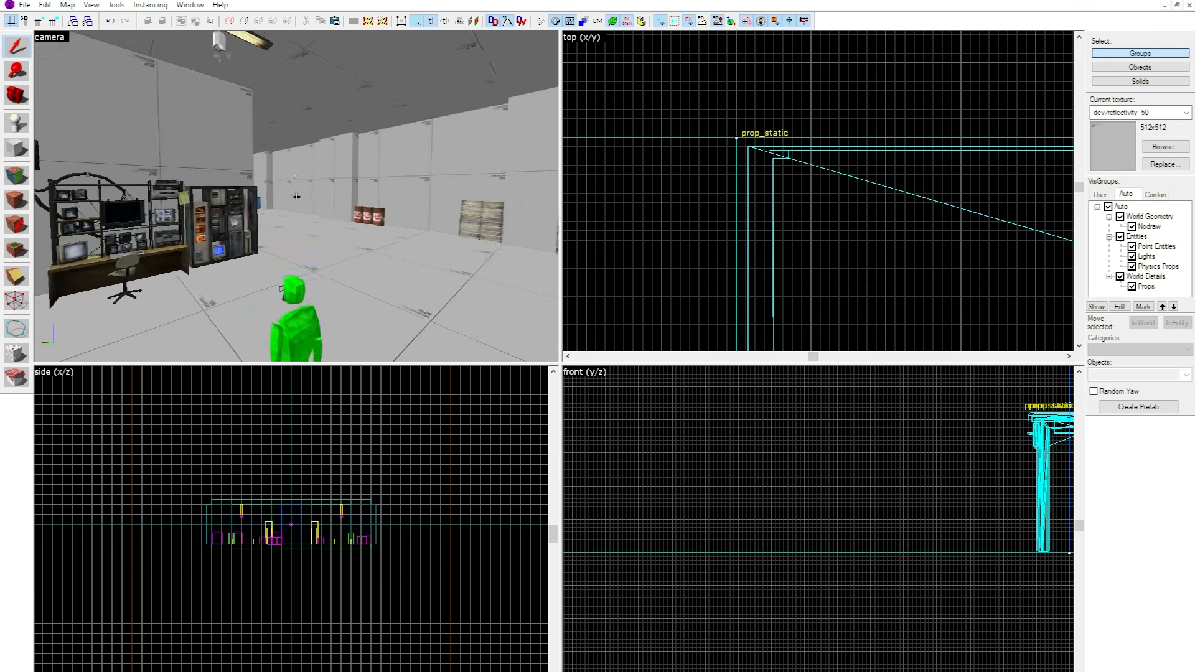
{"action": "key", "text": "s"}
{"action": "key", "text": "w"}
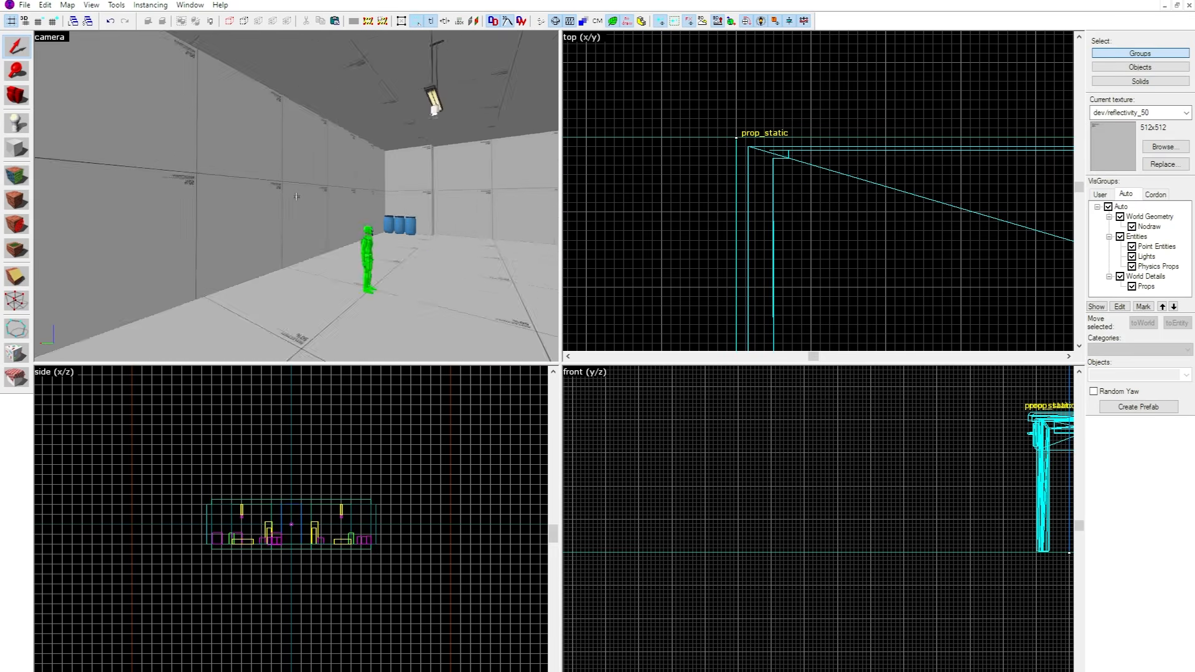
{"action": "left_click", "coordinate": [296, 196]}
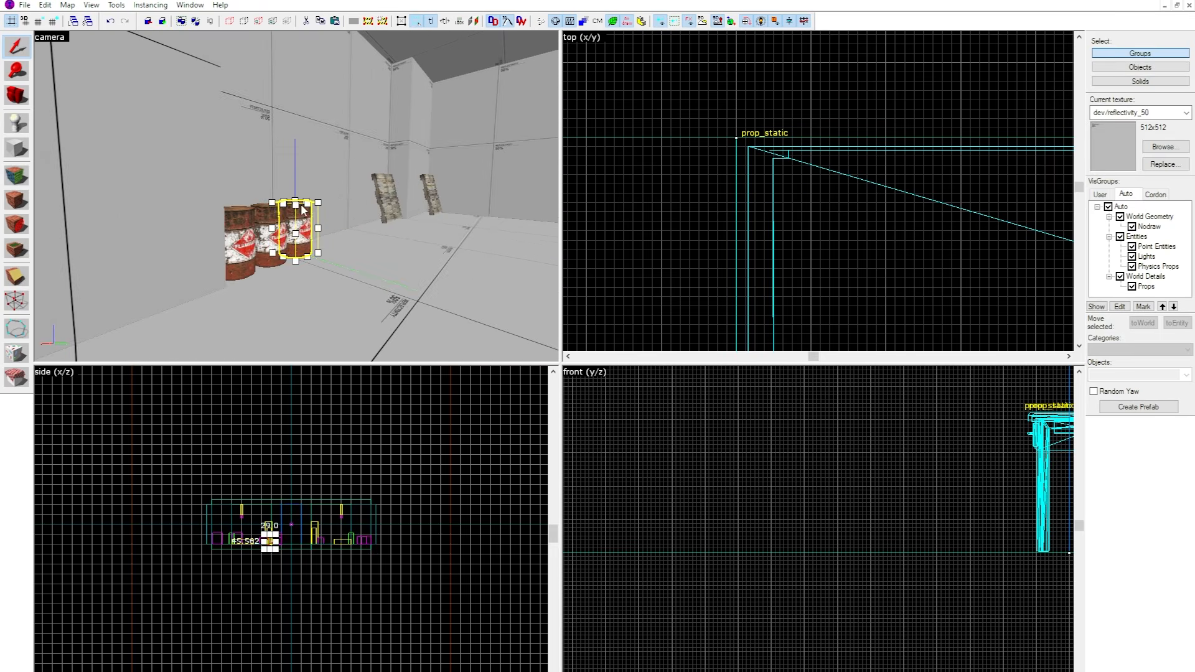
{"action": "left_click", "coordinate": [296, 197]}
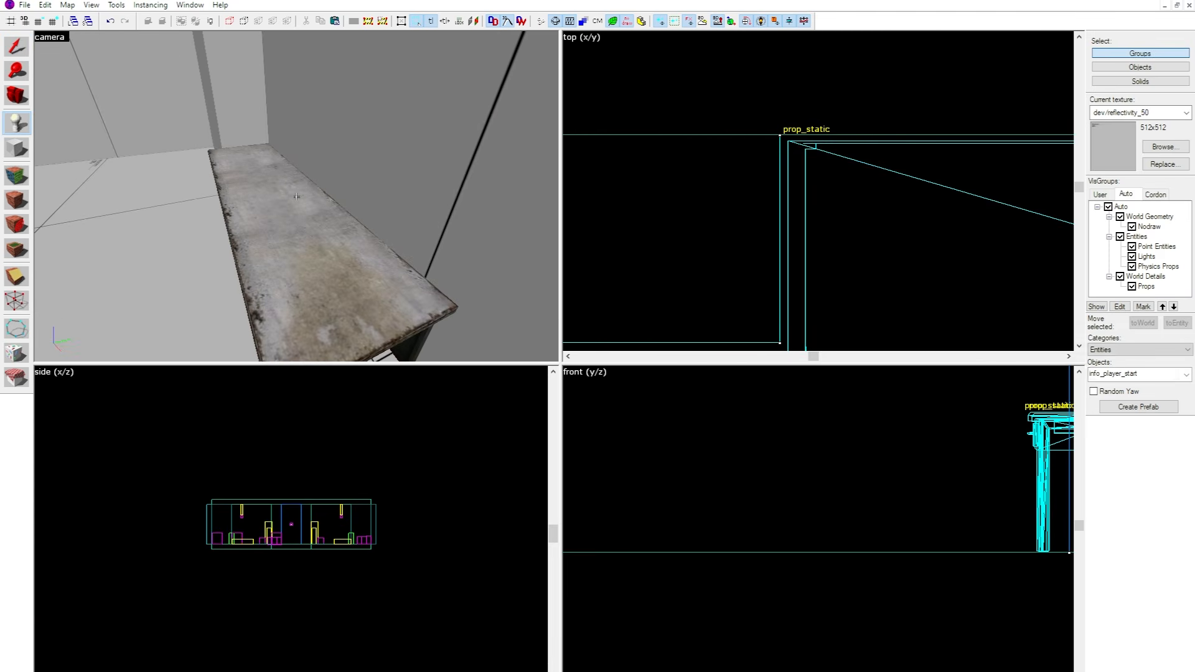
Place an entity on top of the long desk, set its class to weapon_pistol and close its properties.
{"action": "key", "text": "shift+e"}
{"action": "left_click", "coordinate": [329, 240]}
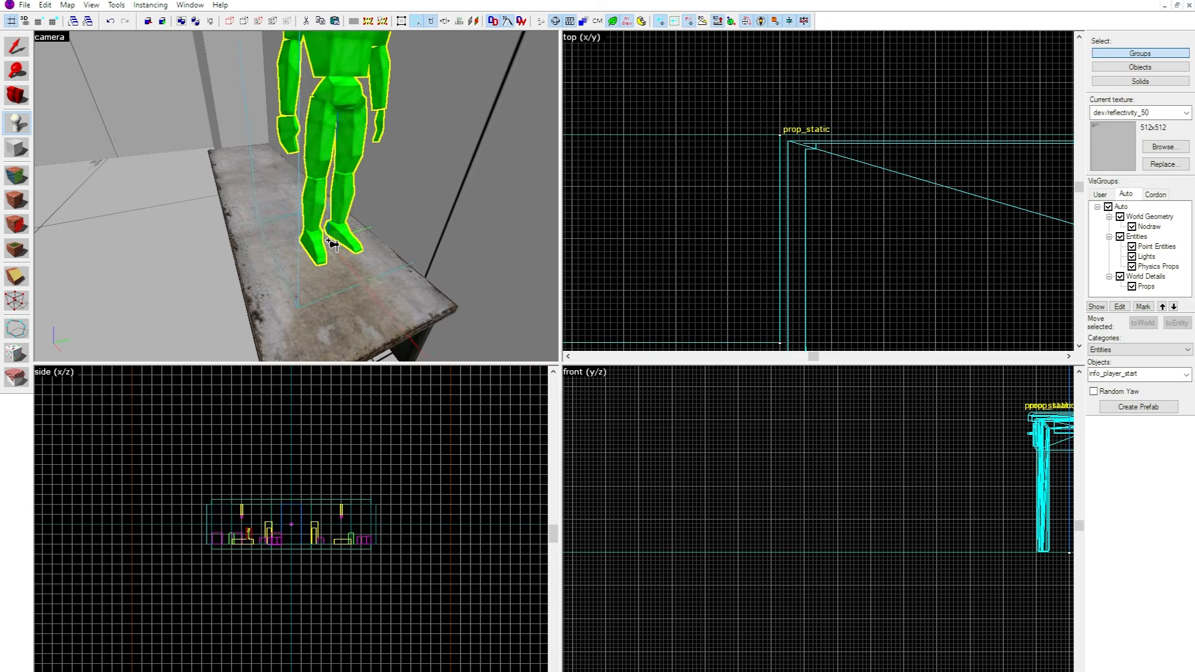
{"action": "key", "text": "shift+s"}
{"action": "double_click", "coordinate": [337, 120]}
{"action": "double_click", "coordinate": [596, 170]}
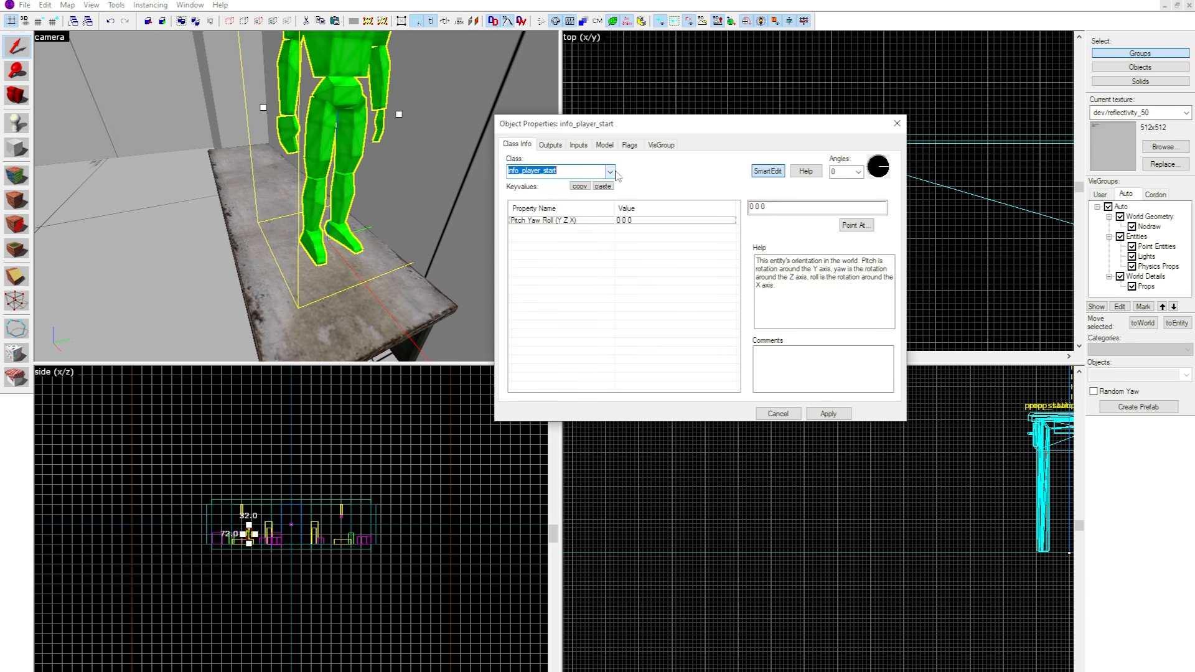
{"action": "type", "text": "wea"}
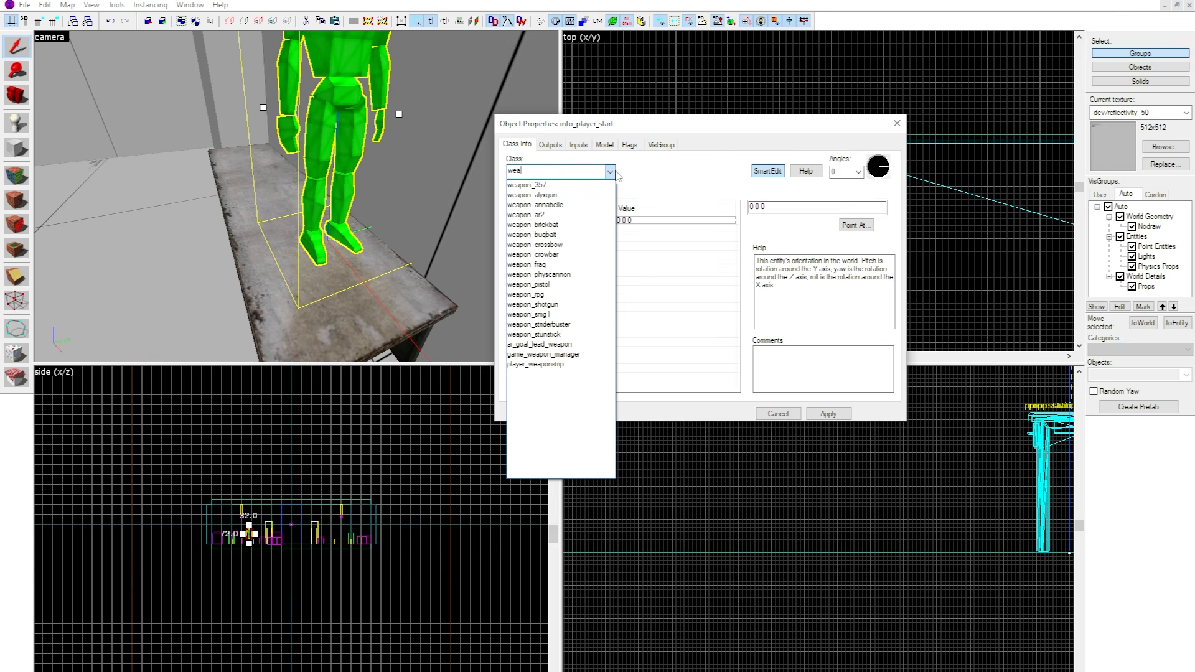
{"action": "type", "text": "pon"}
{"action": "left_click", "coordinate": [591, 285]}
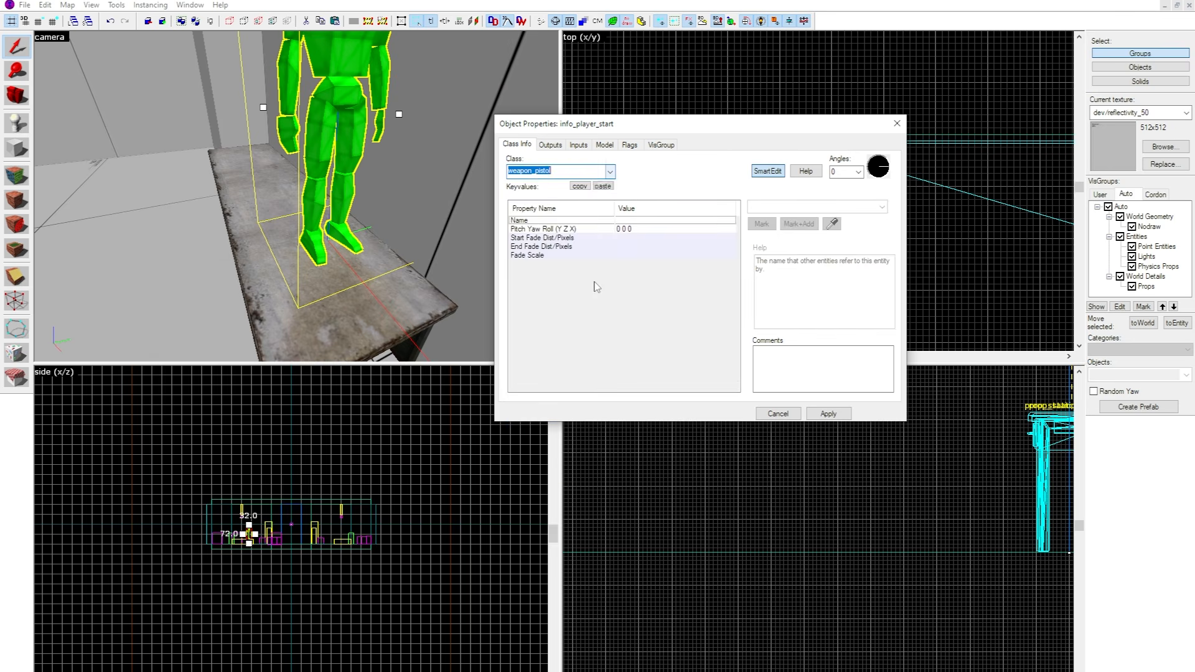
{"action": "left_click", "coordinate": [897, 123]}
Move the pistol across the desktop toward the desk's long edge.
{"action": "scroll", "coordinate": [962, 320], "scroll_direction": "down", "scroll_amount": 3}
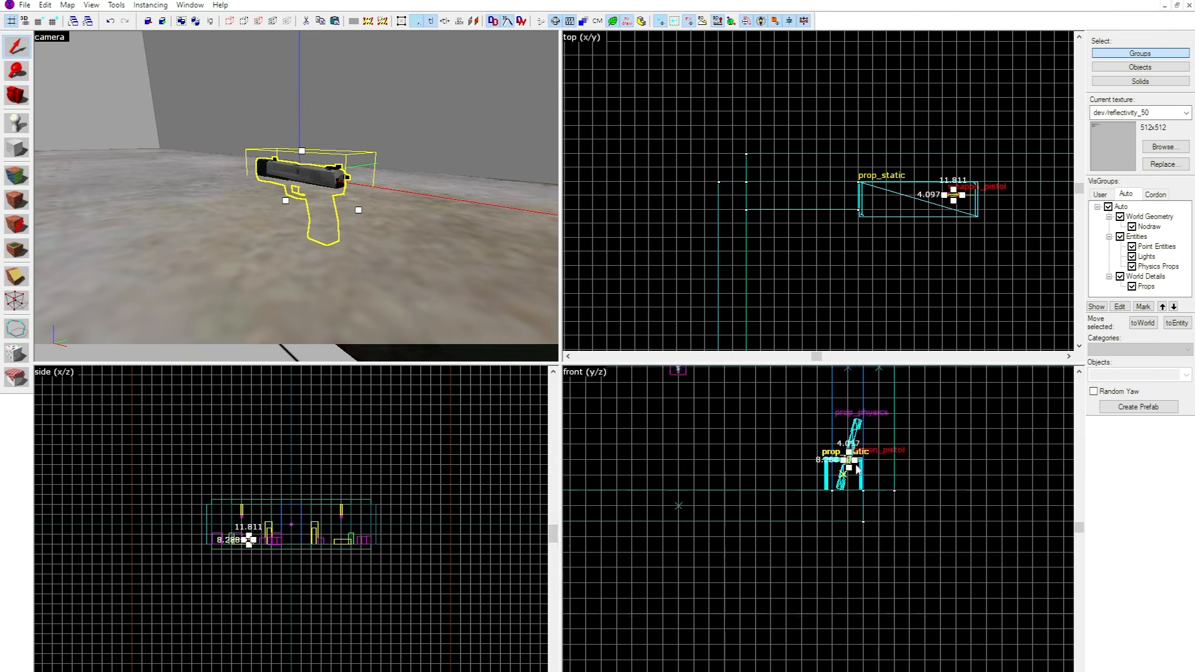
{"action": "scroll", "coordinate": [867, 469], "scroll_direction": "up", "scroll_amount": 5}
{"action": "left_click_drag", "start_coordinate": [774, 440], "coordinate": [774, 459]}
{"action": "scroll", "coordinate": [971, 211], "scroll_direction": "up", "scroll_amount": 5}
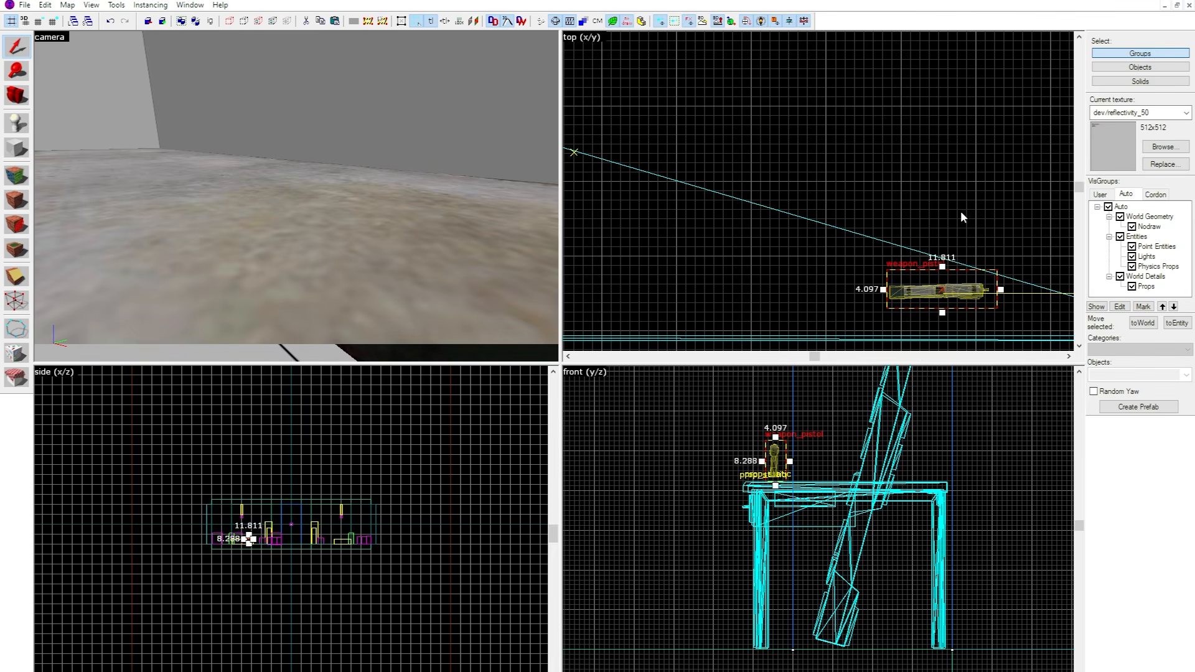
Rotate the pistol so it lies flat on its side and turn it diagonally in plan.
{"action": "scroll", "coordinate": [778, 442], "scroll_direction": "up", "scroll_amount": 4}
{"action": "left_click", "coordinate": [790, 460]}
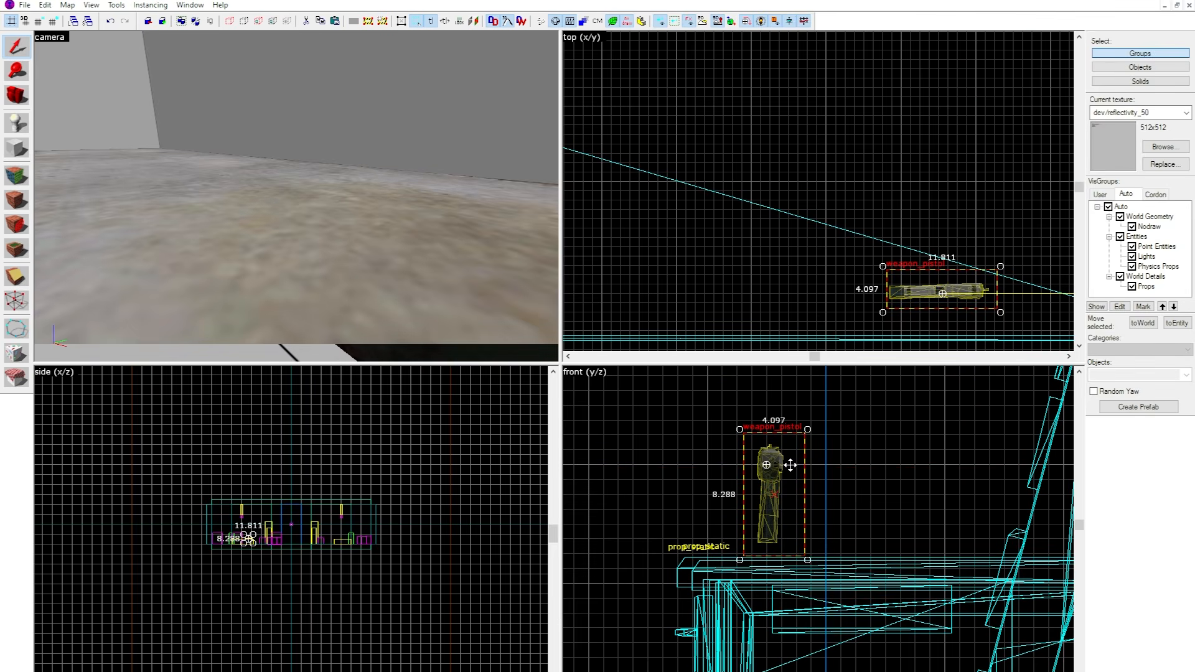
{"action": "left_click_drag", "start_coordinate": [816, 428], "coordinate": [831, 548]}
{"action": "scroll", "coordinate": [958, 207], "scroll_direction": "down", "scroll_amount": 4}
{"action": "scroll", "coordinate": [963, 241], "scroll_direction": "up", "scroll_amount": 5}
{"action": "left_click_drag", "start_coordinate": [985, 264], "coordinate": [927, 198]}
{"action": "left_click_drag", "start_coordinate": [941, 156], "coordinate": [913, 132]}
{"action": "scroll", "coordinate": [316, 243], "scroll_direction": "down", "scroll_amount": 7}
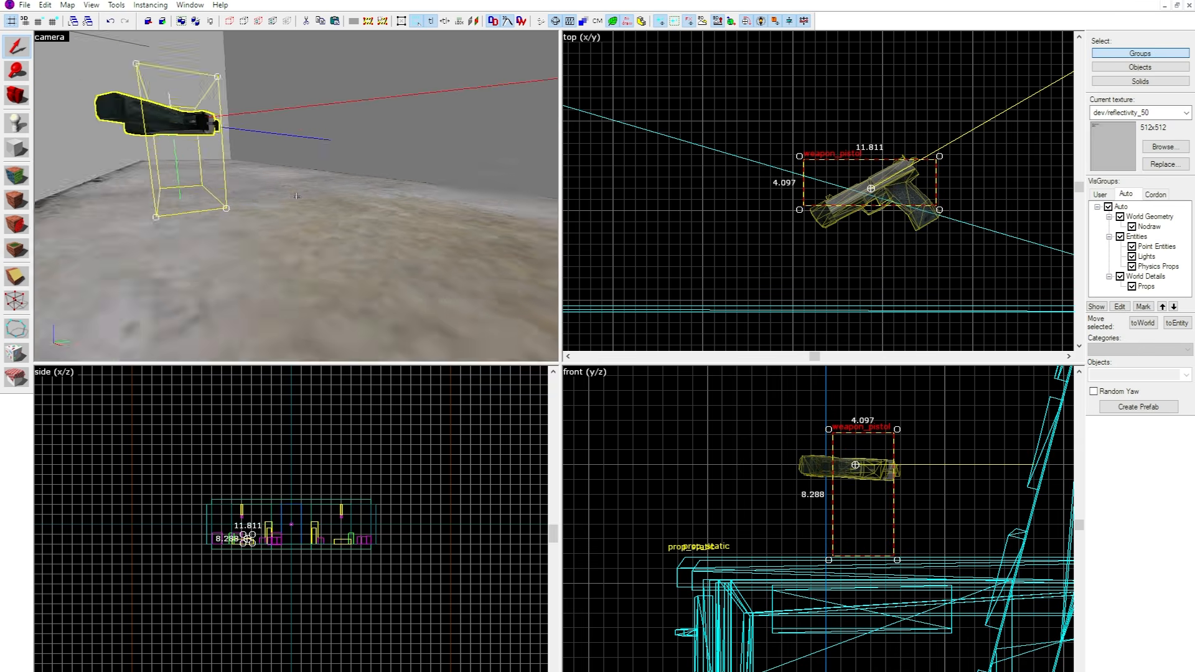
Lower the pistol toward the desk surface and shift it across the desktop.
{"action": "scroll", "coordinate": [247, 539], "scroll_direction": "up", "scroll_amount": 20}
{"action": "left_click_drag", "start_coordinate": [280, 449], "coordinate": [280, 511]}
{"action": "left_click", "coordinate": [385, 99]}
{"action": "scroll", "coordinate": [673, 63], "scroll_direction": "down", "scroll_amount": 1}
{"action": "left_click", "coordinate": [846, 174]}
{"action": "left_click_drag", "start_coordinate": [846, 174], "coordinate": [873, 77]}
{"action": "scroll", "coordinate": [886, 98], "scroll_direction": "down", "scroll_amount": 6}
{"action": "scroll", "coordinate": [952, 116], "scroll_direction": "up", "scroll_amount": 5}
Inspect the red barrels across the room and check the properties of the wall behind them.
{"action": "key", "text": "z"}
{"action": "key", "text": "s"}
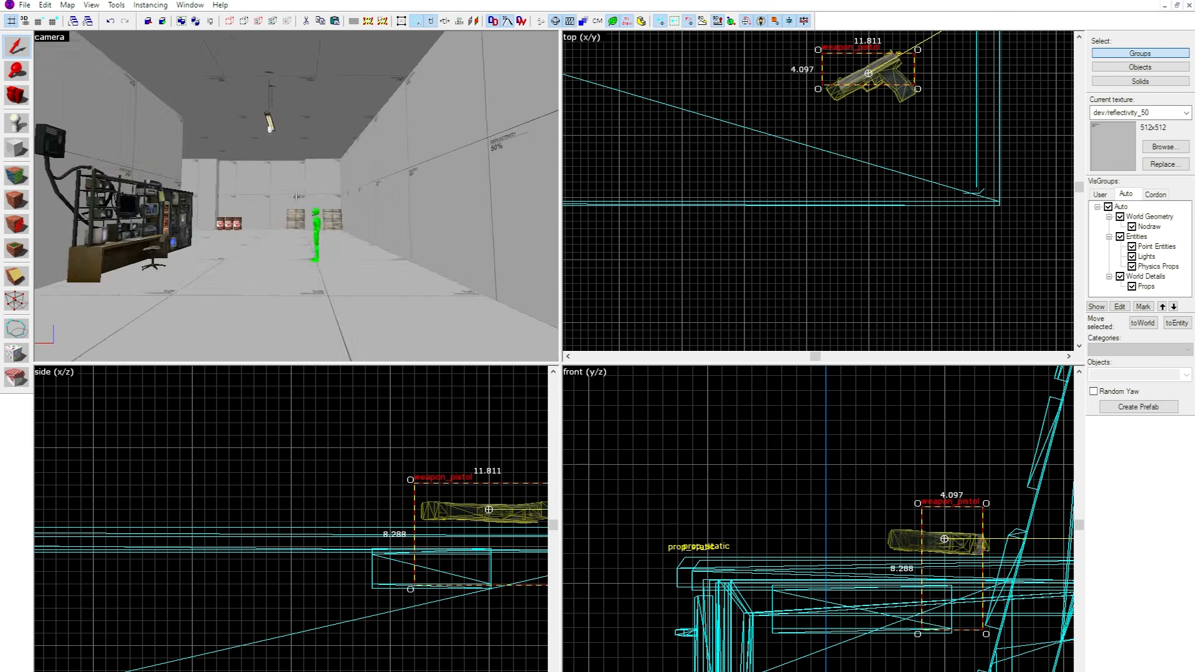
{"action": "left_click", "coordinate": [296, 196]}
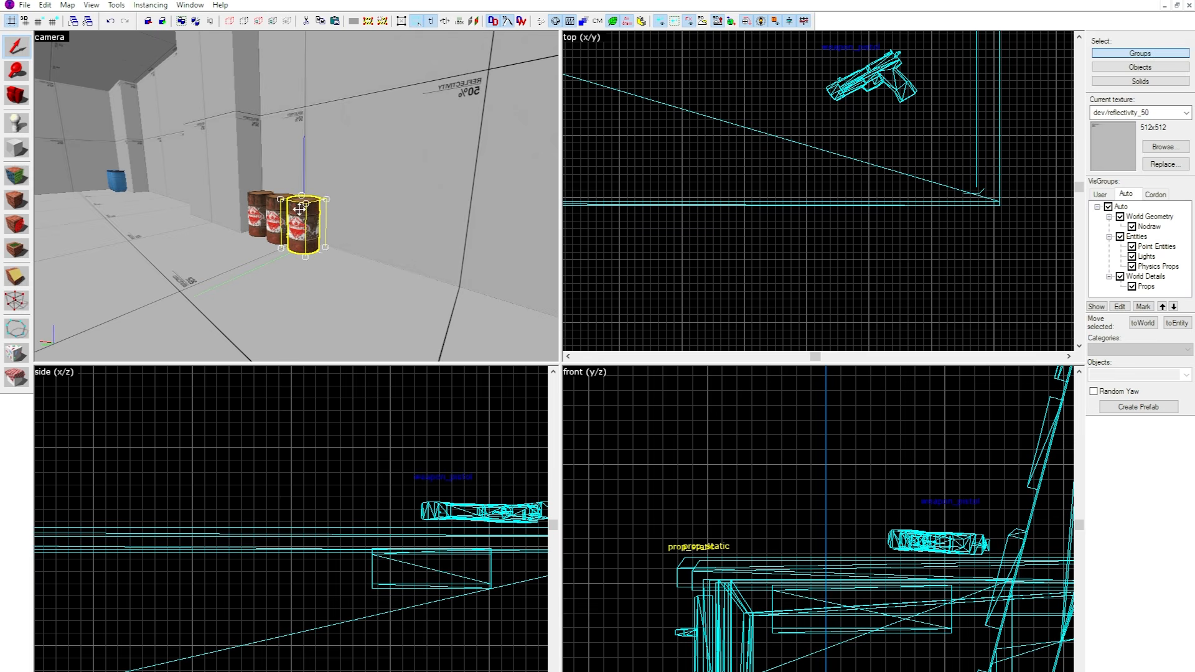
{"action": "double_click", "coordinate": [302, 212]}
{"action": "left_click", "coordinate": [372, 177]}
{"action": "left_click", "coordinate": [894, 128]}
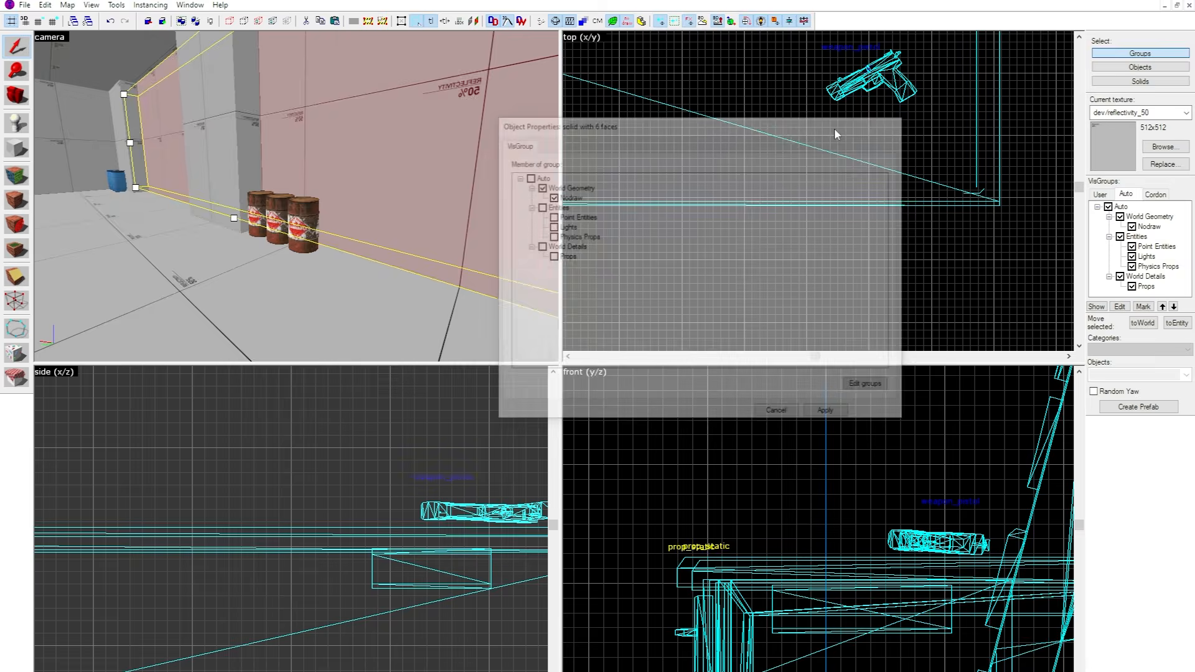
{"action": "key", "text": "z"}
{"action": "key", "text": "w"}
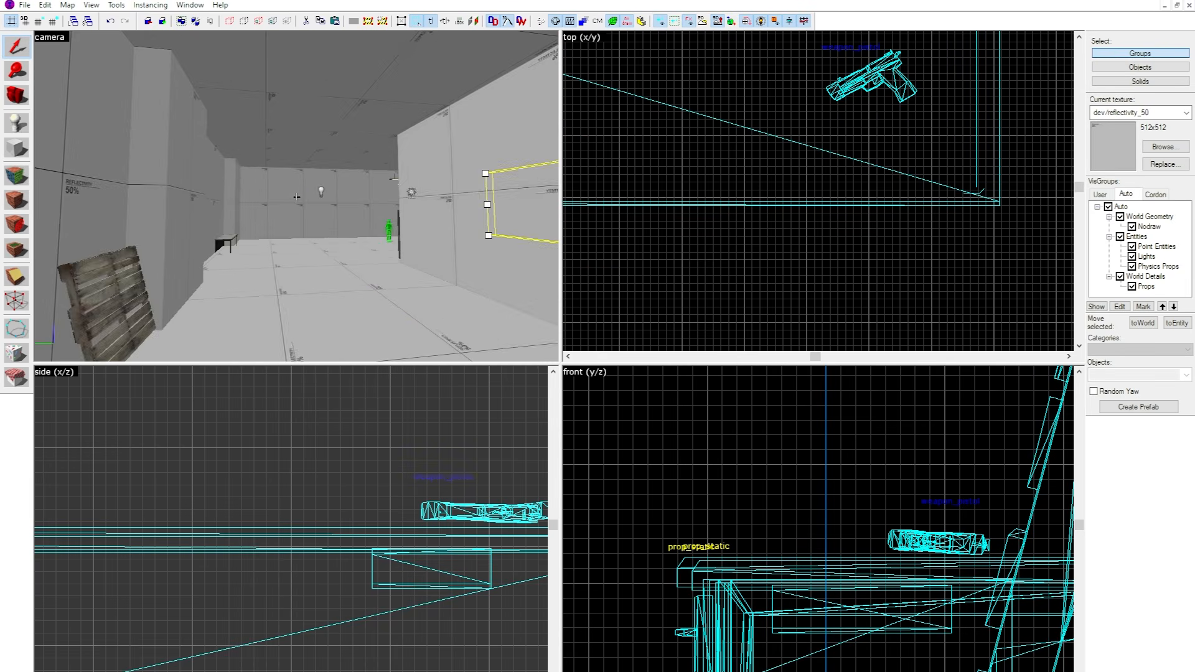
{"action": "key", "text": "w"}
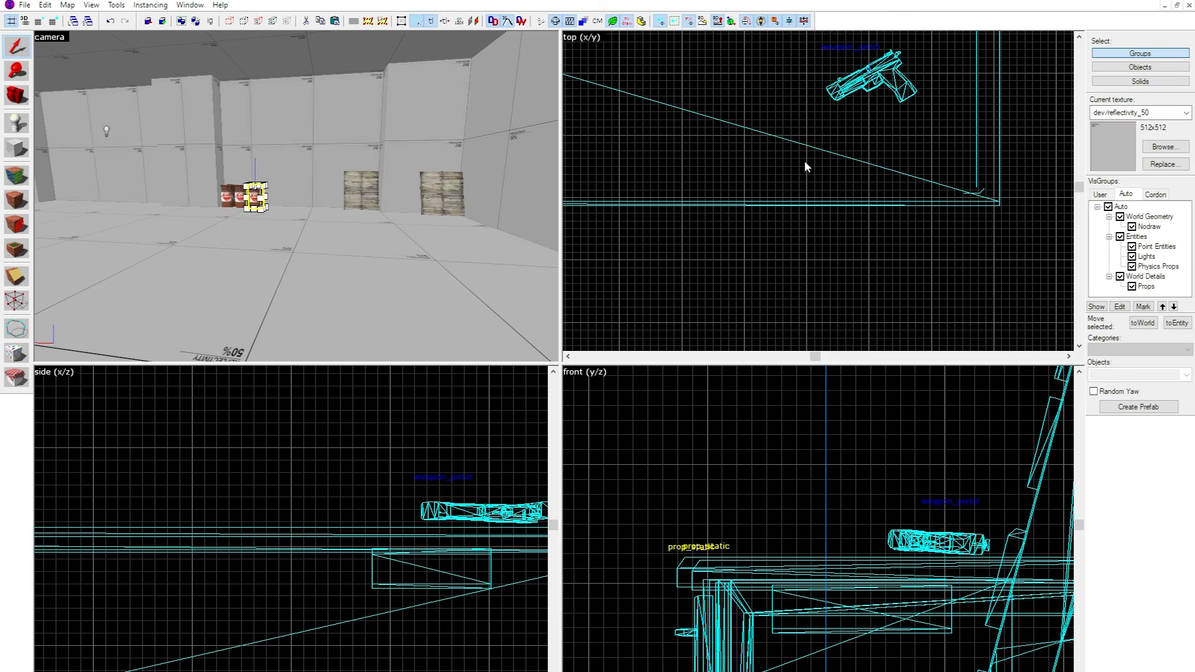
Position one of the red prop_physics barrels tight against the wall in plan.
{"action": "scroll", "coordinate": [805, 166], "scroll_direction": "down", "scroll_amount": 20}
{"action": "scroll", "coordinate": [834, 233], "scroll_direction": "up", "scroll_amount": 6}
{"action": "scroll", "coordinate": [736, 220], "scroll_direction": "up", "scroll_amount": 5}
{"action": "scroll", "coordinate": [765, 167], "scroll_direction": "down", "scroll_amount": 1}
{"action": "left_click_drag", "start_coordinate": [763, 205], "coordinate": [737, 148]}
{"action": "scroll", "coordinate": [741, 149], "scroll_direction": "up", "scroll_amount": 10}
{"action": "key", "text": "z"}
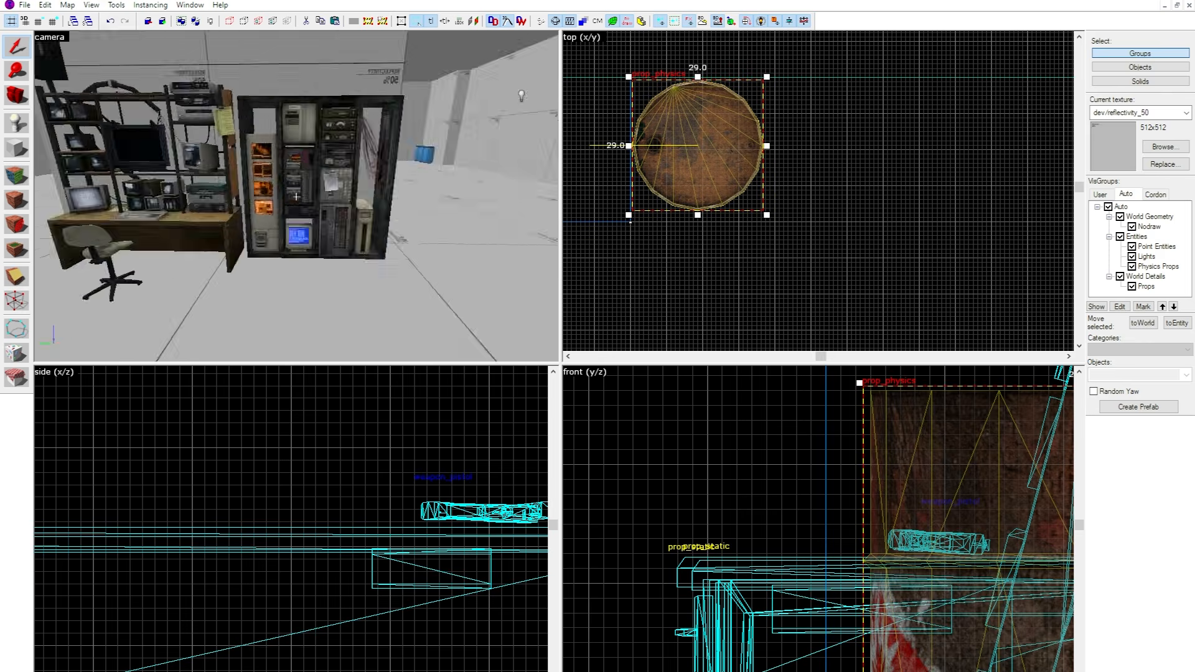
Compile the map with normal BSP, VIS and RAD and run it in Half-Life 2.
{"action": "left_click", "coordinate": [299, 182]}
{"action": "key", "text": "w"}
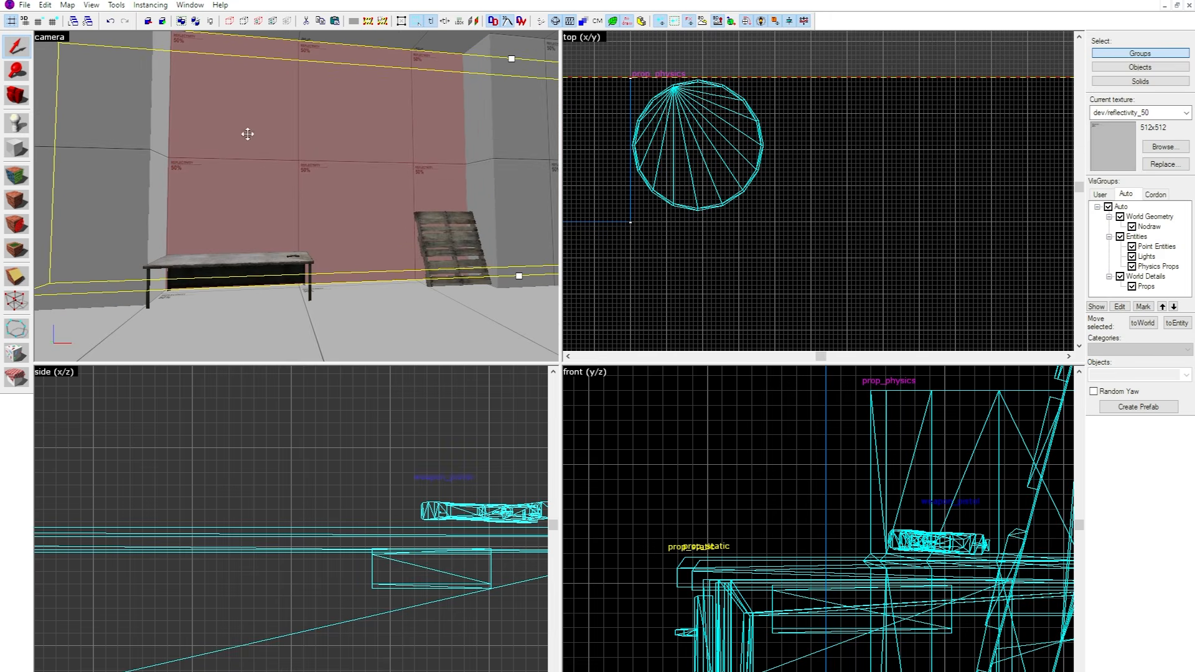
{"action": "left_click", "coordinate": [16, 3]}
{"action": "left_click", "coordinate": [67, 135]}
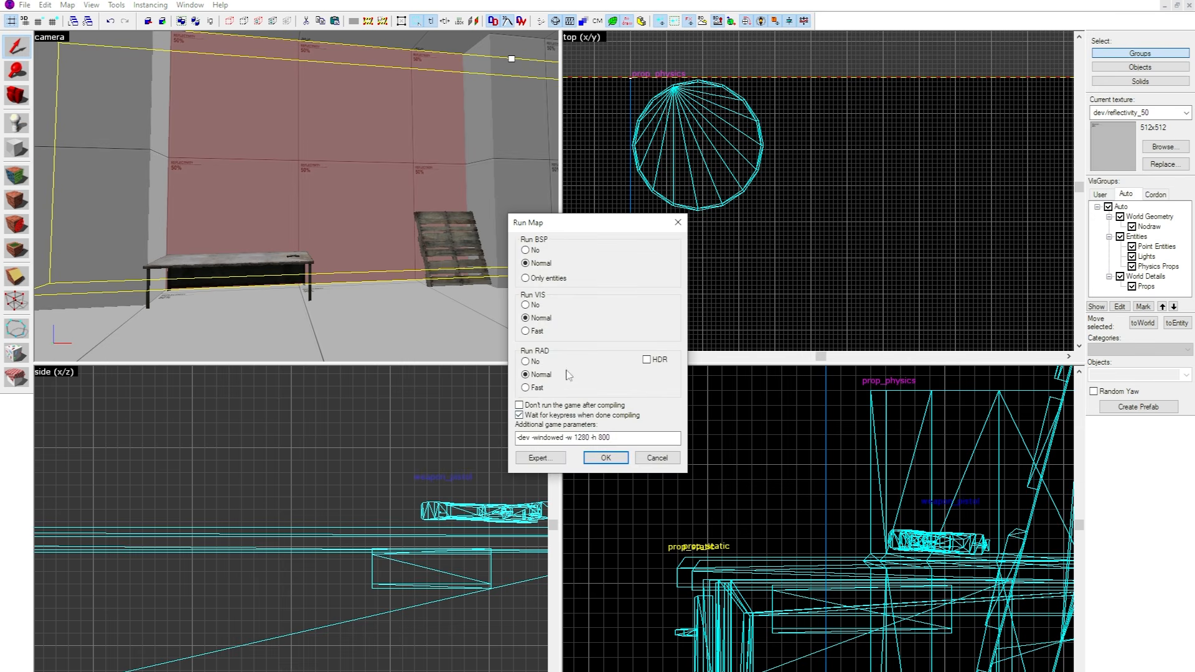
{"action": "left_click", "coordinate": [596, 459]}
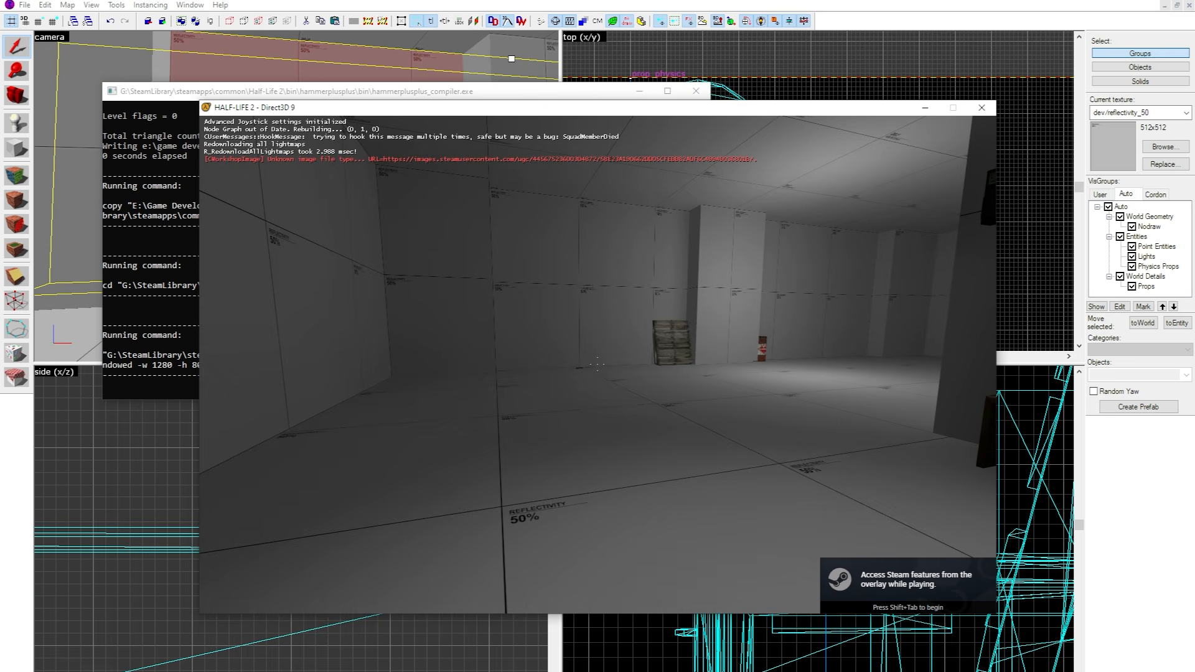
Walk through the compiled map in the game to check the placed props and pause it.
{"action": "key", "text": "w"}
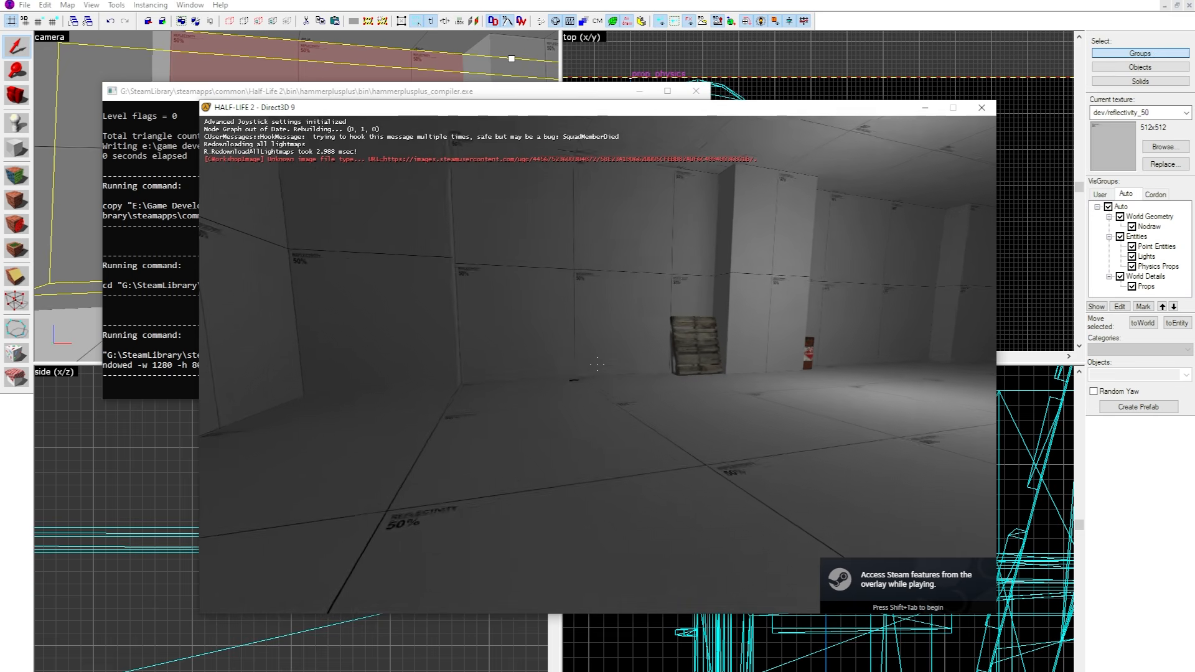
{"action": "key", "text": "w"}
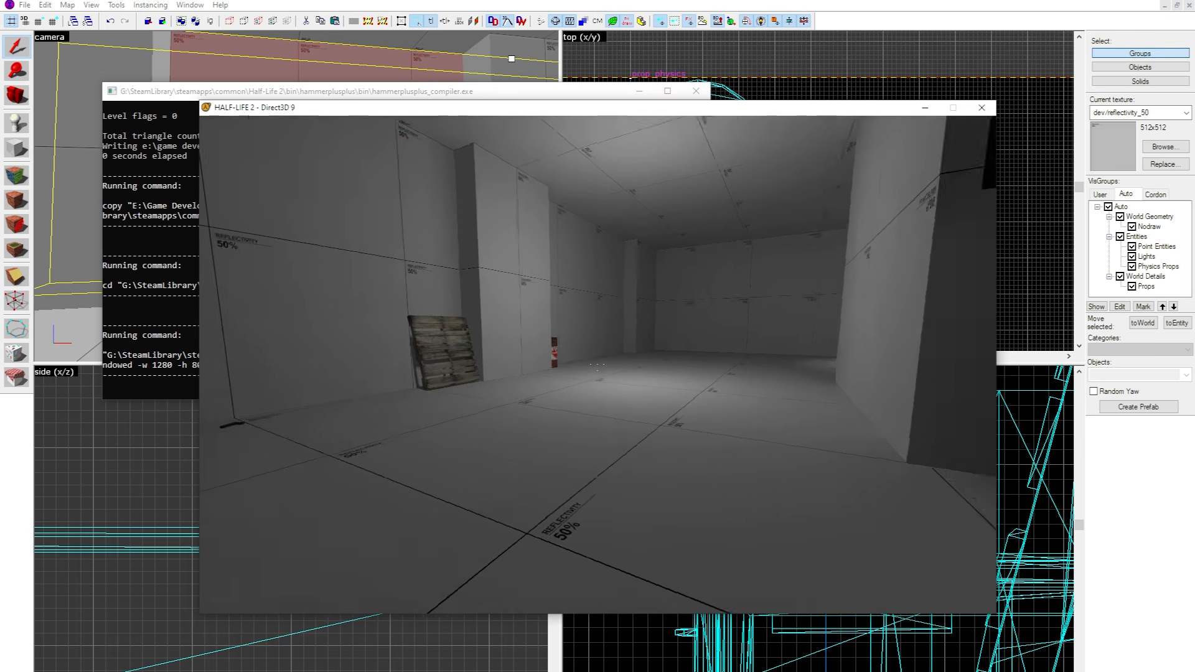
{"action": "key", "text": "Escape"}
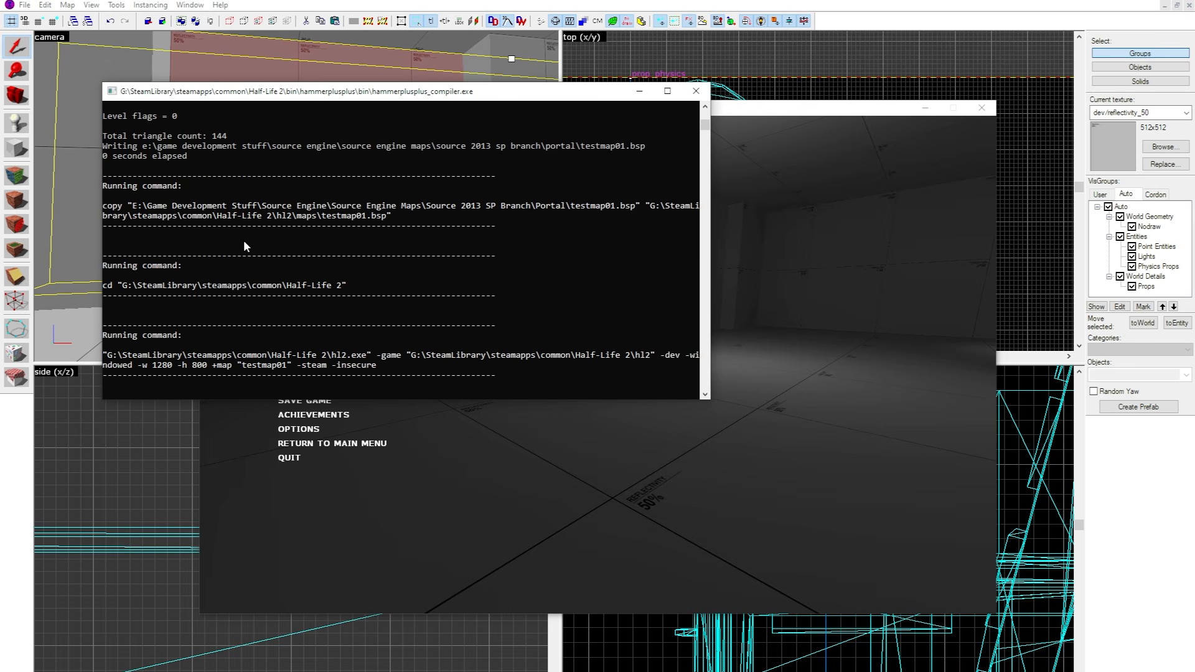
Search the compile log for errors about the prop_static desk models.
{"action": "scroll", "coordinate": [239, 197], "scroll_direction": "up", "scroll_amount": 5}
{"action": "left_click_drag", "start_coordinate": [231, 211], "coordinate": [404, 234]}
{"action": "left_click", "coordinate": [301, 208]}
{"action": "double_click", "coordinate": [404, 234]}
{"action": "left_click", "coordinate": [609, 233]}
{"action": "left_click", "coordinate": [353, 226]}
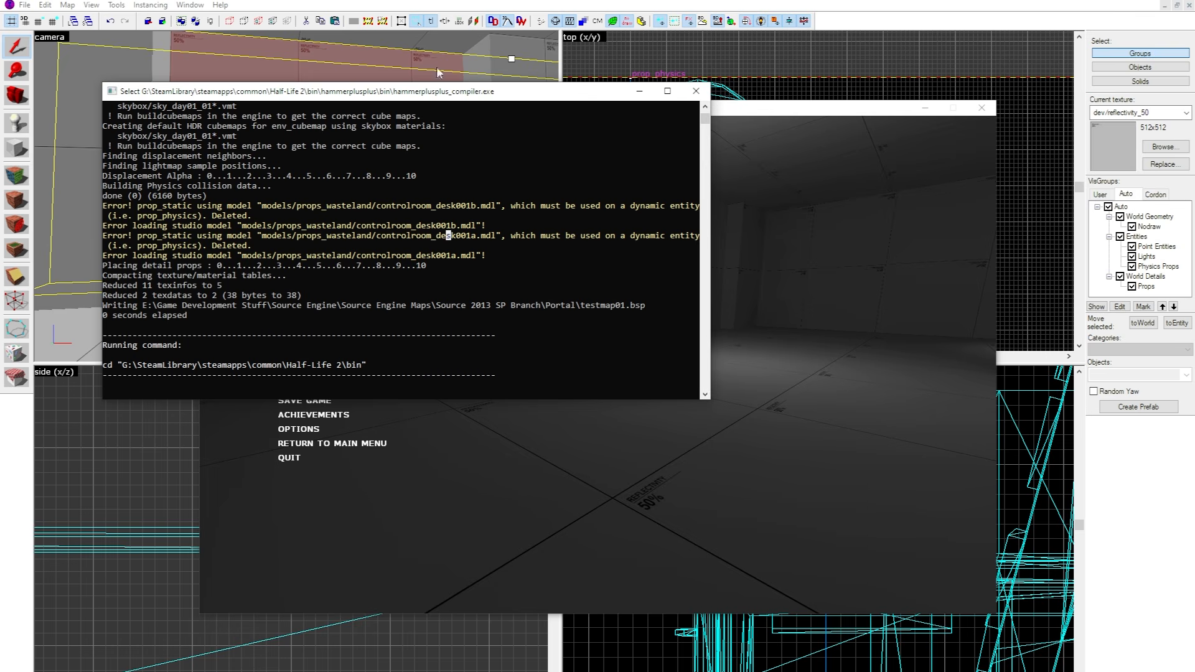
Check the desk area in the editor and reread the first prop_static error in the compile log.
{"action": "left_click", "coordinate": [436, 73]}
{"action": "key", "text": "z"}
{"action": "key", "text": "alt+Tab"}
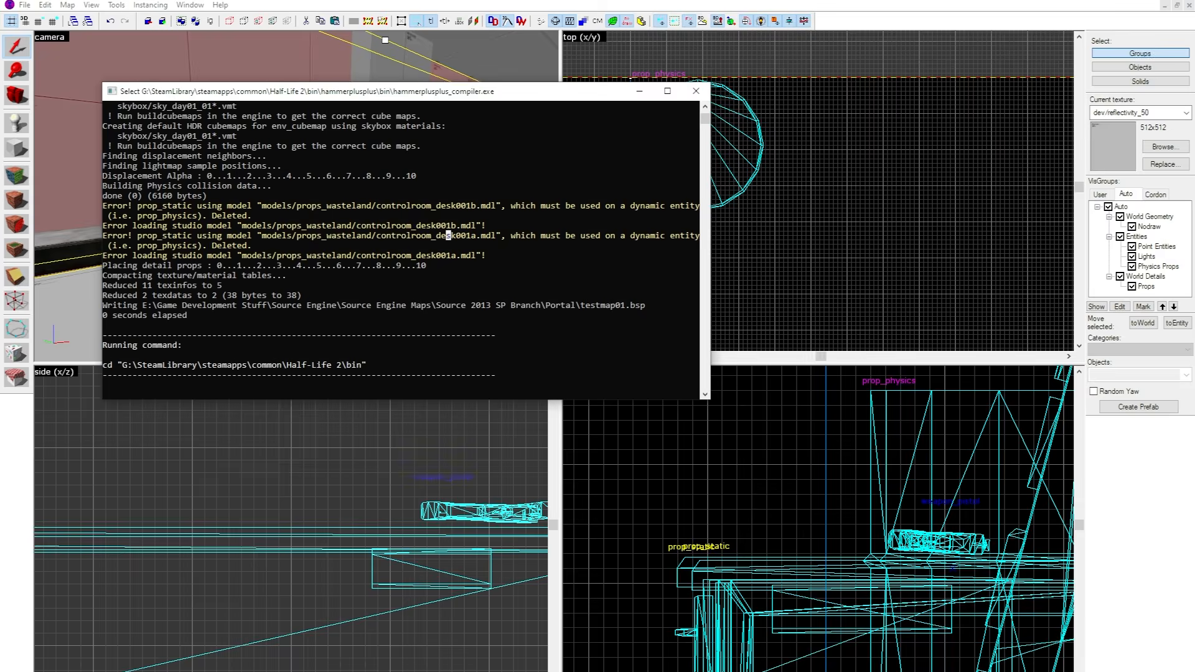
{"action": "scroll", "coordinate": [435, 270], "scroll_direction": "up", "scroll_amount": 1}
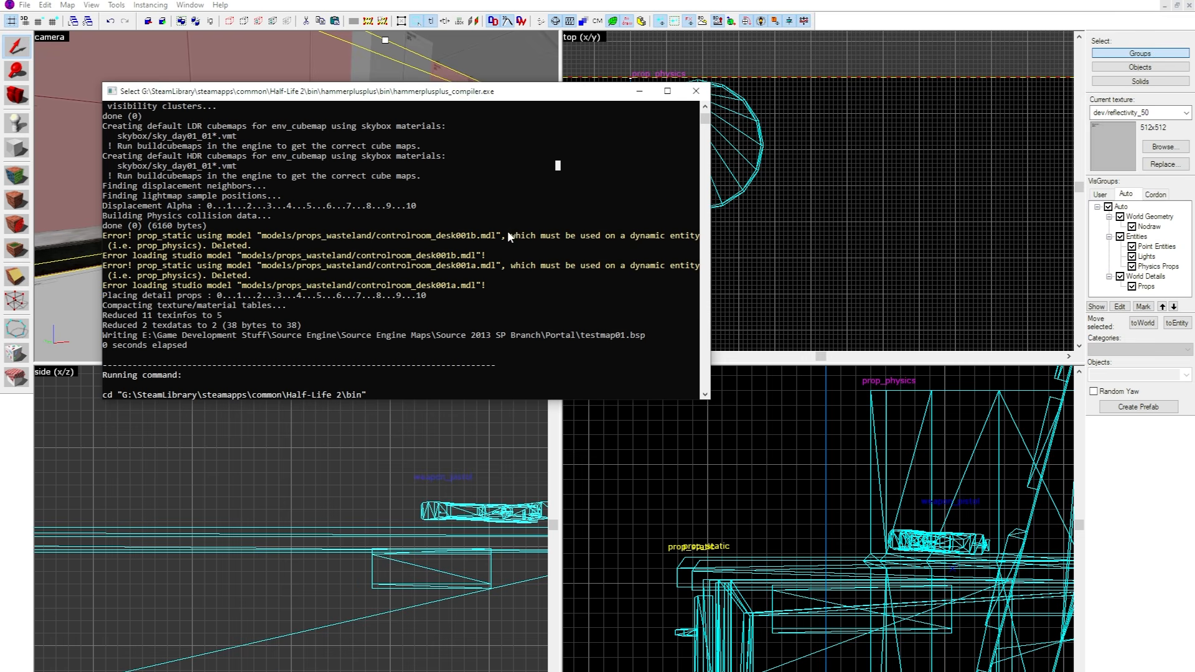
{"action": "left_click_drag", "start_coordinate": [629, 234], "coordinate": [682, 226]}
{"action": "left_click", "coordinate": [665, 242]}
{"action": "left_click", "coordinate": [682, 226]}
Highlight the desk001a model name in the compile log and compare it with the desk in the editor.
{"action": "left_click_drag", "start_coordinate": [329, 275], "coordinate": [583, 255]}
{"action": "left_click", "coordinate": [467, 265]}
{"action": "left_click", "coordinate": [583, 255]}
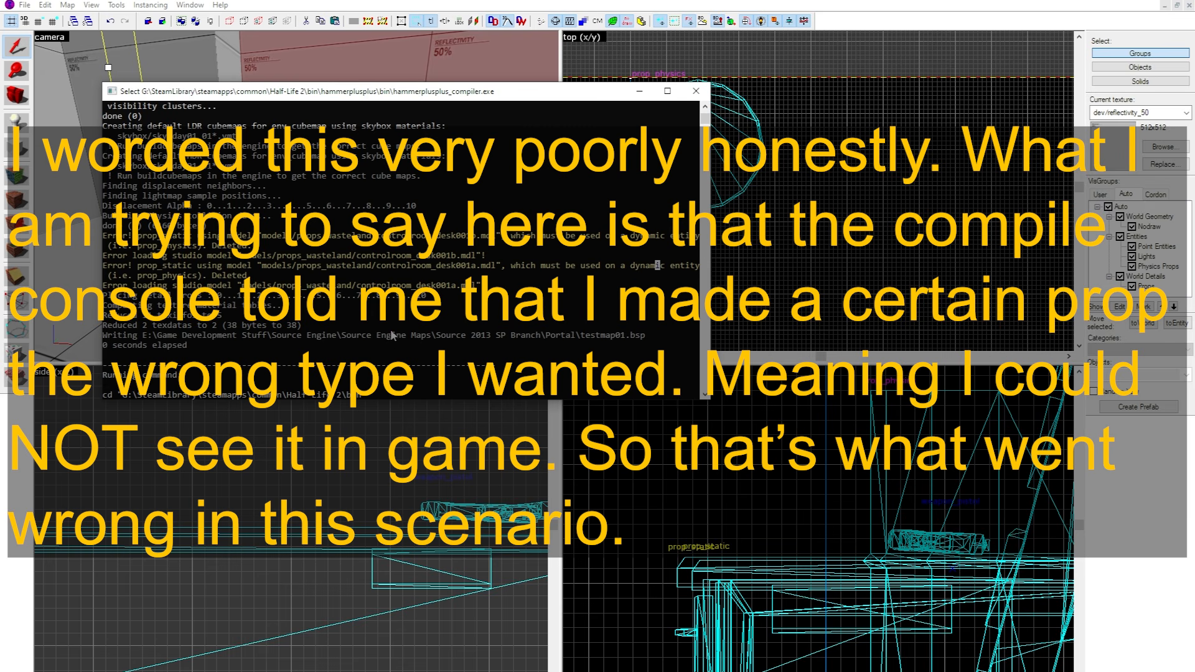
{"action": "left_click_drag", "start_coordinate": [343, 289], "coordinate": [403, 286]}
{"action": "left_click", "coordinate": [405, 286]}
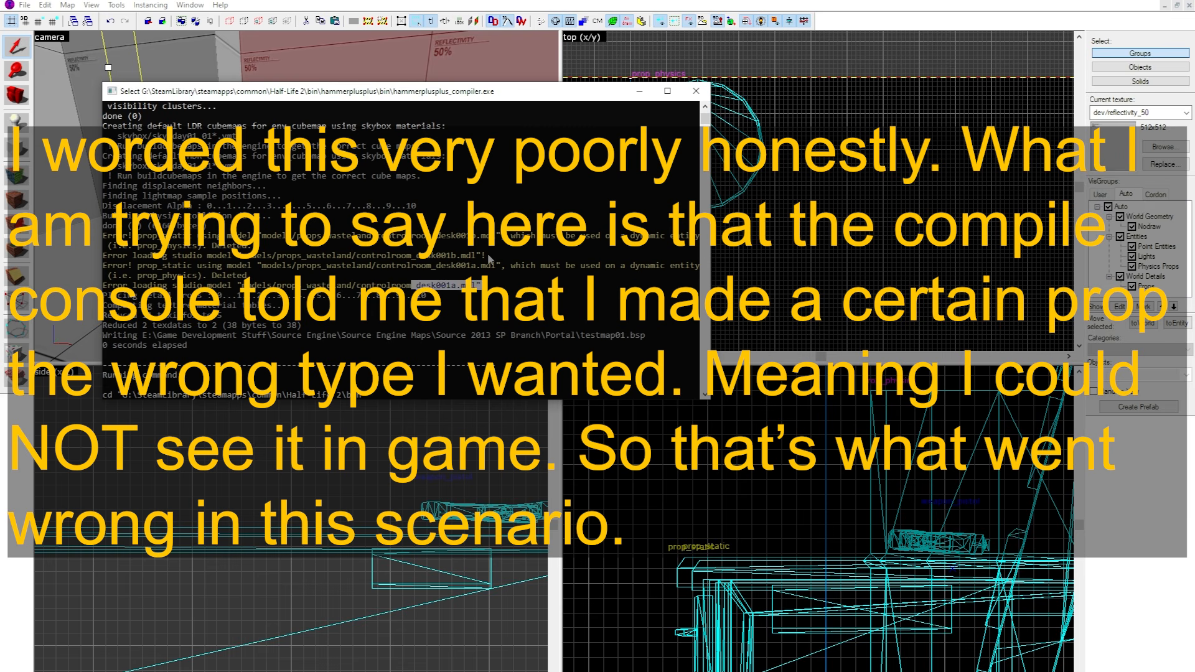
{"action": "left_click_drag", "start_coordinate": [490, 258], "coordinate": [446, 257]}
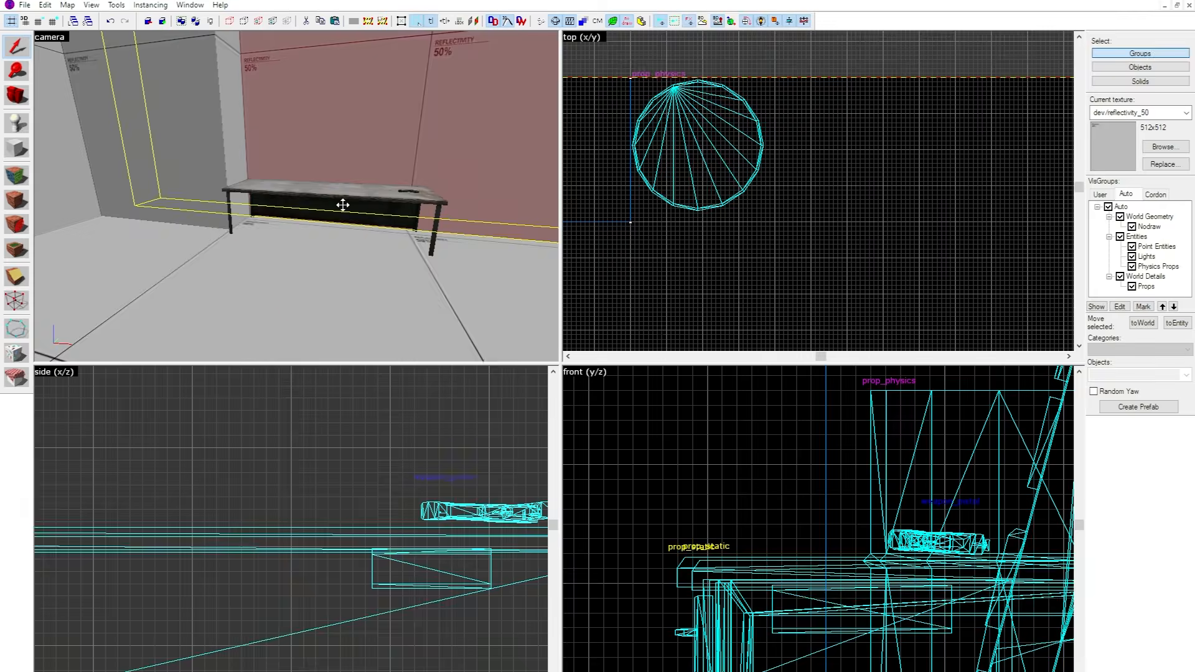
Change the class of the controlroom_desk001a.mdl desk to prop_dynamic.
{"action": "double_click", "coordinate": [343, 204]}
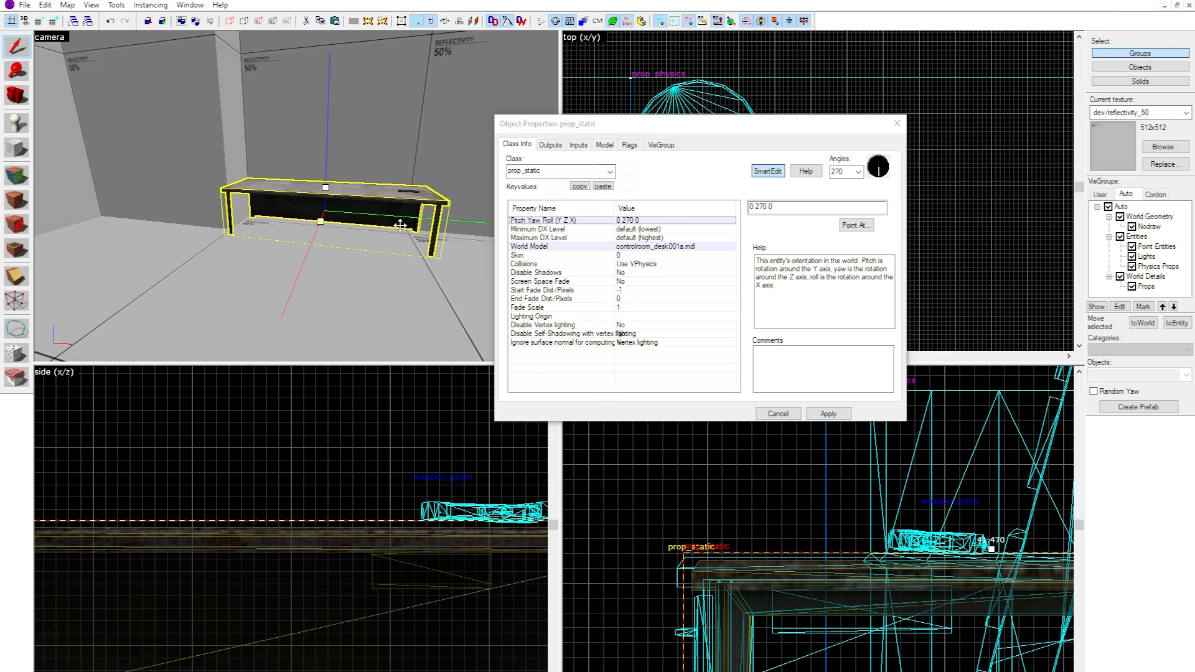
{"action": "key", "text": "BackSpace"}
{"action": "key", "text": "BackSpace"}
{"action": "key", "text": "BackSpace"}
{"action": "key", "text": "BackSpace"}
{"action": "key", "text": "BackSpace"}
{"action": "key", "text": "BackSpace"}
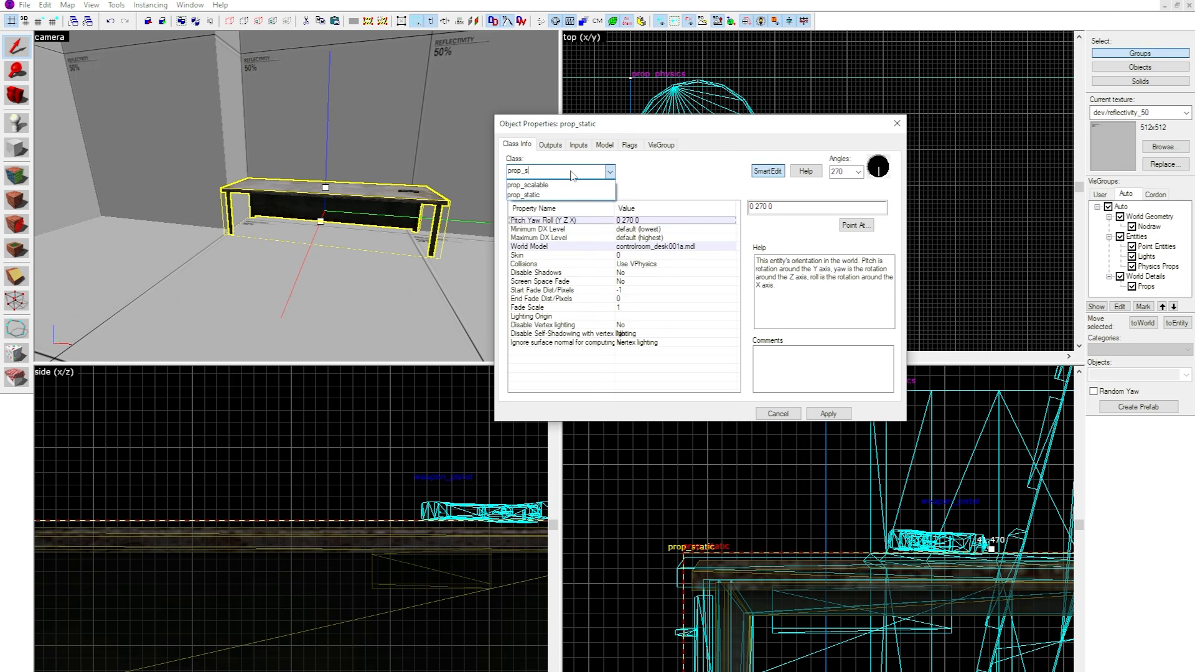
{"action": "type", "text": "d"}
{"action": "key", "text": "Down"}
{"action": "key", "text": "Down"}
{"action": "key", "text": "Down"}
{"action": "key", "text": "Return"}
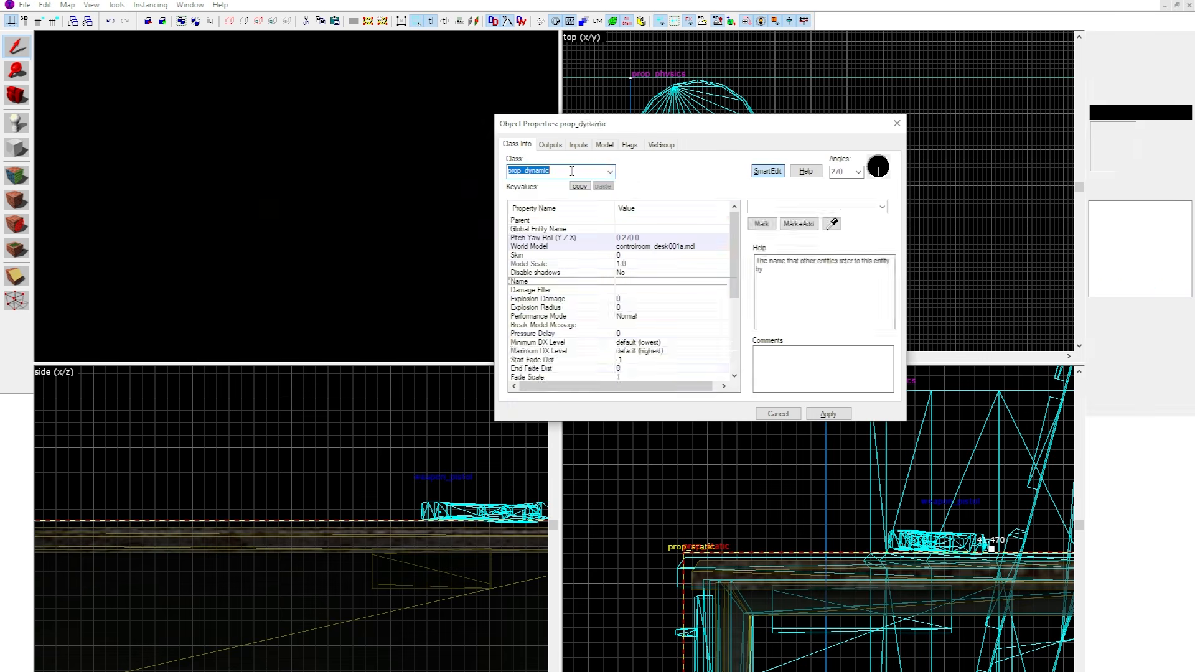
Change the class of the controlroom_desk001b.mdl desk to prop_dynamic.
{"action": "left_click", "coordinate": [604, 144]}
{"action": "left_click", "coordinate": [530, 146]}
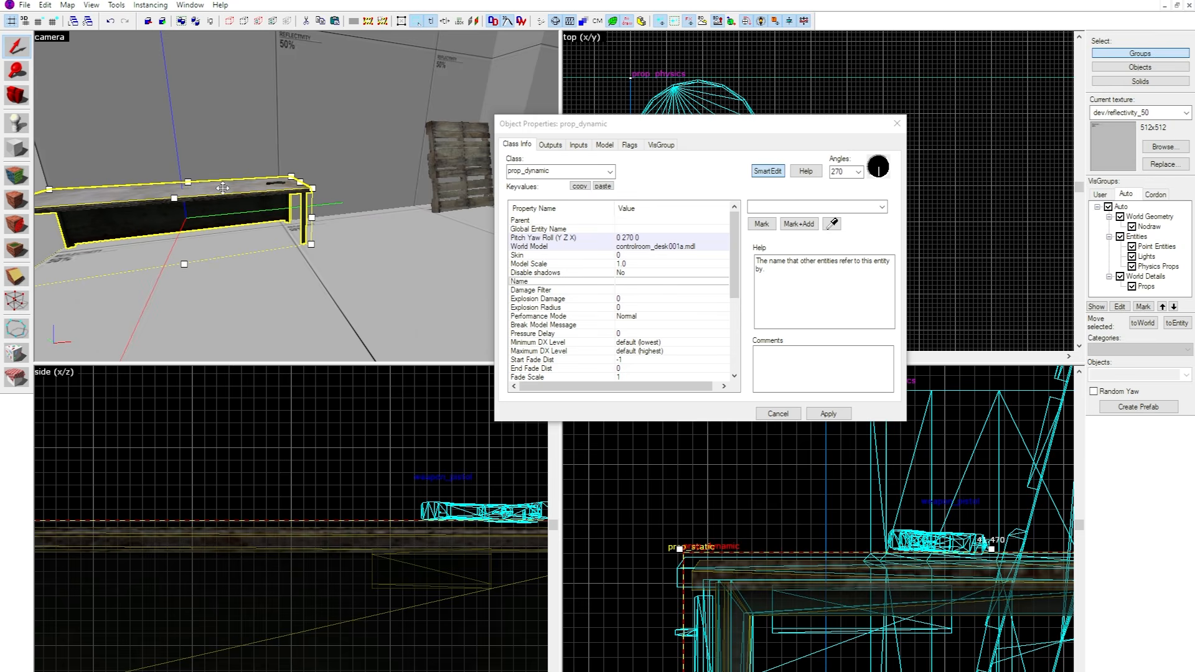
{"action": "left_click", "coordinate": [298, 202]}
{"action": "left_click", "coordinate": [539, 172]}
{"action": "key", "text": "BackSpace"}
{"action": "key", "text": "BackSpace"}
{"action": "key", "text": "BackSpace"}
{"action": "key", "text": "BackSpace"}
{"action": "type", "text": "d"}
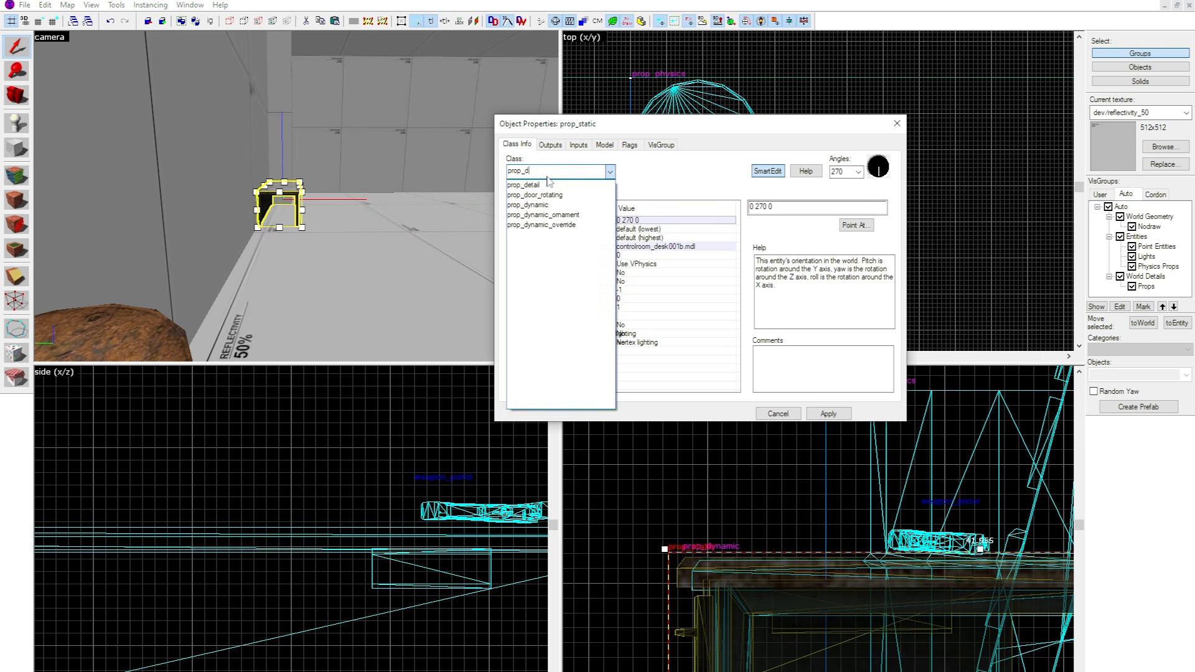
{"action": "type", "text": "ynamic"}
{"action": "key", "text": "Return"}
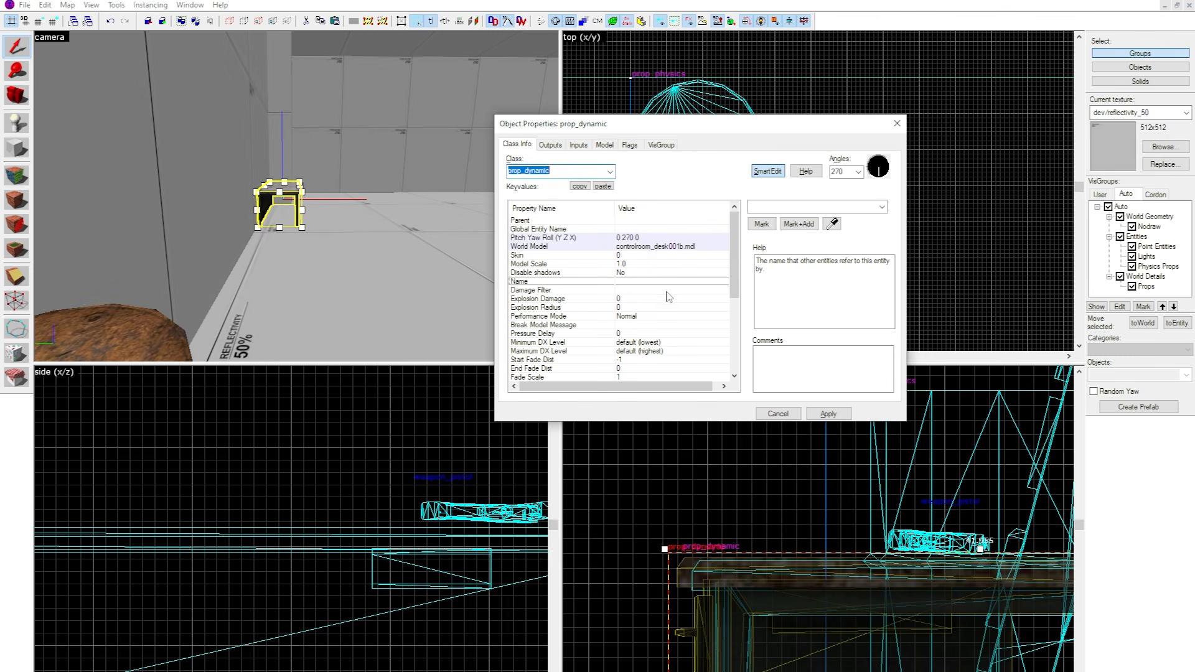
Examine the available Collisions options in the properties of the controlroom_desk001b.mdl desk.
{"action": "scroll", "coordinate": [648, 296], "scroll_direction": "down", "scroll_amount": 3}
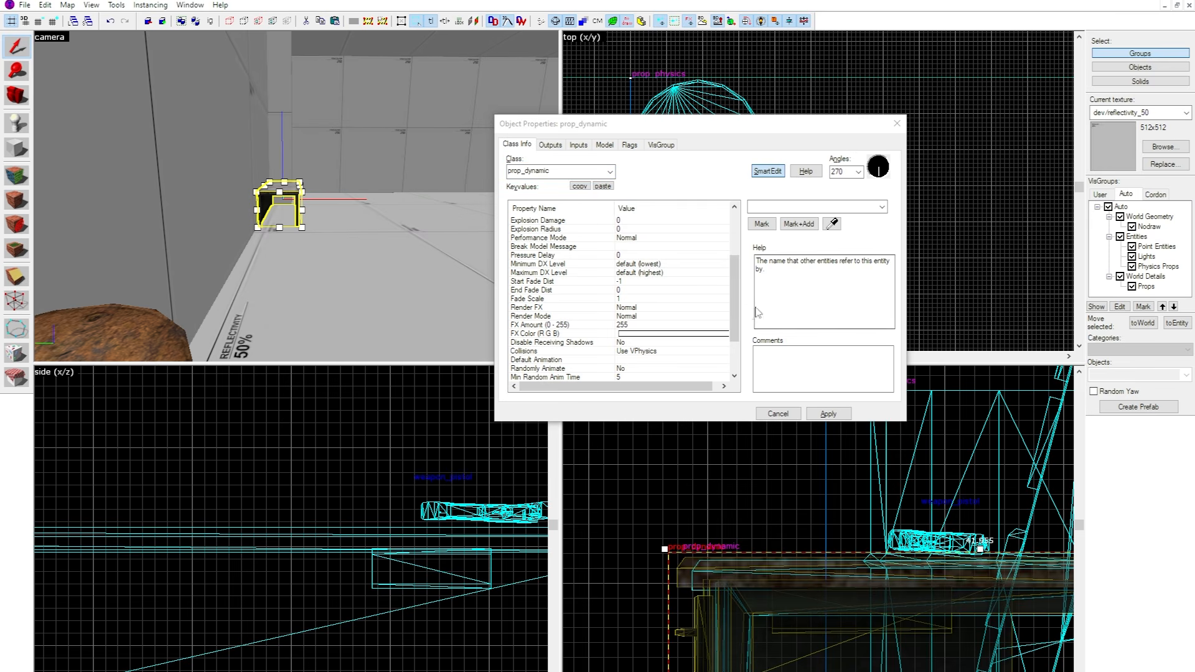
{"action": "key", "text": "Escape"}
{"action": "left_click", "coordinate": [280, 230]}
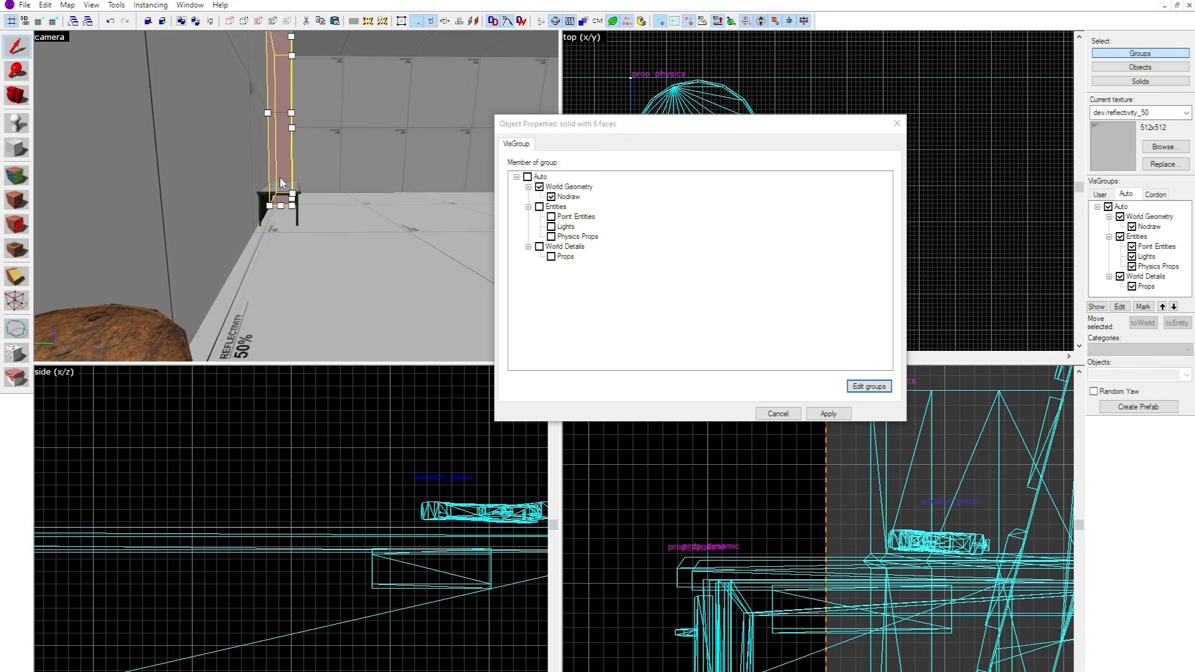
{"action": "left_click", "coordinate": [281, 229]}
{"action": "key", "text": "z"}
{"action": "key", "text": "w"}
{"action": "key", "text": "z"}
{"action": "scroll", "coordinate": [723, 336], "scroll_direction": "down", "scroll_amount": 5}
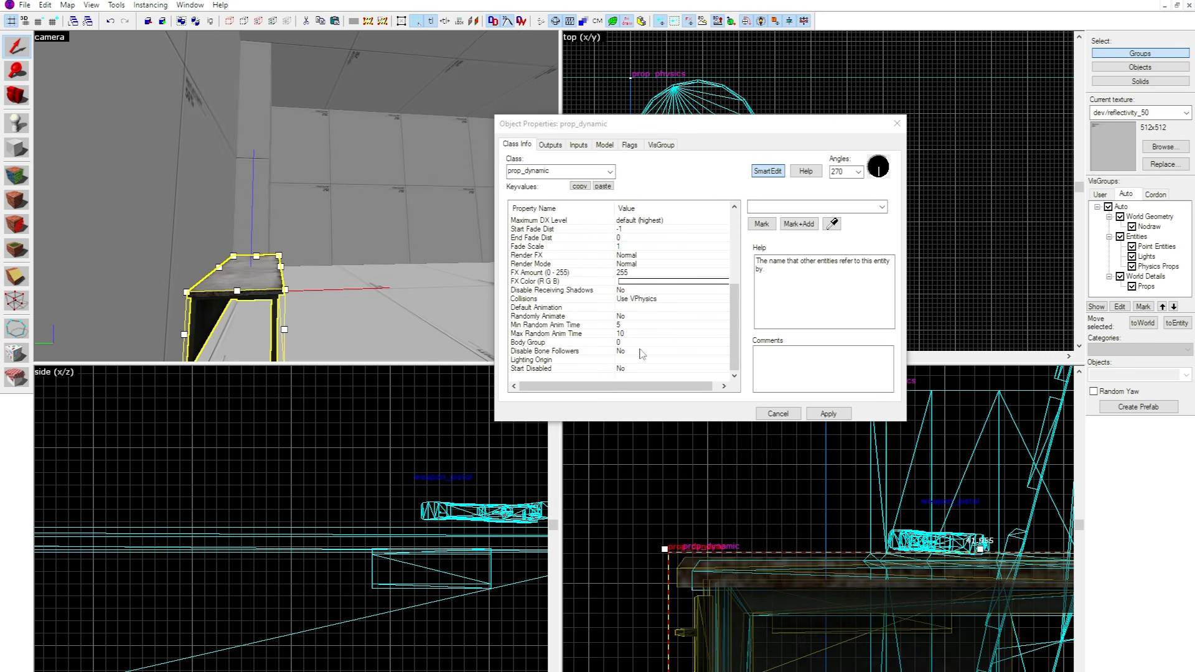
{"action": "left_click", "coordinate": [634, 299]}
{"action": "left_click", "coordinate": [881, 208]}
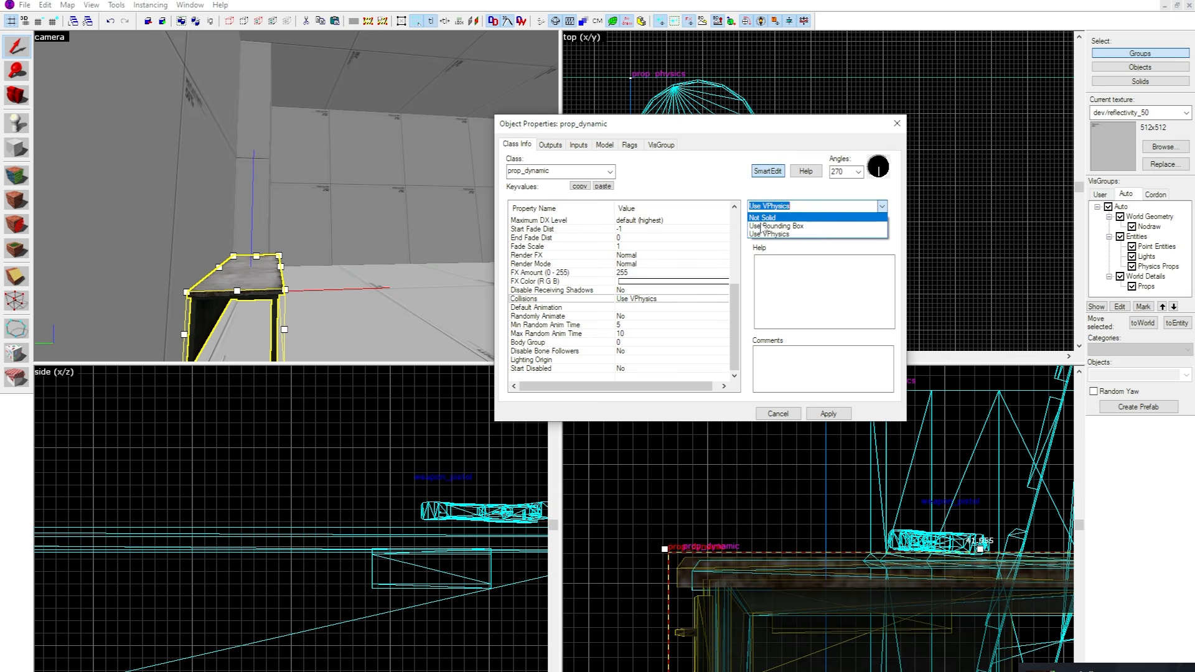
{"action": "left_click", "coordinate": [888, 209]}
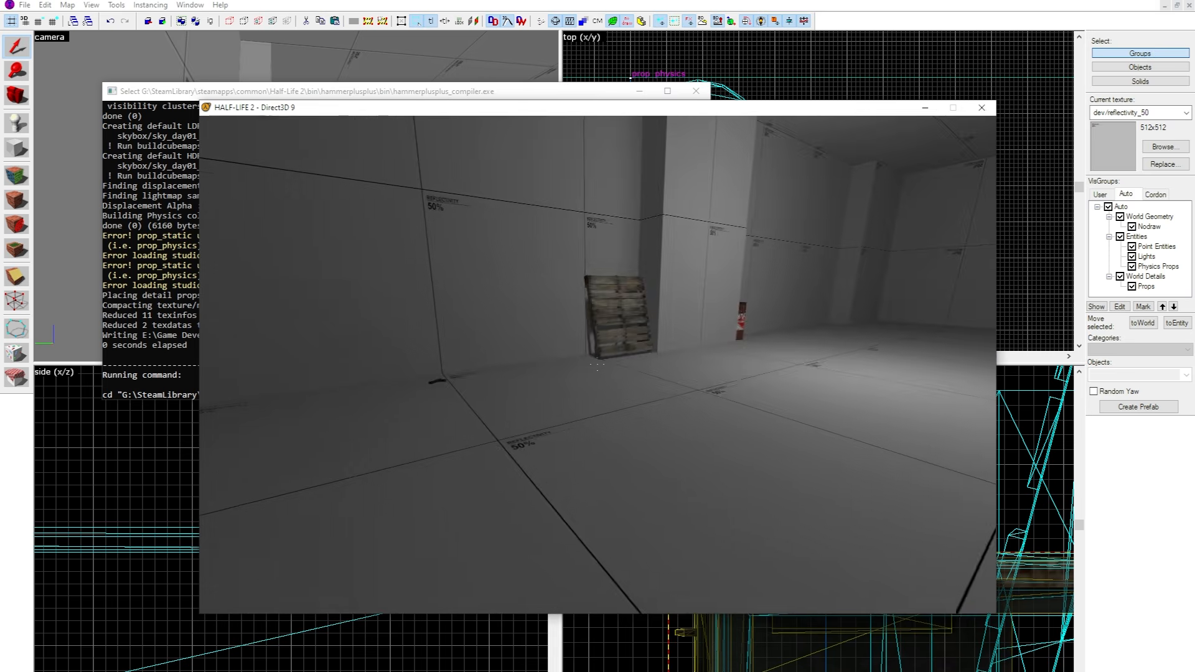
In the Half-Life 2 test window, pick up the pistol and shoot the red explosive barrel beyond the leaning pallet.
{"action": "key", "text": "w"}
{"action": "key", "text": "w"}
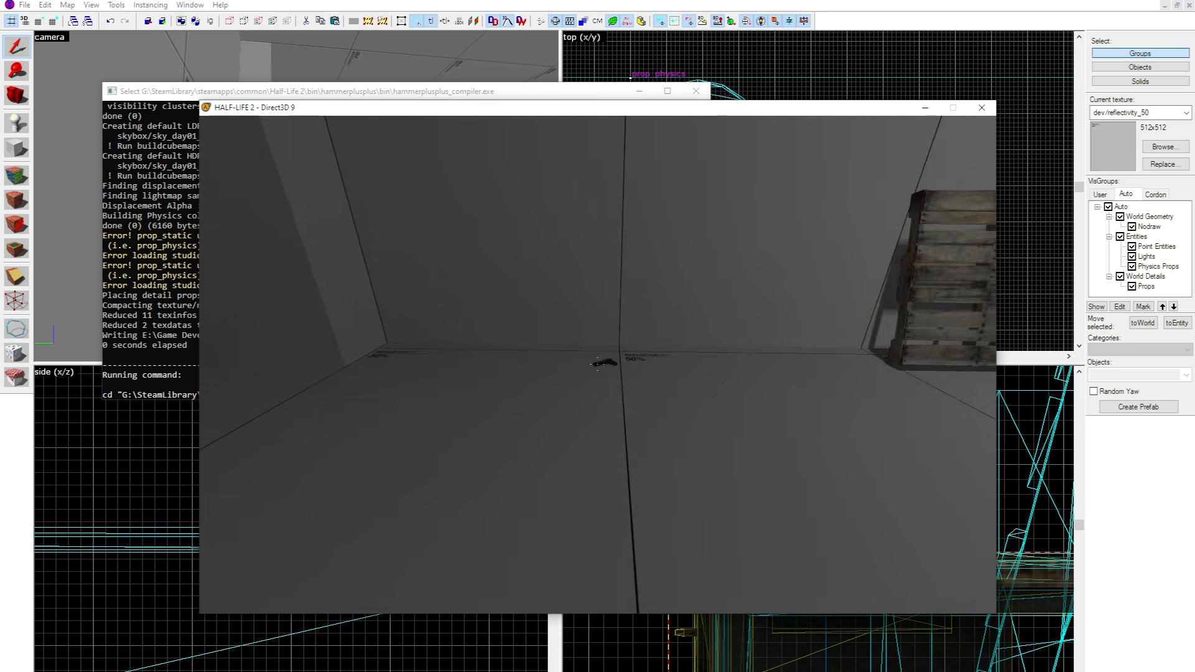
{"action": "key", "text": "w"}
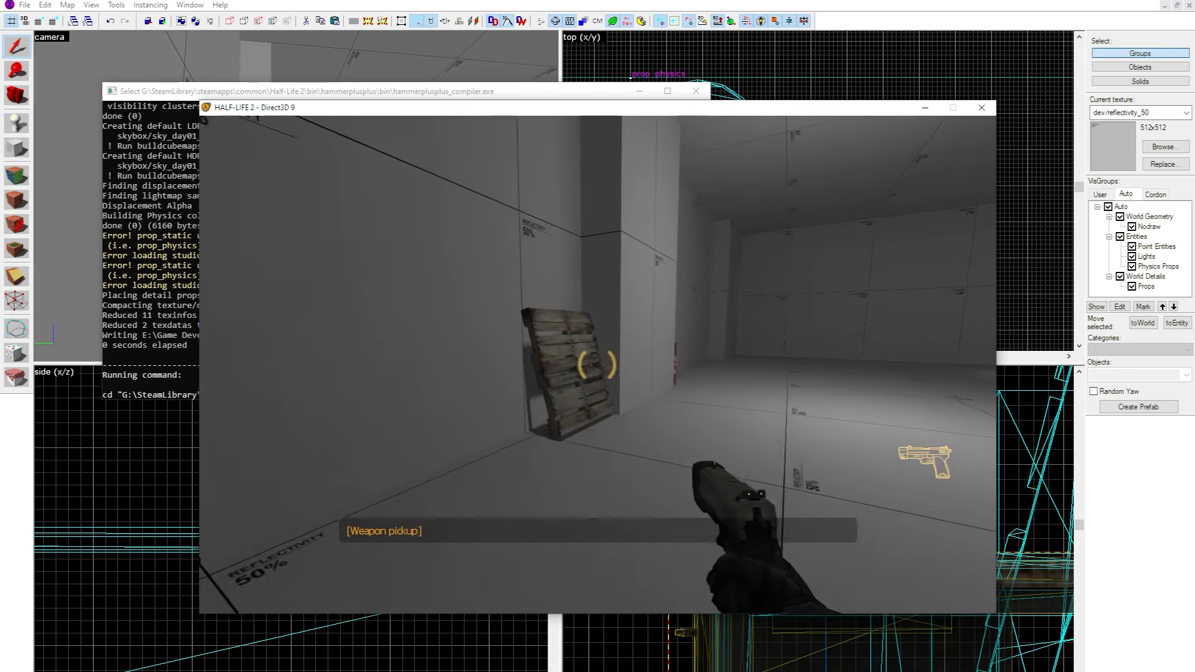
{"action": "left_click", "coordinate": [597, 364]}
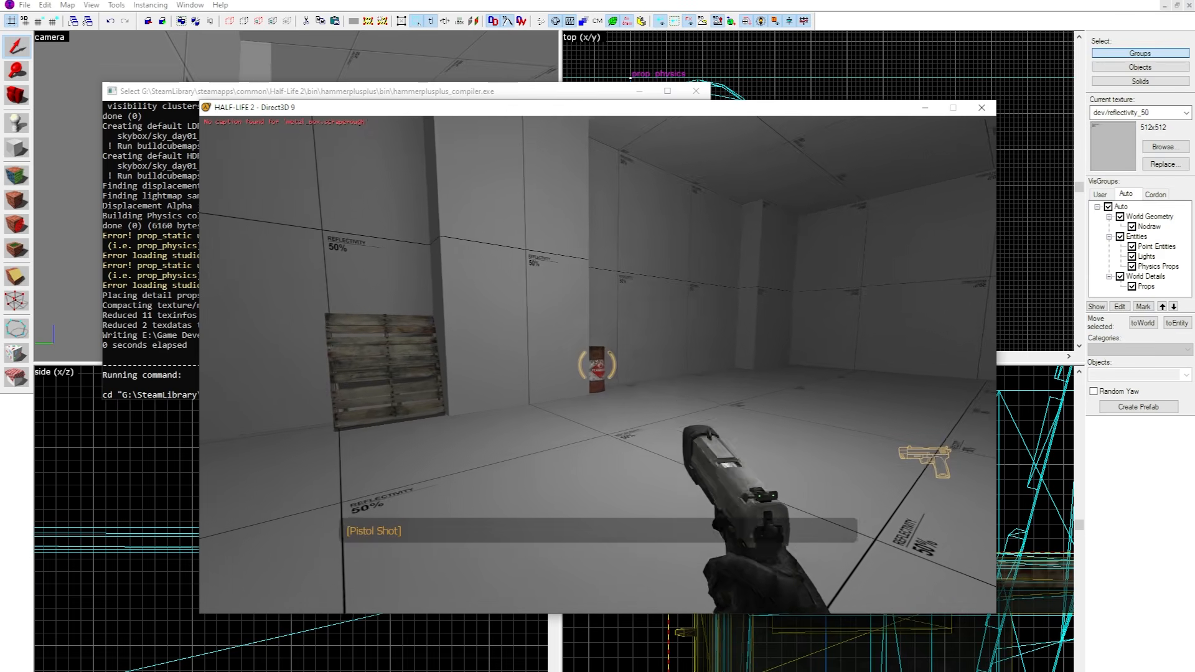
{"action": "key", "text": "d"}
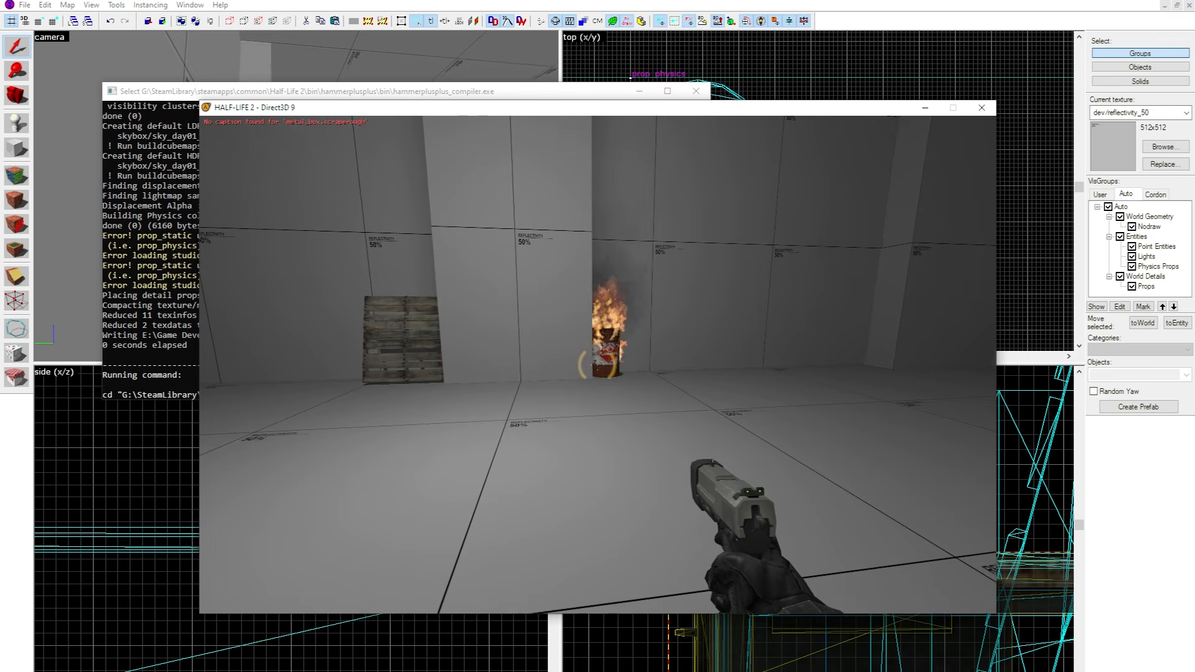
{"action": "key", "text": "w"}
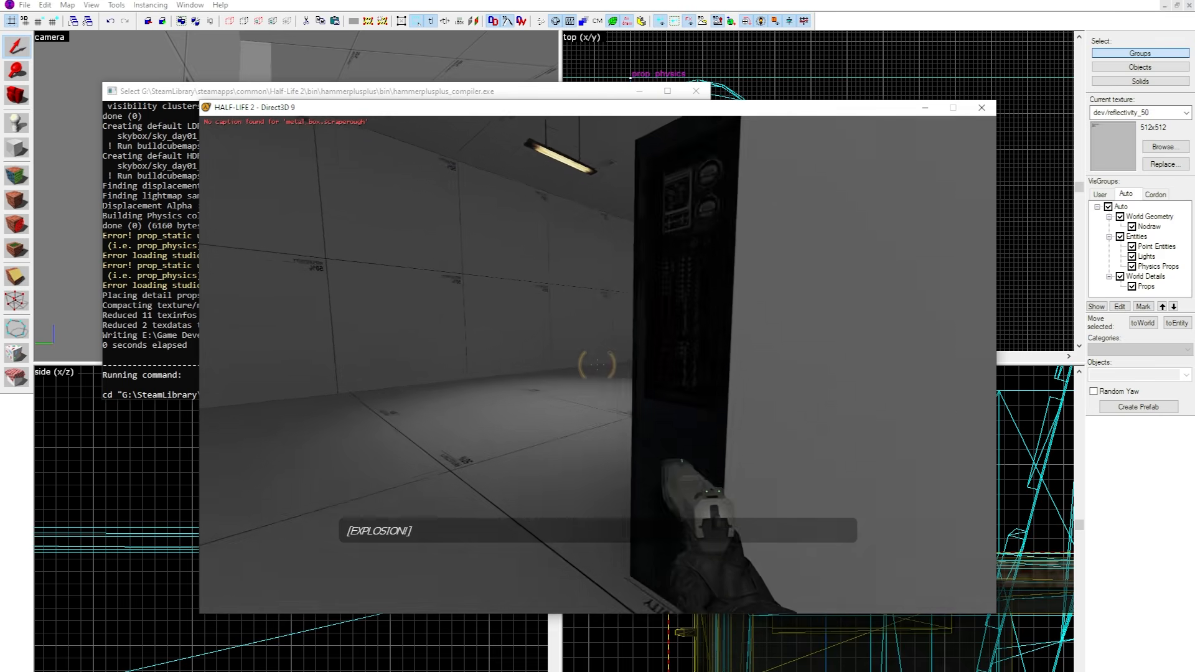
Walk past the monitor desk and shoot the explosive barrel near the pallets at the far end of the room.
{"action": "key", "text": "a"}
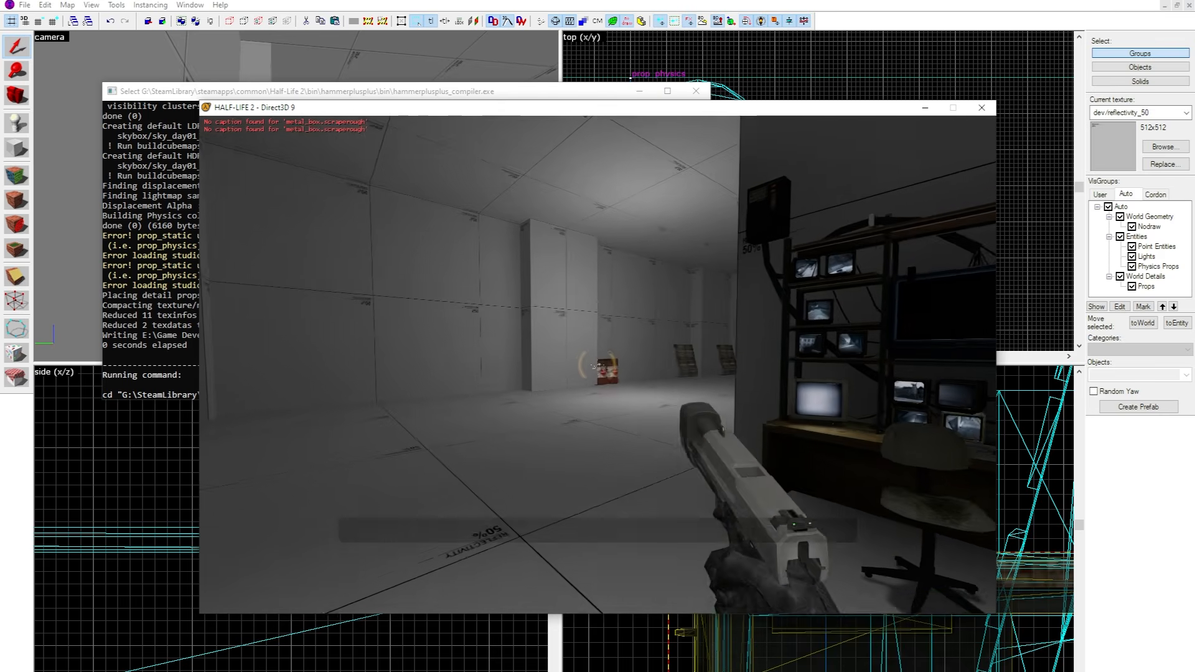
{"action": "left_click", "coordinate": [598, 364]}
{"action": "key", "text": "a"}
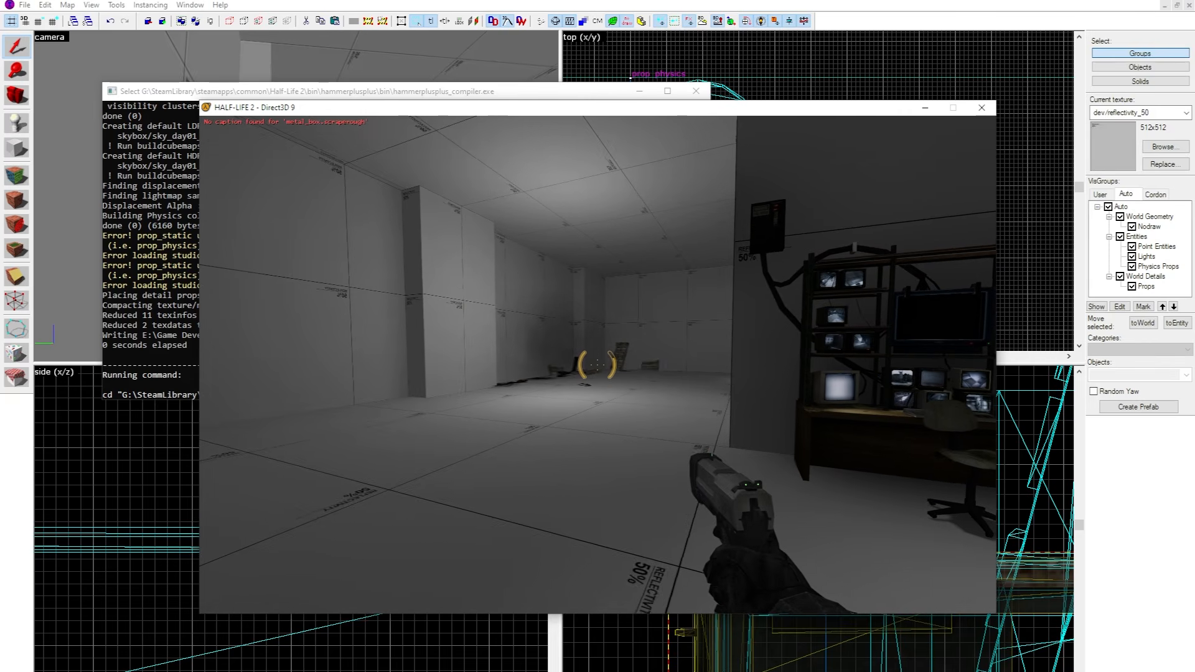
Walk into the three blue plastic barrels in the corner to test their physics, then turn back towards the room.
{"action": "key", "text": "w"}
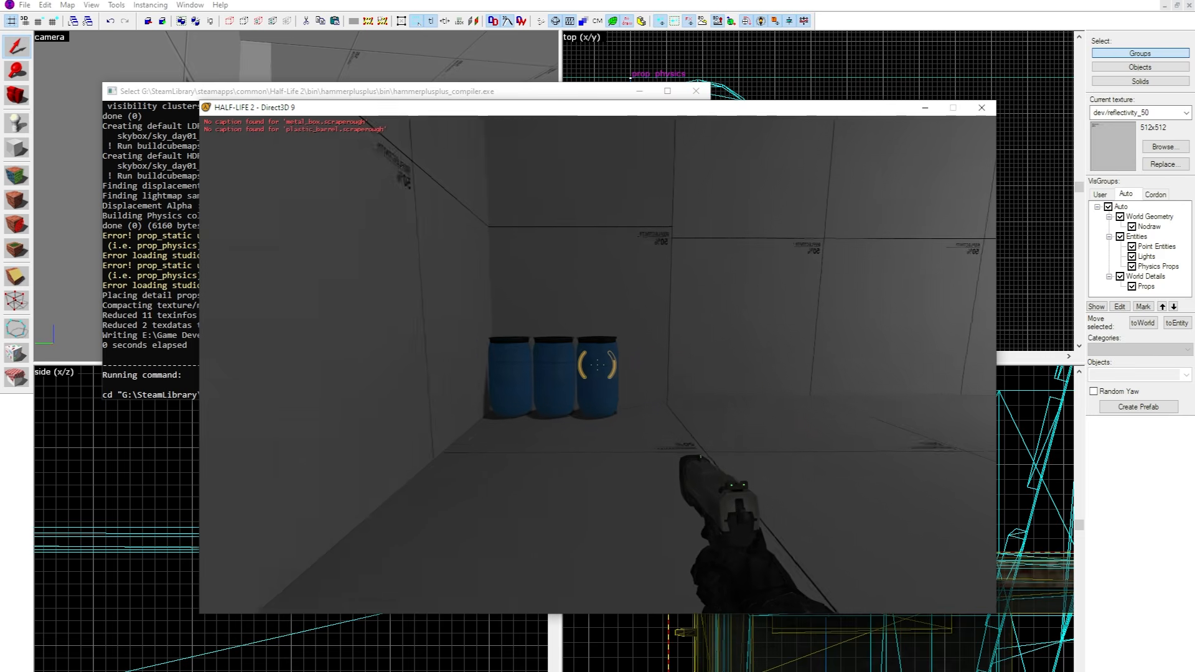
{"action": "key", "text": "w"}
{"action": "key", "text": "w"}
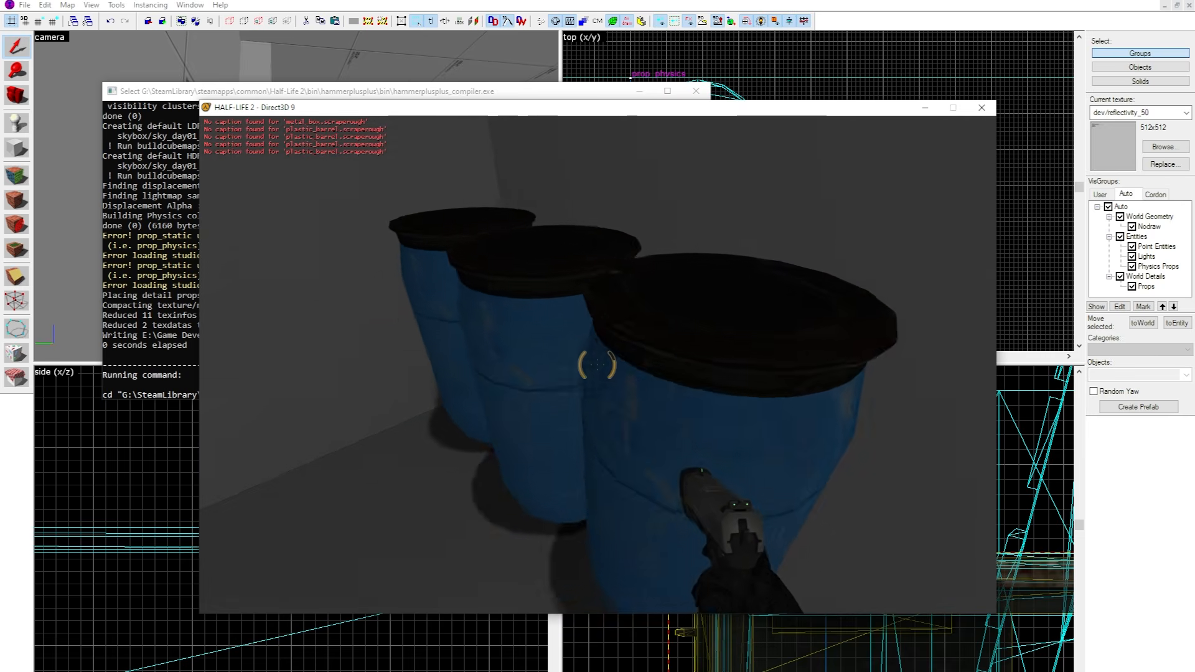
{"action": "key", "text": "d"}
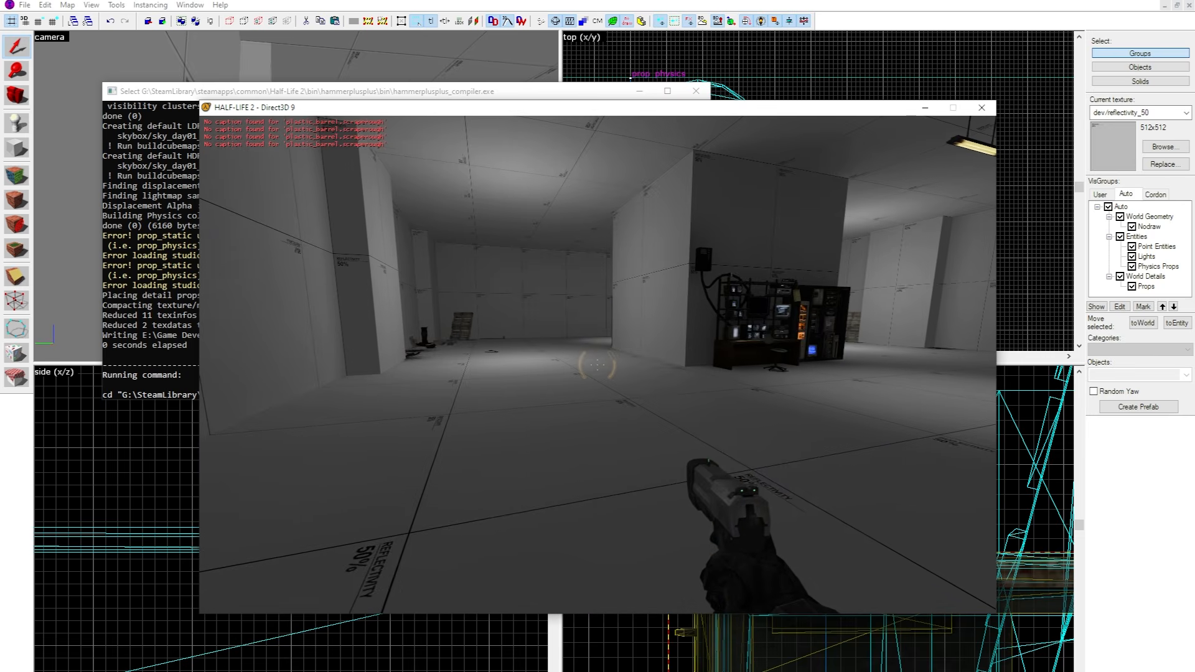